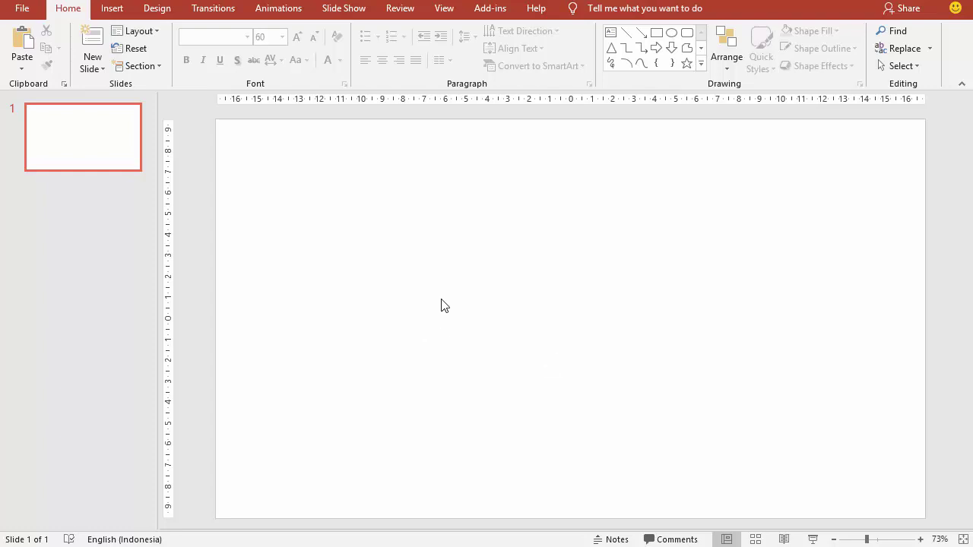
Step: Insert the growth and renewable-energy SVG icons from ICON > SVG GREEN ENERGY onto the slide
{"action": "left_click", "coordinate": [111, 8]}
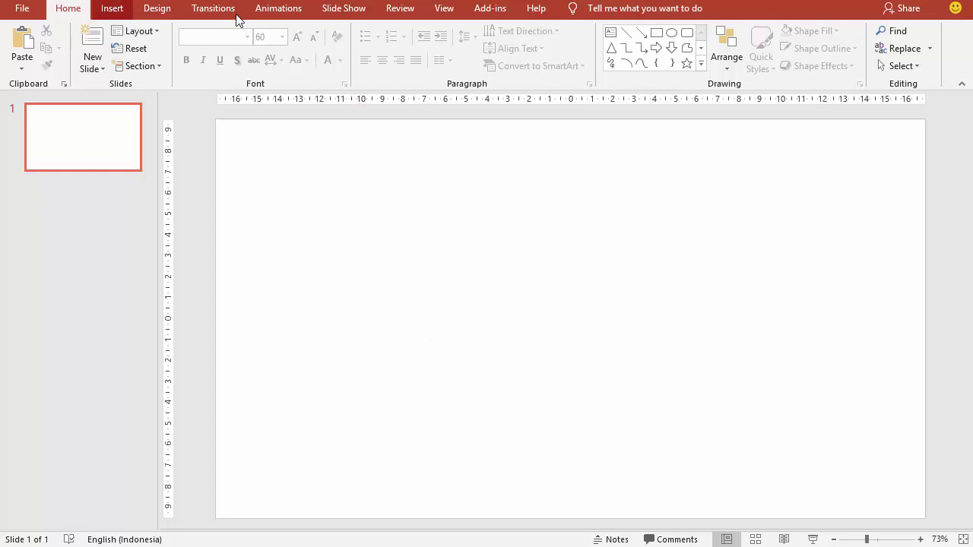
{"action": "left_click", "coordinate": [120, 55]}
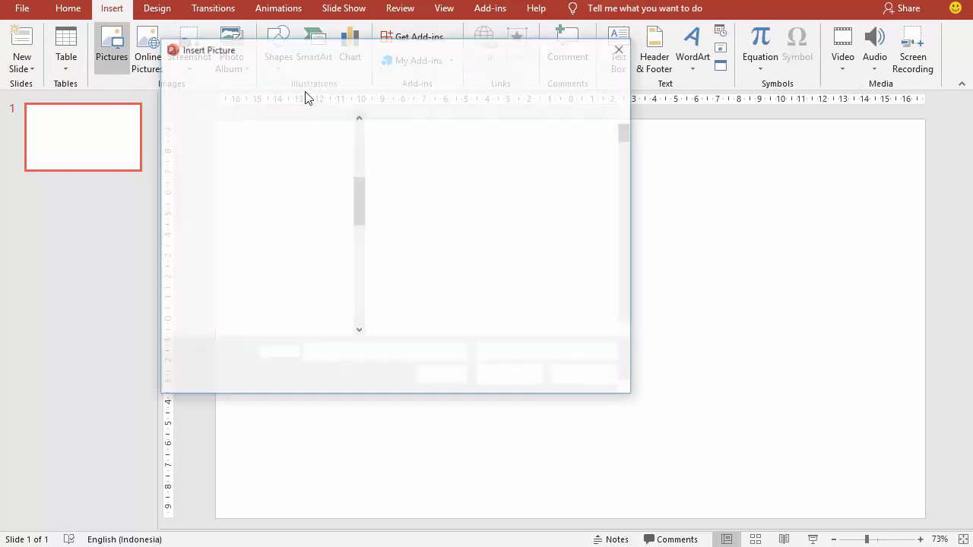
{"action": "left_click_drag", "start_coordinate": [363, 190], "coordinate": [369, 294]}
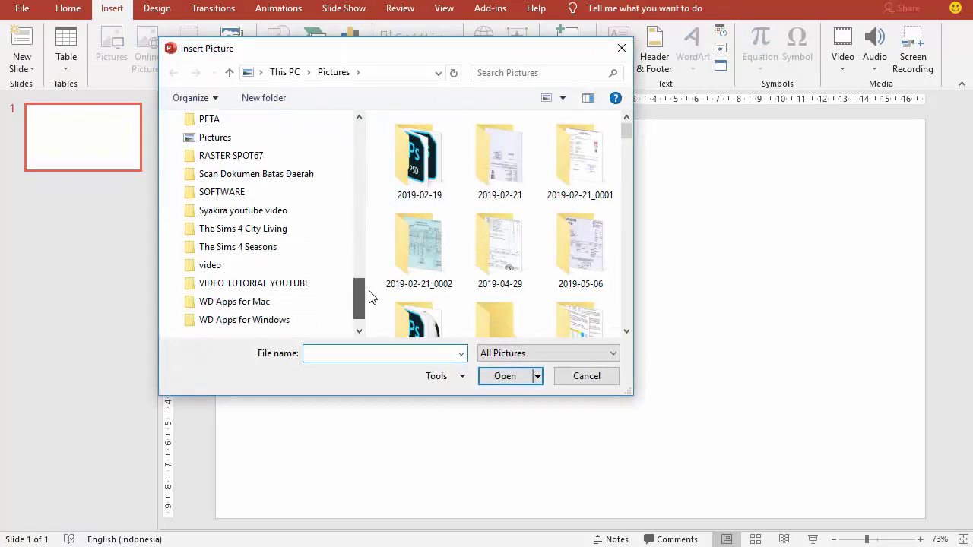
{"action": "left_click", "coordinate": [296, 285]}
{"action": "left_click", "coordinate": [173, 284]}
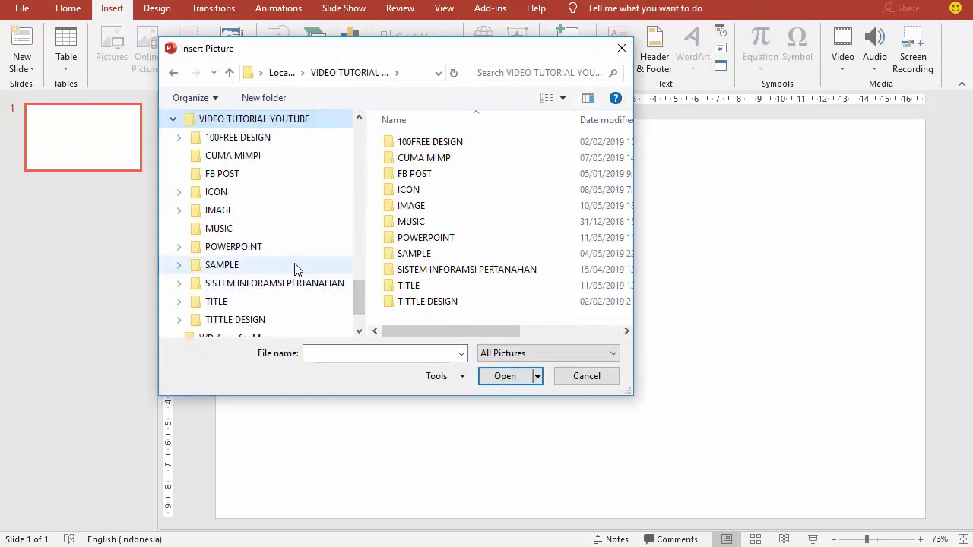
{"action": "left_click", "coordinate": [216, 194]}
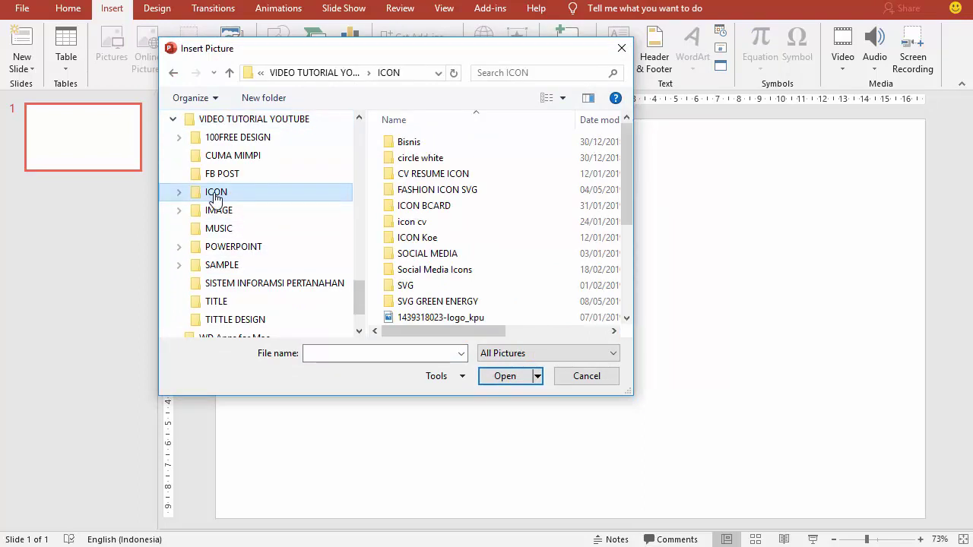
{"action": "double_click", "coordinate": [464, 301]}
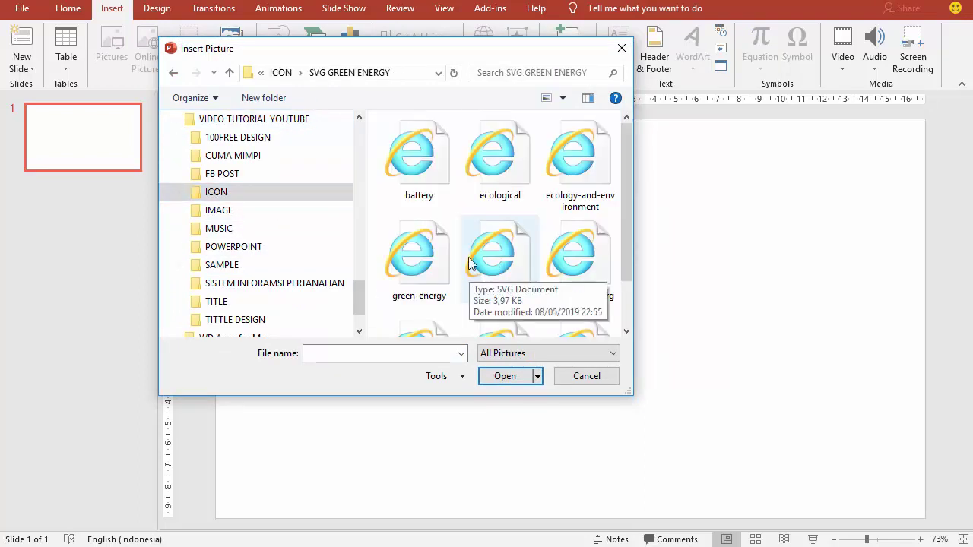
{"action": "left_click", "coordinate": [503, 263]}
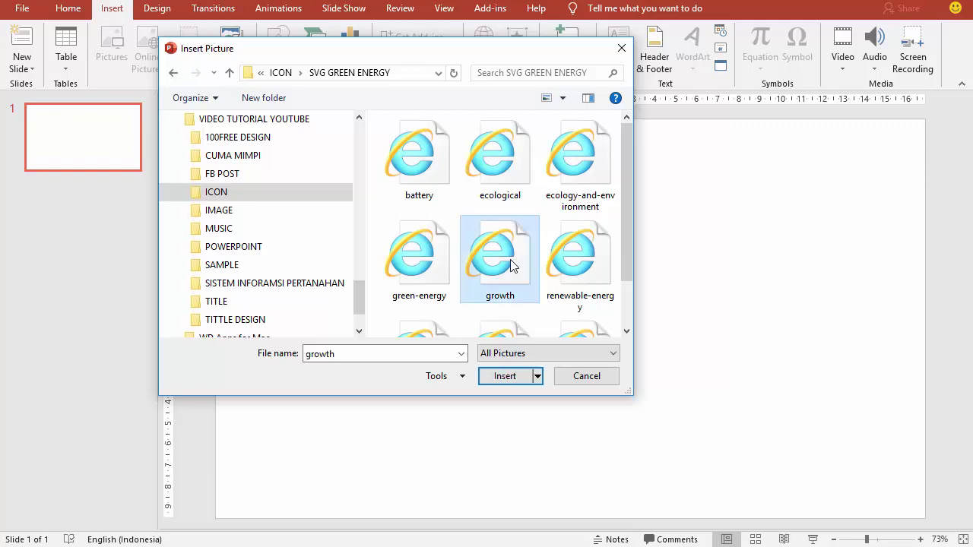
{"action": "left_click", "coordinate": [575, 274], "text": "ctrl"}
{"action": "left_click", "coordinate": [504, 375]}
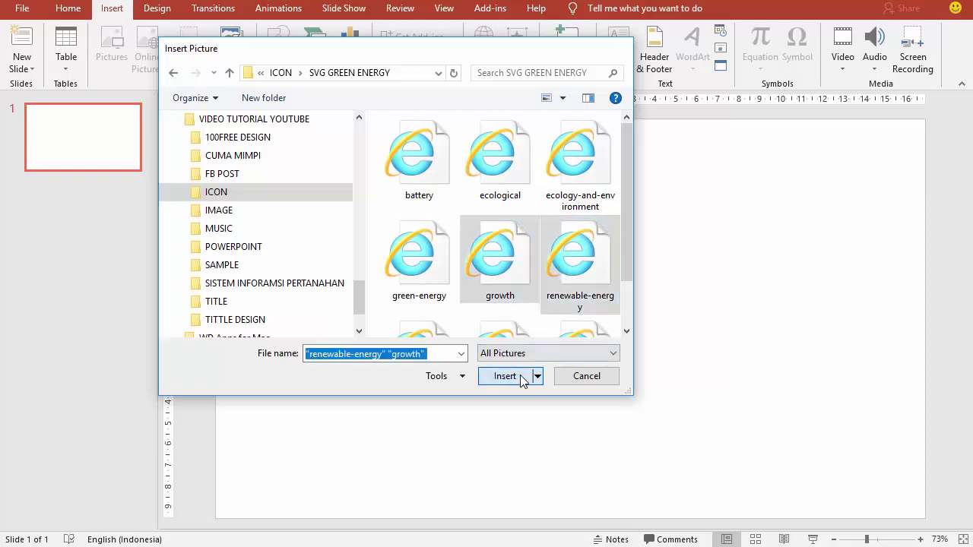
{"action": "left_click", "coordinate": [755, 230]}
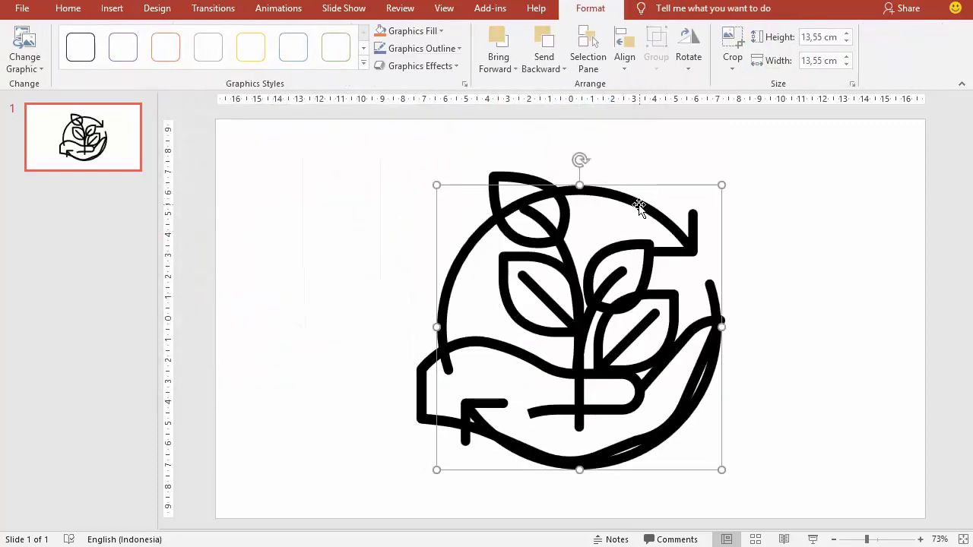
Step: Pull the two icons apart and shrink the plant-and-hand icon into the top-left corner
{"action": "left_click_drag", "start_coordinate": [638, 204], "coordinate": [803, 217]}
{"action": "left_click_drag", "start_coordinate": [525, 226], "coordinate": [445, 218]}
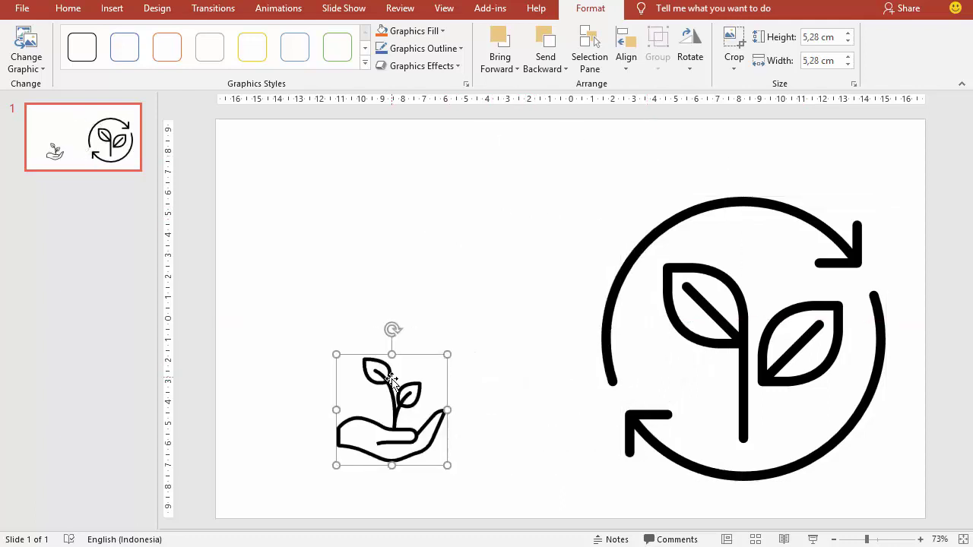
{"action": "left_click_drag", "start_coordinate": [396, 376], "coordinate": [343, 185]}
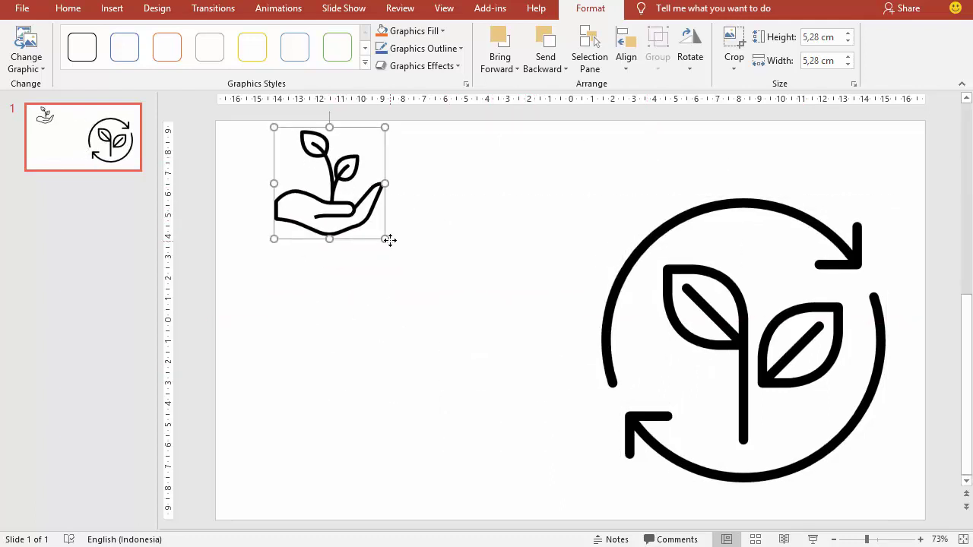
{"action": "mouse_move", "coordinate": [362, 222]}
{"action": "left_mouse_down"}
{"action": "mouse_move", "coordinate": [363, 257]}
{"action": "mouse_move", "coordinate": [339, 232]}
{"action": "left_mouse_up"}
{"action": "left_click", "coordinate": [363, 257]}
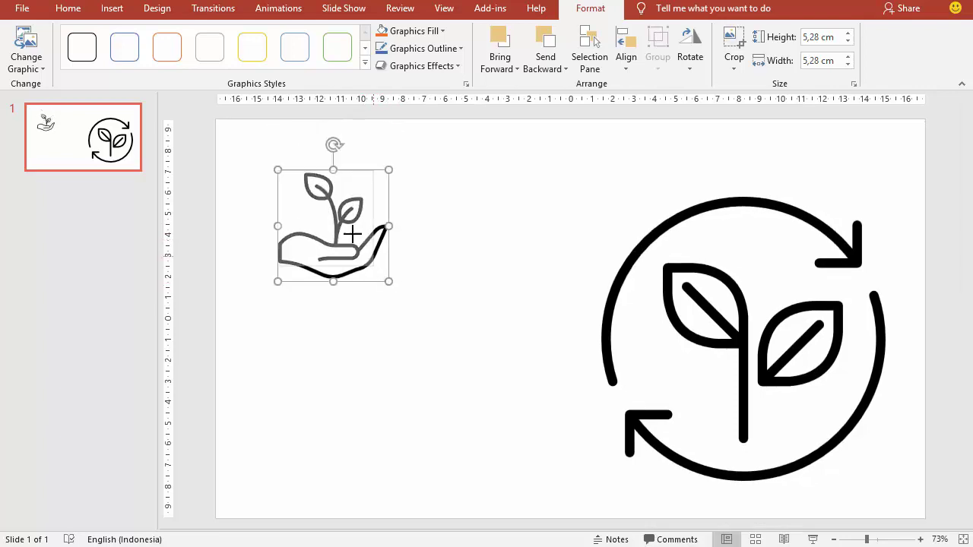
Step: Shrink the circular-arrows icon to about 2.92 cm and place it at the upper right
{"action": "left_click", "coordinate": [678, 261]}
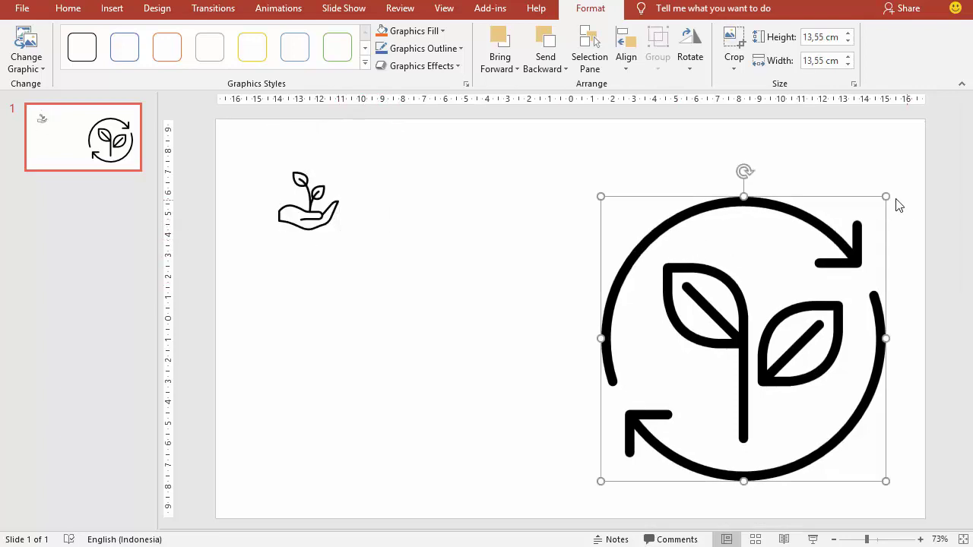
{"action": "left_click_drag", "start_coordinate": [885, 196], "coordinate": [626, 397]}
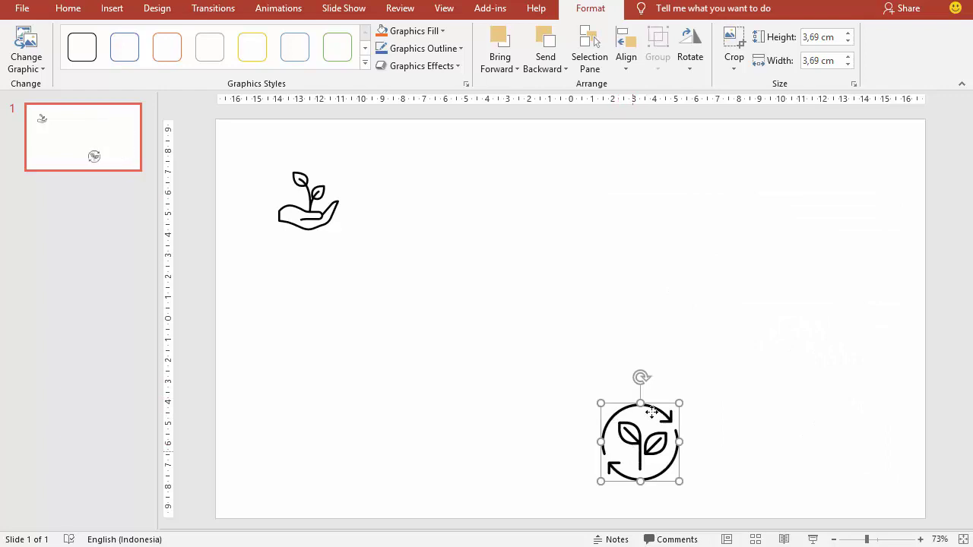
{"action": "left_click_drag", "start_coordinate": [642, 441], "coordinate": [676, 224]}
{"action": "left_click_drag", "start_coordinate": [712, 263], "coordinate": [696, 246]}
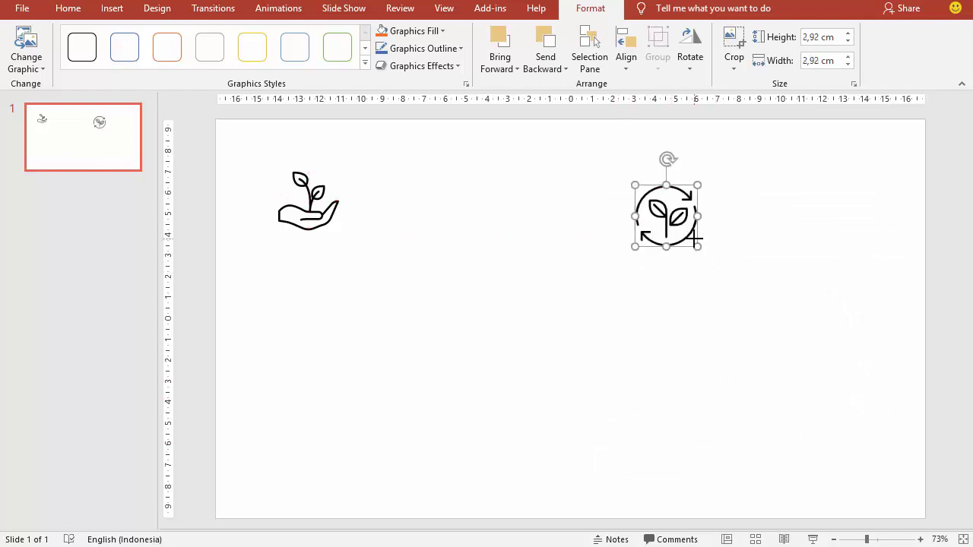
Step: Fill the circular-arrows icon with the light green standard colour via Format Graphic
{"action": "right_click", "coordinate": [690, 222]}
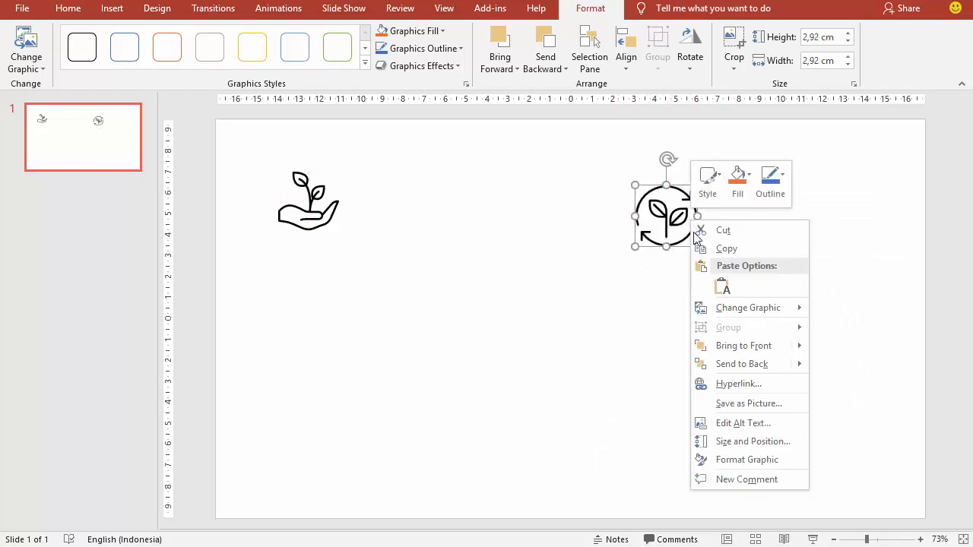
{"action": "left_click", "coordinate": [729, 462]}
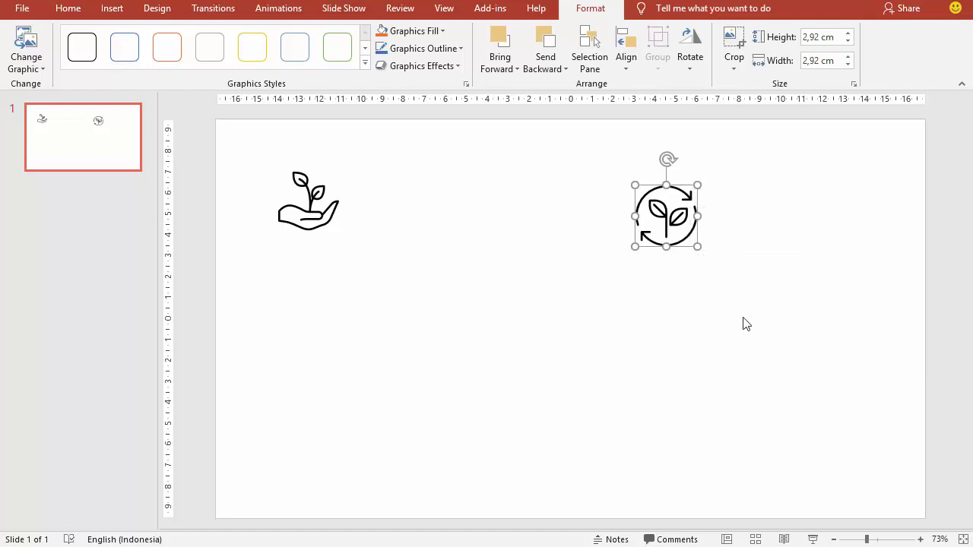
{"action": "left_click", "coordinate": [778, 172]}
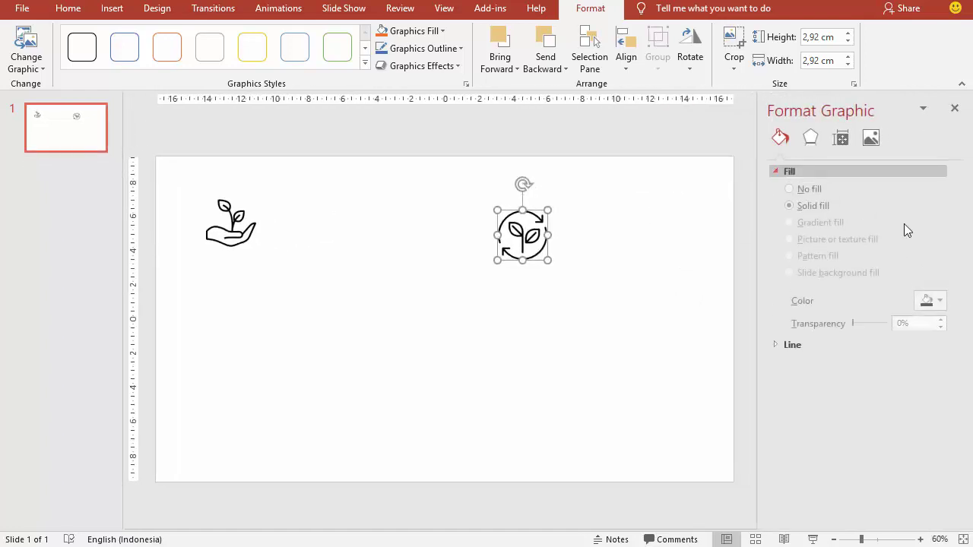
{"action": "left_click", "coordinate": [926, 306]}
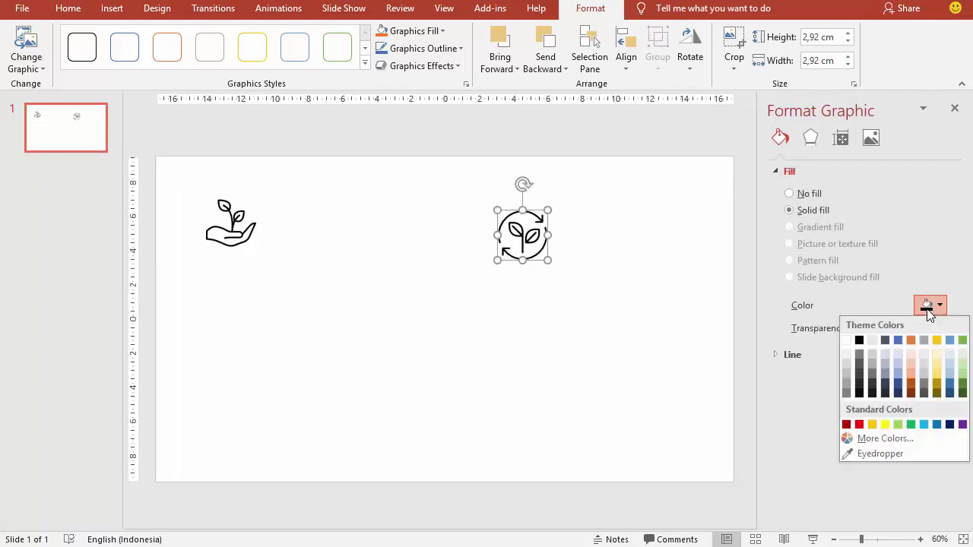
{"action": "left_click", "coordinate": [898, 424]}
Step: Give the plant-and-hand icon the same light green fill
{"action": "left_click", "coordinate": [244, 237]}
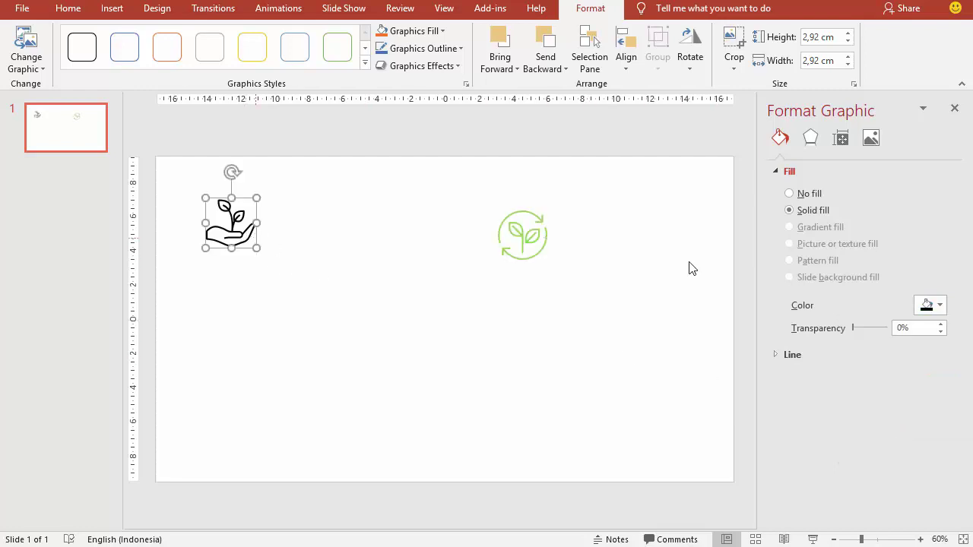
{"action": "left_click", "coordinate": [916, 307]}
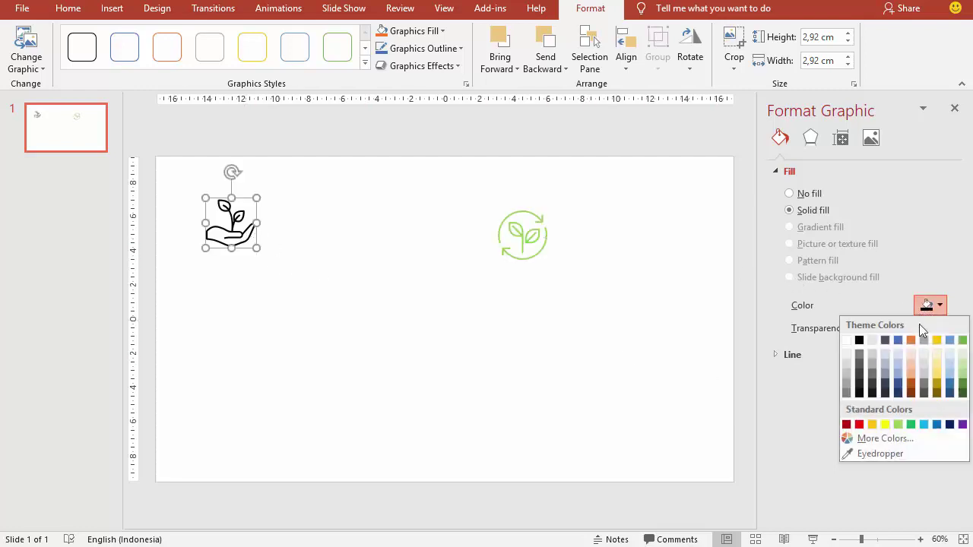
{"action": "left_click", "coordinate": [898, 424]}
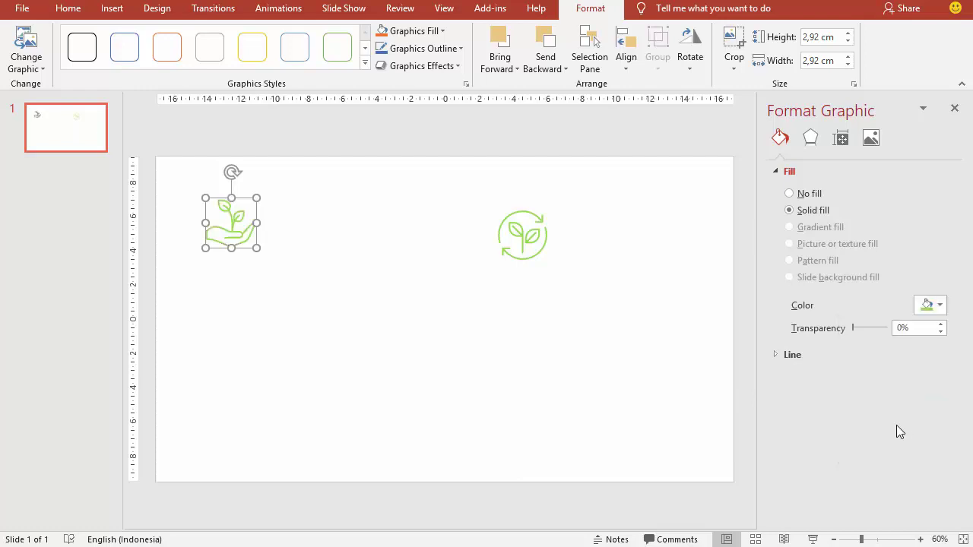
{"action": "left_click", "coordinate": [582, 324]}
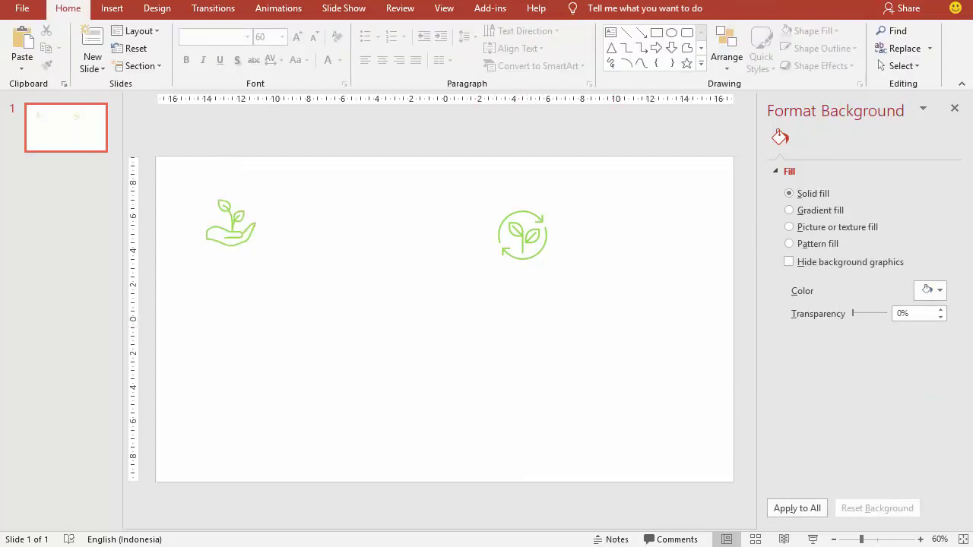
Step: Place the dark grey, yellow and green swatch strip by the slide, then pick Insert > Text Box
{"action": "left_click", "coordinate": [577, 544]}
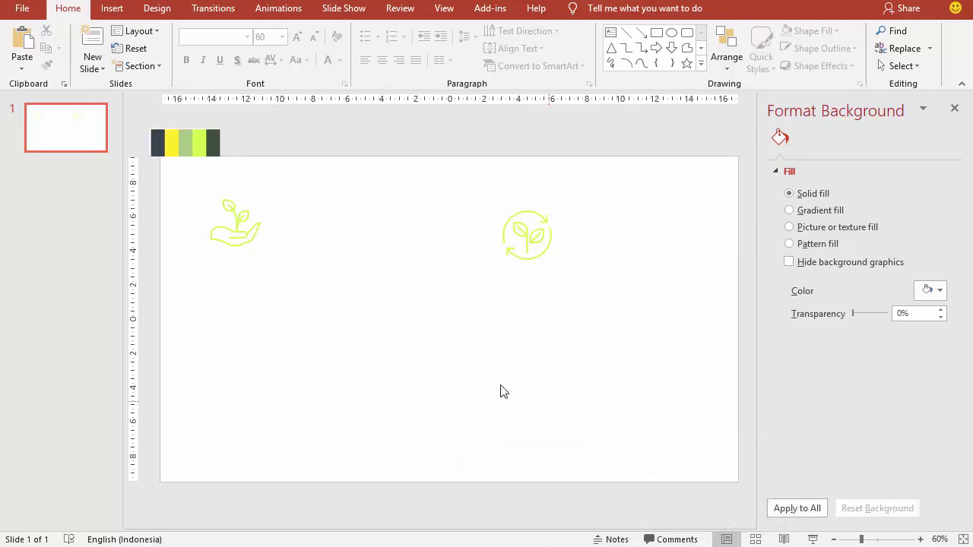
{"action": "left_click", "coordinate": [900, 501]}
{"action": "left_click", "coordinate": [113, 8]}
{"action": "left_click", "coordinate": [617, 46]}
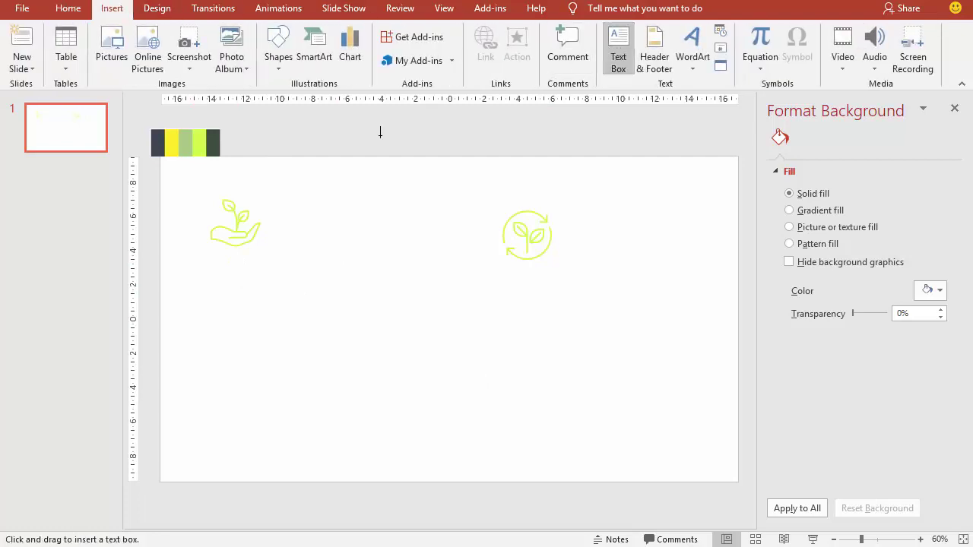
Step: Add a 'Sub Judul Presentasi' text box below the plant-and-hand icon in Gotham Bold
{"action": "left_click_drag", "start_coordinate": [202, 262], "coordinate": [321, 276]}
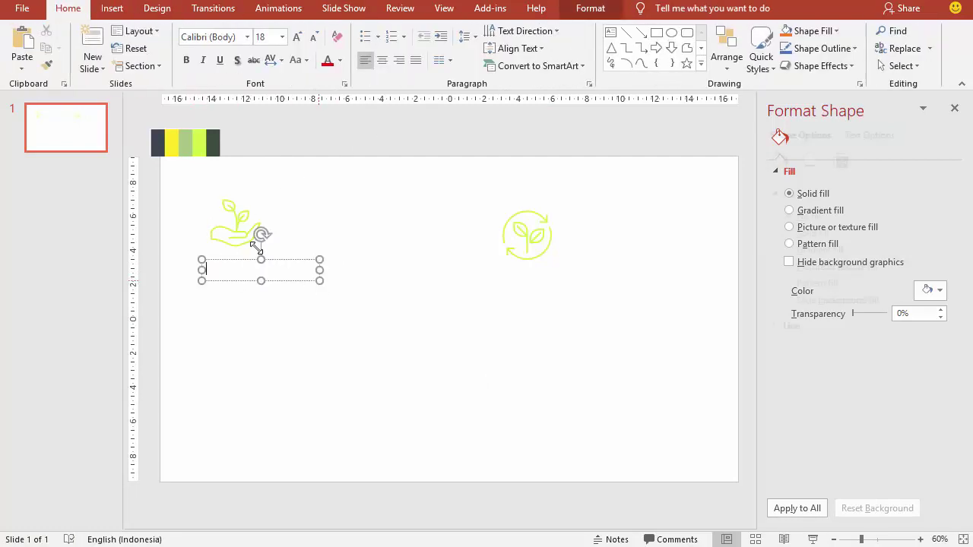
{"action": "type", "text": "Sub J"}
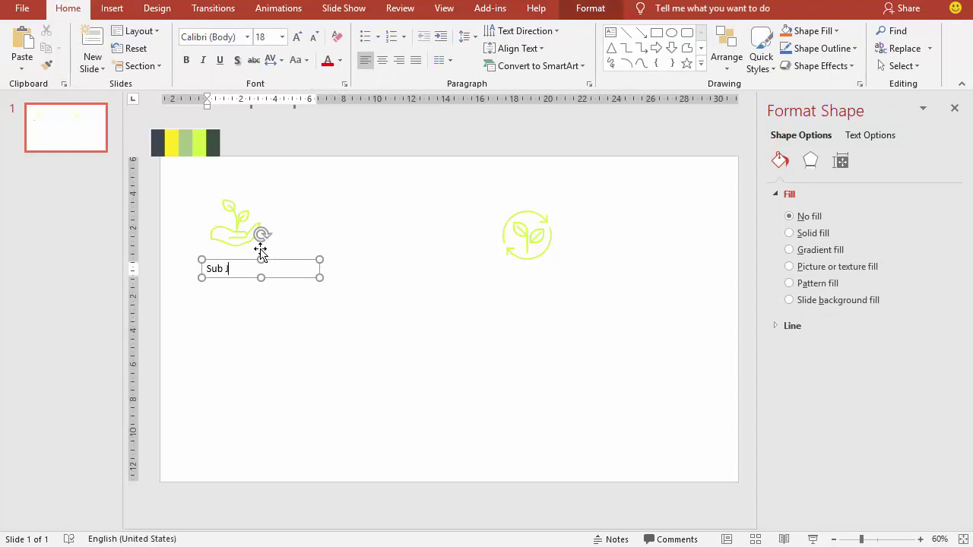
{"action": "type", "text": "udul Presentasi"}
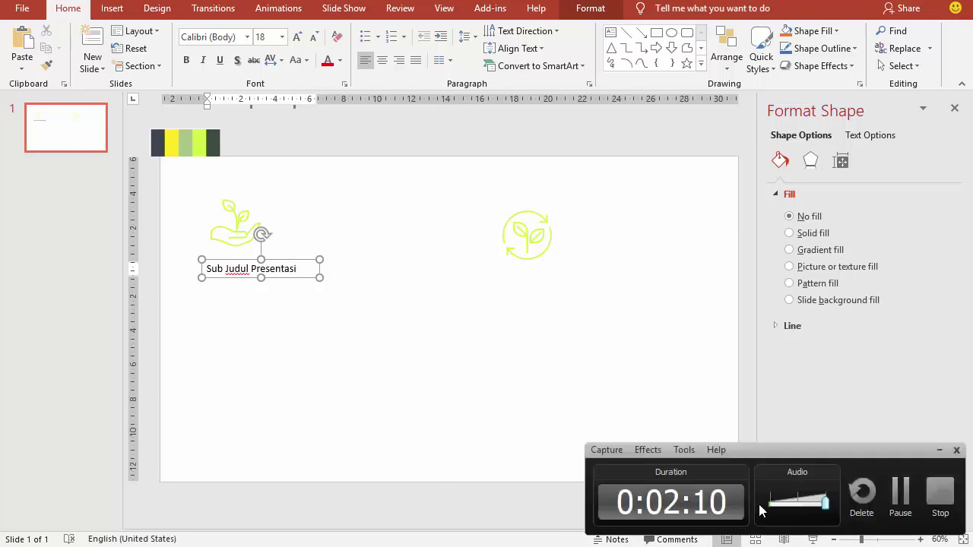
{"action": "left_click", "coordinate": [317, 261]}
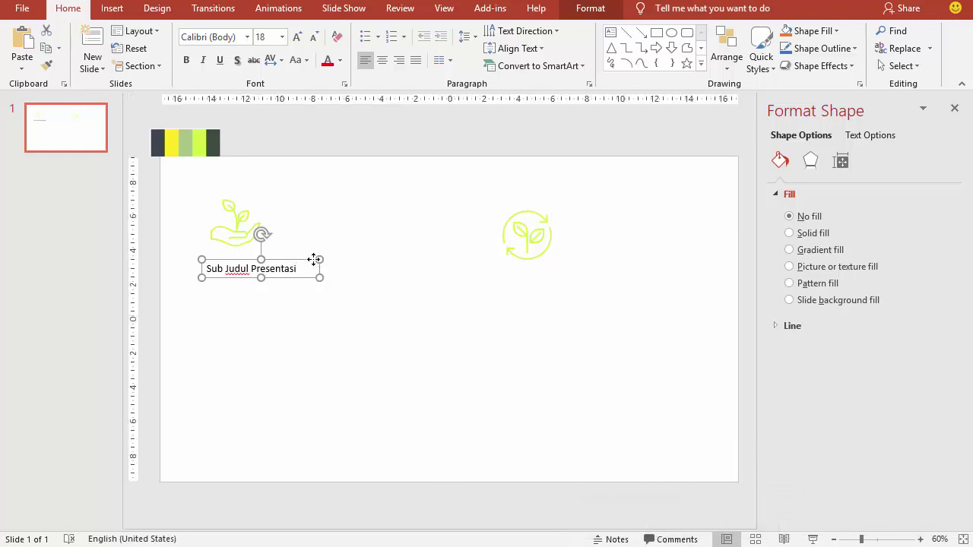
{"action": "left_click", "coordinate": [228, 36]}
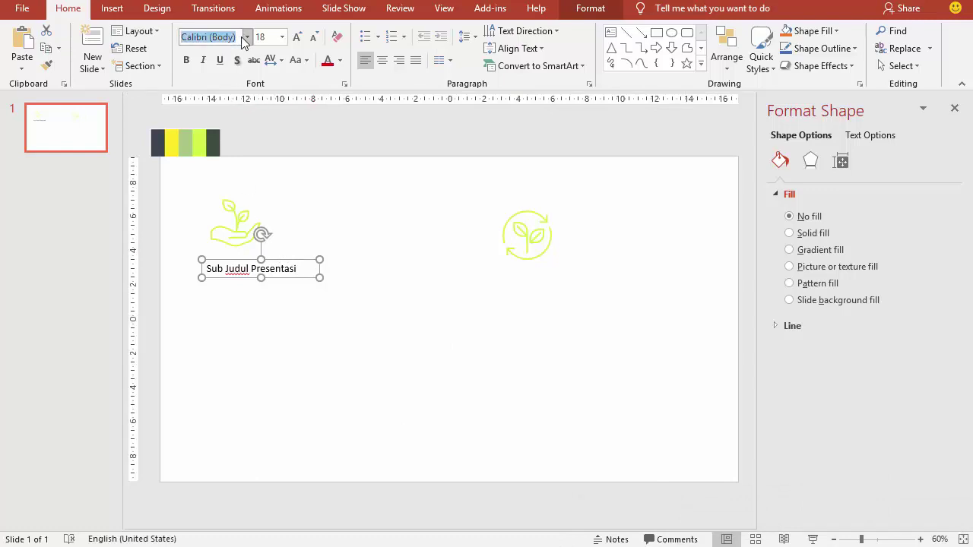
{"action": "type", "text": "Gotham Bold"}
{"action": "key", "text": "Return"}
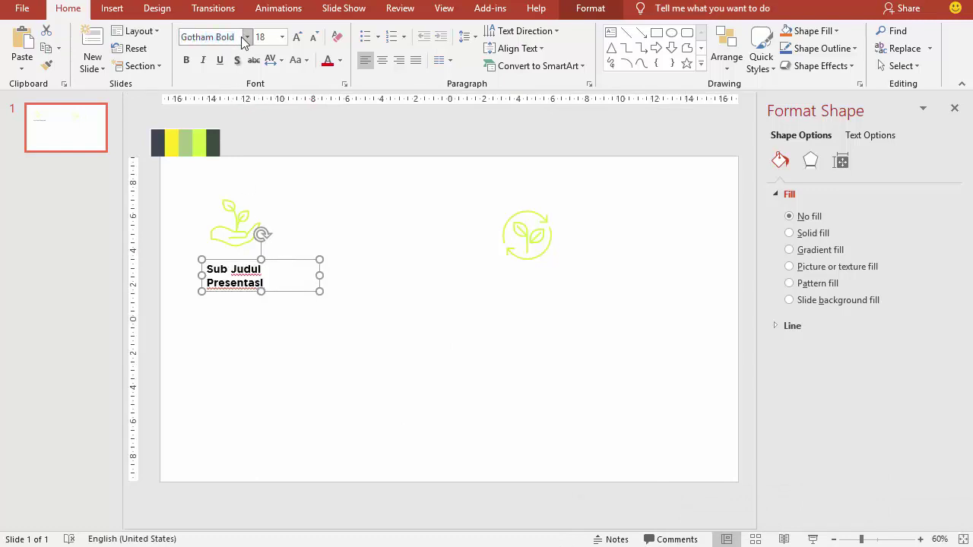
Step: Widen the subtitle to one line and eyedrop the strip's dark grey as its colour
{"action": "left_click_drag", "start_coordinate": [323, 275], "coordinate": [345, 276]}
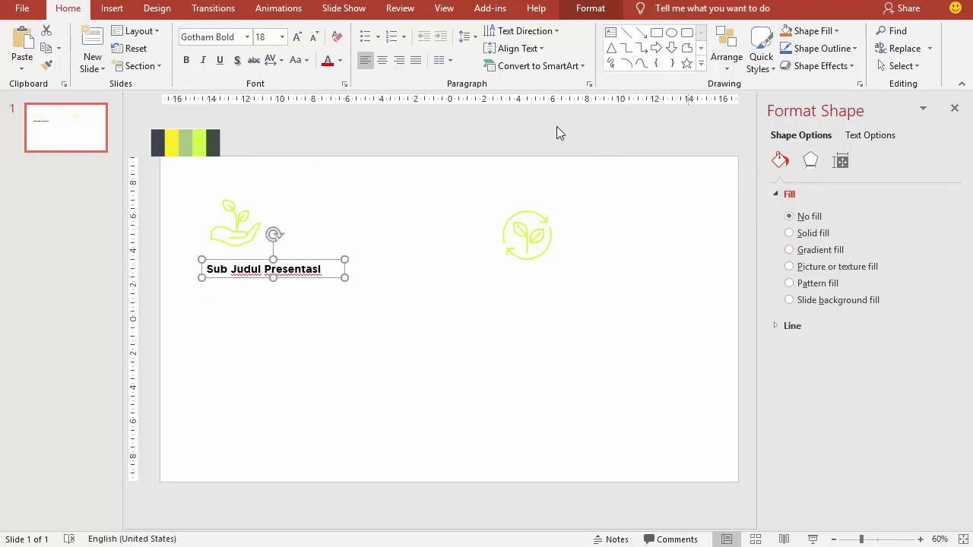
{"action": "left_click", "coordinate": [340, 60]}
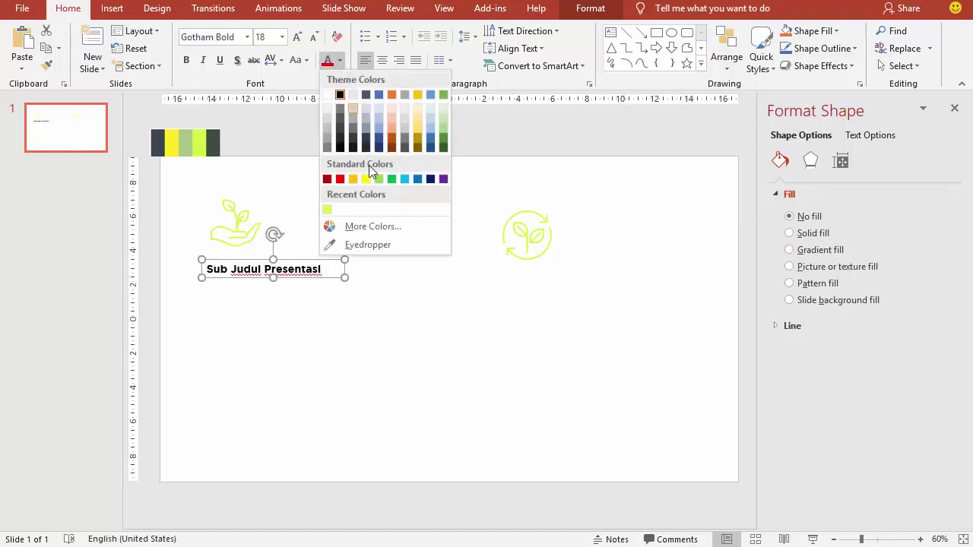
{"action": "left_click", "coordinate": [367, 245]}
{"action": "left_click", "coordinate": [161, 134]}
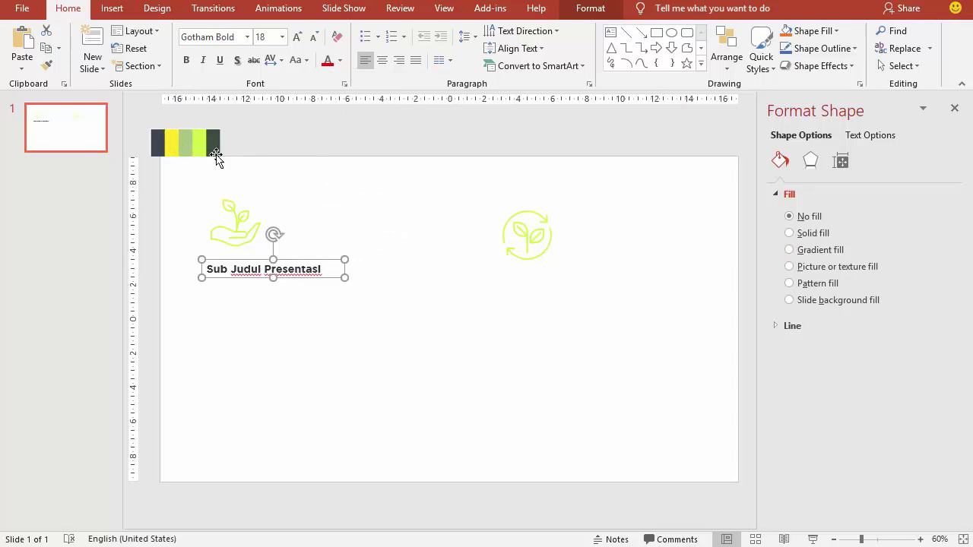
{"action": "left_click", "coordinate": [357, 228]}
Step: Draw a text box below the subtitle and fill it with =rand() filler text
{"action": "left_click", "coordinate": [112, 10]}
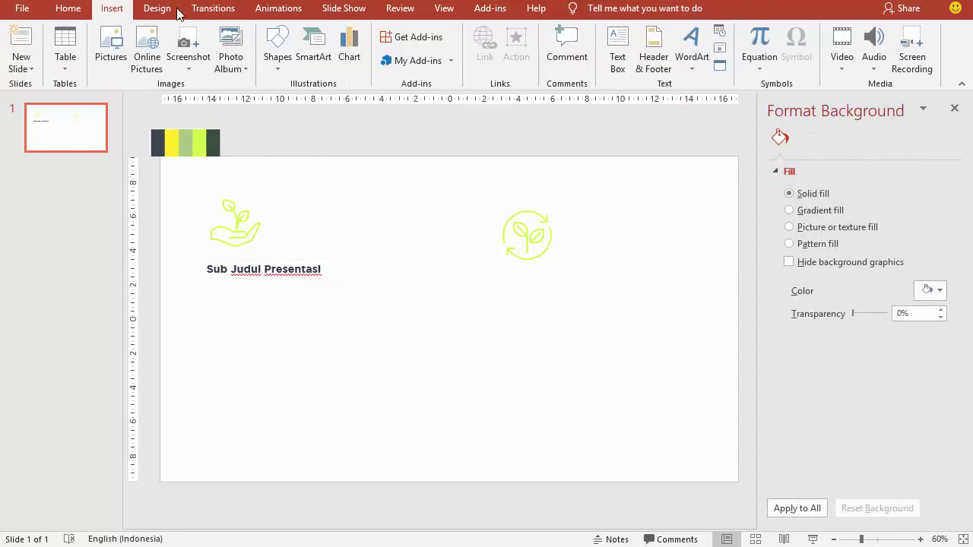
{"action": "left_click", "coordinate": [618, 57]}
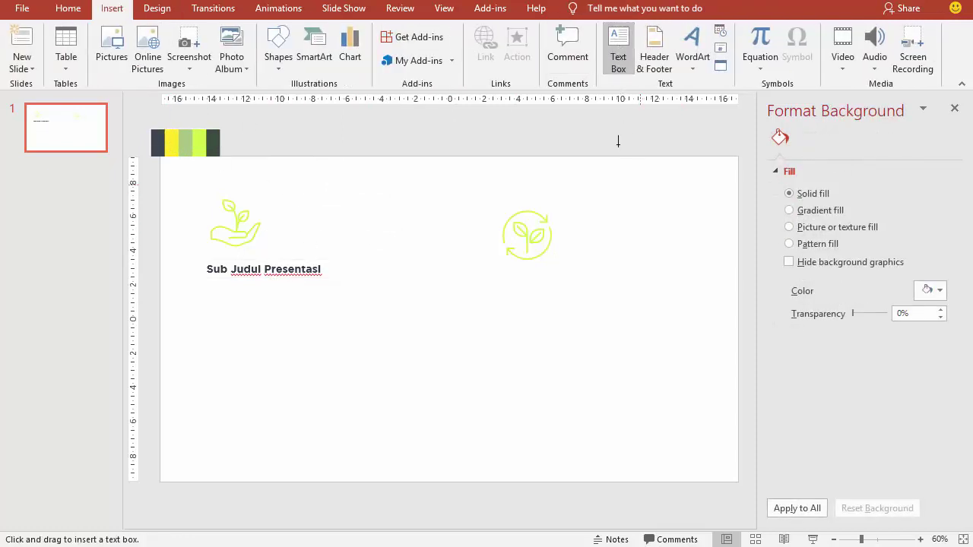
{"action": "left_click_drag", "start_coordinate": [209, 286], "coordinate": [331, 319]}
{"action": "type", "text": "=rand"}
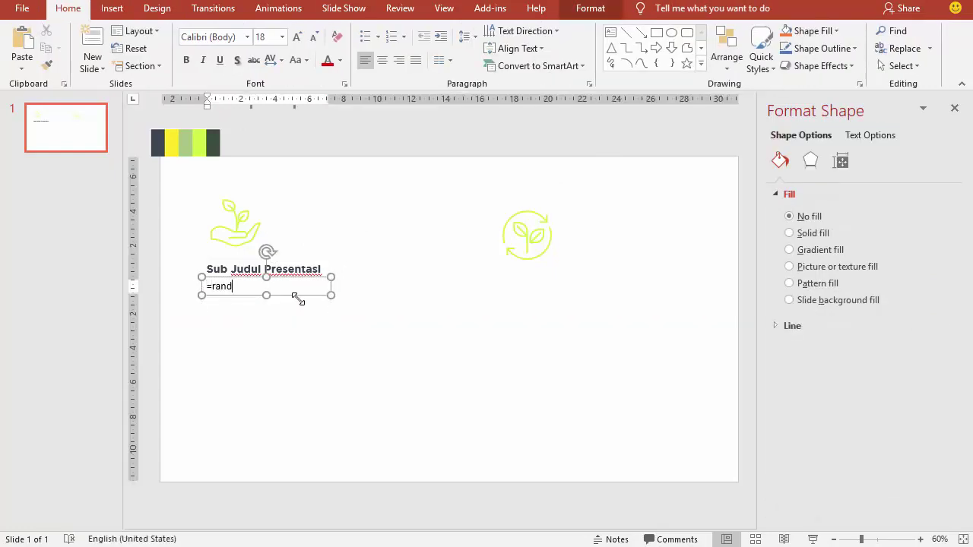
{"action": "type", "text": "()"}
{"action": "key", "text": "Return"}
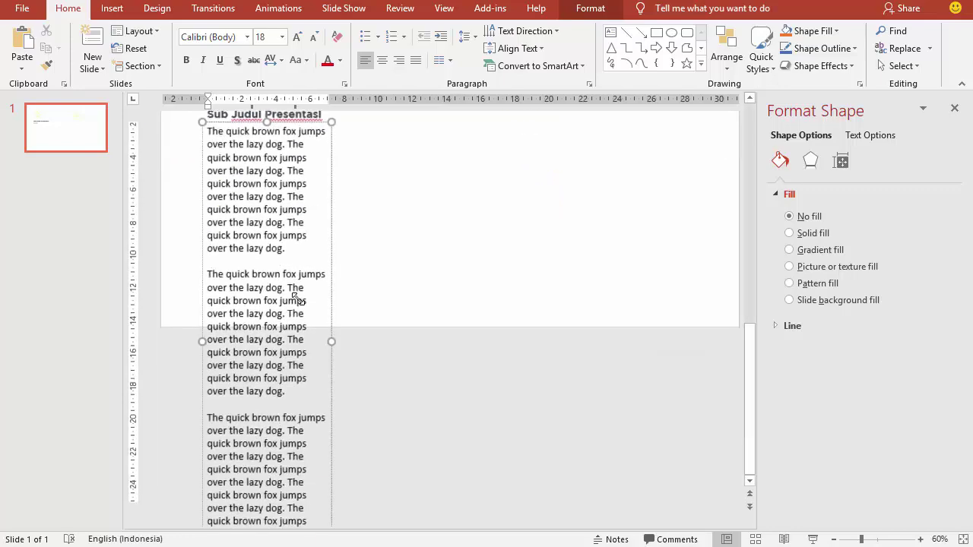
Step: Delete the extra filler paragraphs, leaving about one paragraph
{"action": "scroll", "coordinate": [328, 262], "scroll_direction": "up", "scroll_amount": 1}
{"action": "scroll", "coordinate": [319, 243], "scroll_direction": "up", "scroll_amount": 1}
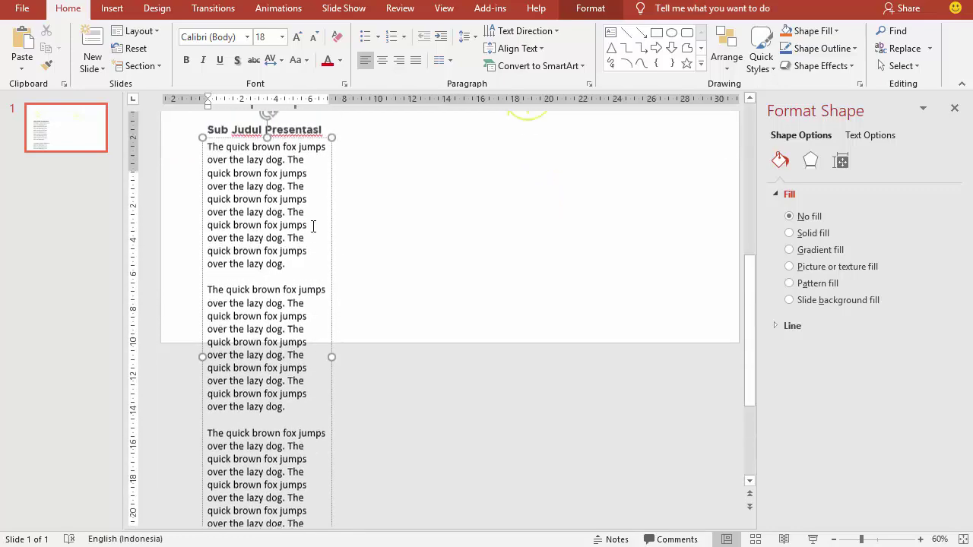
{"action": "scroll", "coordinate": [308, 274], "scroll_direction": "up", "scroll_amount": 1}
{"action": "left_click_drag", "start_coordinate": [282, 321], "coordinate": [329, 517]}
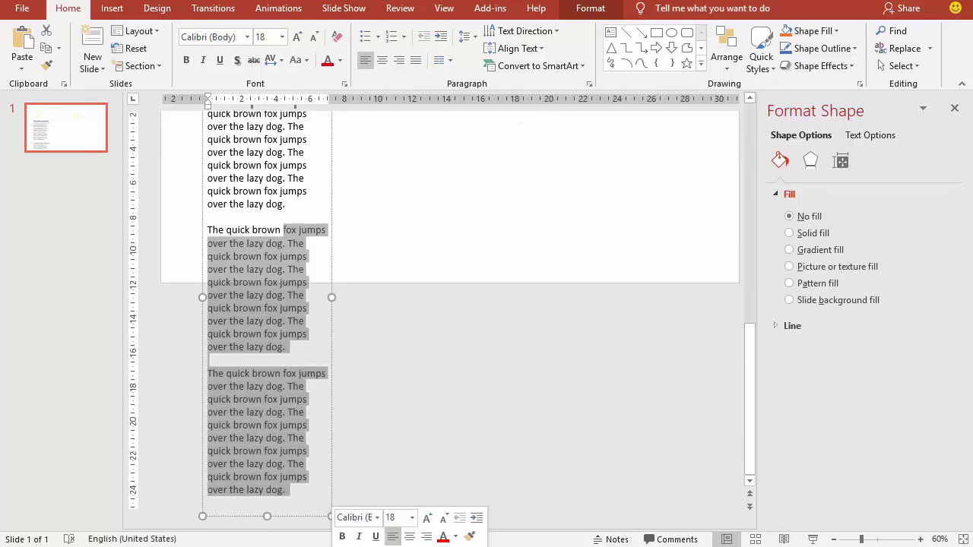
{"action": "key", "text": "BackSpace"}
{"action": "key", "text": "BackSpace"}
{"action": "key", "text": "BackSpace"}
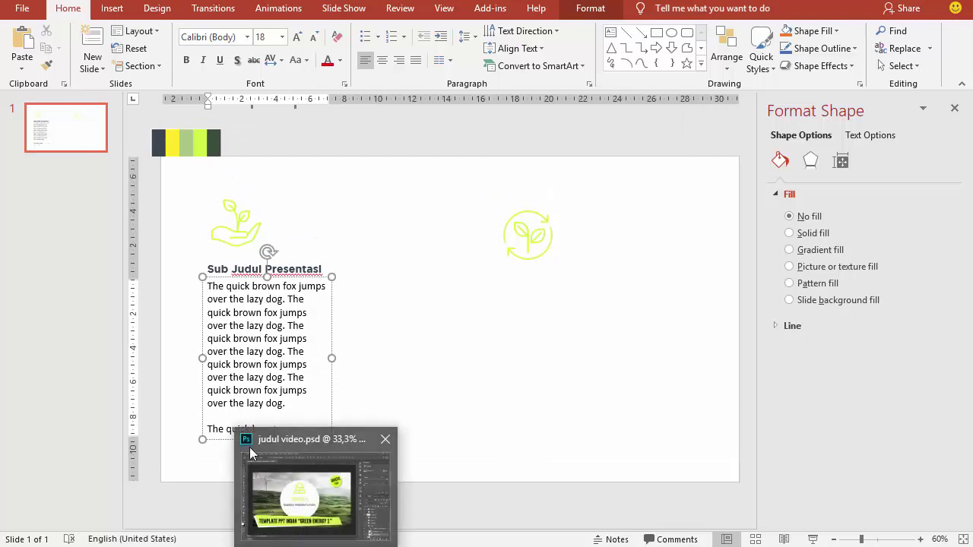
{"action": "left_click_drag", "start_coordinate": [207, 428], "coordinate": [291, 428]}
{"action": "key", "text": "BackSpace"}
{"action": "key", "text": "BackSpace"}
{"action": "key", "text": "BackSpace"}
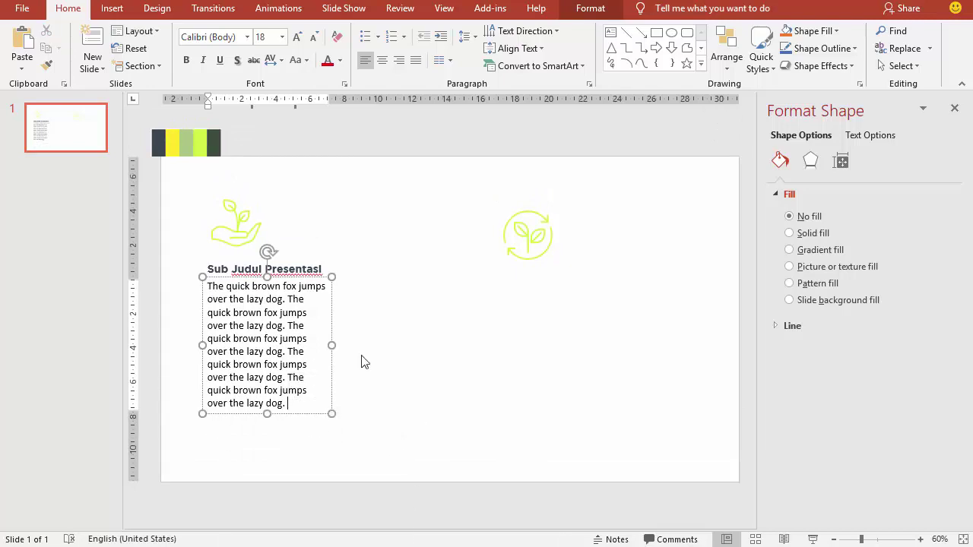
Step: Set the body text to 12 pt Century Gothic
{"action": "left_click", "coordinate": [331, 310]}
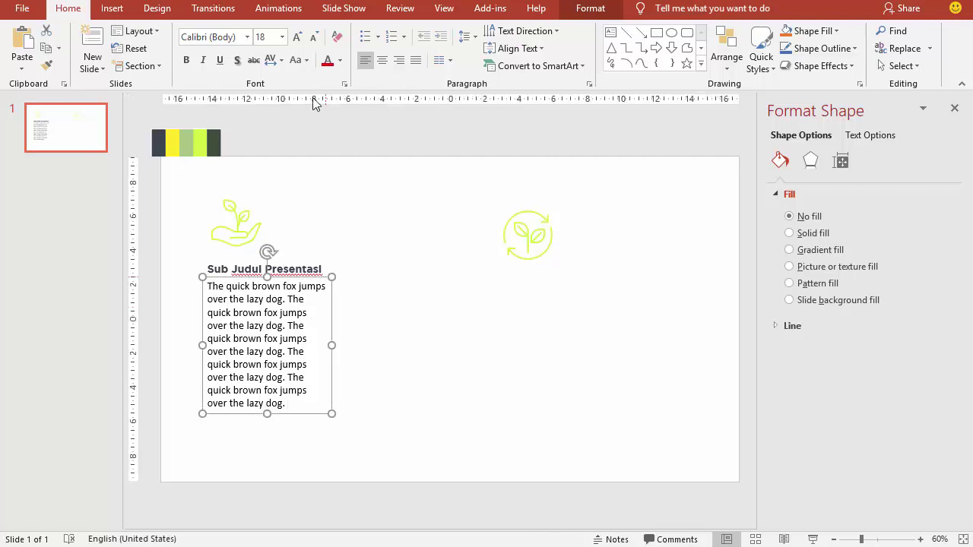
{"action": "left_click", "coordinate": [282, 36]}
{"action": "left_click", "coordinate": [262, 126]}
{"action": "left_click", "coordinate": [233, 38]}
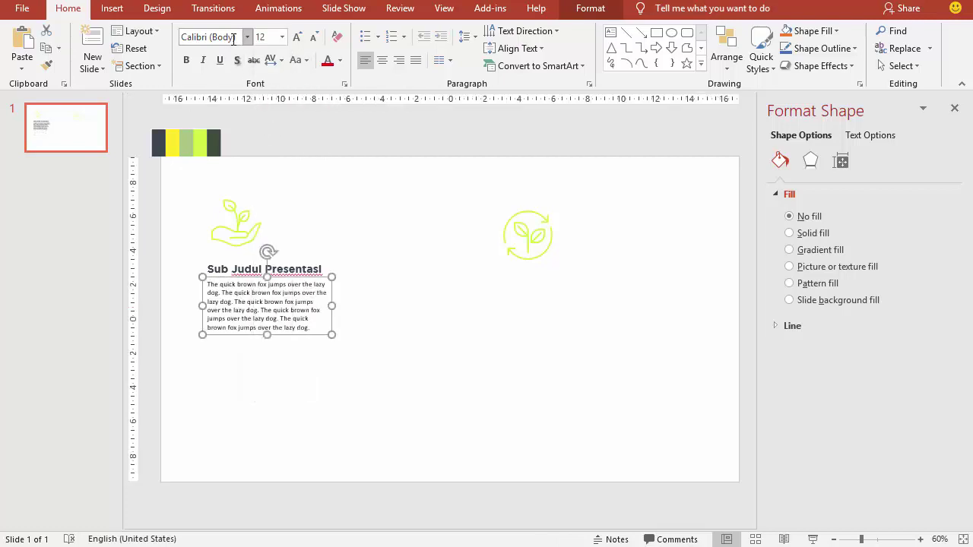
{"action": "type", "text": "Century"}
{"action": "type", "text": " Gothic"}
{"action": "key", "text": "Return"}
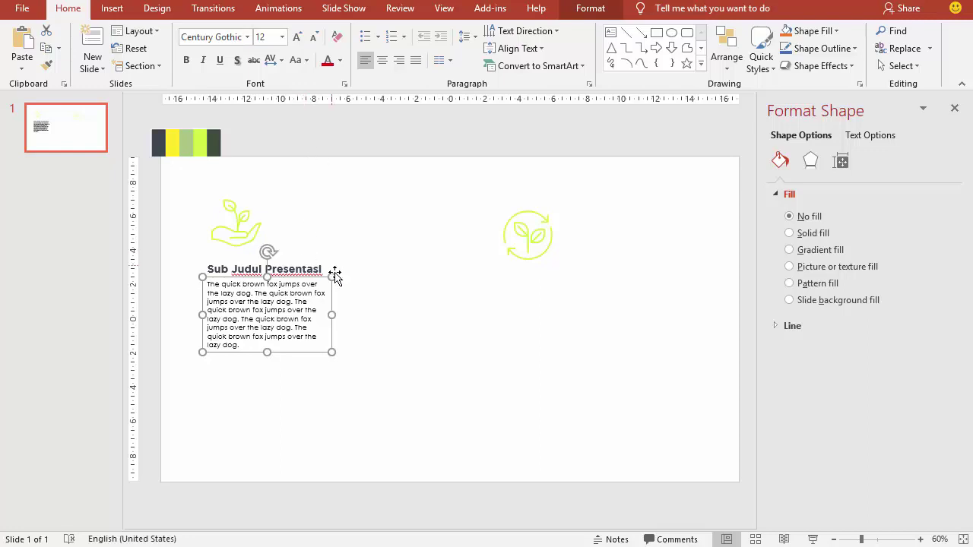
Step: Widen the body box, justify the paragraph, and align it under the subtitle
{"action": "left_click_drag", "start_coordinate": [335, 294], "coordinate": [404, 314]}
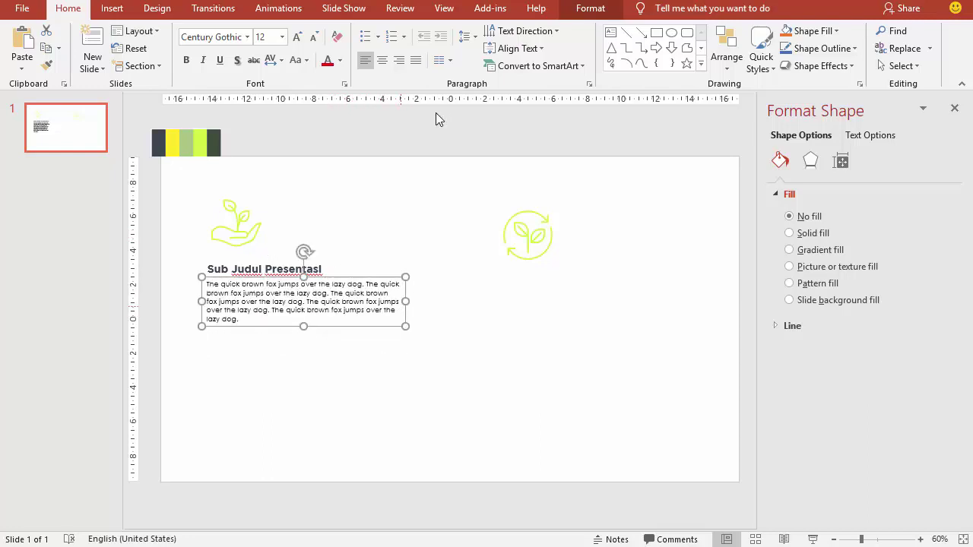
{"action": "left_click", "coordinate": [418, 61]}
{"action": "mouse_move", "coordinate": [367, 282]}
{"action": "left_mouse_down"}
{"action": "mouse_move", "coordinate": [343, 349]}
{"action": "mouse_move", "coordinate": [323, 341]}
{"action": "left_mouse_up"}
Step: Copy the icon and its subtitle-and-body blocks into the right-hand column
{"action": "left_click", "coordinate": [272, 262], "text": "shift"}
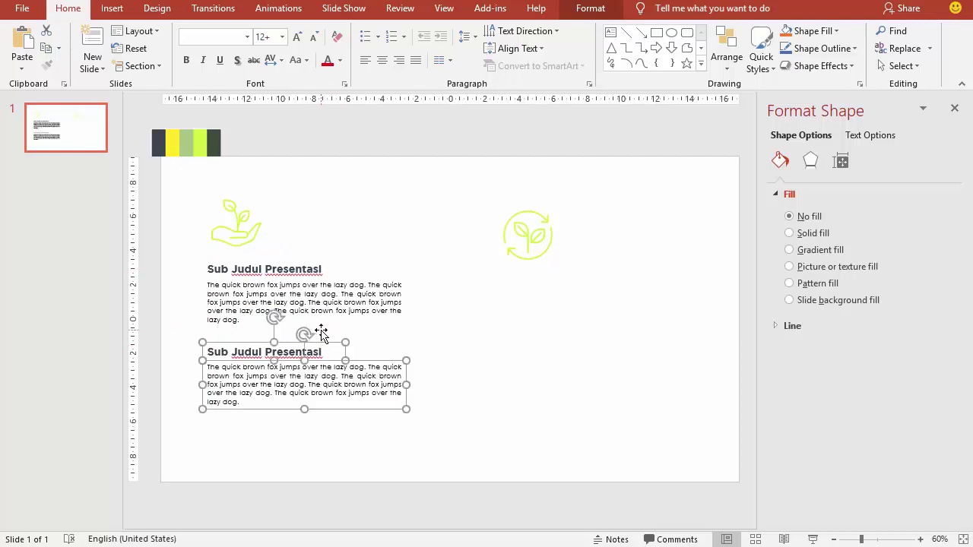
{"action": "left_click", "coordinate": [331, 291], "text": "shift"}
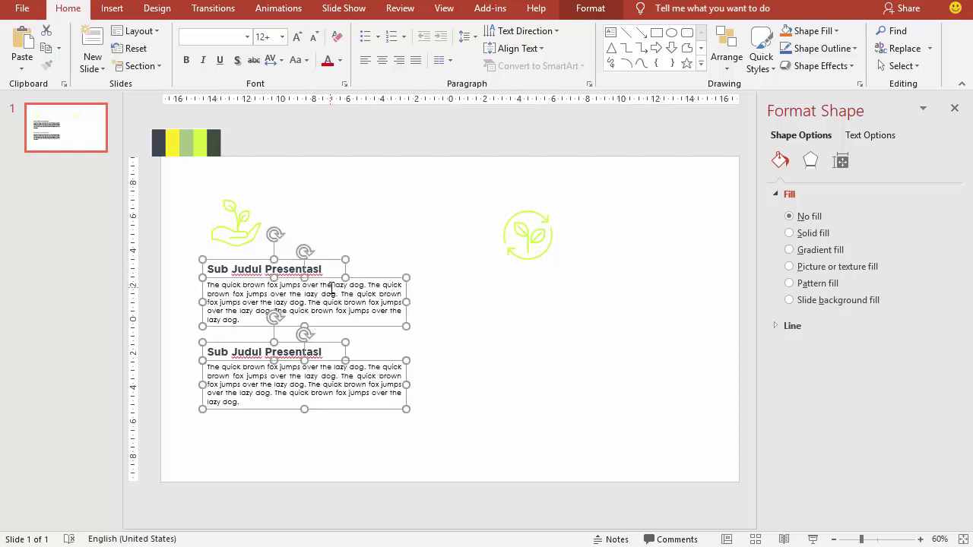
{"action": "left_click_drag", "start_coordinate": [373, 277], "coordinate": [594, 261]}
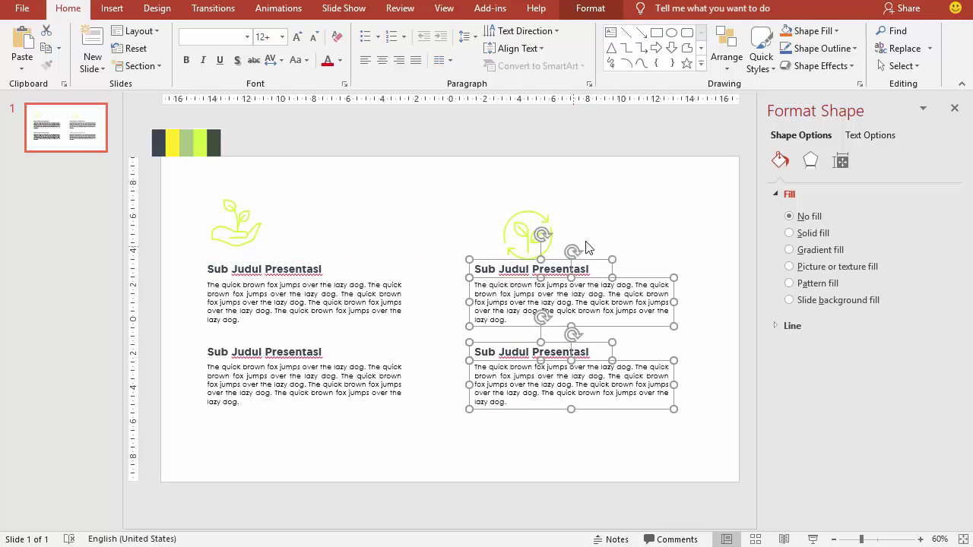
Step: Move the right and left leaf icons into position above their text columns
{"action": "left_click", "coordinate": [517, 236]}
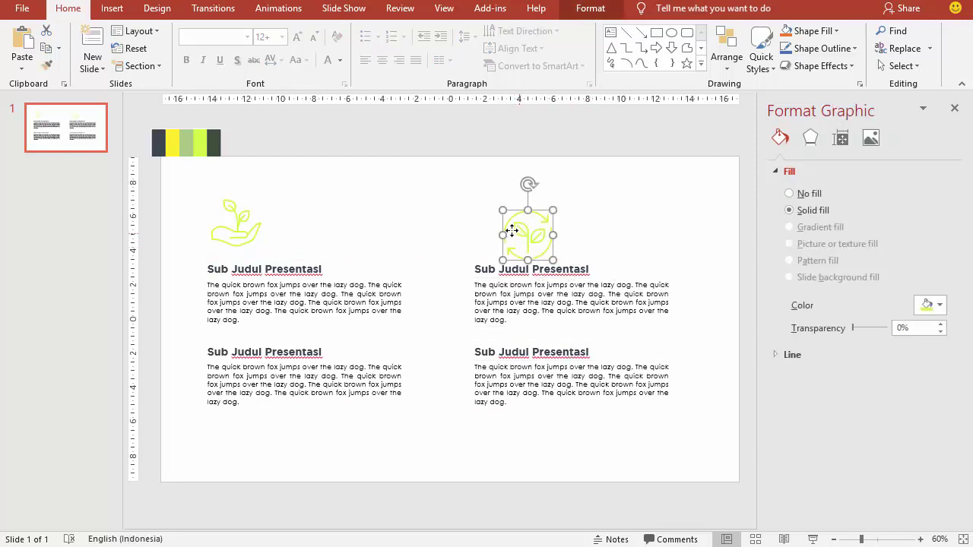
{"action": "left_click_drag", "start_coordinate": [517, 236], "coordinate": [488, 226]}
{"action": "left_click_drag", "start_coordinate": [239, 228], "coordinate": [238, 233]}
{"action": "left_click", "coordinate": [504, 229], "text": "shift"}
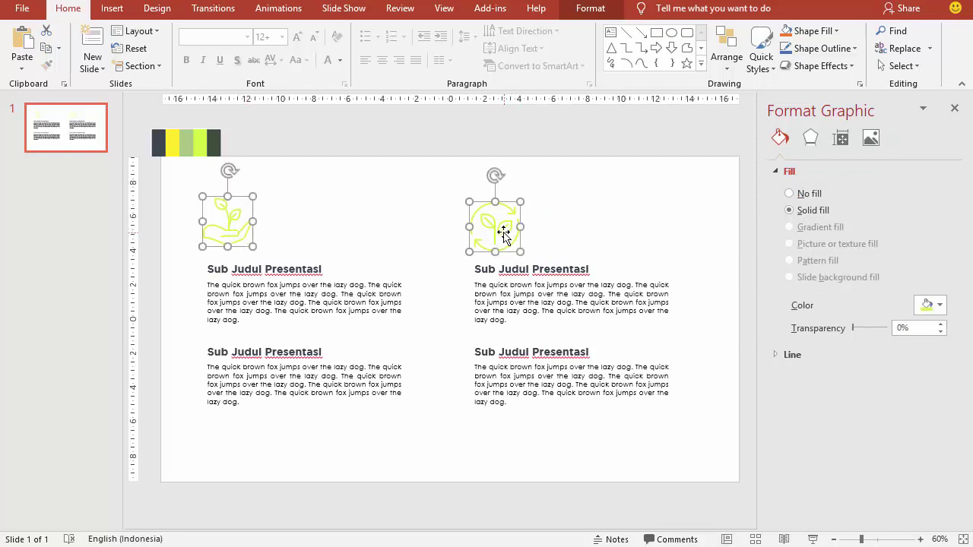
{"action": "left_click", "coordinate": [591, 9]}
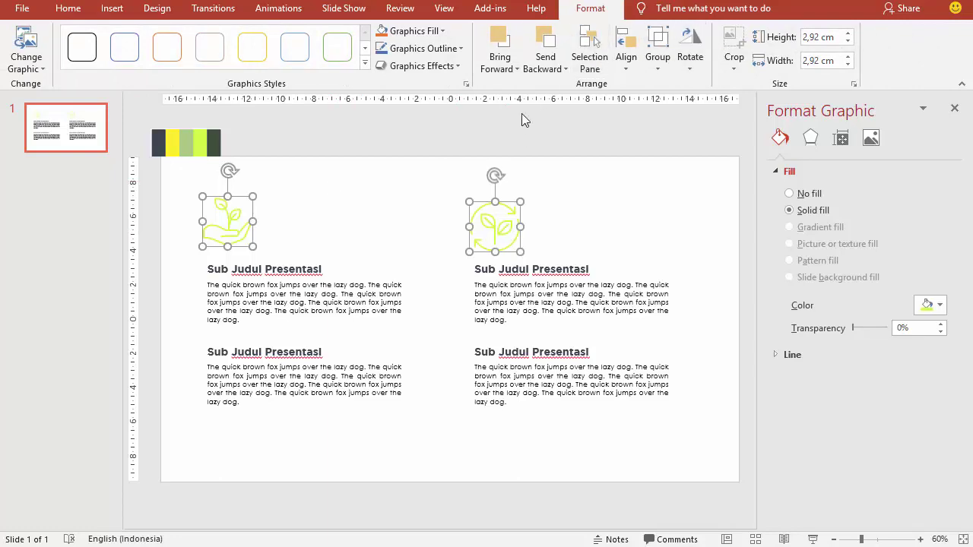
{"action": "left_click", "coordinate": [633, 175]}
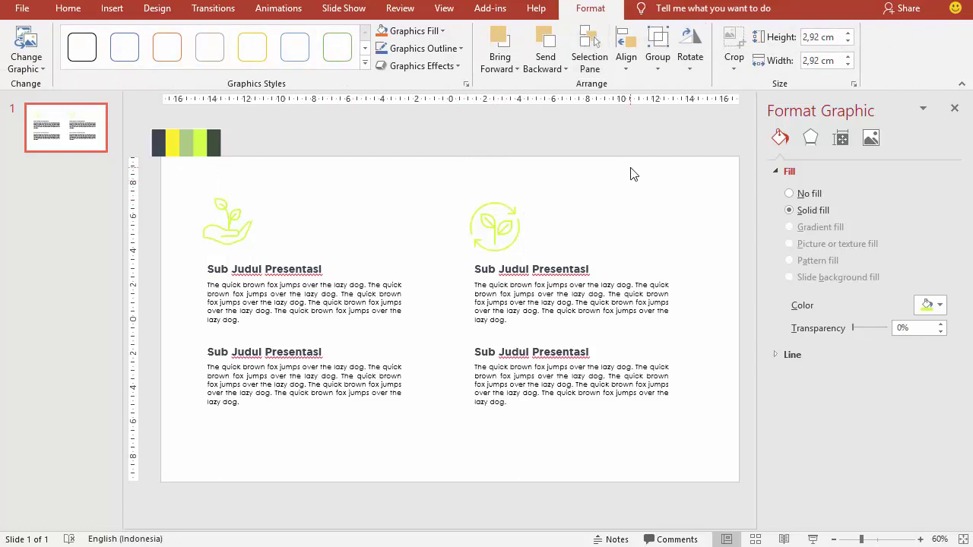
Step: Align the tops of both leaf icons with Align Top
{"action": "left_click", "coordinate": [522, 222]}
{"action": "left_click", "coordinate": [224, 217], "text": "shift"}
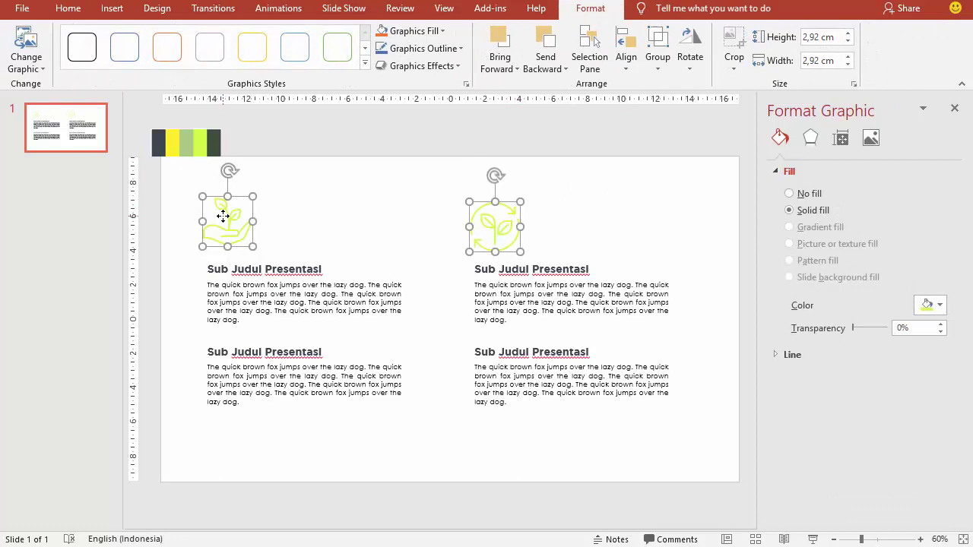
{"action": "left_click", "coordinate": [631, 67]}
{"action": "left_click", "coordinate": [652, 143]}
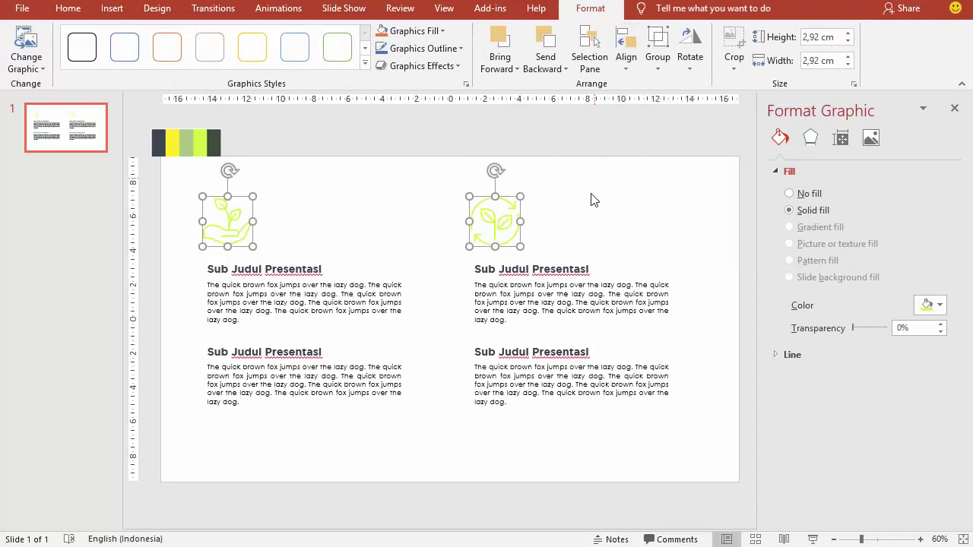
{"action": "left_click", "coordinate": [524, 418]}
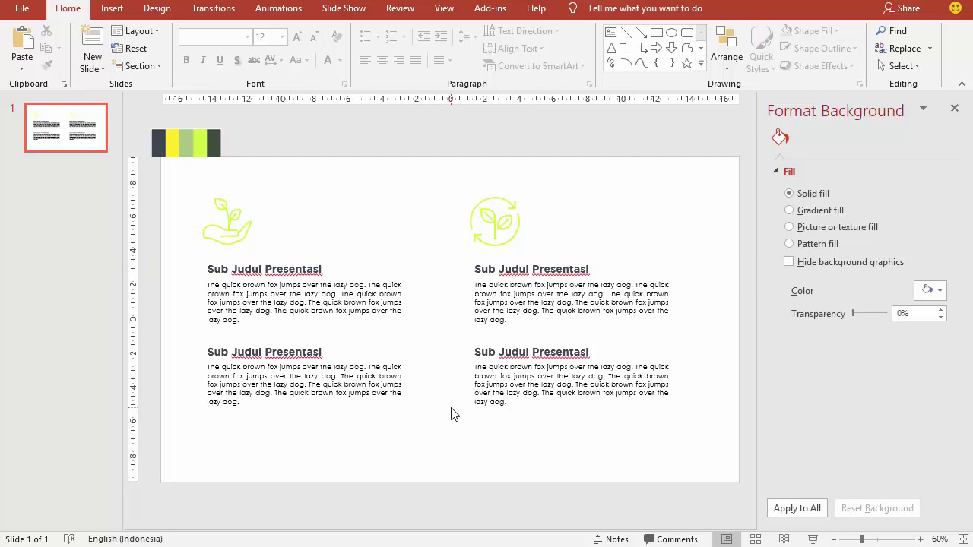
Step: Duplicate slide 1 from its thumbnail menu to create an identical slide 2
{"action": "right_click", "coordinate": [74, 168]}
{"action": "right_click", "coordinate": [67, 137]}
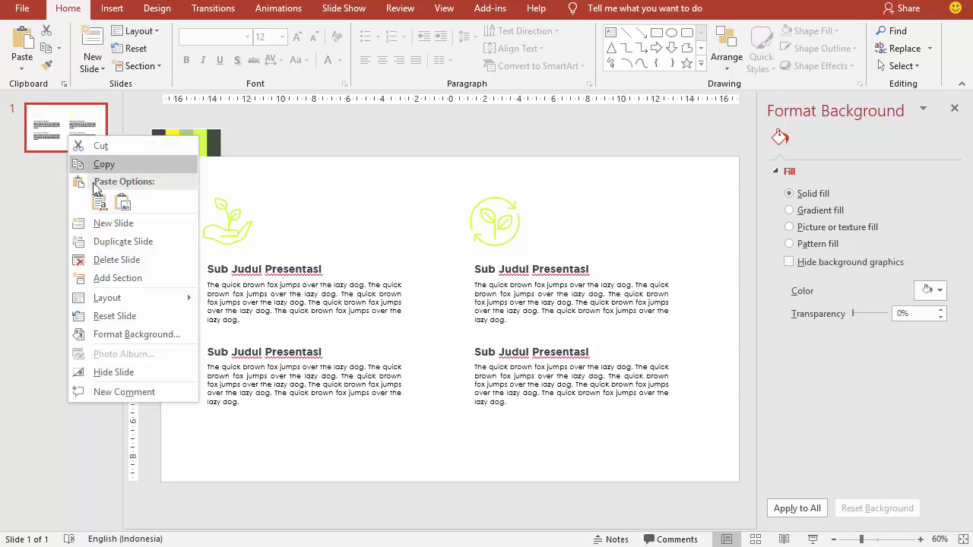
{"action": "left_click", "coordinate": [102, 242]}
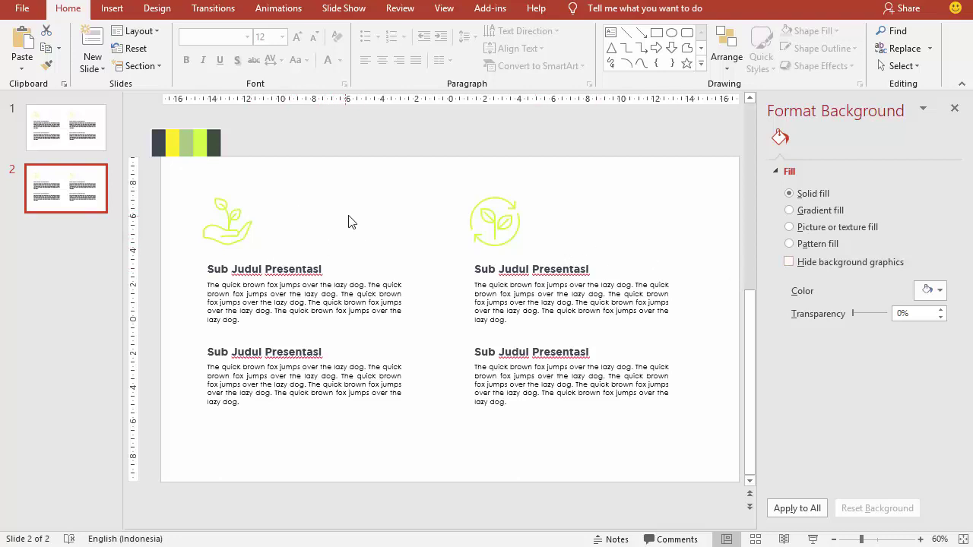
{"action": "left_click", "coordinate": [373, 285]}
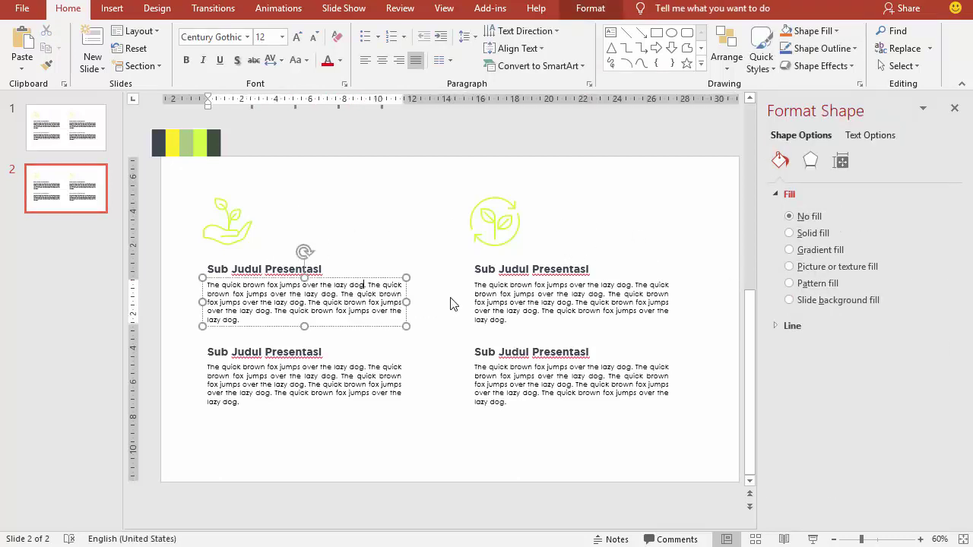
Step: Narrow both left body text boxes and trim the upper body text to three lines
{"action": "left_click_drag", "start_coordinate": [408, 302], "coordinate": [334, 304]}
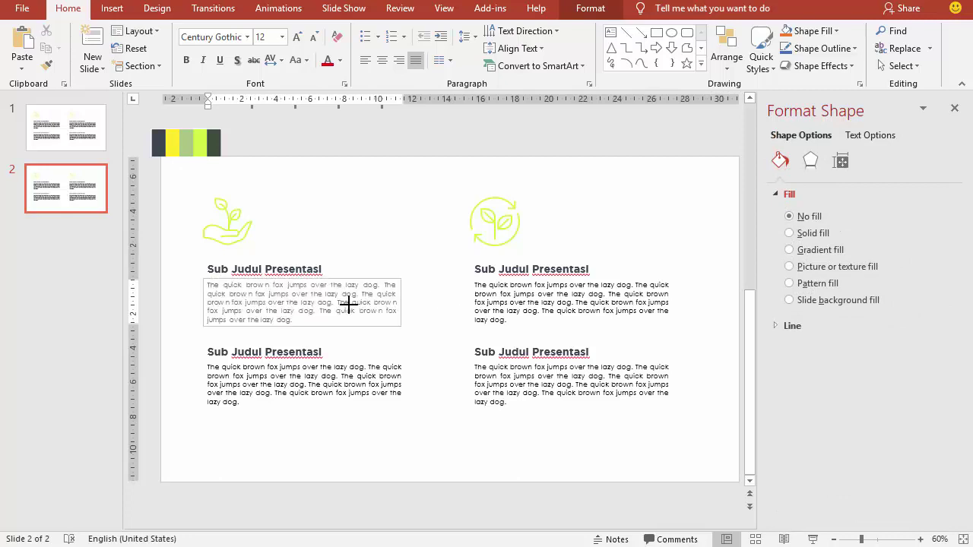
{"action": "left_click", "coordinate": [335, 367]}
{"action": "left_click_drag", "start_coordinate": [408, 386], "coordinate": [341, 384]}
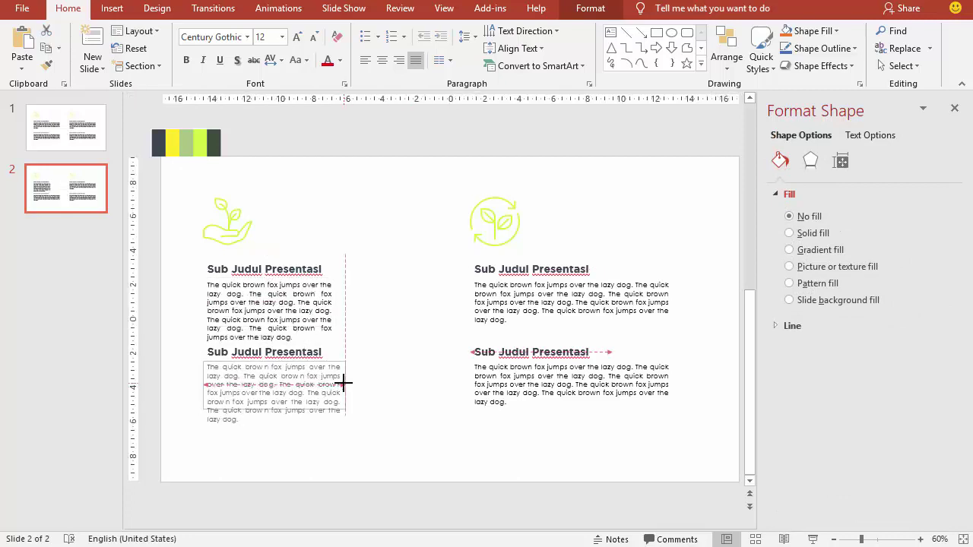
{"action": "left_click", "coordinate": [313, 310]}
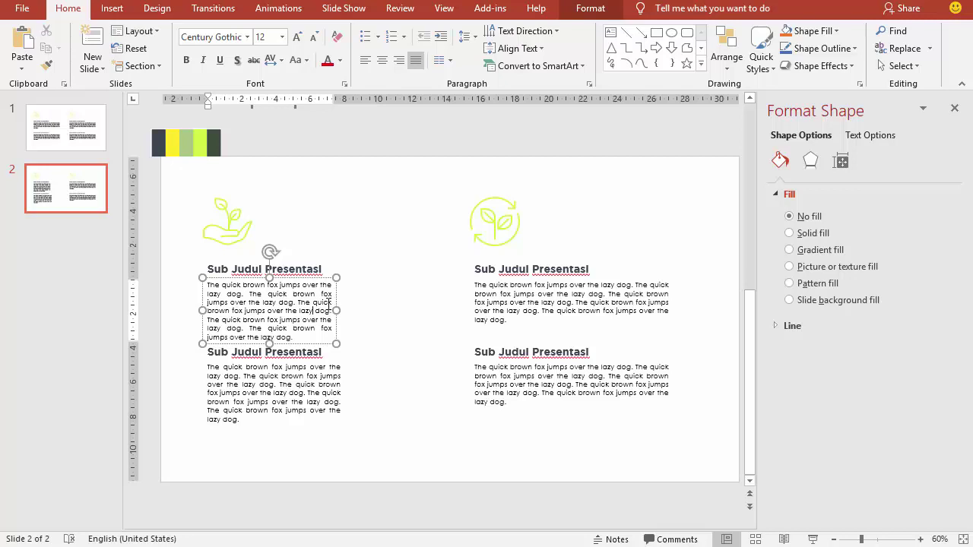
{"action": "left_click", "coordinate": [340, 364], "text": "shift"}
{"action": "key", "text": "BackSpace"}
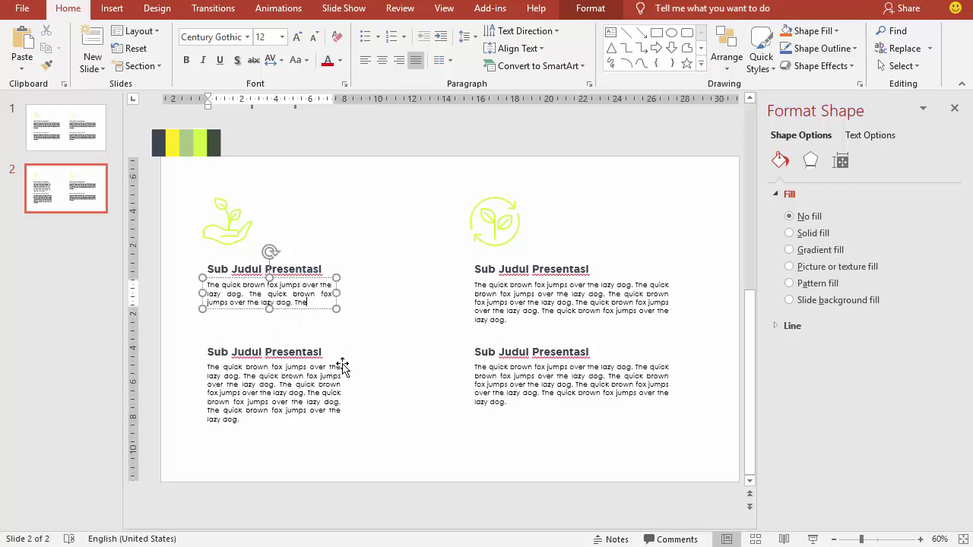
{"action": "key", "text": "BackSpace"}
{"action": "key", "text": "BackSpace"}
{"action": "key", "text": "BackSpace"}
Step: Cut the lower-left body text to three lines and make its box narrower
{"action": "left_click", "coordinate": [311, 385]}
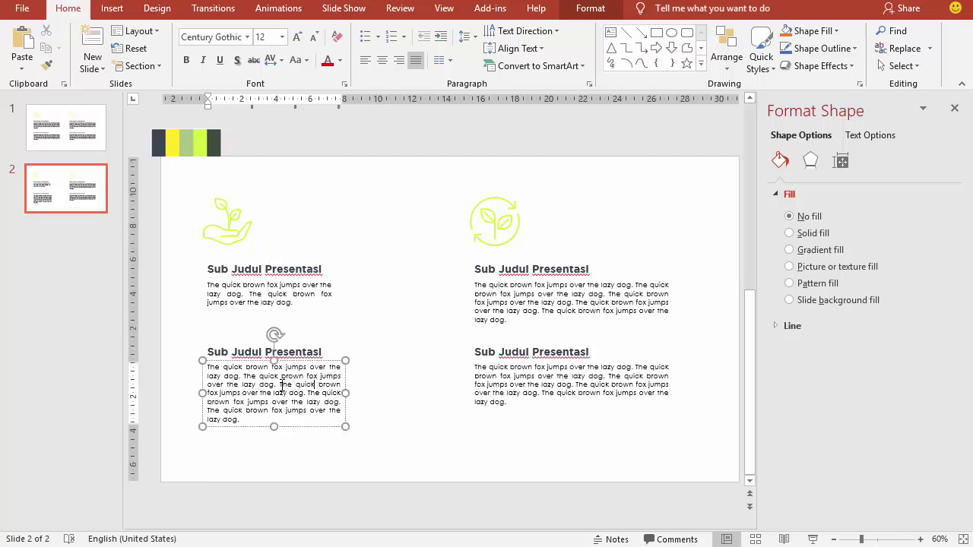
{"action": "left_click_drag", "start_coordinate": [282, 385], "coordinate": [317, 420]}
{"action": "key", "text": "BackSpace"}
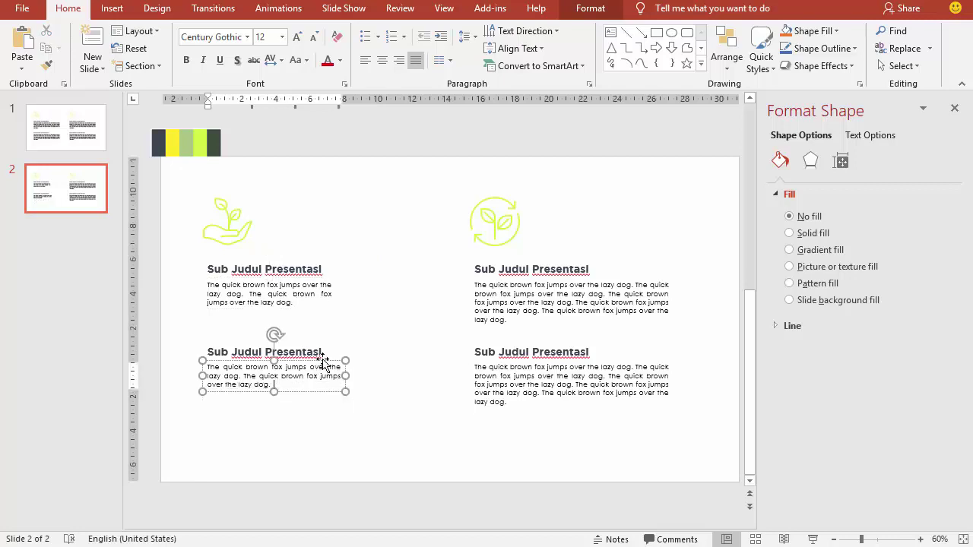
{"action": "left_click", "coordinate": [323, 362]}
{"action": "left_click_drag", "start_coordinate": [345, 375], "coordinate": [334, 378]}
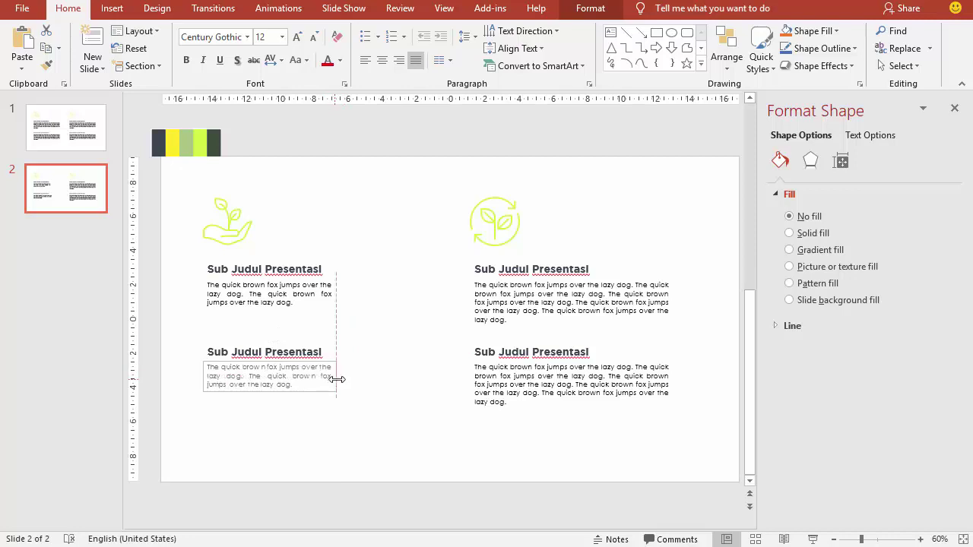
Step: Move the lower title-and-body block up under the first and place a copy below it
{"action": "left_click", "coordinate": [539, 310]}
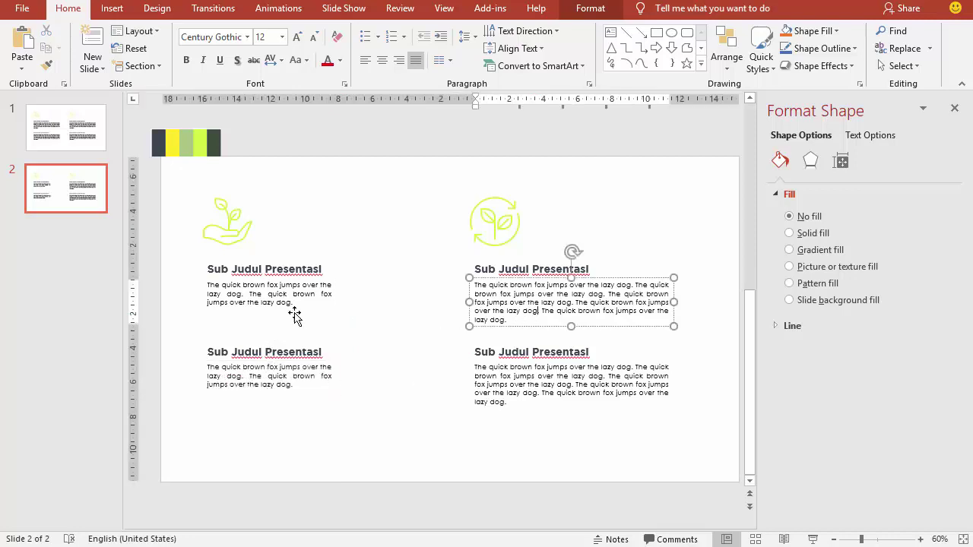
{"action": "left_click", "coordinate": [258, 347], "text": "shift"}
{"action": "left_click", "coordinate": [380, 323]}
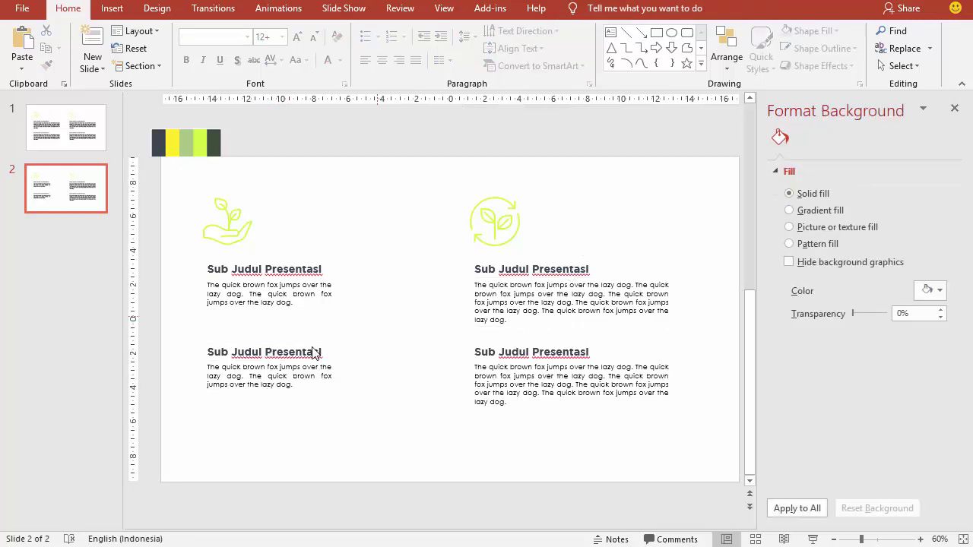
{"action": "left_click", "coordinate": [313, 347]}
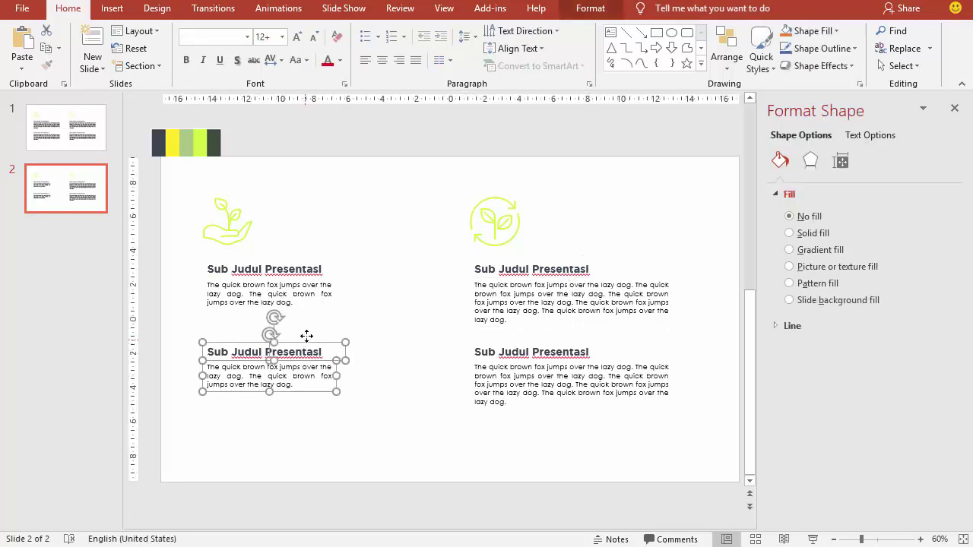
{"action": "left_click_drag", "start_coordinate": [306, 335], "coordinate": [306, 318]}
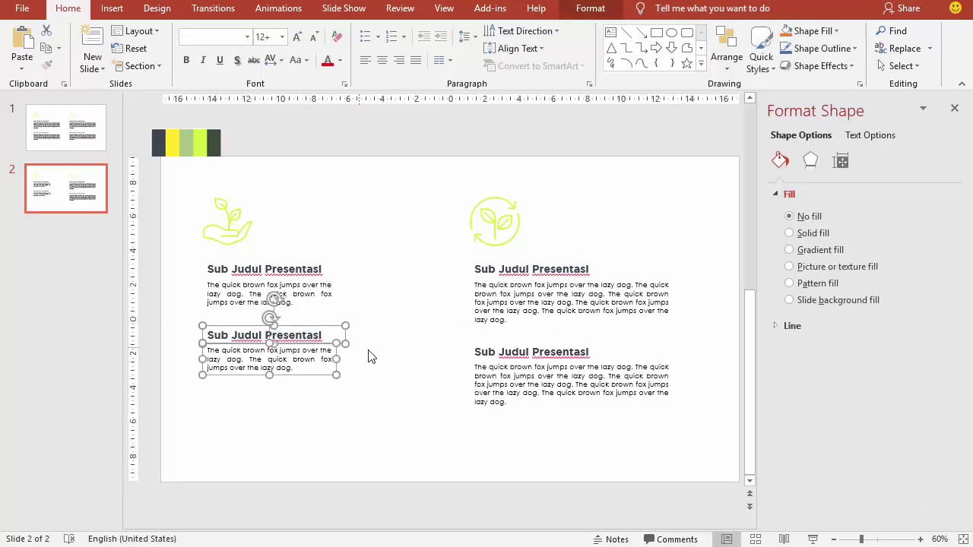
{"action": "left_click_drag", "start_coordinate": [338, 348], "coordinate": [325, 382]}
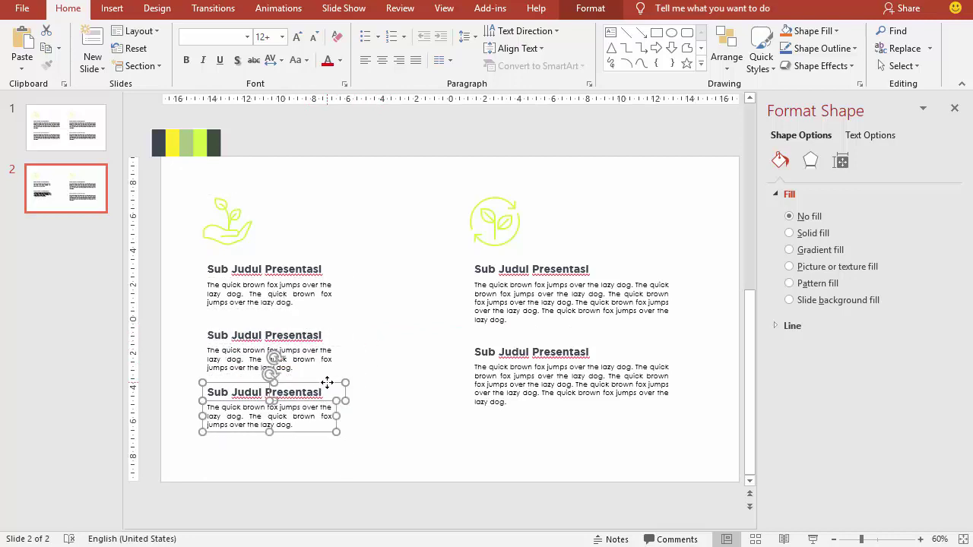
{"action": "left_click", "coordinate": [415, 334]}
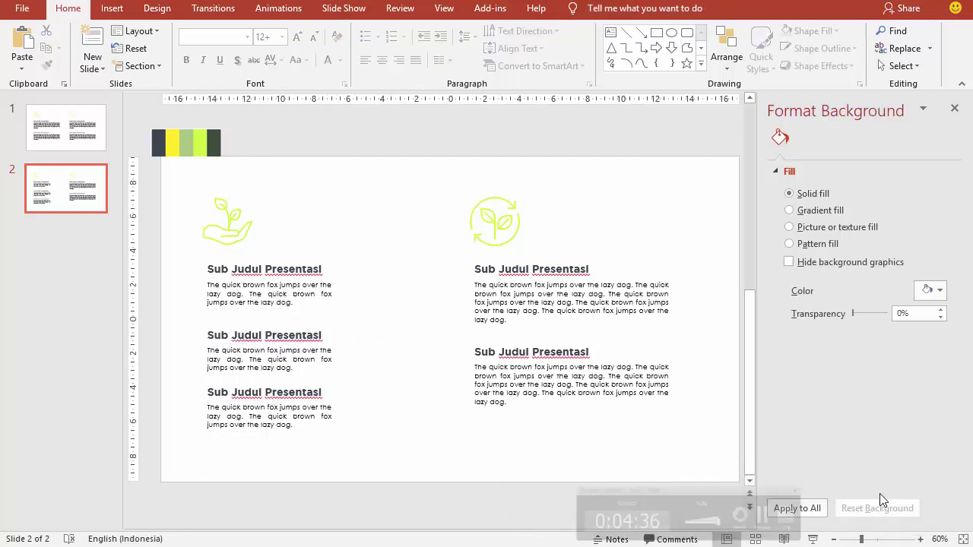
{"action": "left_click", "coordinate": [488, 221]}
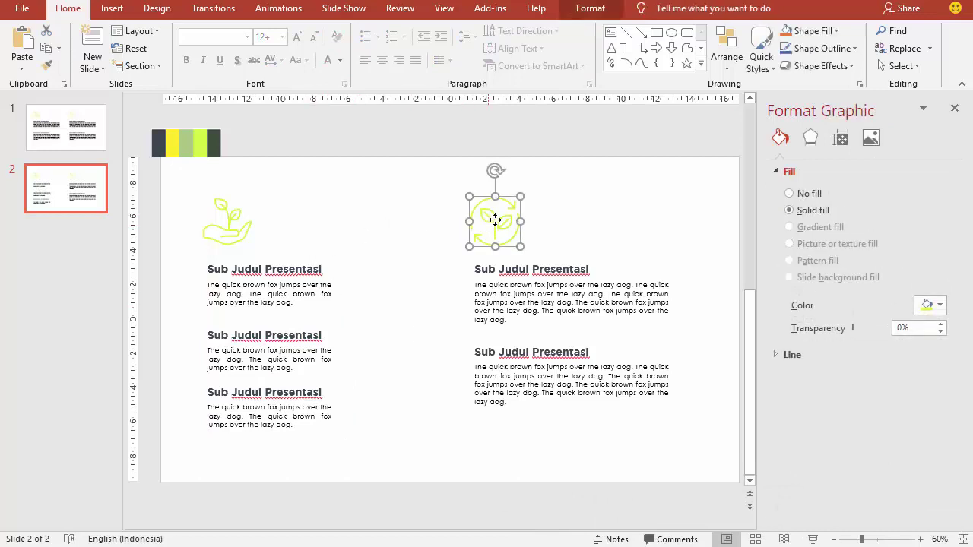
Step: Shift the recycle-leaf icon toward the slide centre and insert the wind-power icon picture
{"action": "left_click_drag", "start_coordinate": [491, 220], "coordinate": [392, 220]}
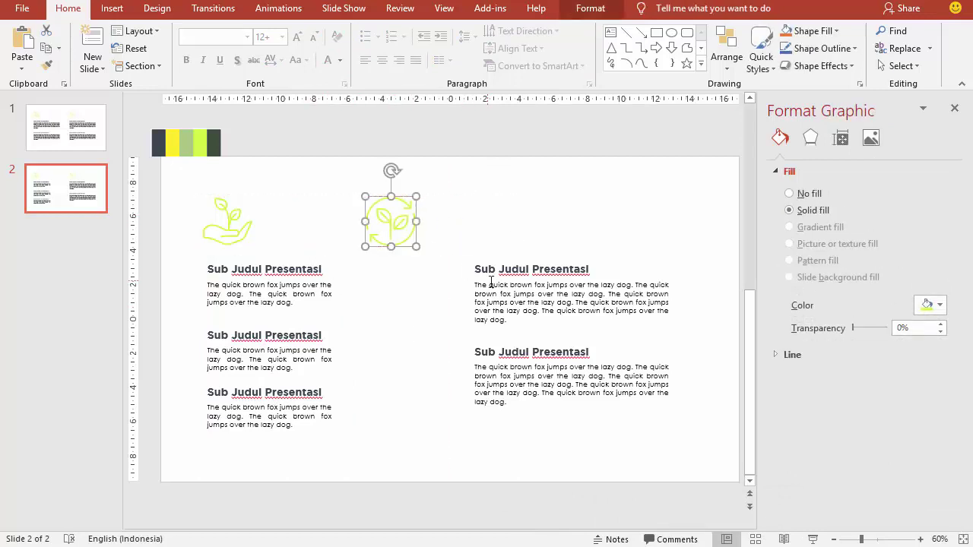
{"action": "left_click", "coordinate": [493, 217]}
{"action": "left_click", "coordinate": [112, 8]}
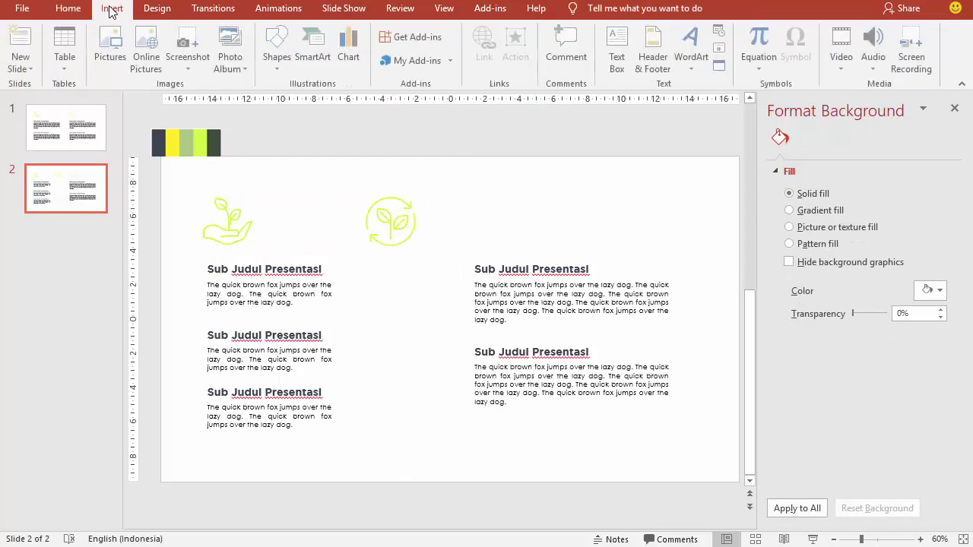
{"action": "left_click", "coordinate": [123, 28]}
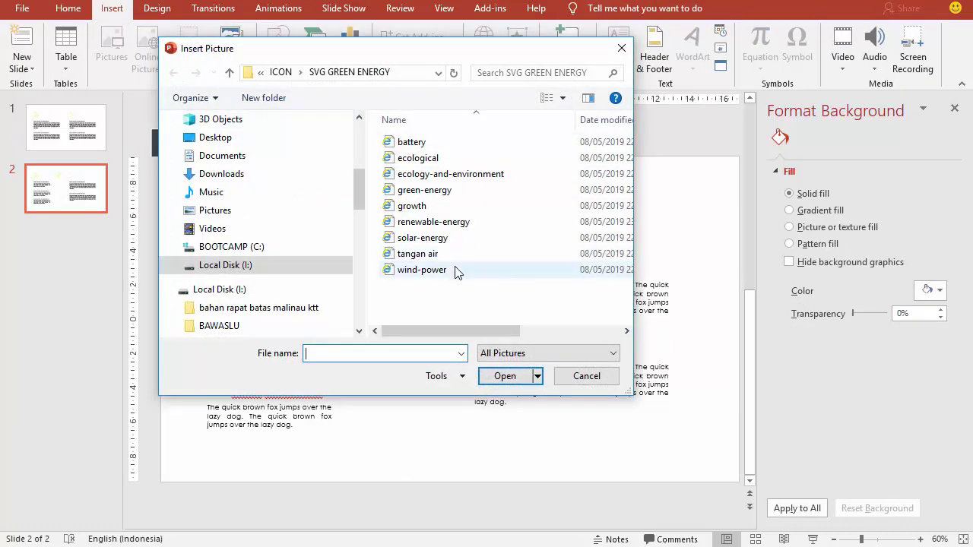
{"action": "left_click", "coordinate": [430, 273]}
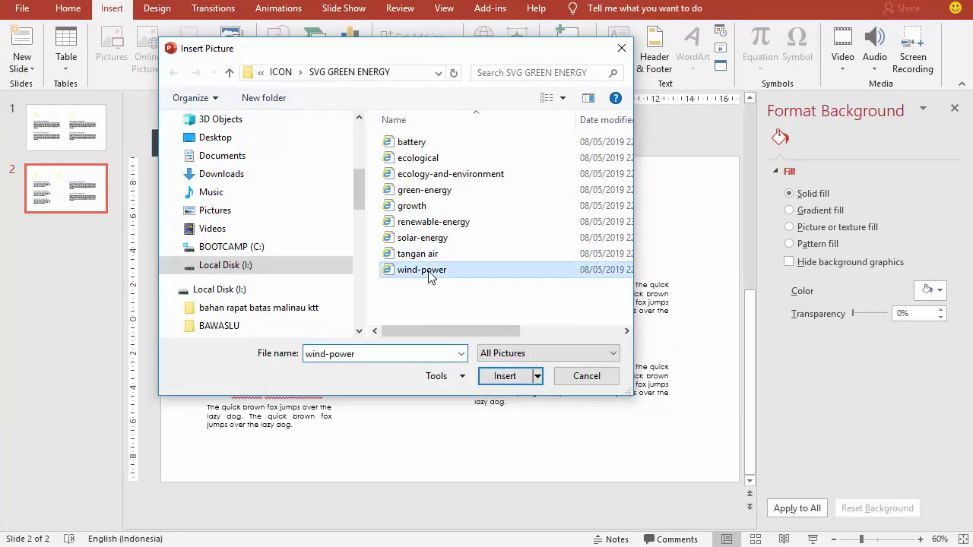
{"action": "left_click", "coordinate": [504, 375]}
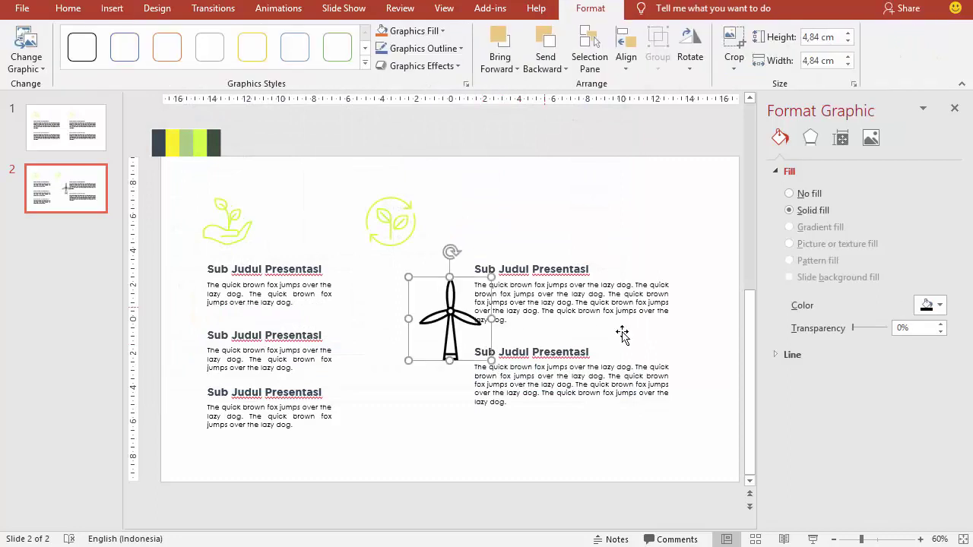
Step: Colour the turbine icon yellow-green and shrink it to 2.42 cm at the top right
{"action": "left_click", "coordinate": [929, 305]}
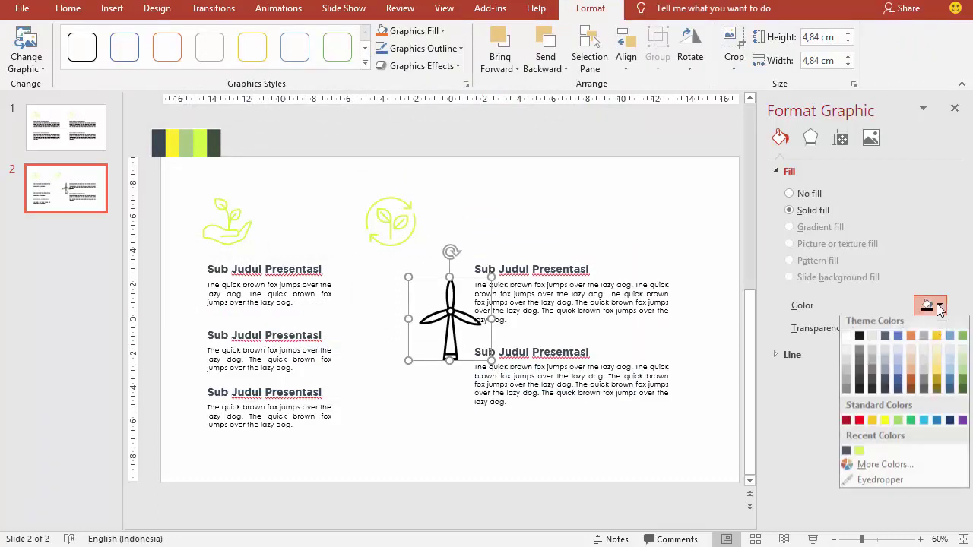
{"action": "left_click", "coordinate": [860, 456]}
{"action": "mouse_move", "coordinate": [490, 359]}
{"action": "left_mouse_down"}
{"action": "mouse_move", "coordinate": [450, 320]}
{"action": "mouse_move", "coordinate": [561, 226]}
{"action": "left_mouse_up"}
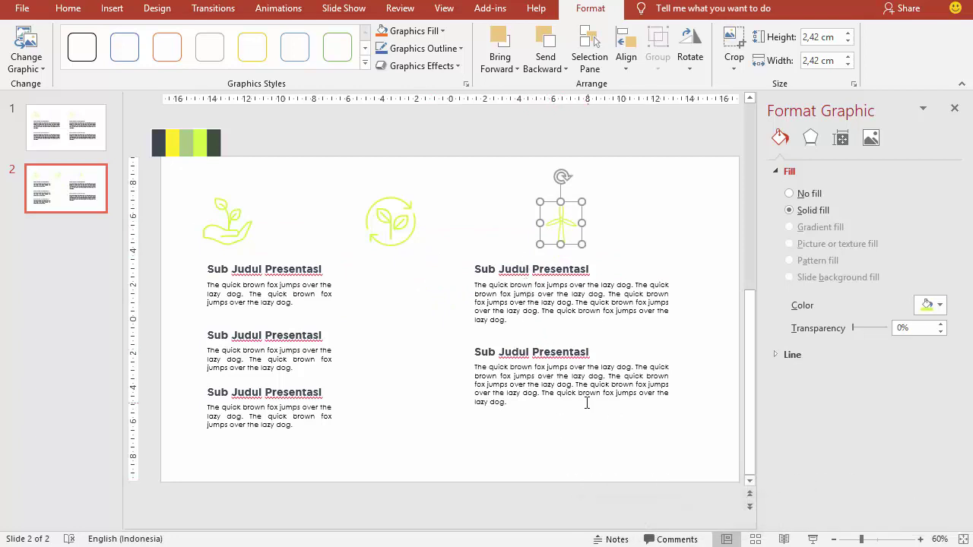
Step: Delete both right-column titles and body text boxes
{"action": "left_click", "coordinate": [514, 274]}
{"action": "left_click", "coordinate": [524, 293], "text": "shift"}
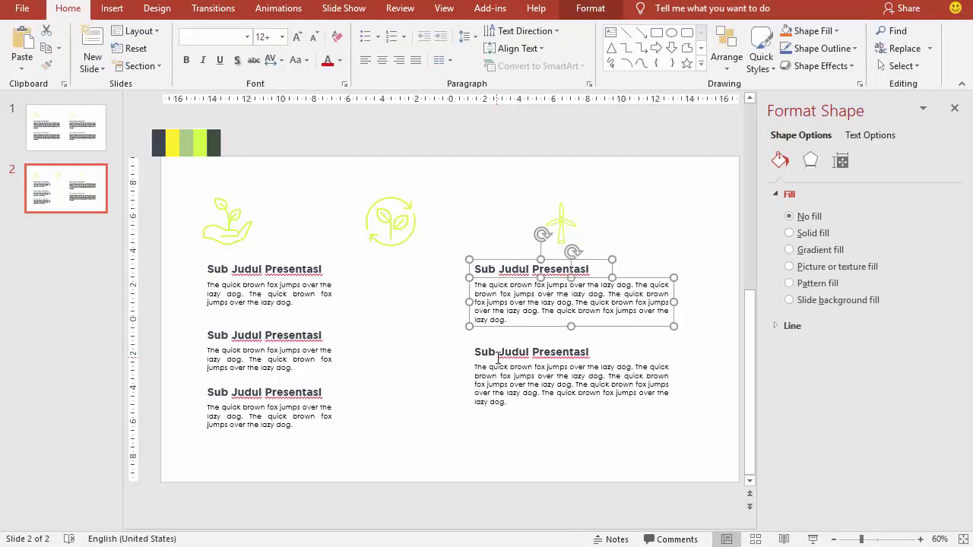
{"action": "left_click", "coordinate": [502, 354], "text": "shift"}
{"action": "left_click", "coordinate": [501, 378], "text": "shift"}
{"action": "key", "text": "Delete"}
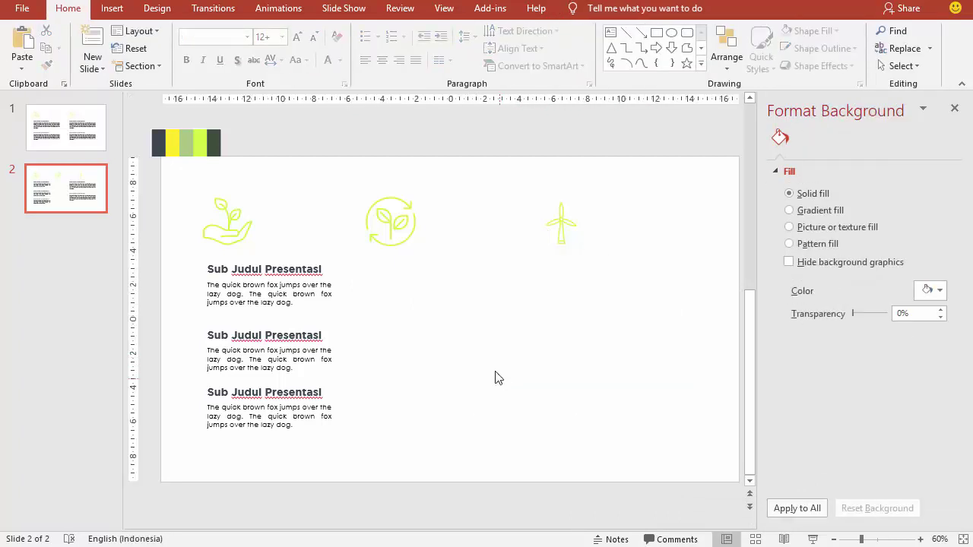
Step: Duplicate the six left-column text boxes into a middle column and a third column
{"action": "left_click", "coordinate": [318, 271]}
{"action": "left_click", "coordinate": [274, 296], "text": "shift"}
{"action": "left_click", "coordinate": [278, 337], "text": "shift"}
{"action": "left_click", "coordinate": [278, 360], "text": "shift"}
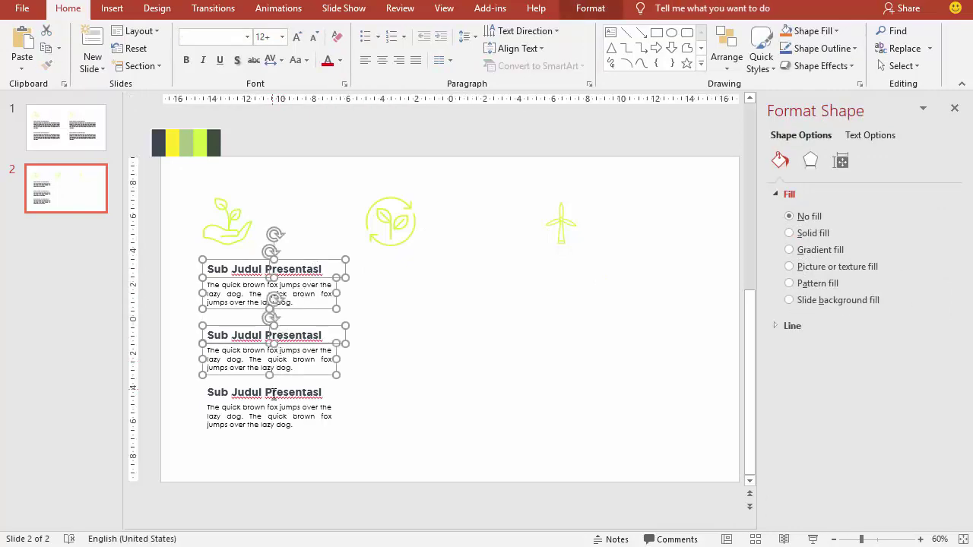
{"action": "left_click", "coordinate": [273, 393], "text": "shift"}
{"action": "left_click", "coordinate": [273, 415], "text": "shift"}
{"action": "key", "text": "ctrl+d"}
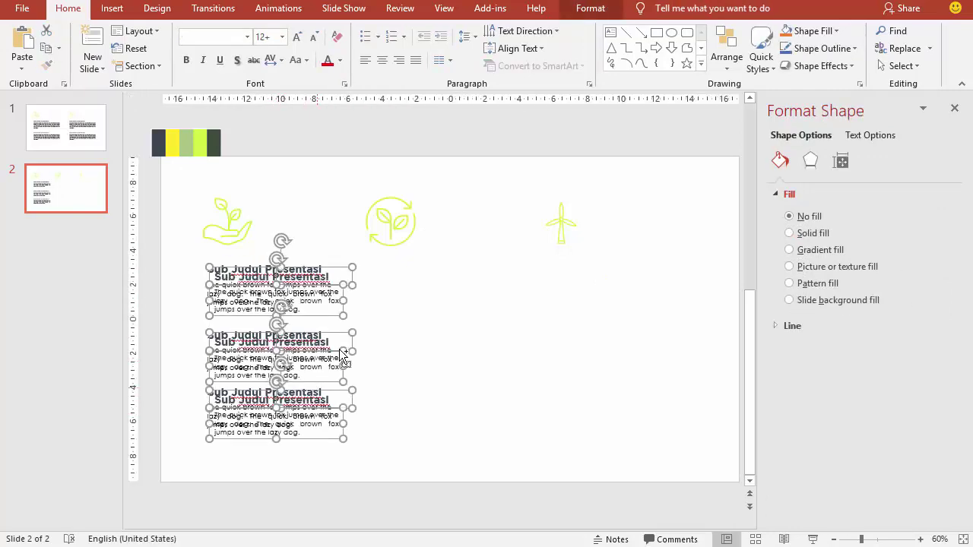
{"action": "left_click_drag", "start_coordinate": [364, 264], "coordinate": [495, 259]}
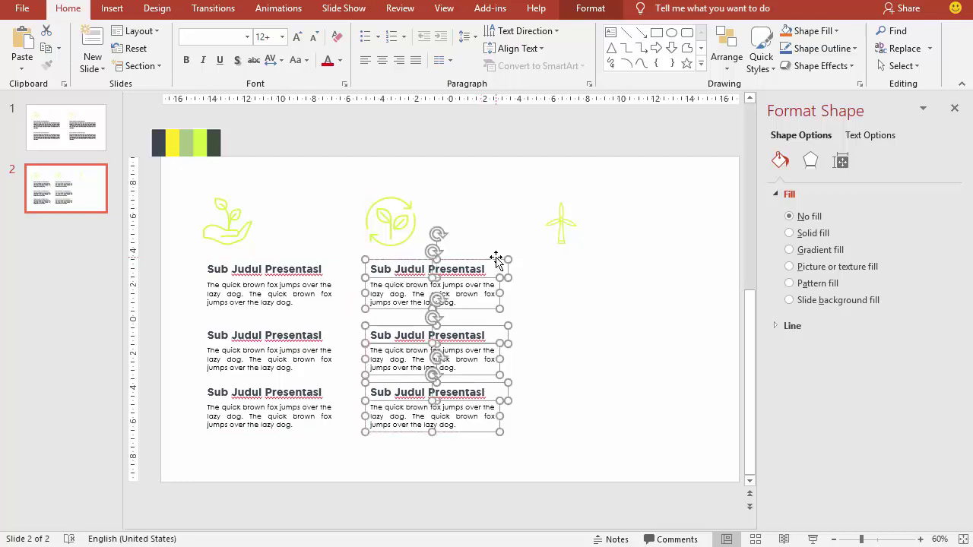
{"action": "key", "text": "ctrl+d"}
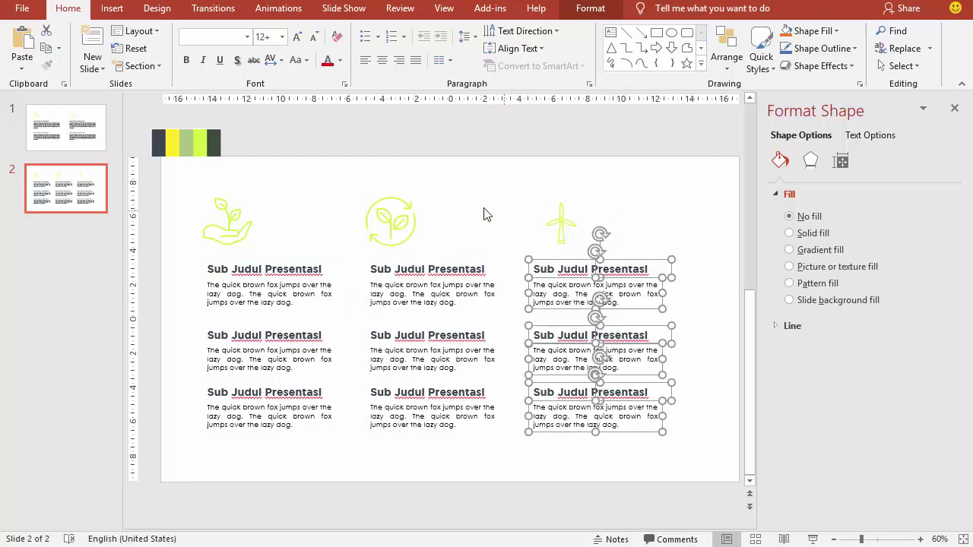
{"action": "left_click", "coordinate": [393, 213]}
Step: Place the hand-plant, leaf-cycle and windmill icons over their columns and align their tops
{"action": "left_click_drag", "start_coordinate": [231, 226], "coordinate": [238, 226]}
{"action": "left_click_drag", "start_coordinate": [408, 228], "coordinate": [411, 224]}
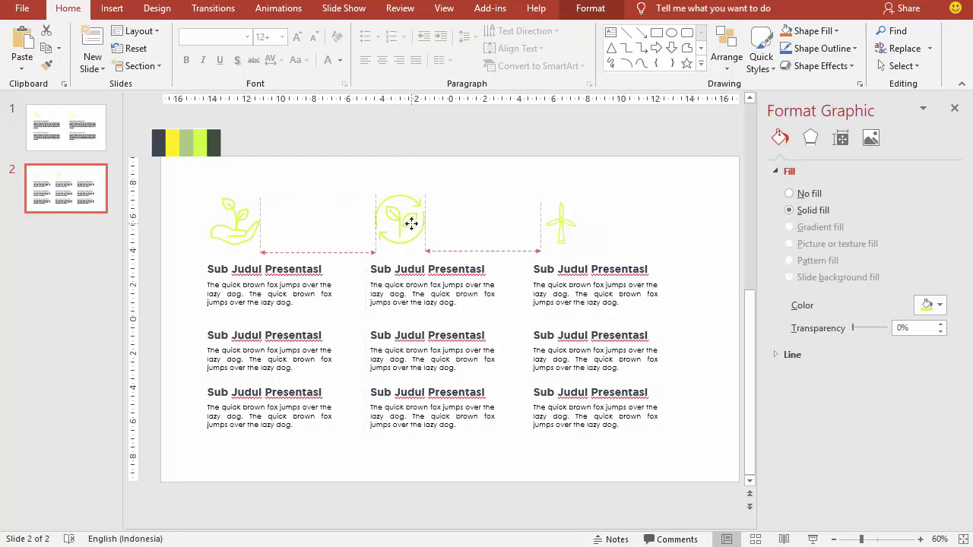
{"action": "left_click_drag", "start_coordinate": [560, 222], "coordinate": [549, 222]}
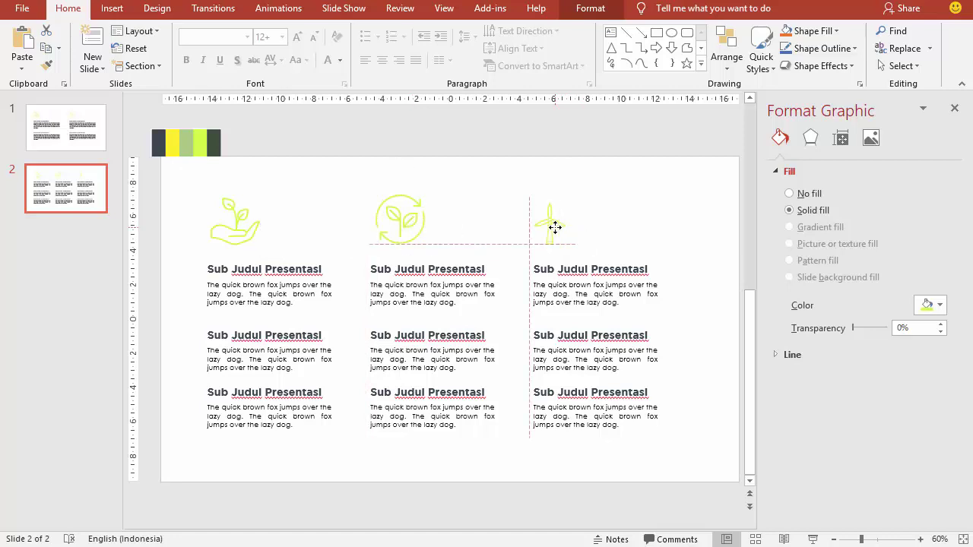
{"action": "left_click_drag", "start_coordinate": [409, 229], "coordinate": [405, 228]}
{"action": "left_click", "coordinate": [248, 230], "text": "shift"}
{"action": "left_click", "coordinate": [554, 225], "text": "shift"}
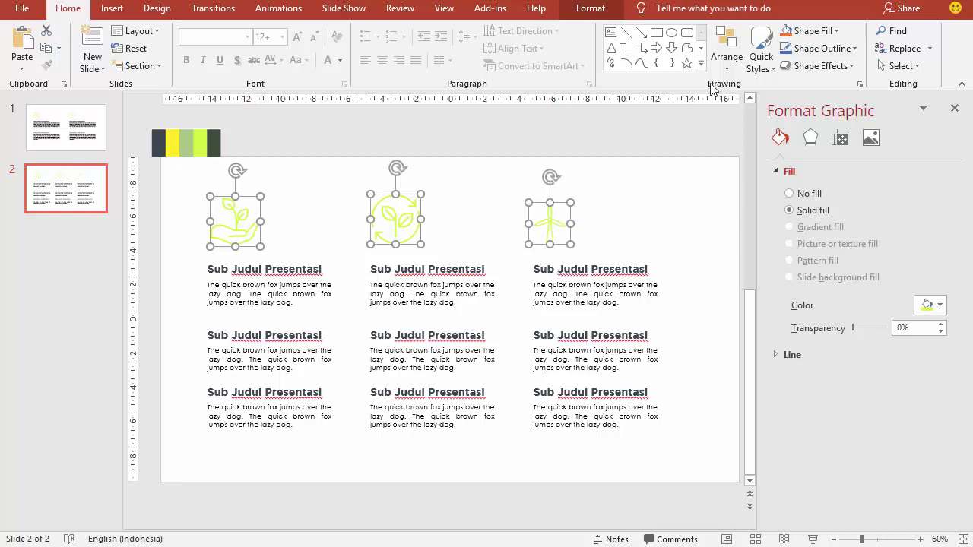
{"action": "left_click", "coordinate": [590, 8]}
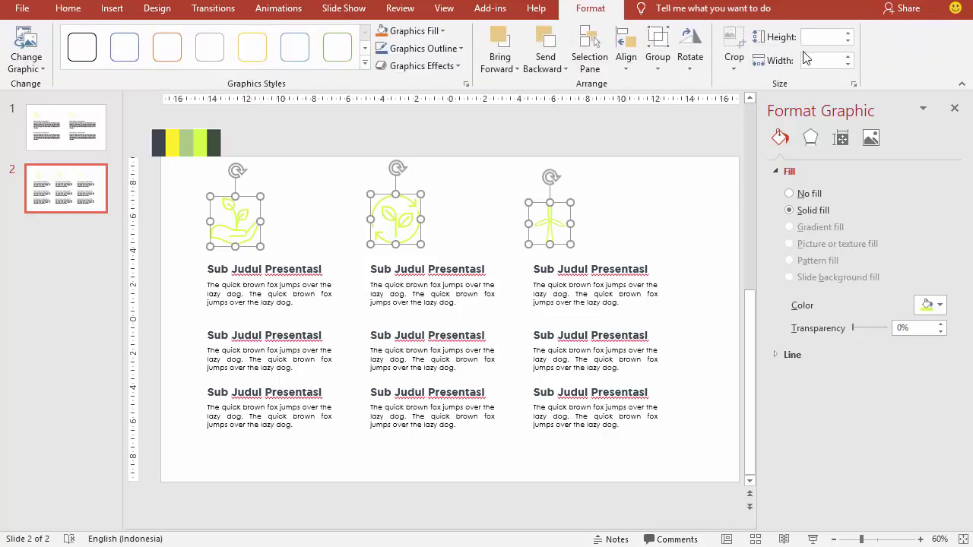
{"action": "left_click", "coordinate": [618, 72]}
{"action": "left_click", "coordinate": [663, 140]}
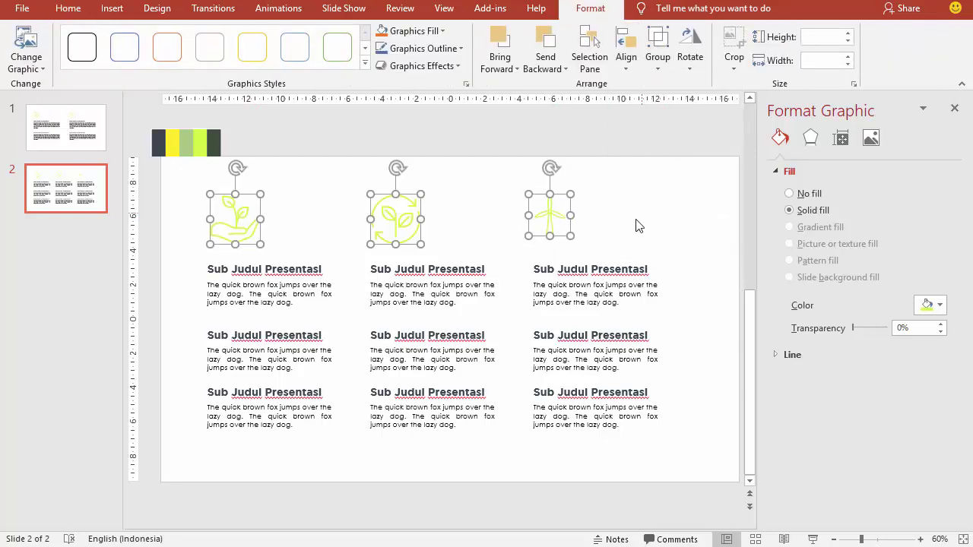
Step: Marquee-select all icons and text blocks on slide 2 and nudge the whole grid right
{"action": "left_click", "coordinate": [176, 300]}
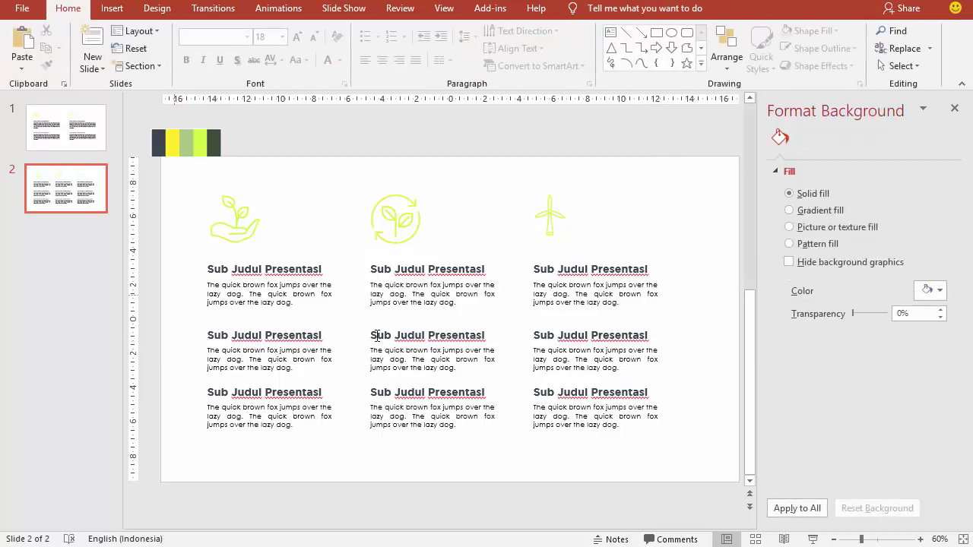
{"action": "scroll", "coordinate": [377, 335], "scroll_direction": "down", "scroll_amount": 1, "text": "ctrl"}
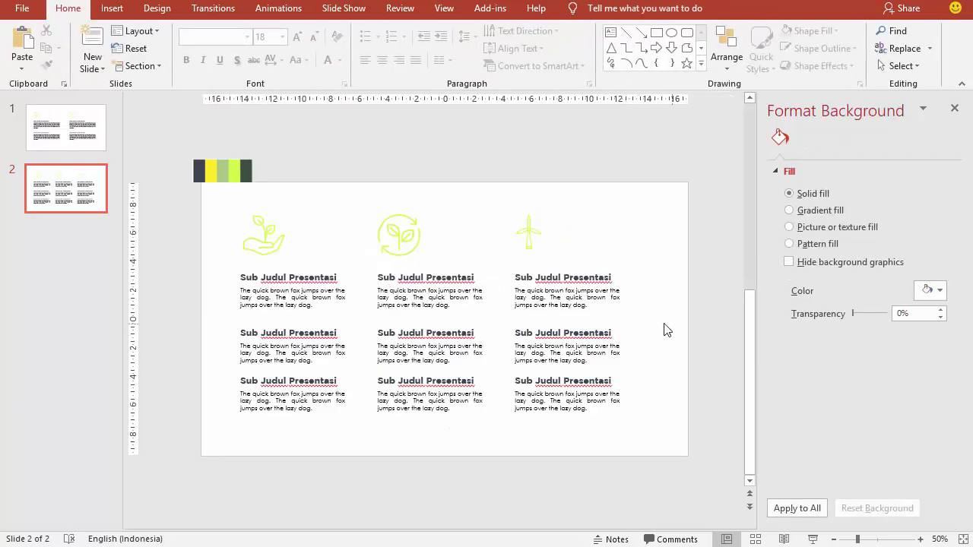
{"action": "left_click_drag", "start_coordinate": [198, 198], "coordinate": [681, 448]}
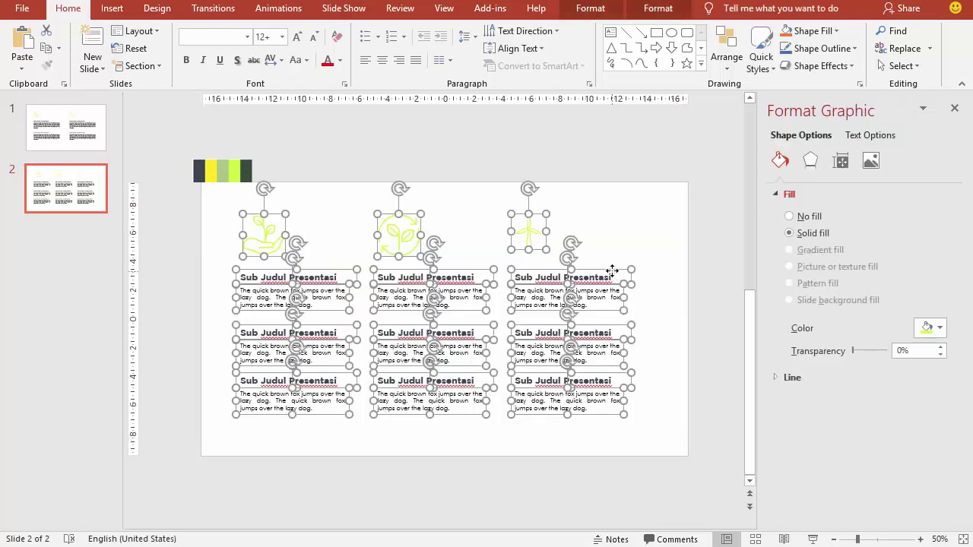
{"action": "left_click_drag", "start_coordinate": [612, 270], "coordinate": [633, 275]}
{"action": "left_click", "coordinate": [711, 253]}
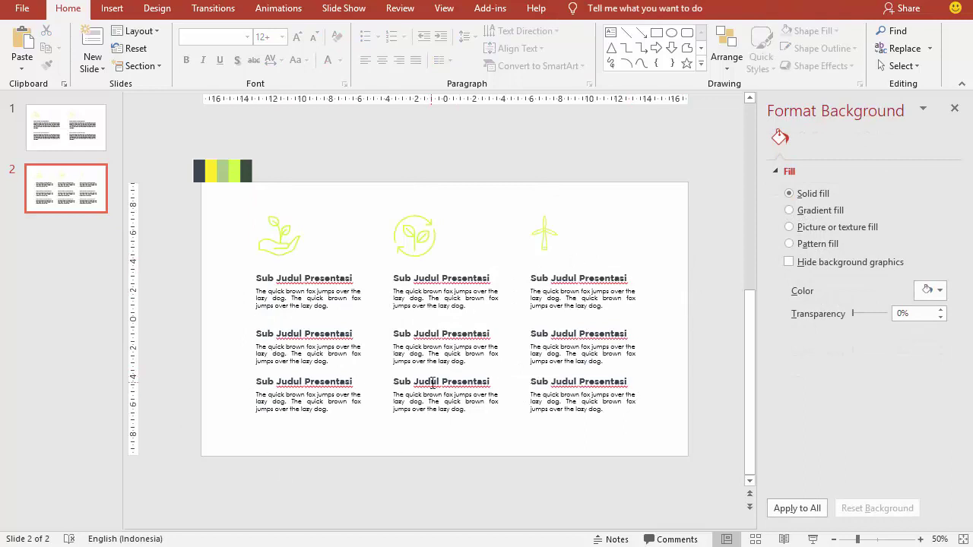
Step: Add a new slide 3 with Ctrl+M and draw a large 10.8 × 8.57 cm oval on its left
{"action": "key", "text": "ctrl+m"}
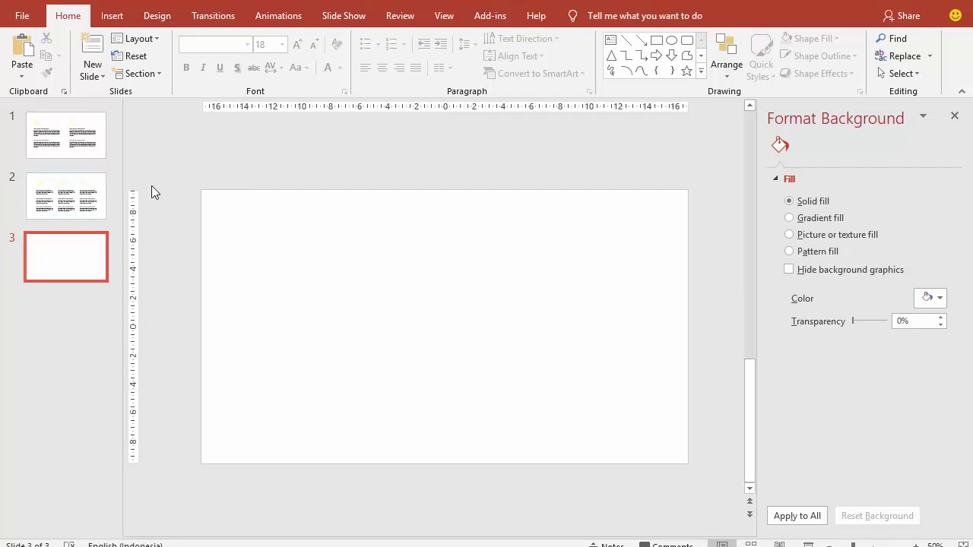
{"action": "left_click", "coordinate": [112, 15]}
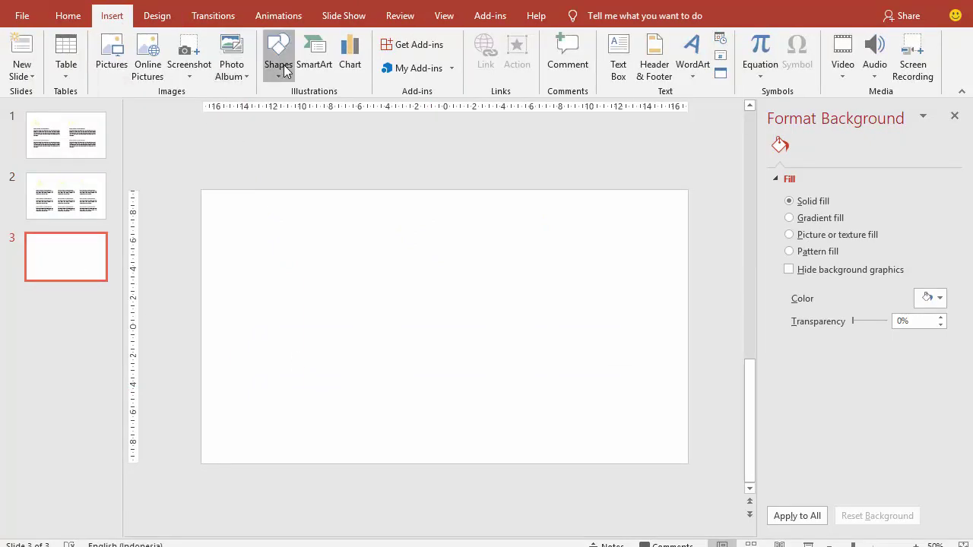
{"action": "left_click", "coordinate": [278, 53]}
{"action": "left_click", "coordinate": [329, 106]}
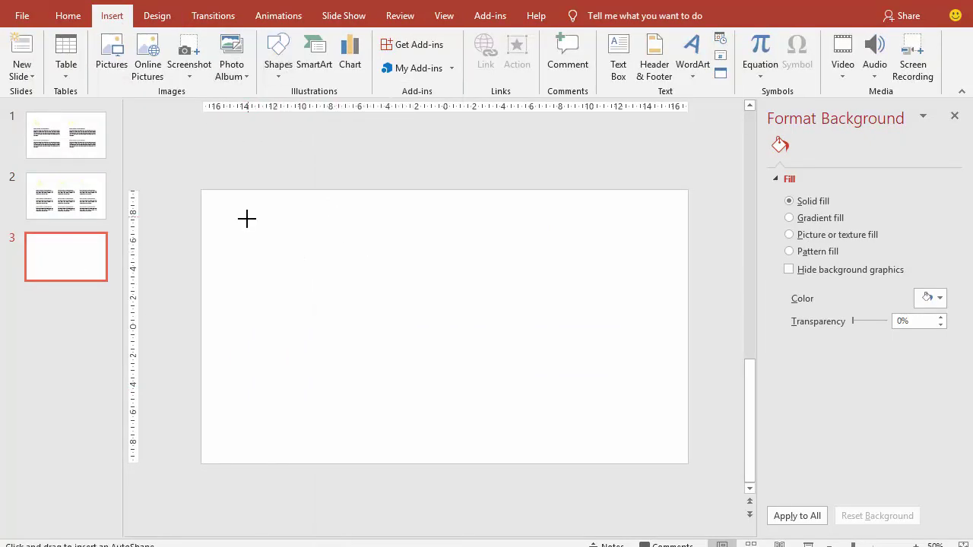
{"action": "left_click_drag", "start_coordinate": [246, 219], "coordinate": [371, 371]}
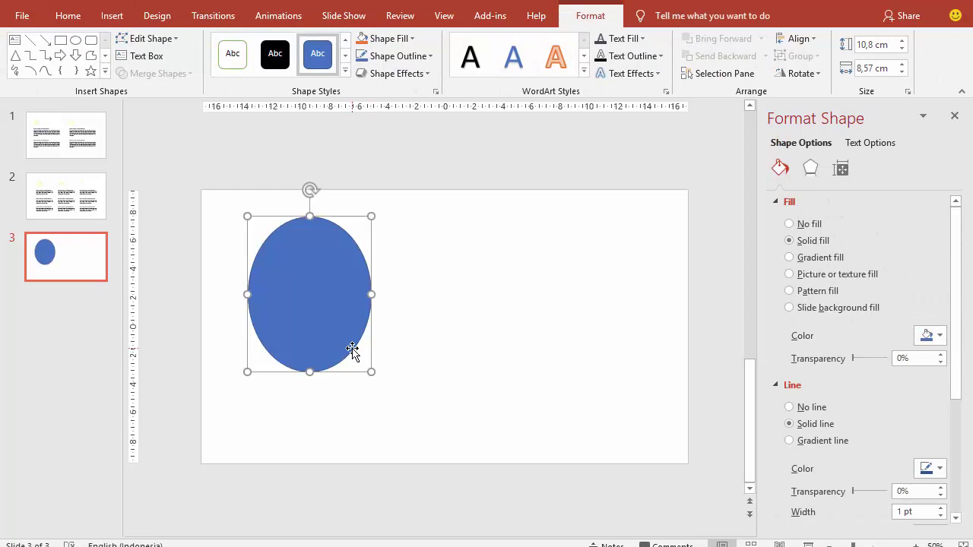
{"action": "left_click", "coordinate": [112, 16]}
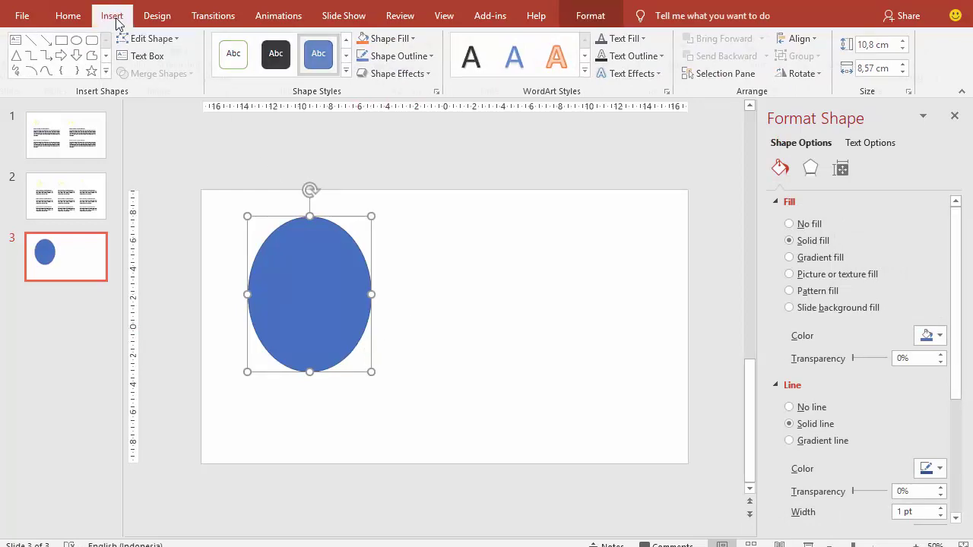
{"action": "left_click", "coordinate": [275, 64]}
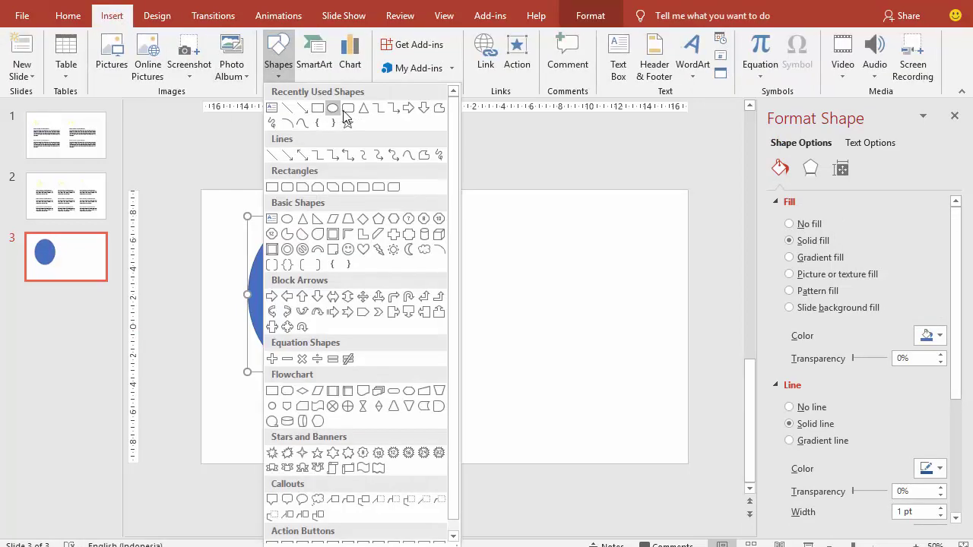
Step: Draw a rounded rectangle, rotate it upright and round its ends fully into a capsule
{"action": "left_click", "coordinate": [348, 109]}
{"action": "left_click_drag", "start_coordinate": [445, 284], "coordinate": [579, 346]}
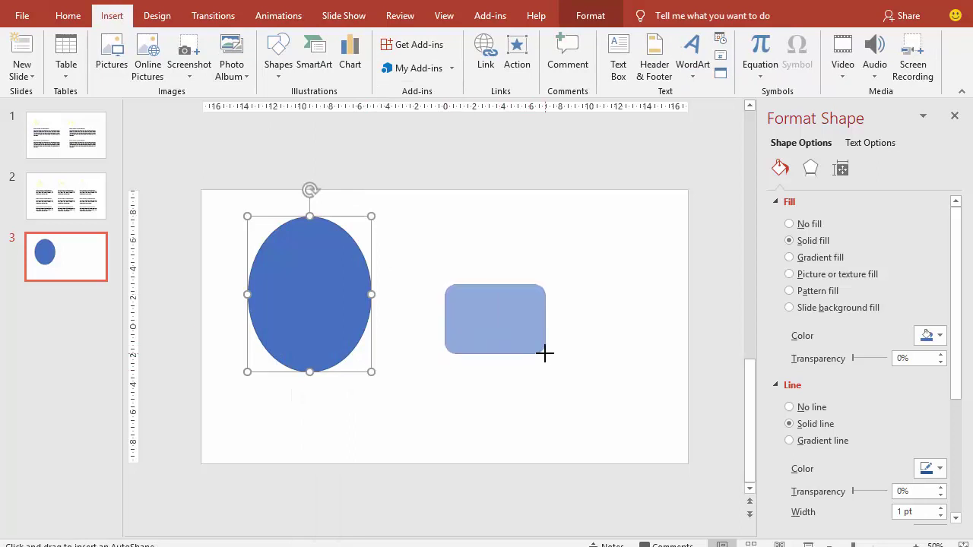
{"action": "left_click_drag", "start_coordinate": [455, 284], "coordinate": [459, 287]}
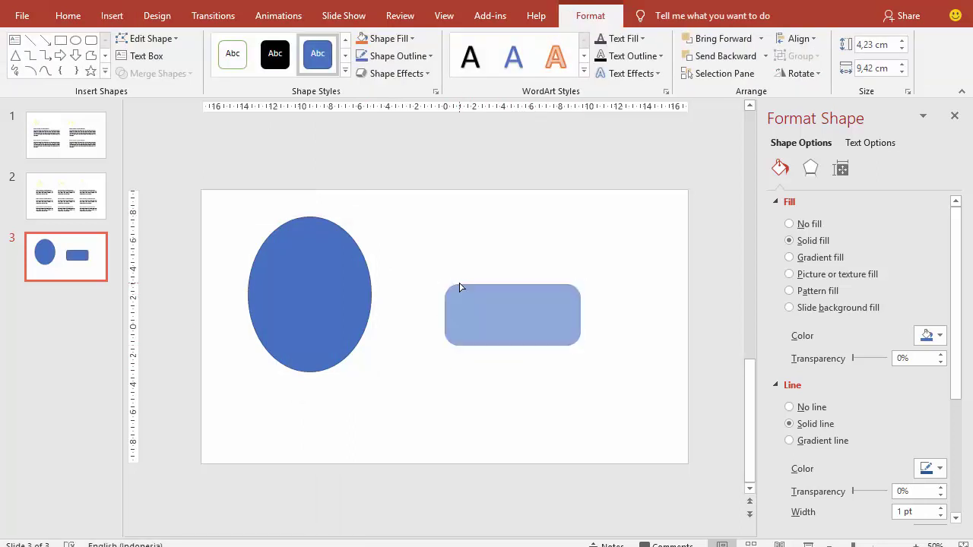
{"action": "left_click", "coordinate": [794, 74]}
{"action": "left_click", "coordinate": [812, 104]}
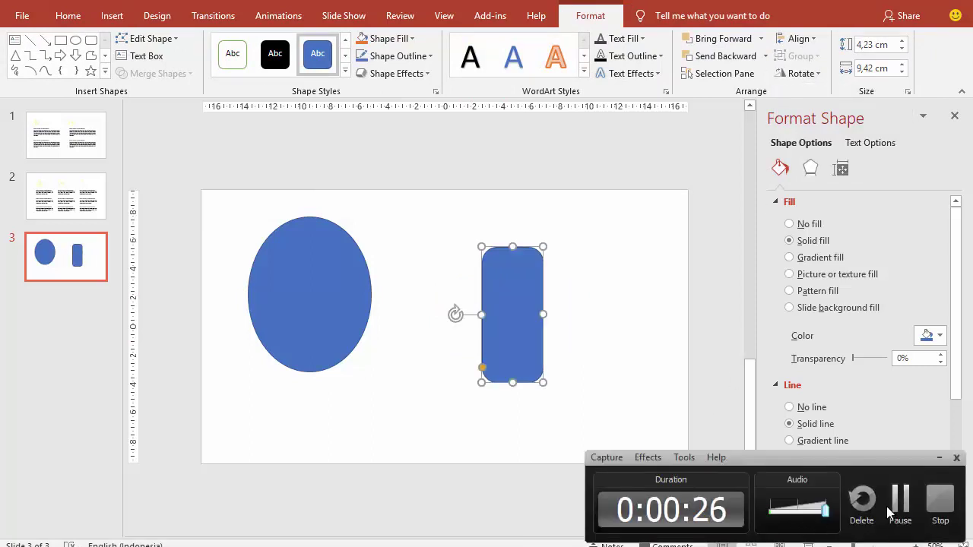
{"action": "mouse_move", "coordinate": [481, 368]}
{"action": "left_mouse_down"}
{"action": "mouse_move", "coordinate": [482, 351]}
{"action": "mouse_move", "coordinate": [315, 364]}
{"action": "mouse_move", "coordinate": [315, 377]}
{"action": "mouse_move", "coordinate": [421, 350]}
{"action": "mouse_move", "coordinate": [477, 378]}
{"action": "mouse_move", "coordinate": [437, 371]}
{"action": "left_mouse_up"}
Step: Rotate the thin bar horizontal, shorten it and lay it across the capsule
{"action": "left_click", "coordinate": [799, 74]}
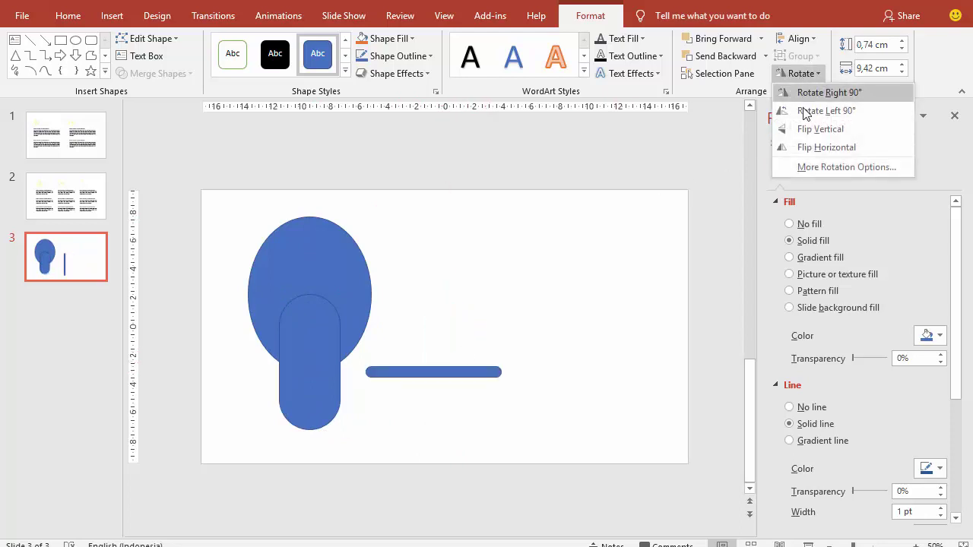
{"action": "left_click", "coordinate": [804, 92]}
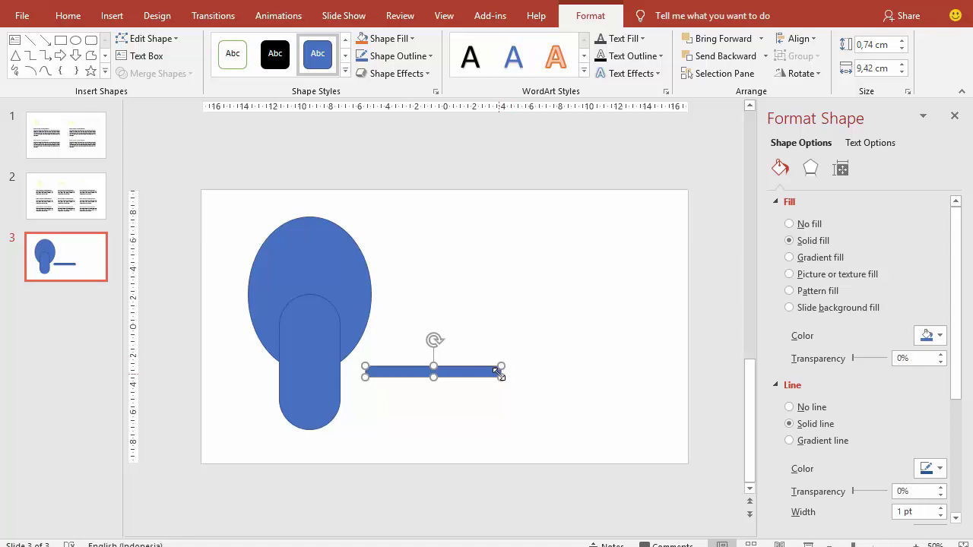
{"action": "left_click_drag", "start_coordinate": [499, 372], "coordinate": [330, 371]}
{"action": "mouse_move", "coordinate": [264, 371]}
{"action": "left_mouse_down"}
{"action": "mouse_move", "coordinate": [322, 373]}
{"action": "mouse_move", "coordinate": [349, 357]}
{"action": "mouse_move", "coordinate": [320, 347]}
{"action": "left_mouse_up"}
{"action": "left_click", "coordinate": [325, 396]}
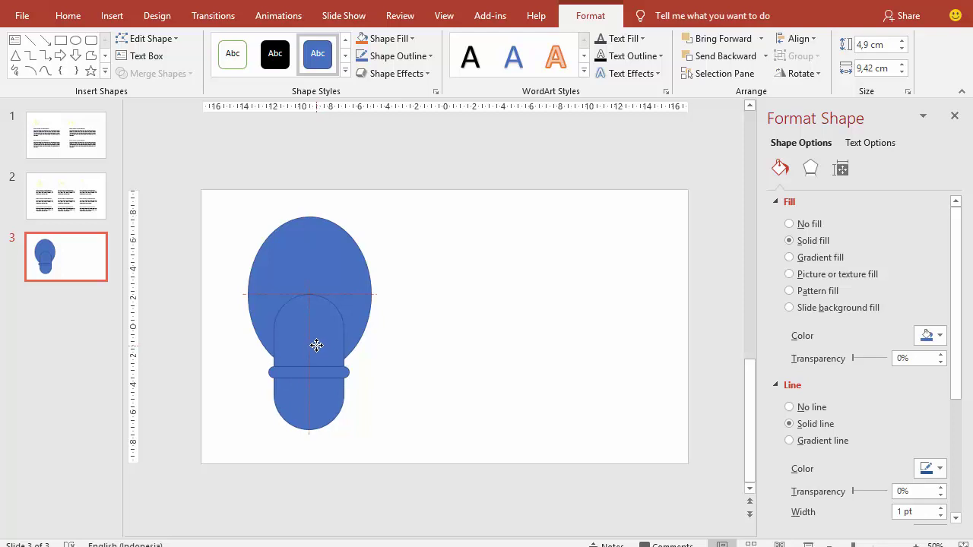
Step: Add two copies of the thin bar below it and recentre the capsule under the oval
{"action": "left_click_drag", "start_coordinate": [317, 344], "coordinate": [318, 338]}
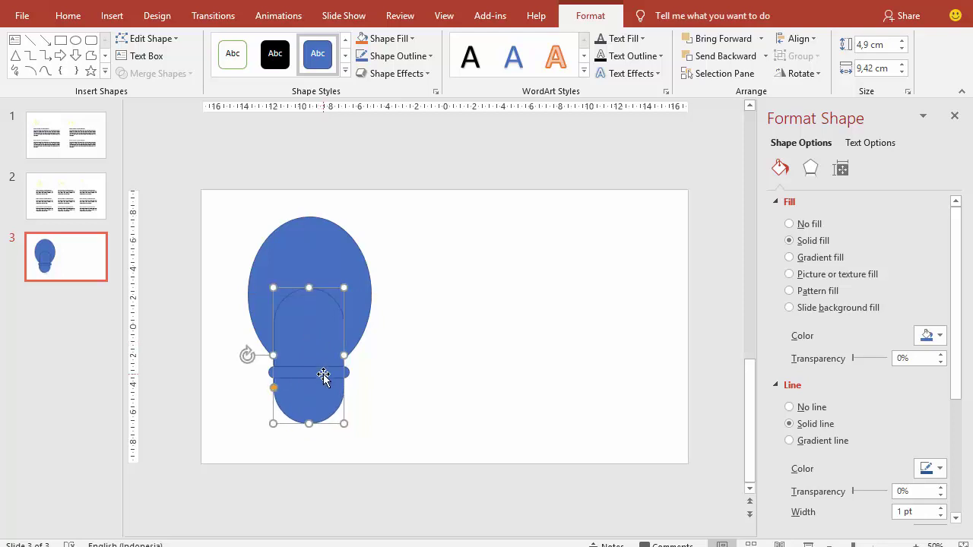
{"action": "left_click", "coordinate": [322, 372]}
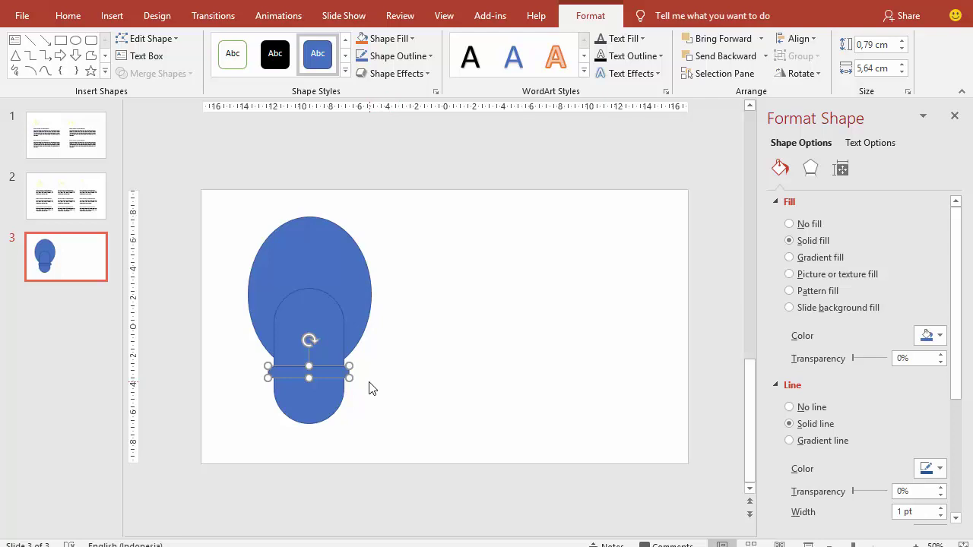
{"action": "left_click_drag", "start_coordinate": [323, 373], "coordinate": [321, 391]}
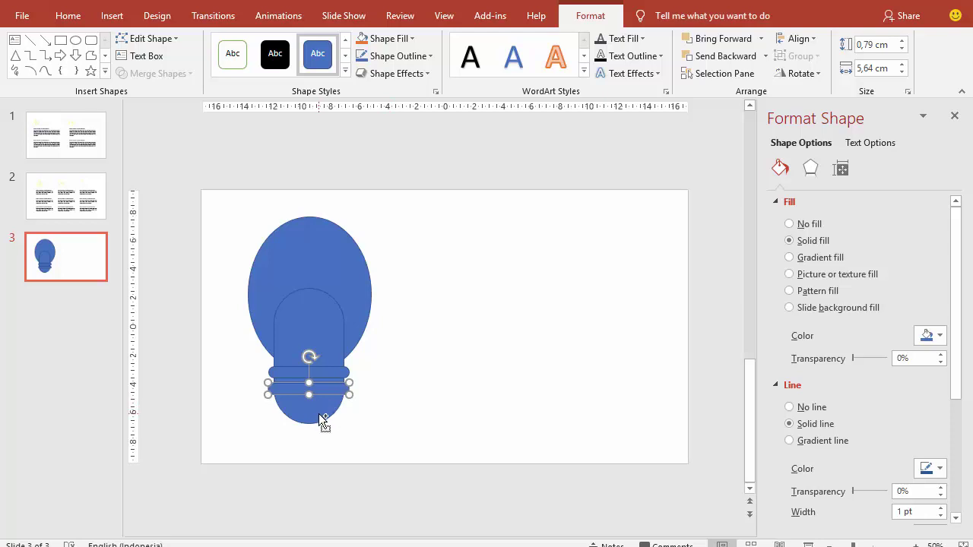
{"action": "left_click_drag", "start_coordinate": [326, 410], "coordinate": [328, 409]}
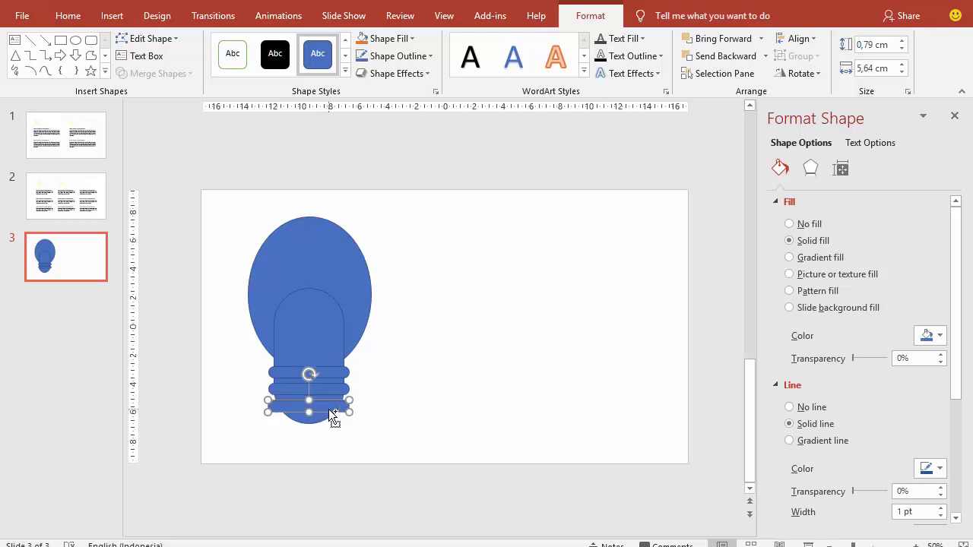
{"action": "left_click_drag", "start_coordinate": [315, 328], "coordinate": [315, 332]}
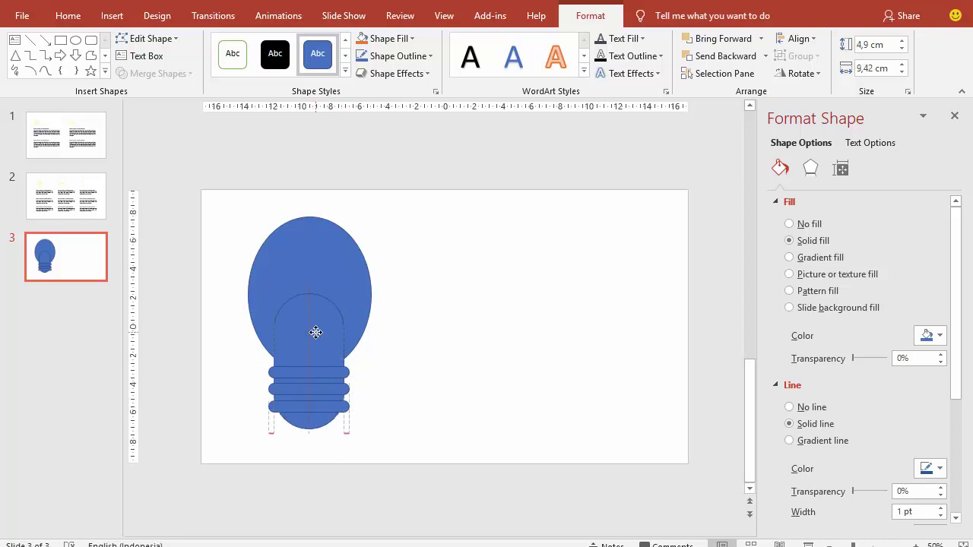
{"action": "left_click", "coordinate": [406, 361]}
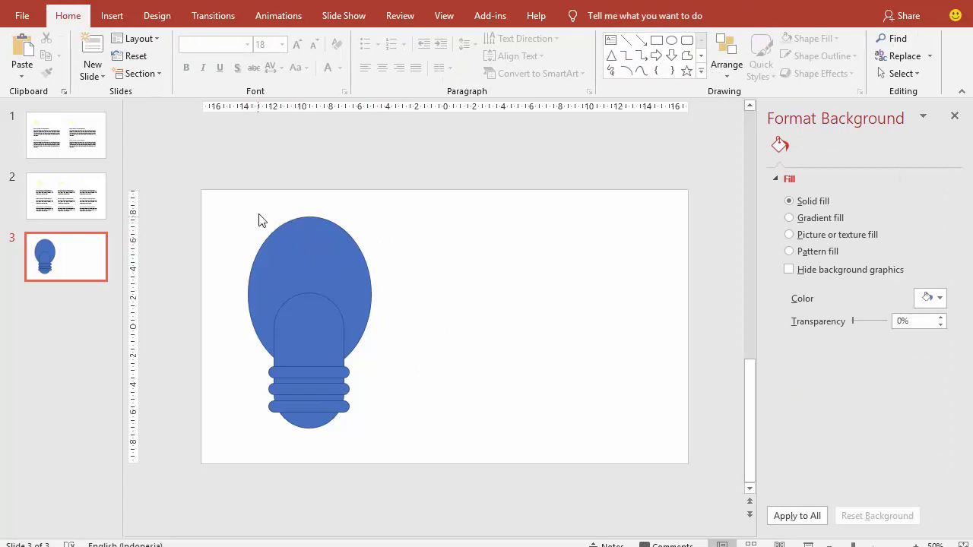
Step: Widen the oval on both sides to 9.31 cm, recentre it, and select all bulb pieces
{"action": "left_click_drag", "start_coordinate": [214, 193], "coordinate": [403, 460]}
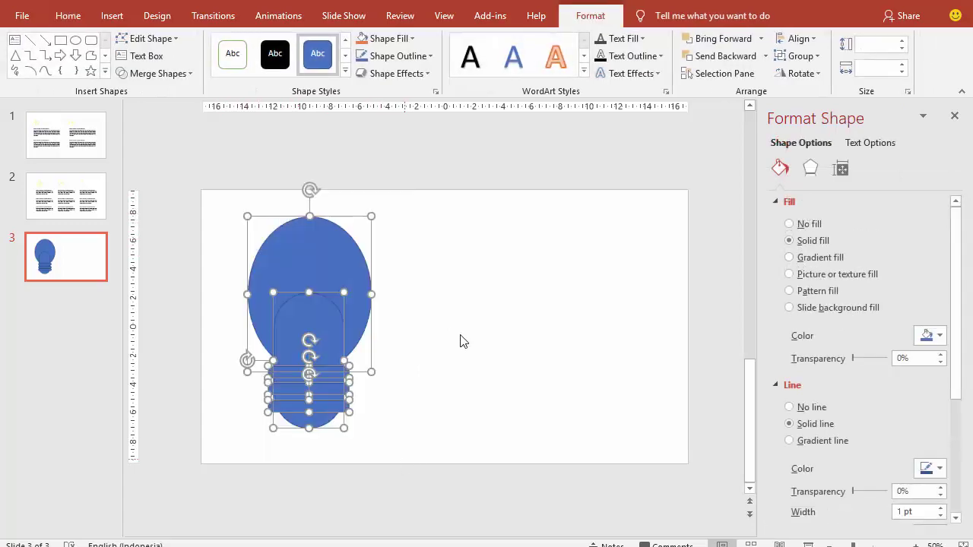
{"action": "left_click", "coordinate": [458, 340]}
{"action": "left_click", "coordinate": [368, 296]}
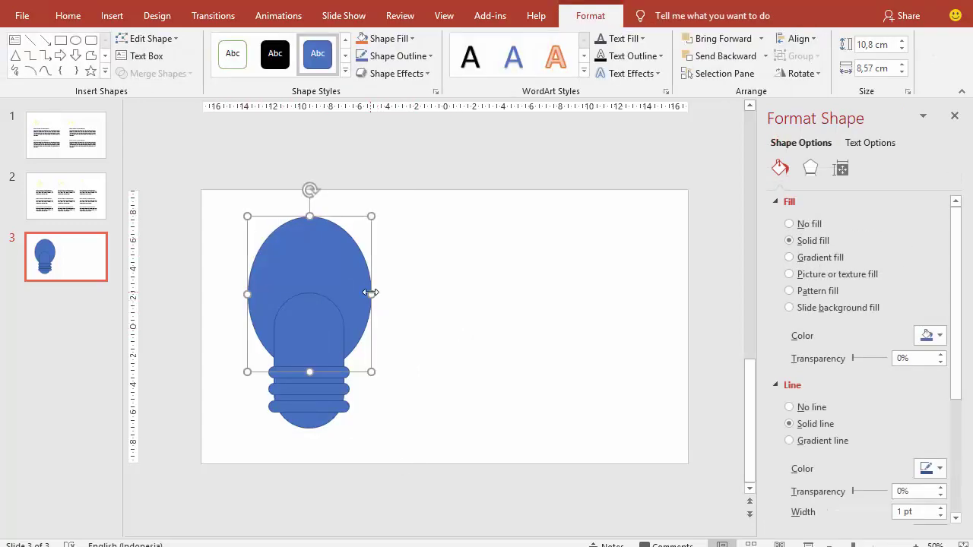
{"action": "left_click_drag", "start_coordinate": [373, 290], "coordinate": [375, 292]}
{"action": "left_click_drag", "start_coordinate": [246, 292], "coordinate": [240, 291]}
{"action": "left_click_drag", "start_coordinate": [307, 272], "coordinate": [318, 265]}
{"action": "left_click", "coordinate": [487, 294]}
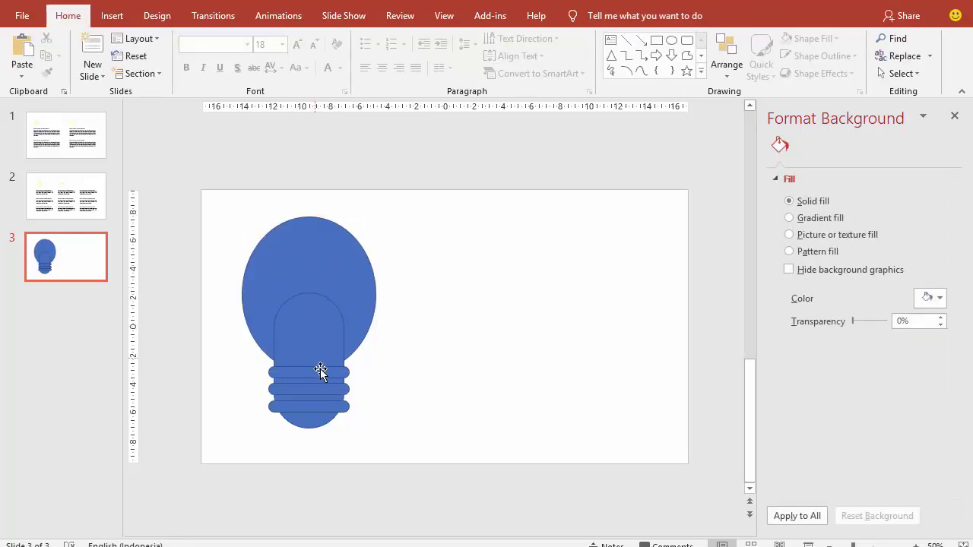
{"action": "left_click_drag", "start_coordinate": [209, 191], "coordinate": [442, 461]}
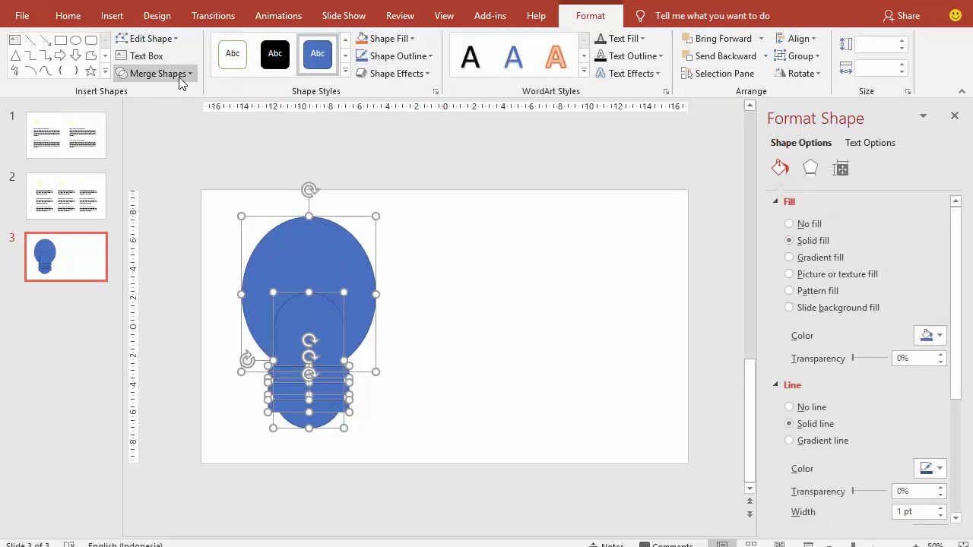
Step: Merge all the bulb pieces into a single shape
{"action": "left_click", "coordinate": [178, 76]}
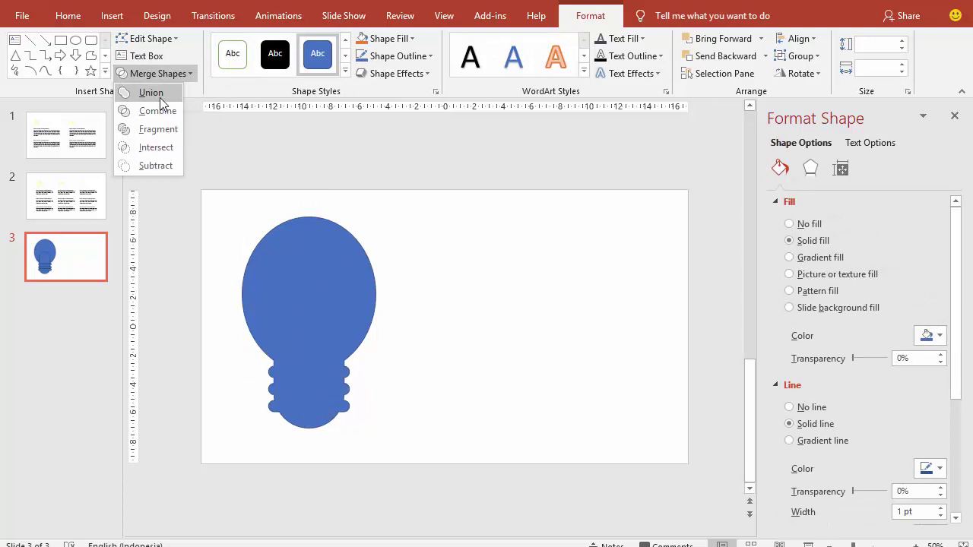
{"action": "left_click", "coordinate": [160, 98]}
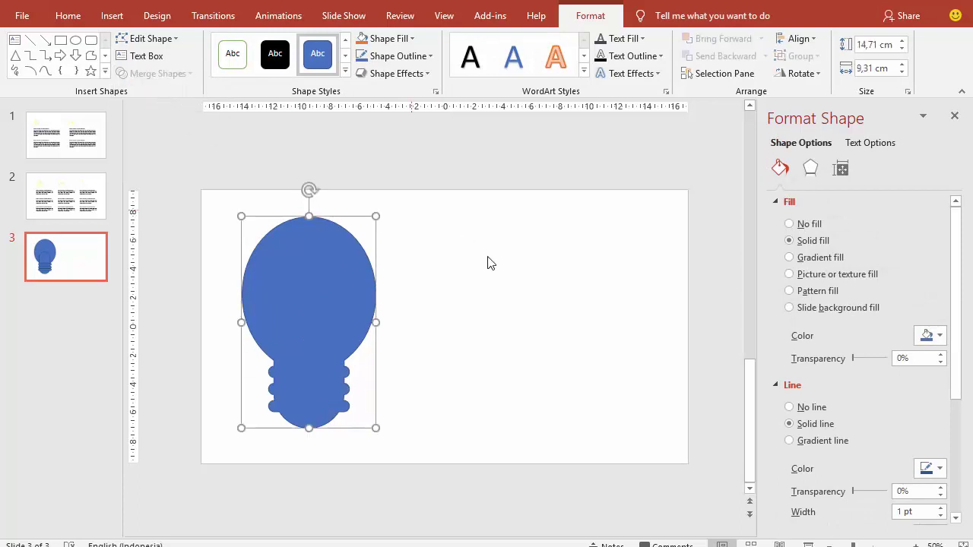
{"action": "left_click", "coordinate": [505, 304]}
{"action": "left_click", "coordinate": [373, 317]}
Step: Give the merged bulb no fill and a 2 pt outline in the recently used colour
{"action": "left_click", "coordinate": [804, 224]}
{"action": "left_click", "coordinate": [930, 416]}
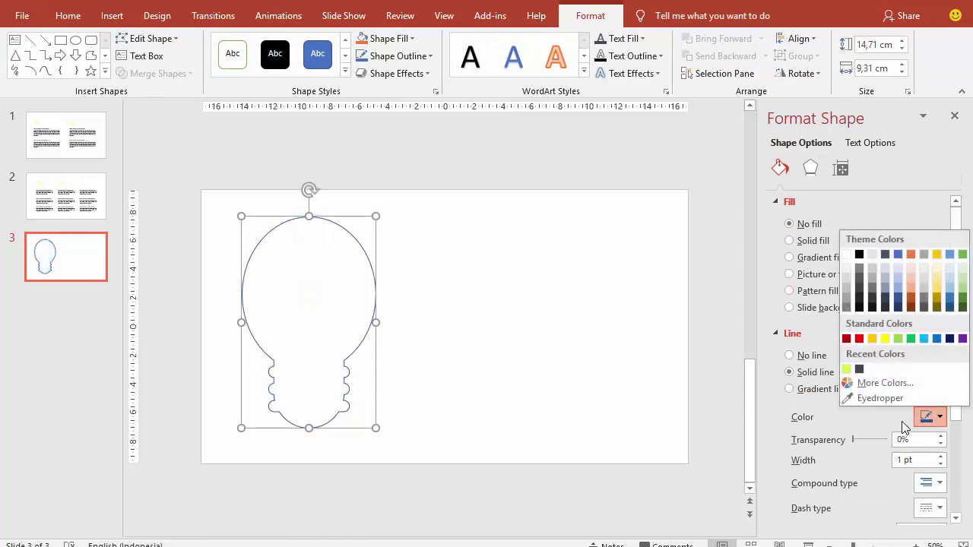
{"action": "left_click", "coordinate": [862, 369]}
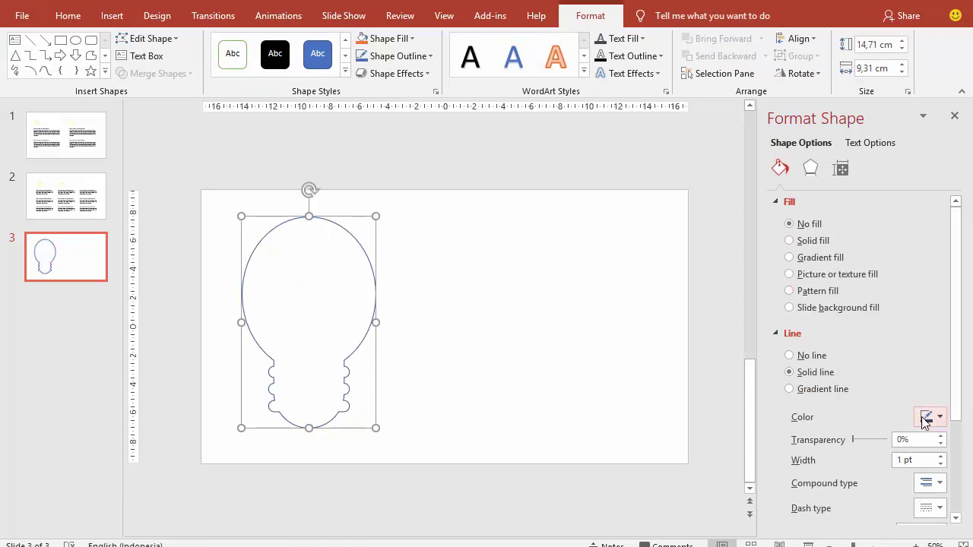
{"action": "left_click_drag", "start_coordinate": [933, 460], "coordinate": [877, 462]}
{"action": "type", "text": "2"}
{"action": "key", "text": "Return"}
{"action": "left_click", "coordinate": [536, 337]}
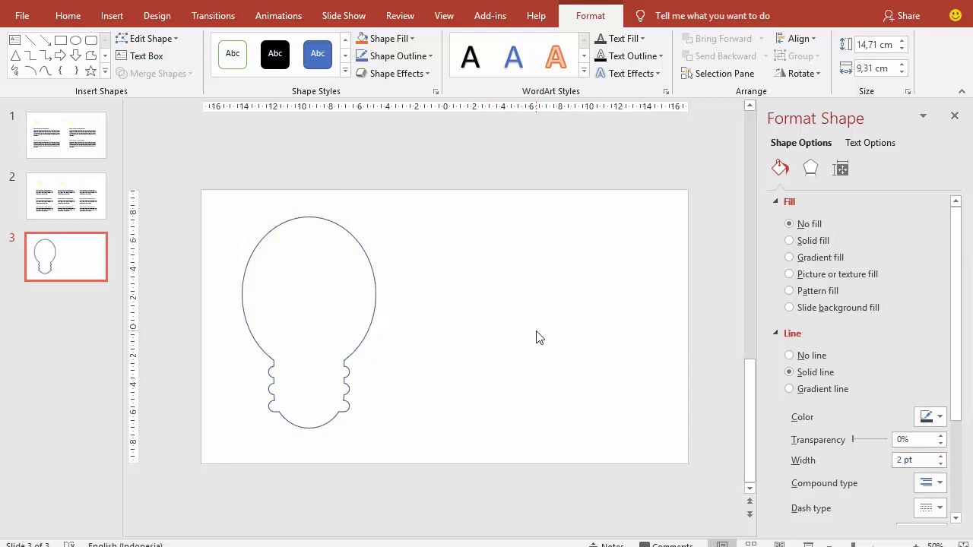
{"action": "left_click", "coordinate": [348, 369]}
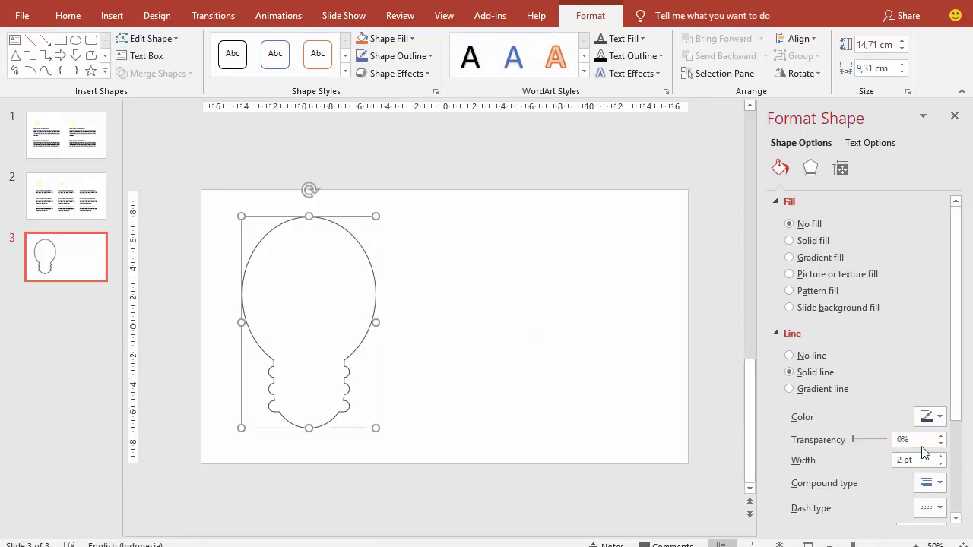
{"action": "left_click", "coordinate": [516, 372]}
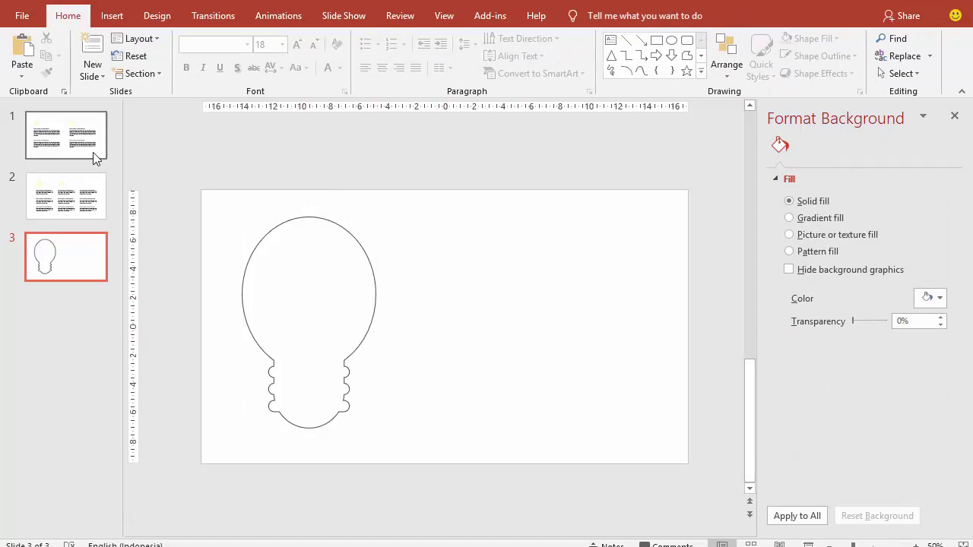
Step: Draw an elbow connector from the bulb's bottom across to the slide's right edge
{"action": "left_click", "coordinate": [119, 21]}
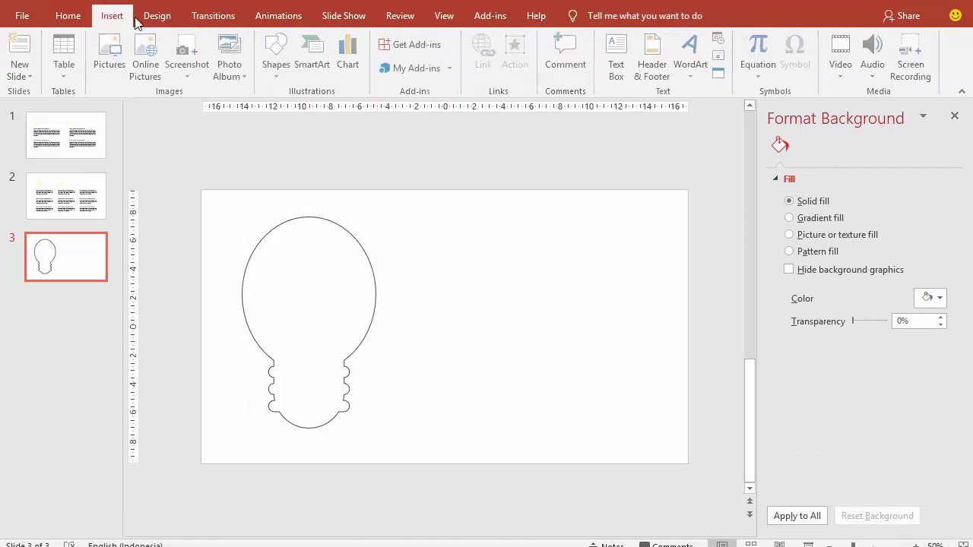
{"action": "left_click", "coordinate": [280, 47]}
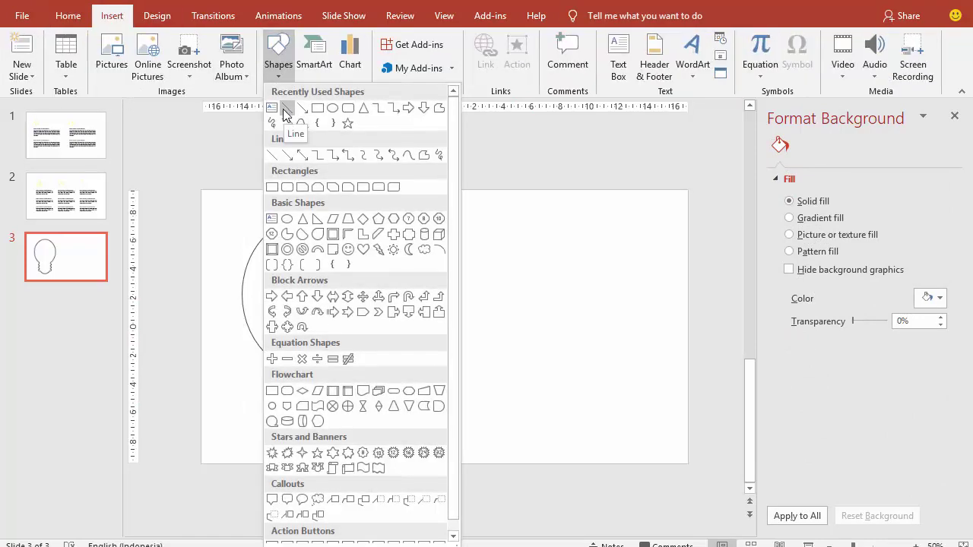
{"action": "left_click", "coordinate": [317, 155]}
{"action": "mouse_move", "coordinate": [307, 428]}
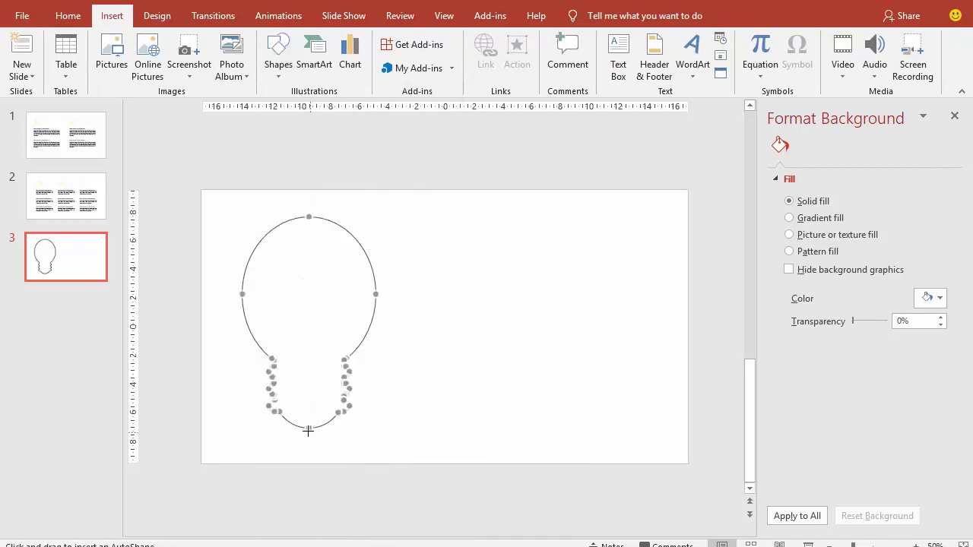
{"action": "left_click_drag", "start_coordinate": [308, 431], "coordinate": [341, 462]}
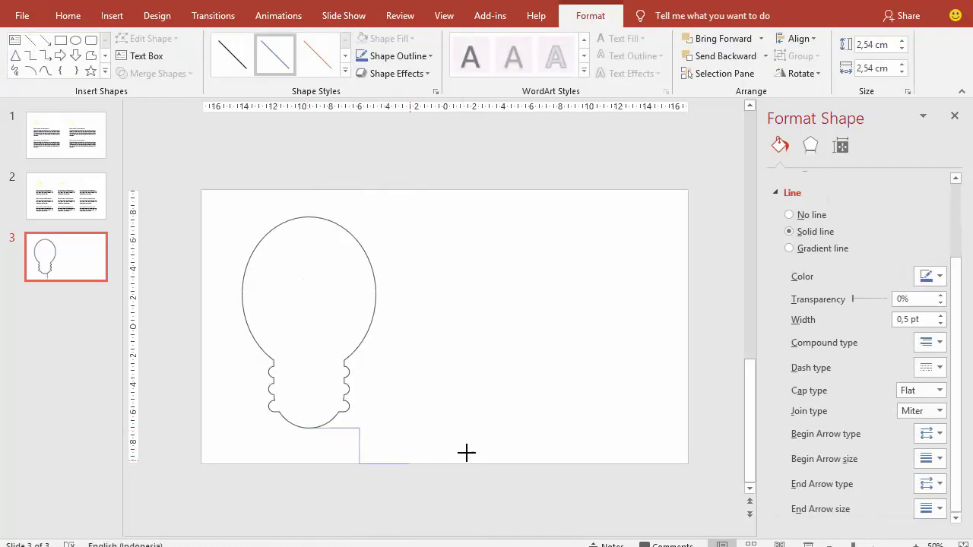
{"action": "left_click_drag", "start_coordinate": [465, 453], "coordinate": [688, 443]}
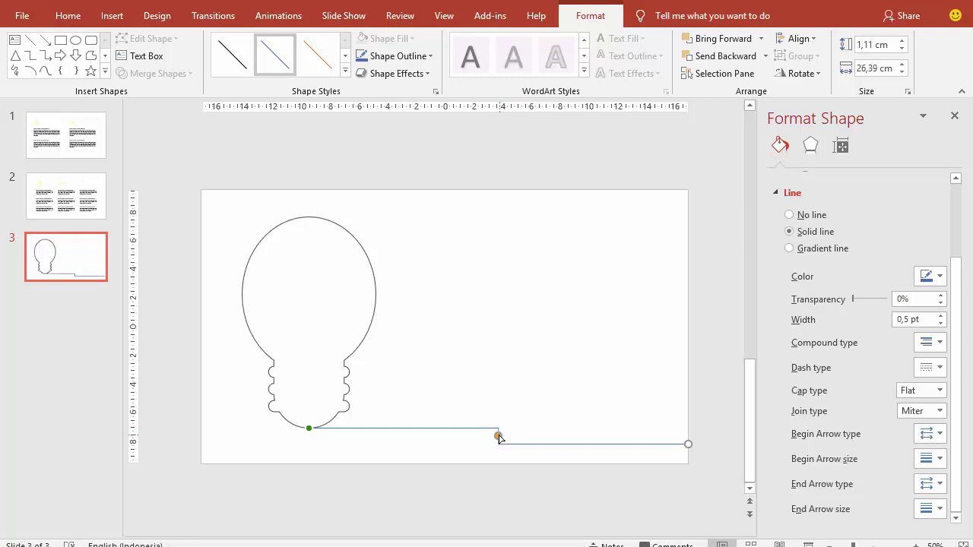
{"action": "left_click_drag", "start_coordinate": [498, 438], "coordinate": [314, 448]}
Step: Make the connector line 2 pt wide in the recent dark colour
{"action": "left_click", "coordinate": [876, 321]}
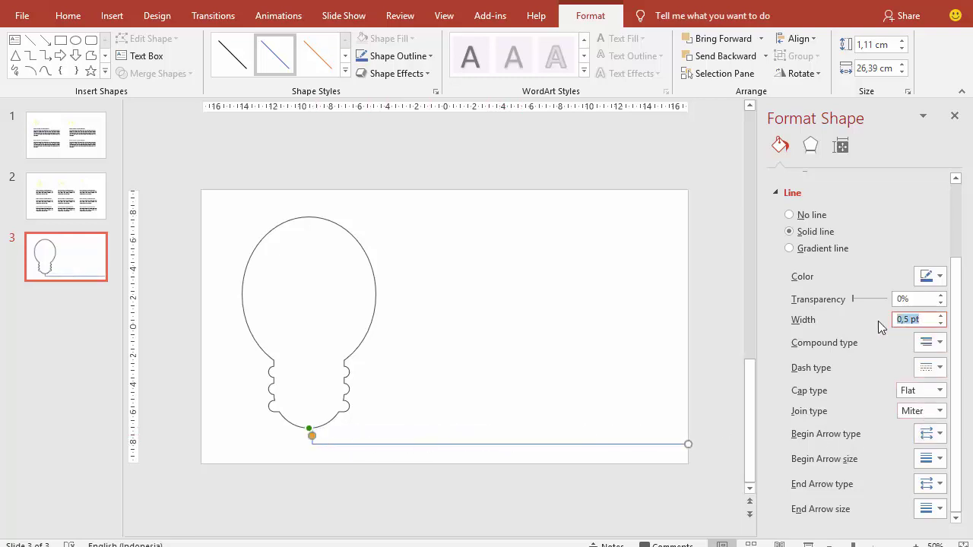
{"action": "type", "text": "2"}
{"action": "key", "text": "Tab"}
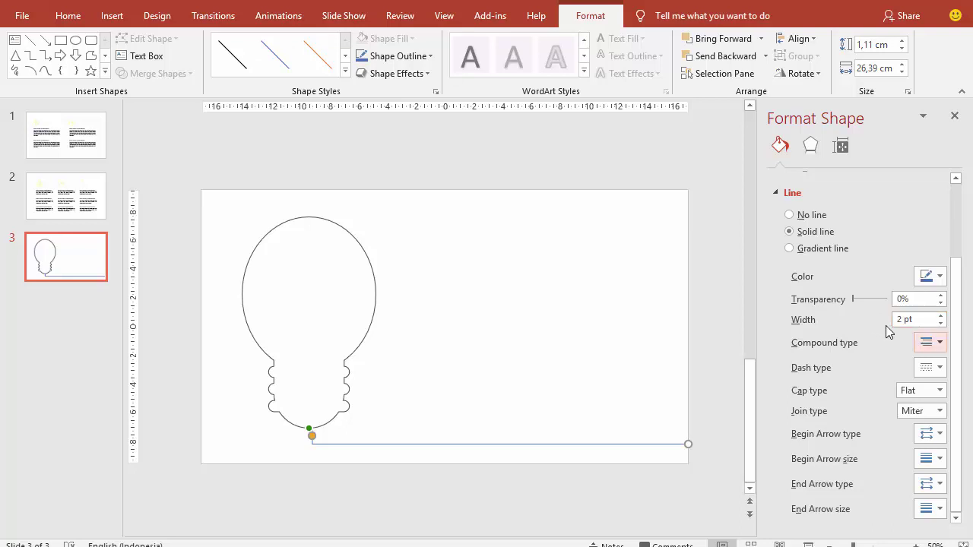
{"action": "left_click", "coordinate": [929, 277]}
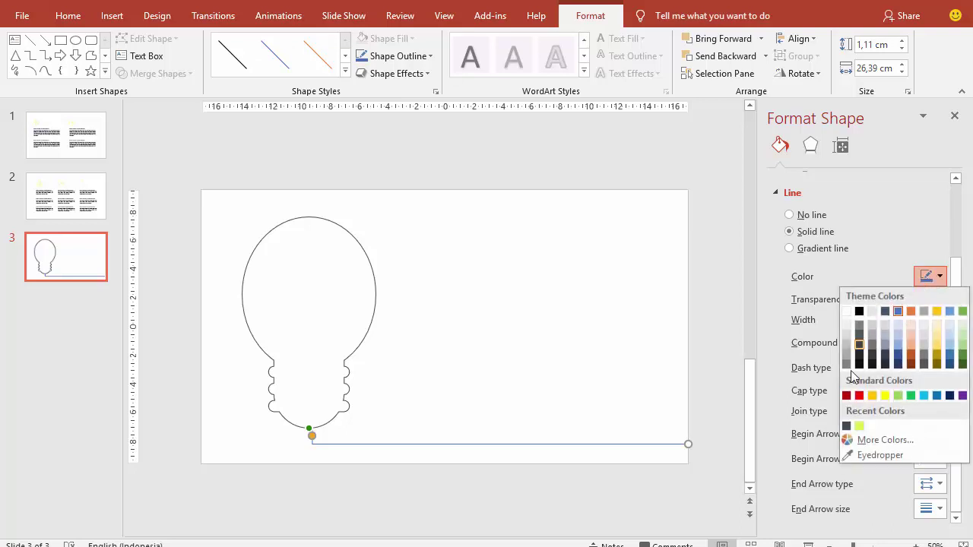
{"action": "left_click", "coordinate": [846, 427]}
{"action": "left_click", "coordinate": [539, 328]}
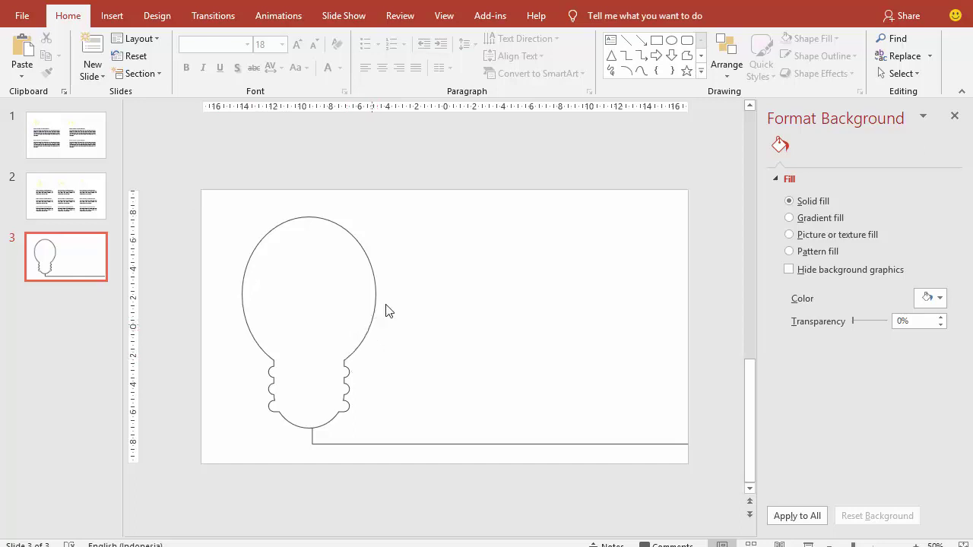
Step: Draw a circle in the bulb's upper left with no outline and yellow-green fill
{"action": "left_click", "coordinate": [112, 15]}
{"action": "left_click", "coordinate": [278, 54]}
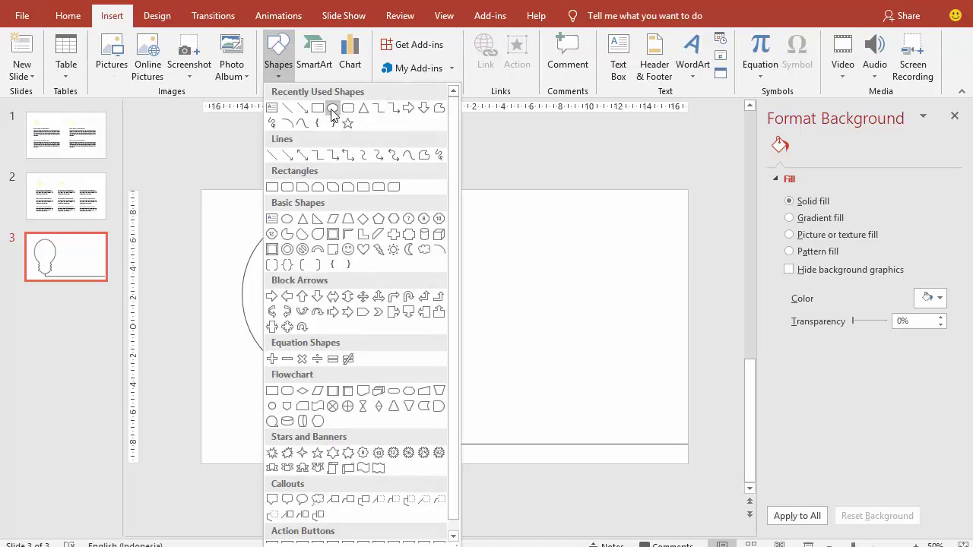
{"action": "left_click", "coordinate": [332, 109]}
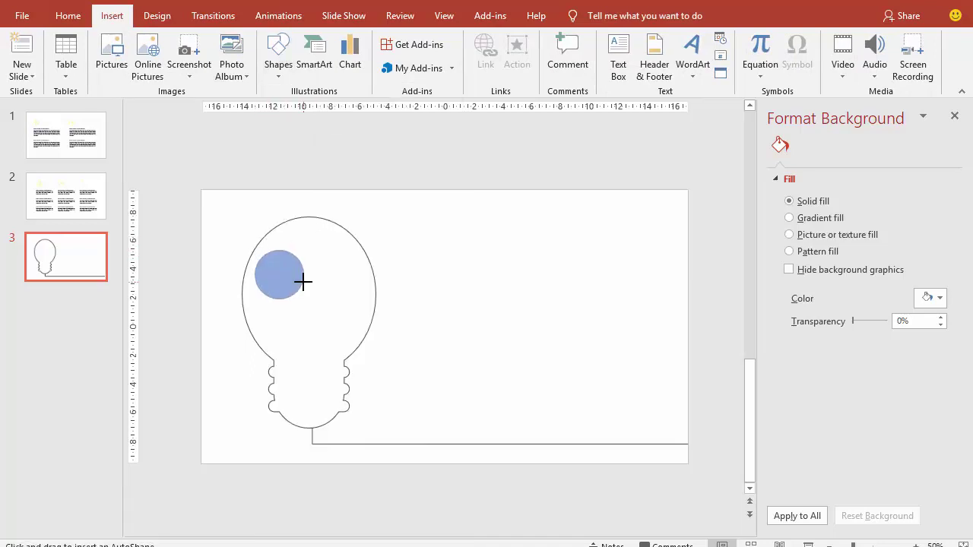
{"action": "left_click_drag", "start_coordinate": [284, 265], "coordinate": [303, 299]}
{"action": "left_click", "coordinate": [811, 408]}
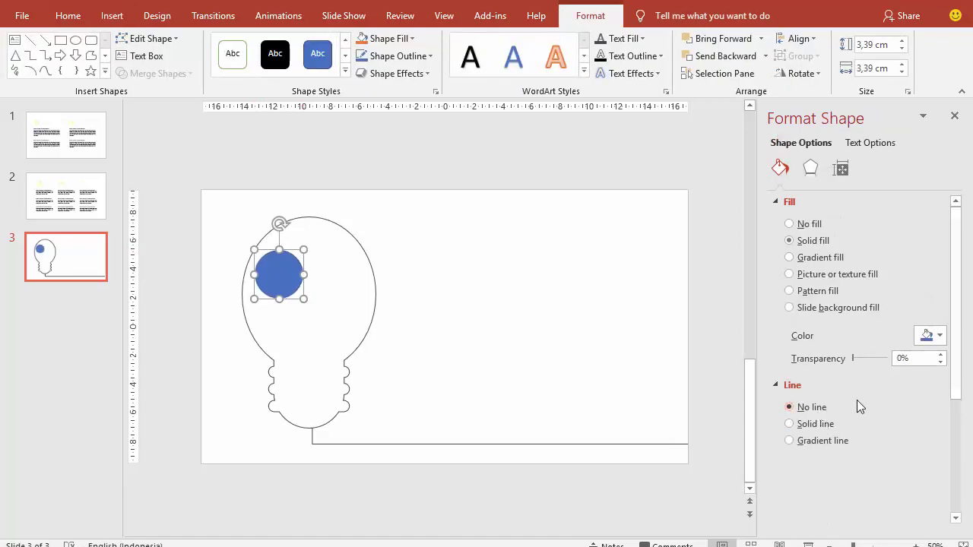
{"action": "left_click", "coordinate": [927, 335]}
{"action": "left_click", "coordinate": [858, 484]}
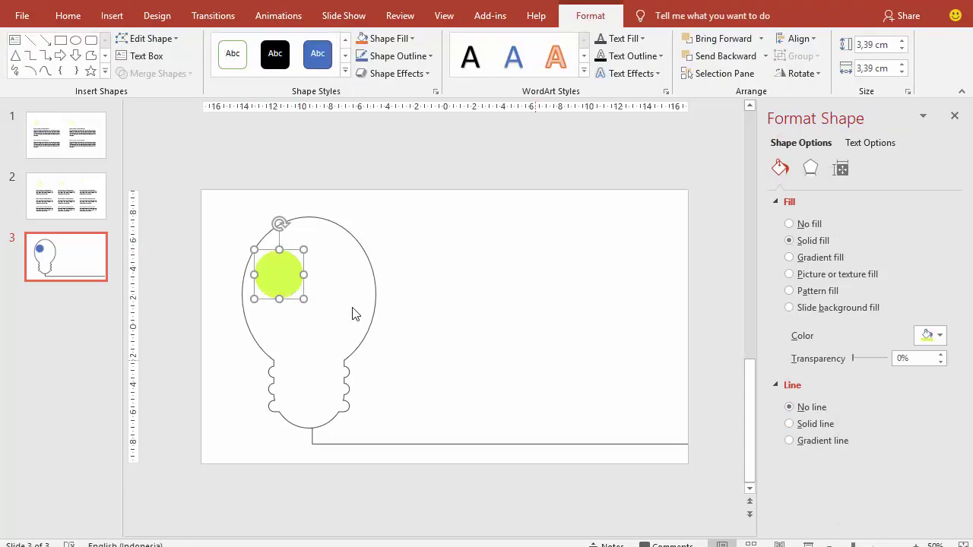
Step: Copy the circle several times, resizing and scattering large and small dots inside the bulb
{"action": "mouse_move", "coordinate": [301, 264]}
{"action": "left_mouse_down", "text": "ctrl"}
{"action": "mouse_move", "coordinate": [340, 314]}
{"action": "mouse_move", "coordinate": [360, 283]}
{"action": "mouse_move", "coordinate": [385, 342]}
{"action": "mouse_move", "coordinate": [375, 334]}
{"action": "mouse_move", "coordinate": [366, 349]}
{"action": "mouse_move", "coordinate": [326, 256]}
{"action": "left_mouse_up", "text": "ctrl"}
{"action": "key", "text": "ctrl+d"}
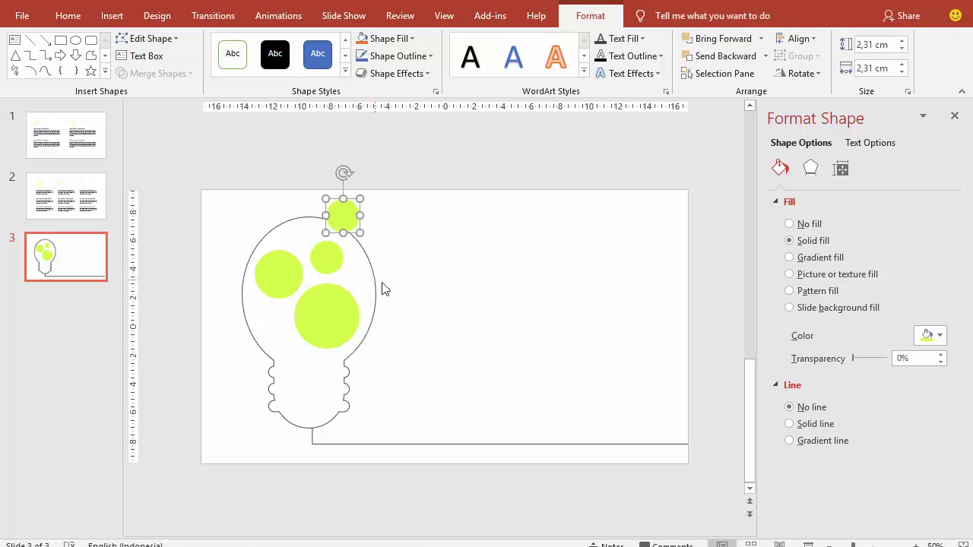
{"action": "mouse_move", "coordinate": [352, 220]}
{"action": "left_mouse_down"}
{"action": "mouse_move", "coordinate": [272, 325]}
{"action": "mouse_move", "coordinate": [287, 338]}
{"action": "left_mouse_up"}
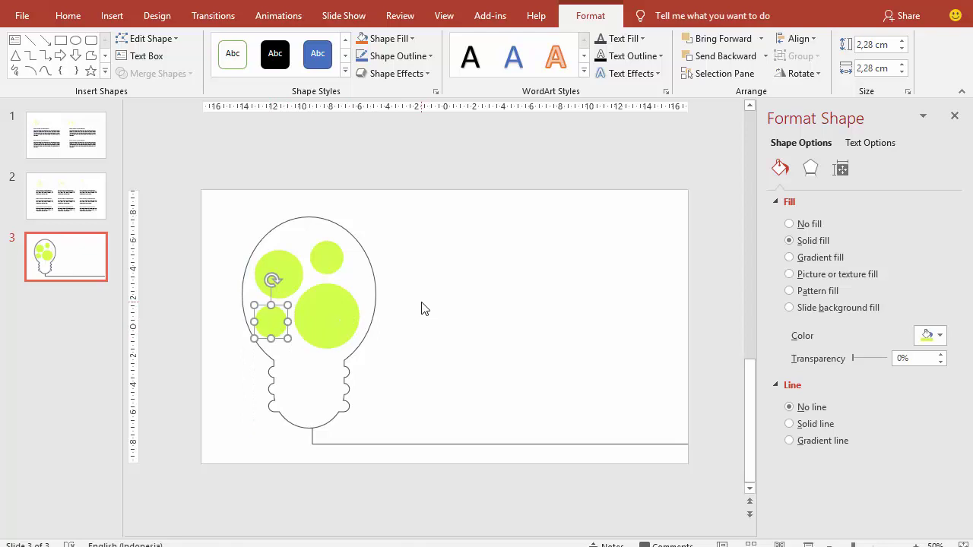
{"action": "key", "text": "ctrl+v"}
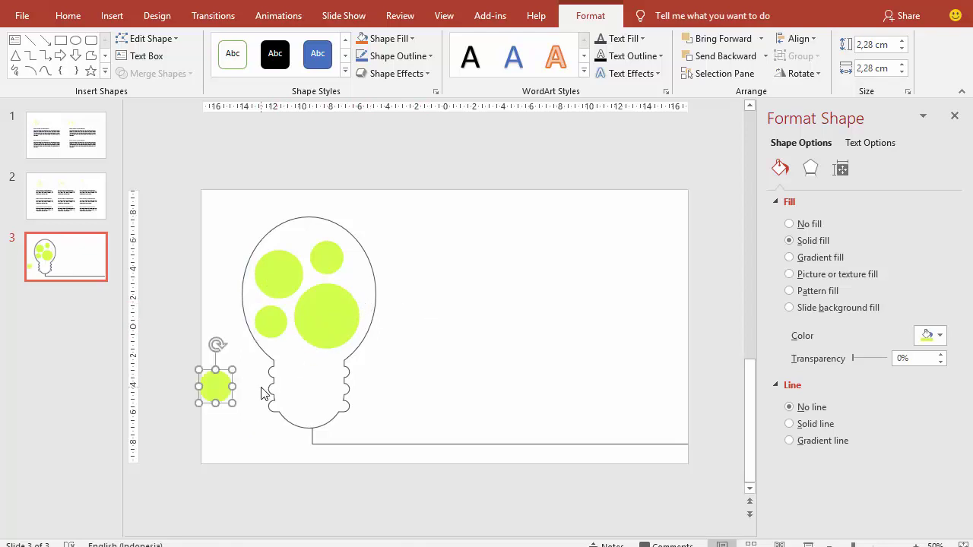
{"action": "mouse_move", "coordinate": [231, 403]}
{"action": "left_mouse_down"}
{"action": "mouse_move", "coordinate": [210, 380]}
{"action": "mouse_move", "coordinate": [291, 354]}
{"action": "mouse_move", "coordinate": [301, 368]}
{"action": "mouse_move", "coordinate": [355, 281]}
{"action": "left_mouse_up"}
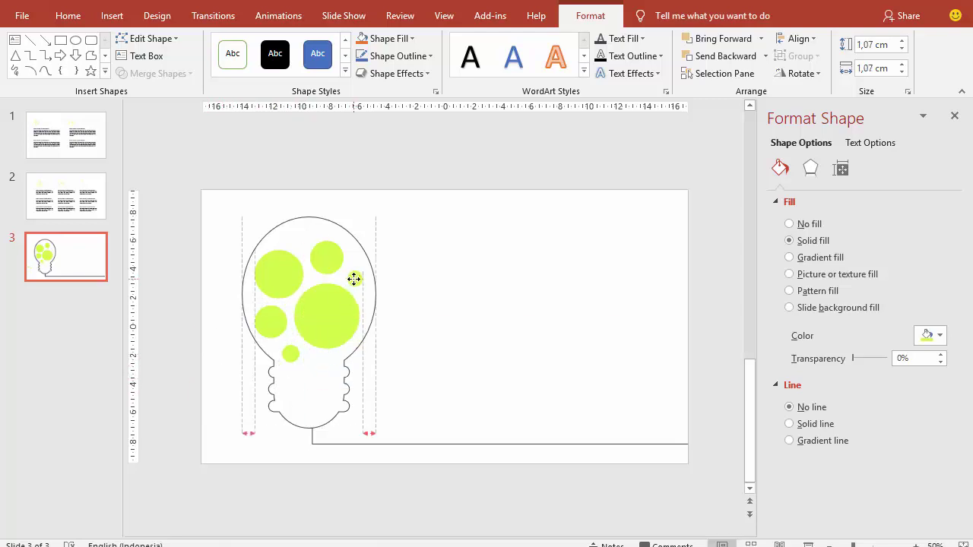
{"action": "left_click", "coordinate": [290, 353]}
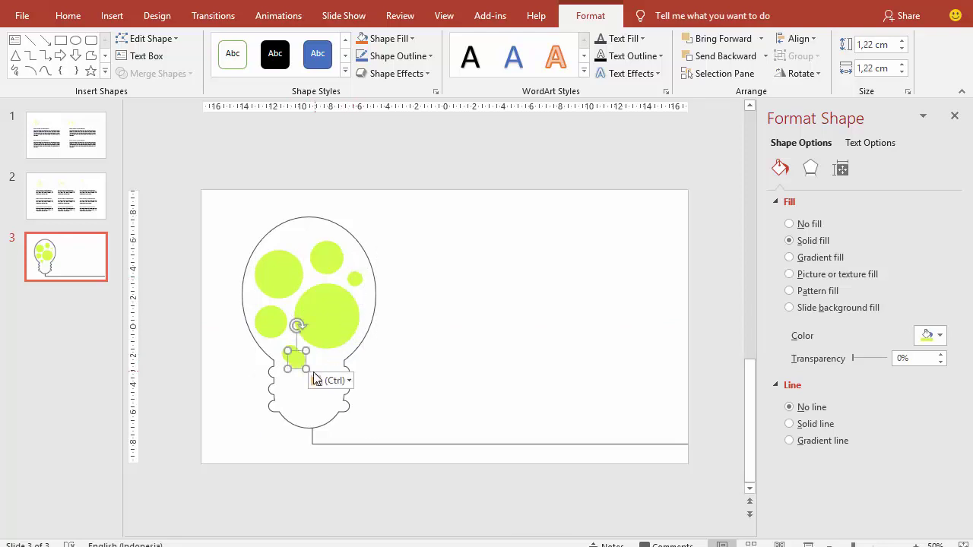
{"action": "key", "text": "ctrl+d"}
{"action": "mouse_move", "coordinate": [304, 362]}
{"action": "left_mouse_down"}
{"action": "mouse_move", "coordinate": [318, 359]}
{"action": "mouse_move", "coordinate": [301, 235]}
{"action": "left_mouse_up"}
{"action": "key", "text": "ctrl+v"}
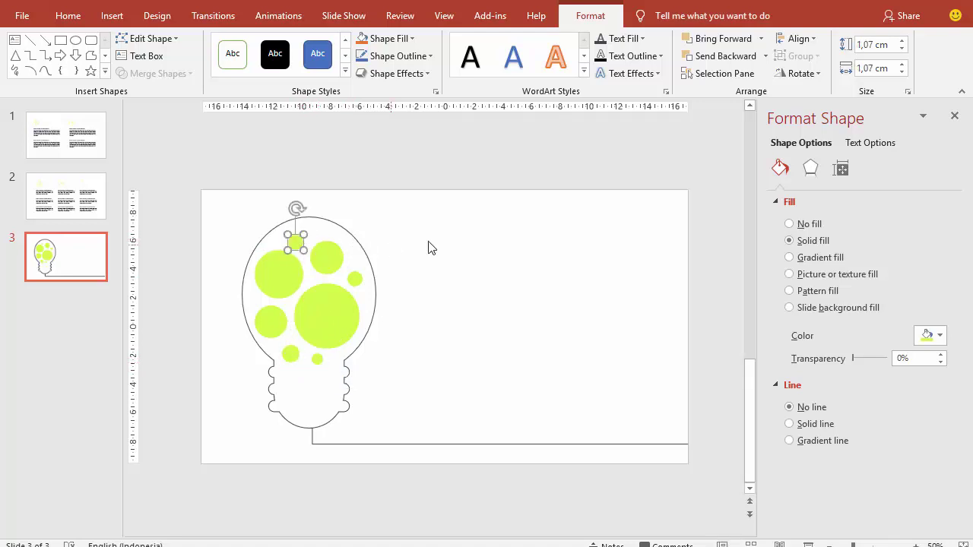
{"action": "left_click", "coordinate": [431, 247]}
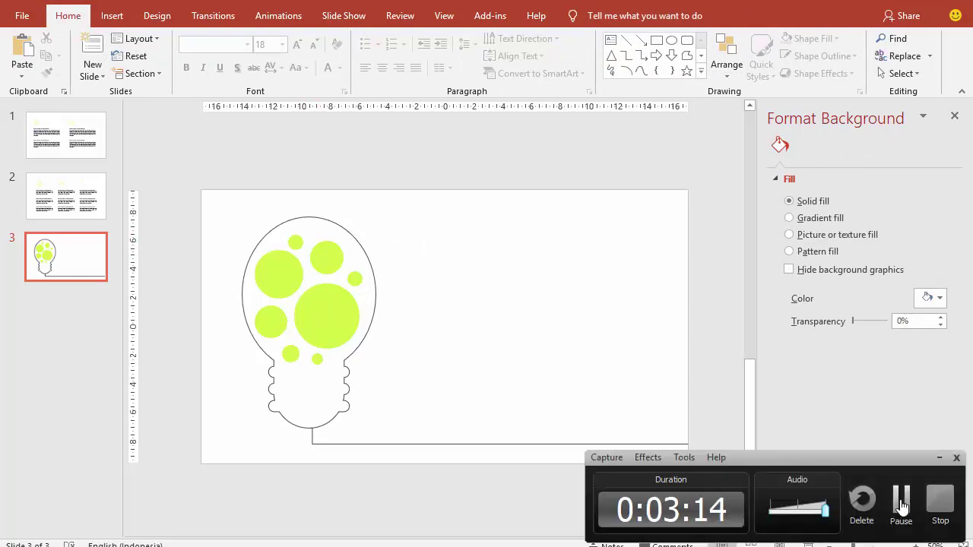
Step: Bring the hand-plant, recycle-leaf and windmill icons from slide 2 onto slide 3 at half size
{"action": "left_click", "coordinate": [66, 196]}
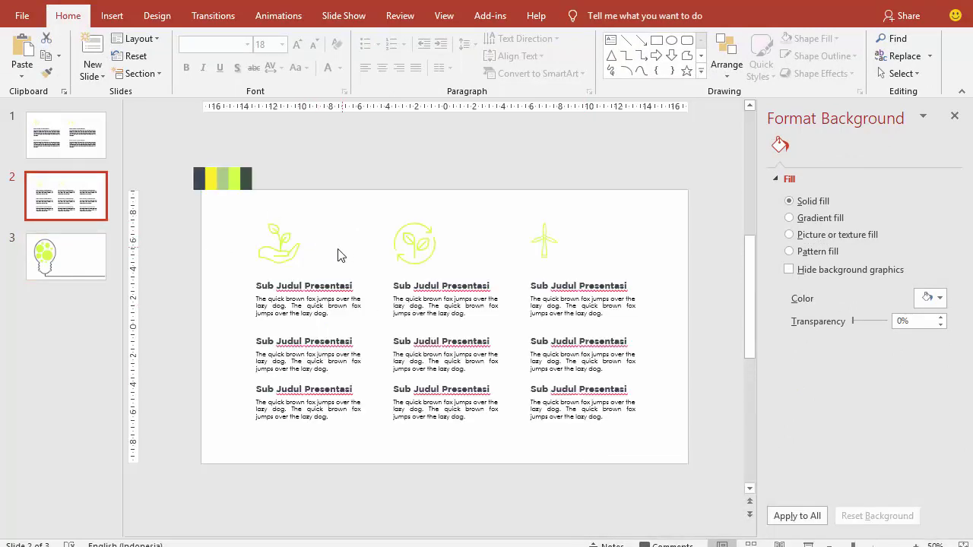
{"action": "left_click", "coordinate": [278, 243]}
{"action": "left_click", "coordinate": [415, 243], "text": "shift"}
{"action": "left_click", "coordinate": [543, 251], "text": "shift"}
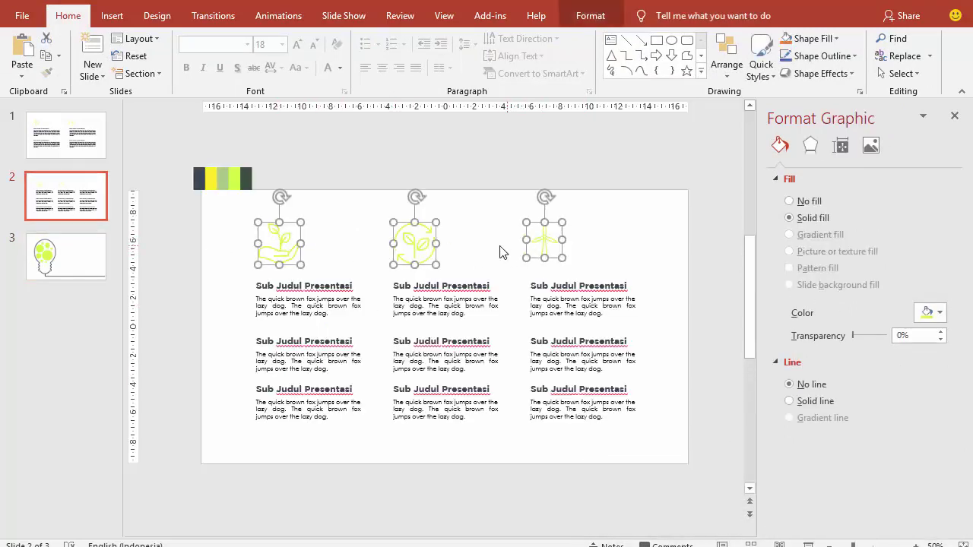
{"action": "left_click", "coordinate": [90, 275]}
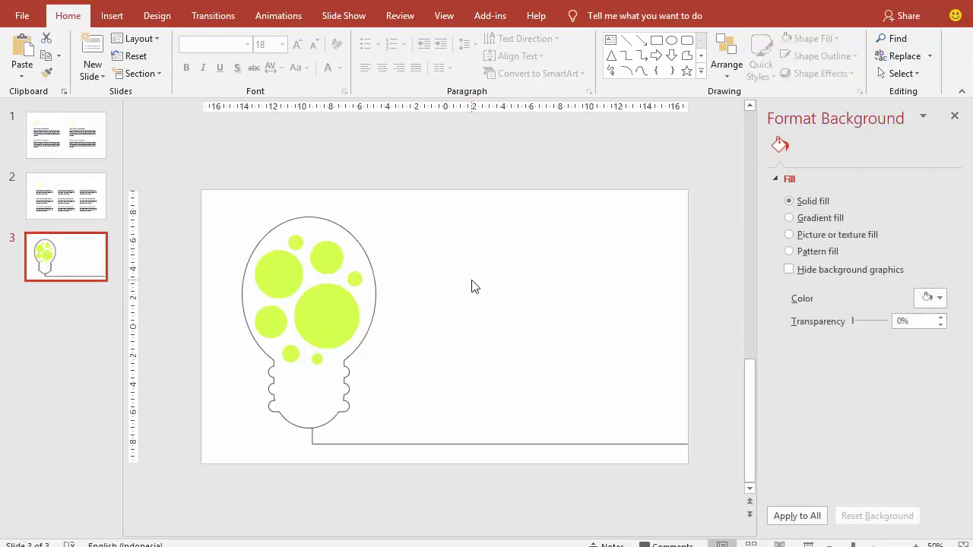
{"action": "key", "text": "ctrl+v"}
{"action": "left_click_drag", "start_coordinate": [433, 245], "coordinate": [560, 272]}
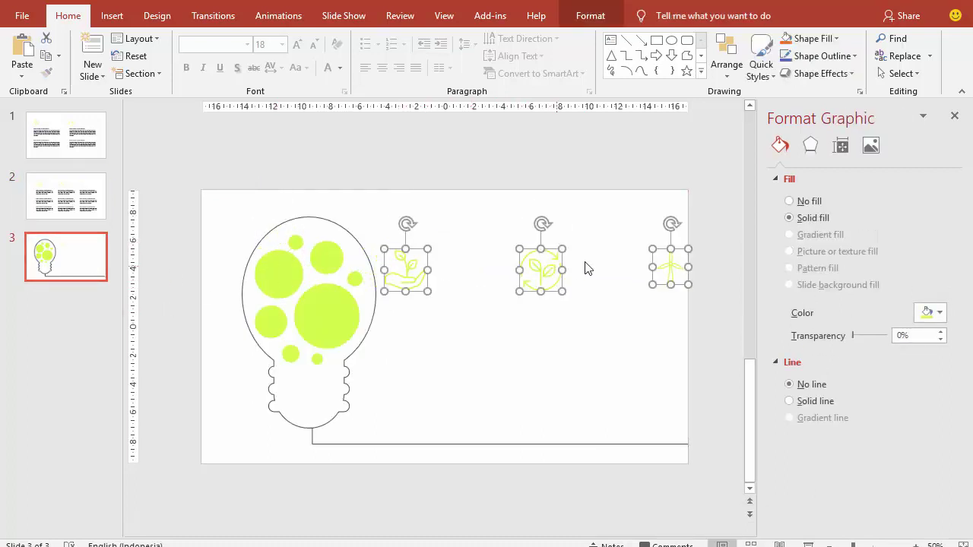
{"action": "left_click_drag", "start_coordinate": [686, 247], "coordinate": [626, 285]}
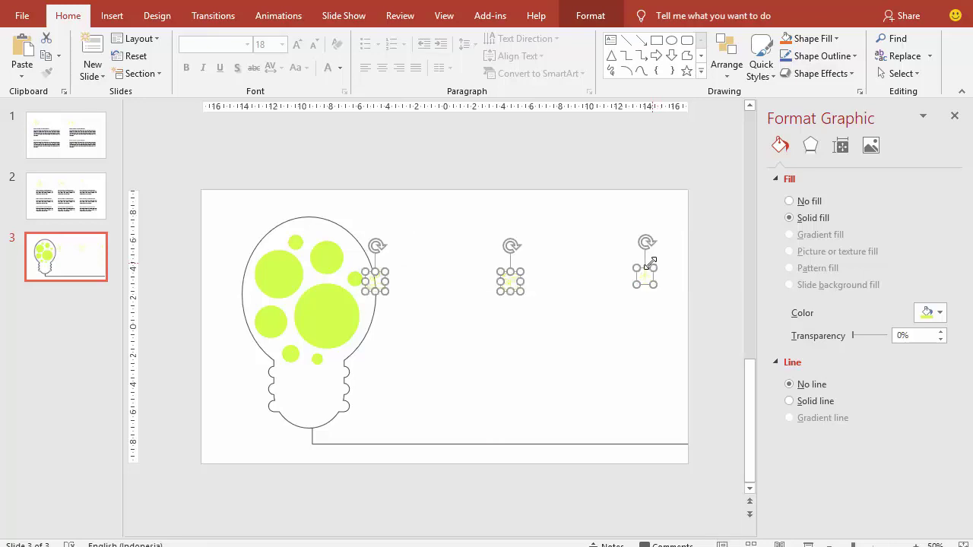
Step: Make the icons white; centre hand-plant on the top-left circle, recycle-leaf on the large circle
{"action": "left_click", "coordinate": [933, 312]}
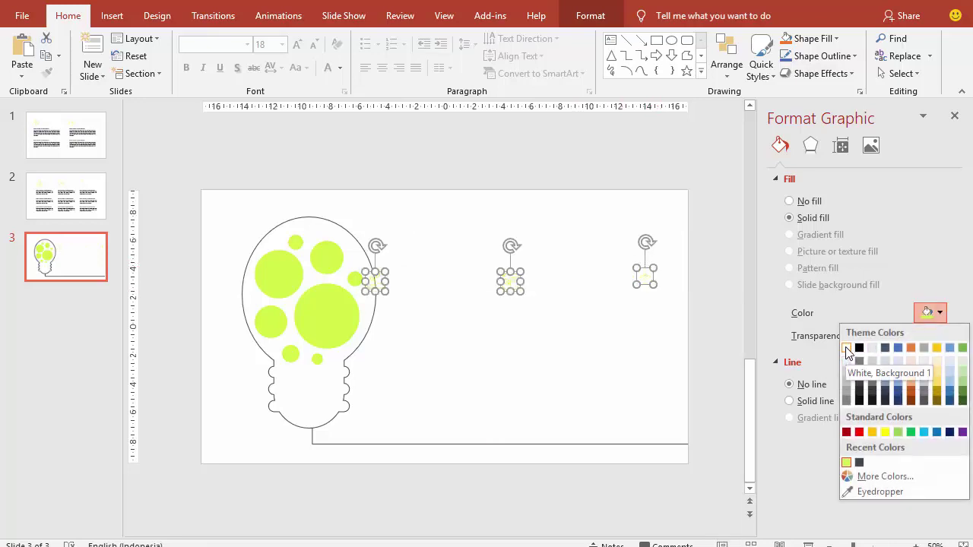
{"action": "left_click", "coordinate": [846, 348]}
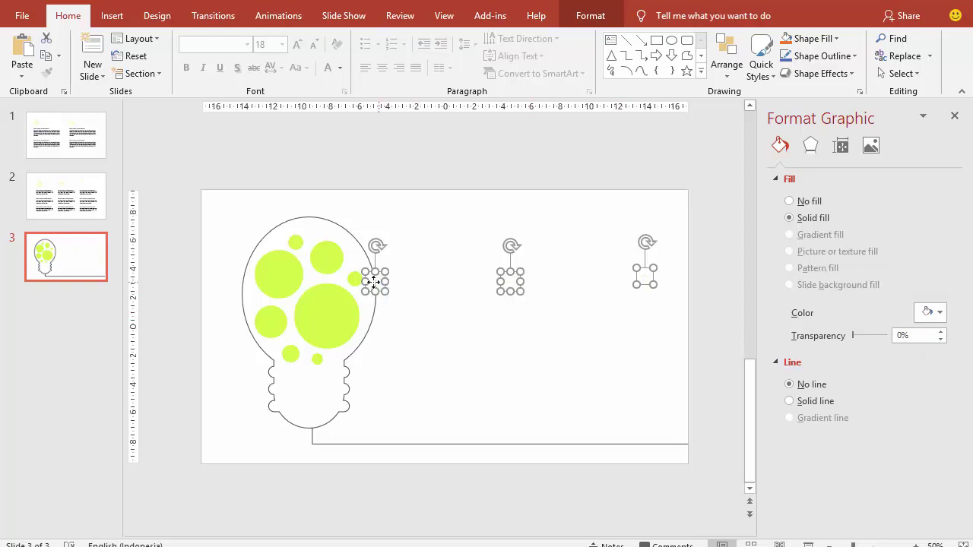
{"action": "left_click_drag", "start_coordinate": [374, 282], "coordinate": [281, 273]}
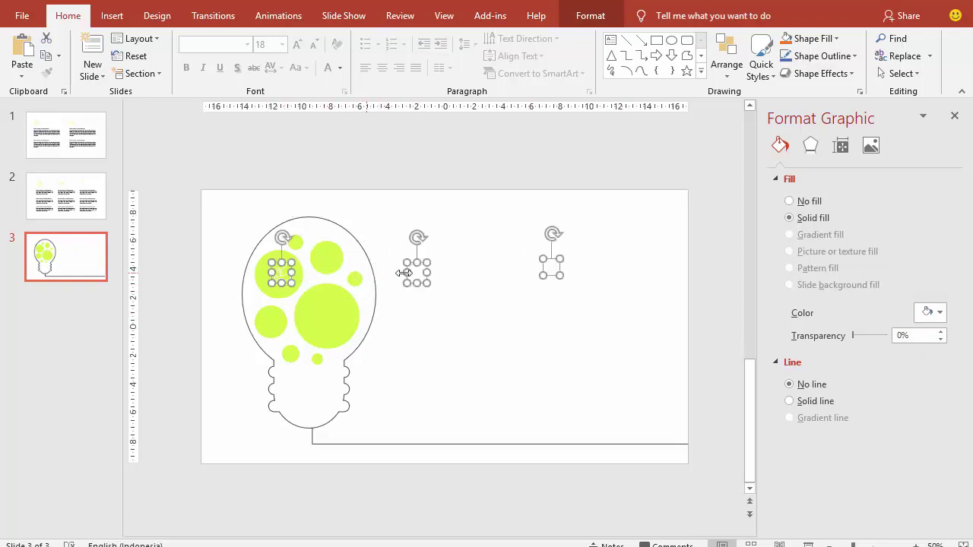
{"action": "left_click", "coordinate": [466, 282]}
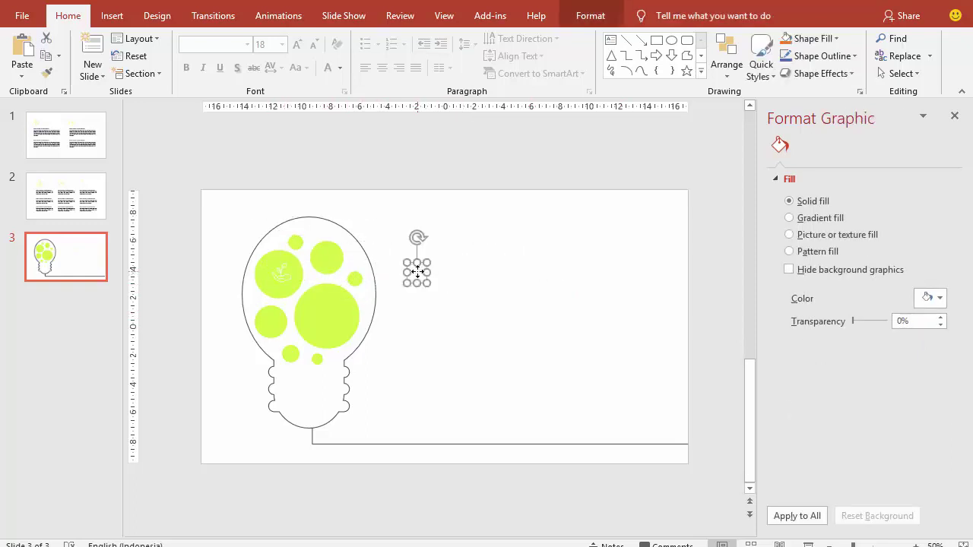
{"action": "mouse_move", "coordinate": [418, 274]}
{"action": "left_mouse_down"}
{"action": "mouse_move", "coordinate": [322, 306]}
{"action": "mouse_move", "coordinate": [352, 338]}
{"action": "left_mouse_up"}
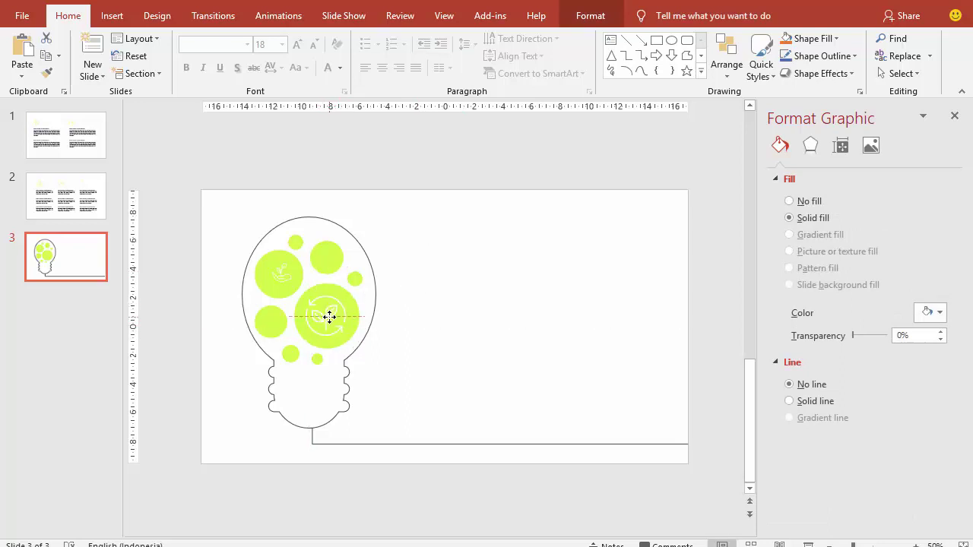
{"action": "left_click", "coordinate": [281, 273]}
{"action": "mouse_move", "coordinate": [291, 283]}
{"action": "left_mouse_down"}
{"action": "mouse_move", "coordinate": [302, 294]}
{"action": "mouse_move", "coordinate": [282, 276]}
{"action": "left_mouse_up"}
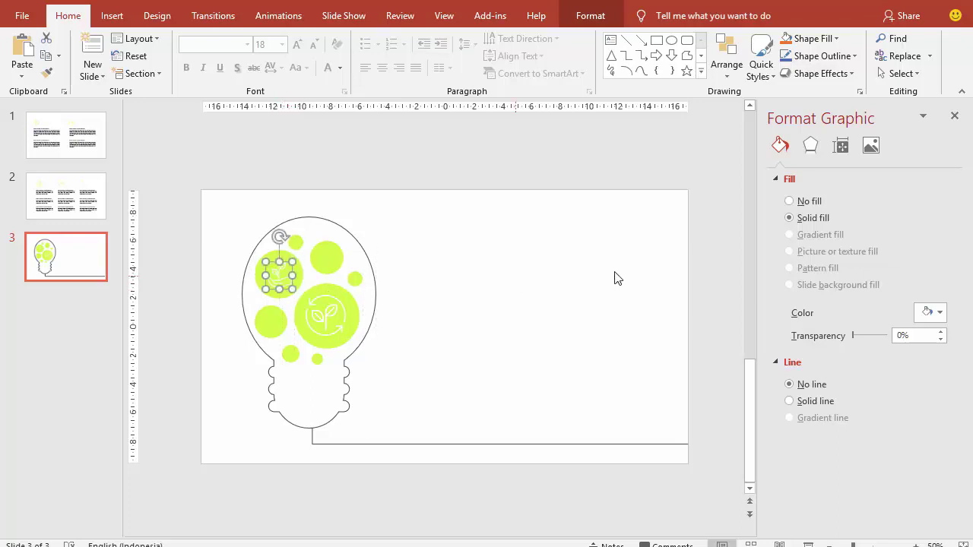
{"action": "left_click", "coordinate": [578, 277]}
Step: Paste another small icon into the bulb's top circle
{"action": "key", "text": "ctrl+v"}
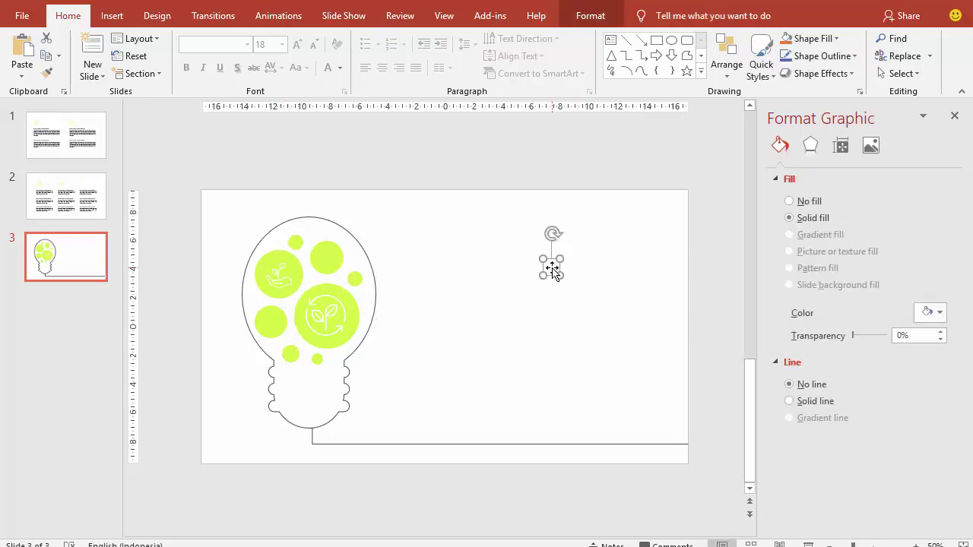
{"action": "mouse_move", "coordinate": [551, 267]}
{"action": "left_mouse_down"}
{"action": "mouse_move", "coordinate": [326, 260]}
{"action": "mouse_move", "coordinate": [338, 245]}
{"action": "left_mouse_up"}
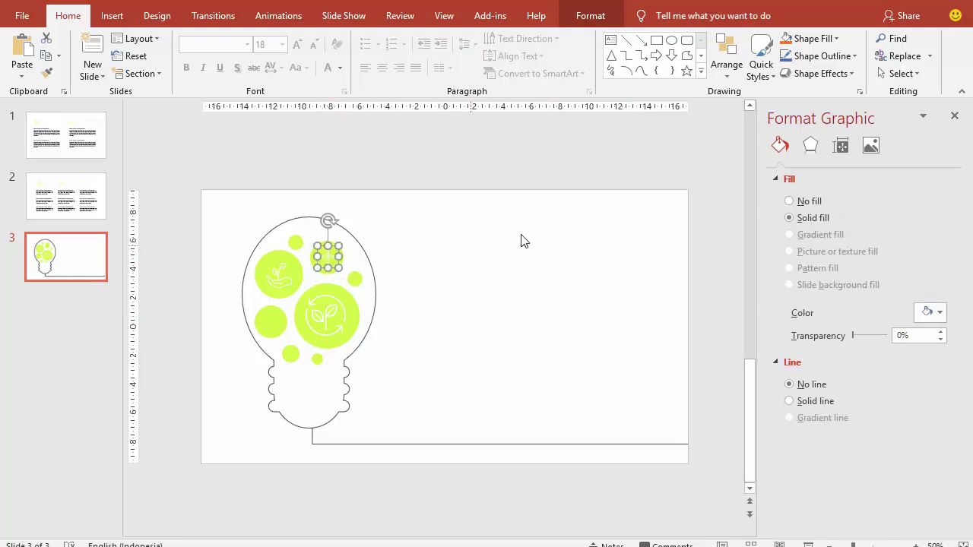
{"action": "left_click", "coordinate": [517, 256]}
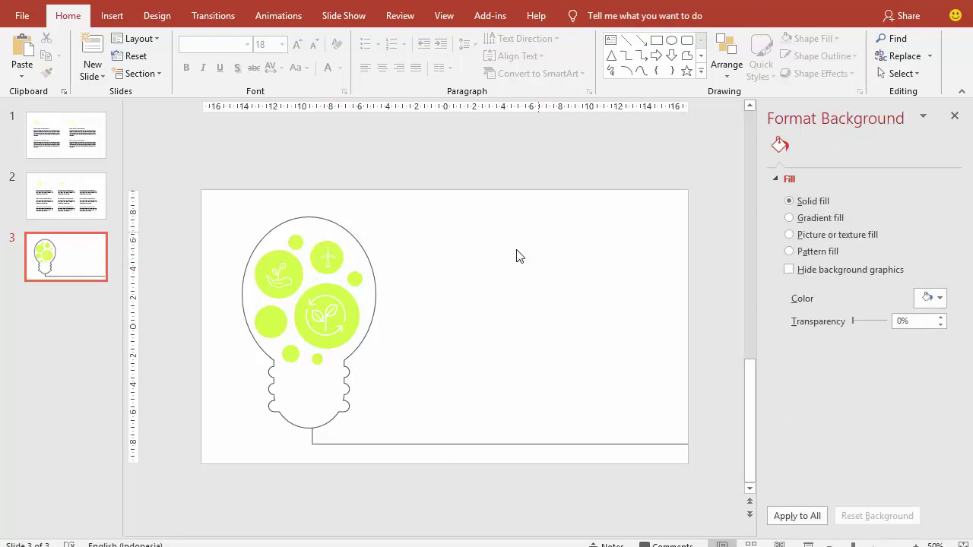
{"action": "left_click", "coordinate": [112, 15]}
Step: Insert the battery icon, make it white, shrink it to 1.41 cm in the lower-left circle
{"action": "left_click", "coordinate": [112, 57]}
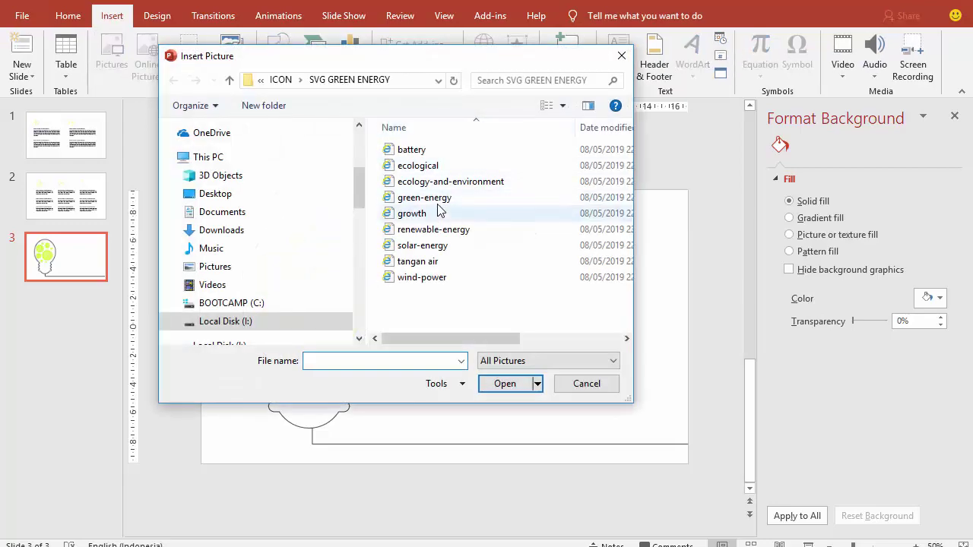
{"action": "left_click", "coordinate": [421, 149]}
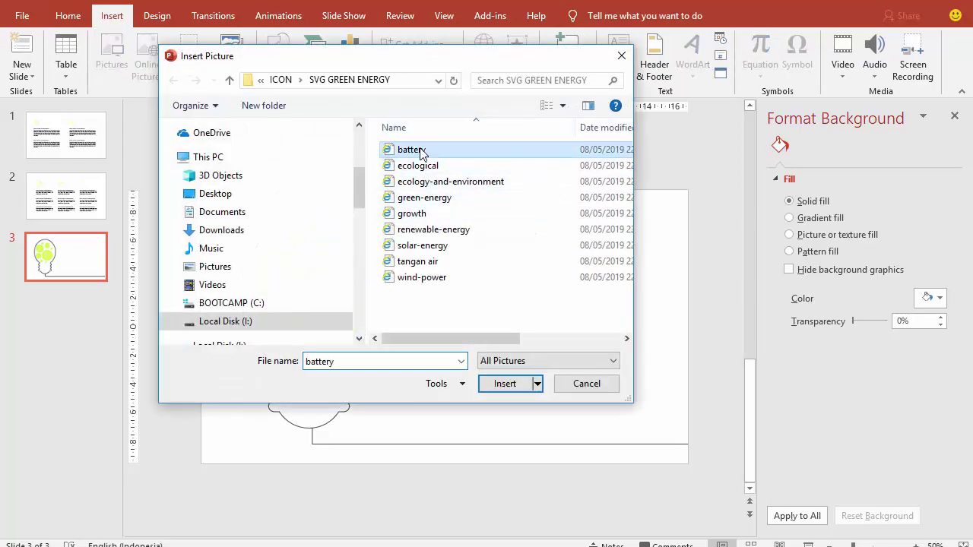
{"action": "left_click", "coordinate": [504, 384]}
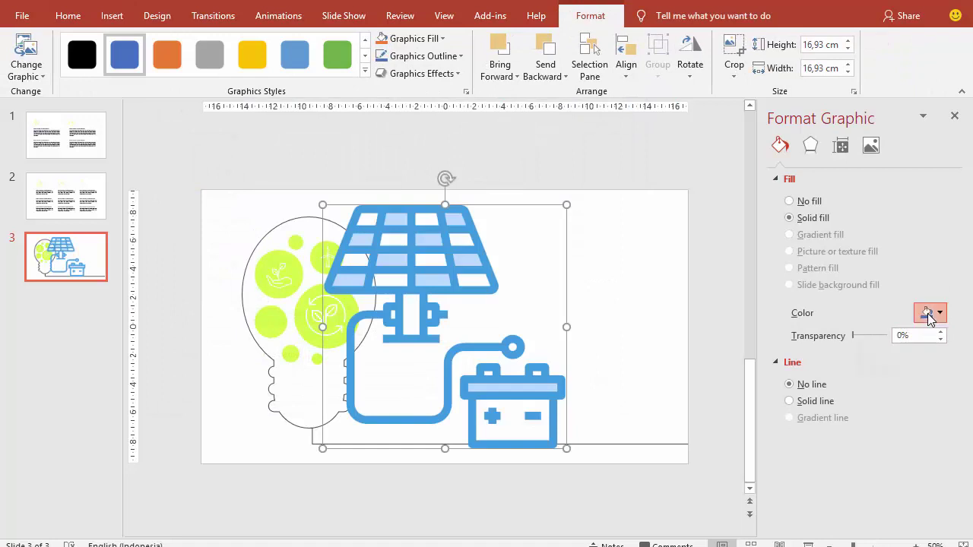
{"action": "left_click", "coordinate": [930, 313]}
{"action": "left_click", "coordinate": [847, 348]}
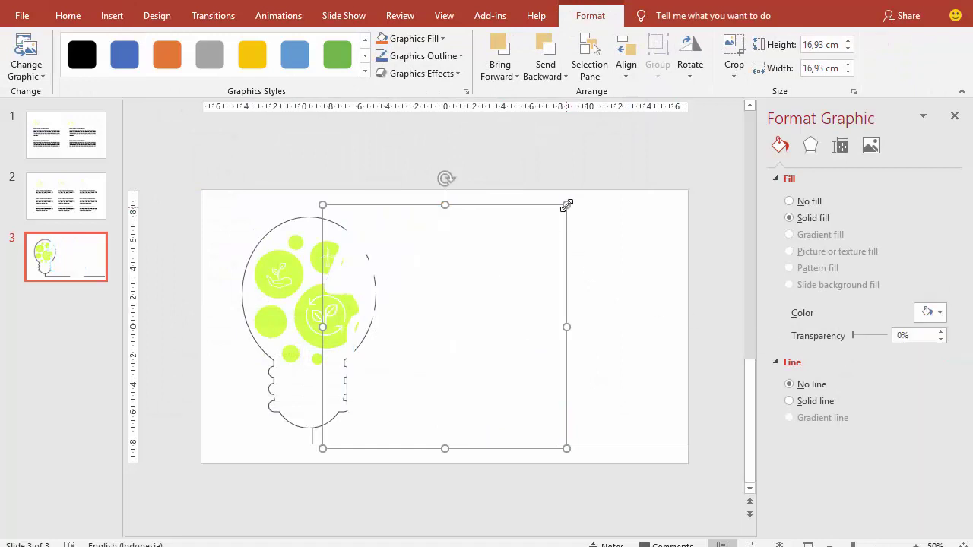
{"action": "left_click_drag", "start_coordinate": [325, 395], "coordinate": [326, 396]}
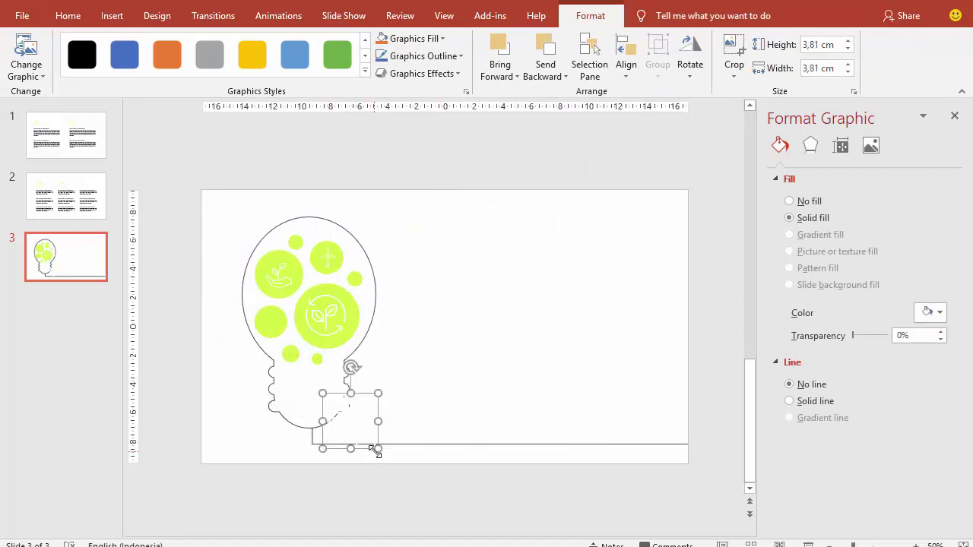
{"action": "left_click_drag", "start_coordinate": [376, 449], "coordinate": [274, 318]}
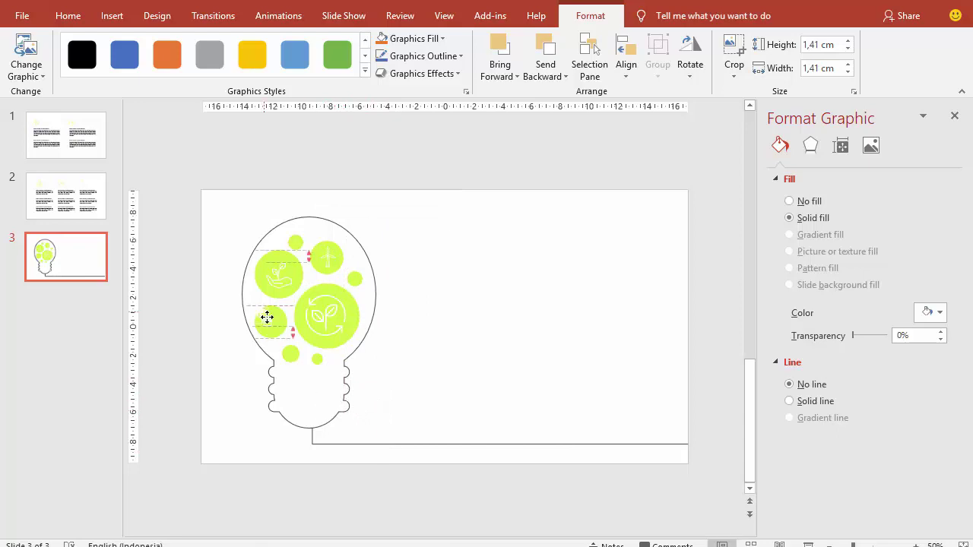
{"action": "left_click", "coordinate": [472, 307]}
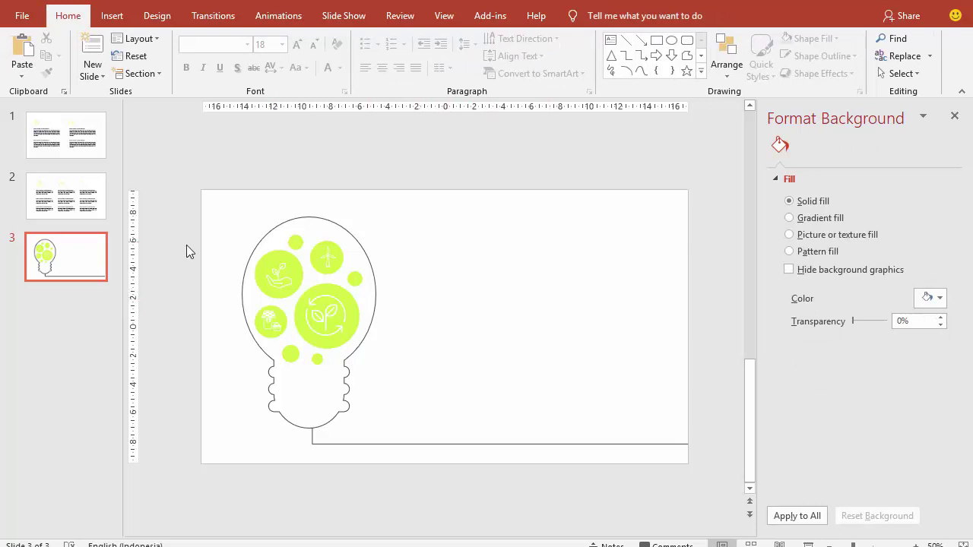
Step: Draw a text box to the right of the bulb and start typing the title
{"action": "left_click", "coordinate": [110, 15]}
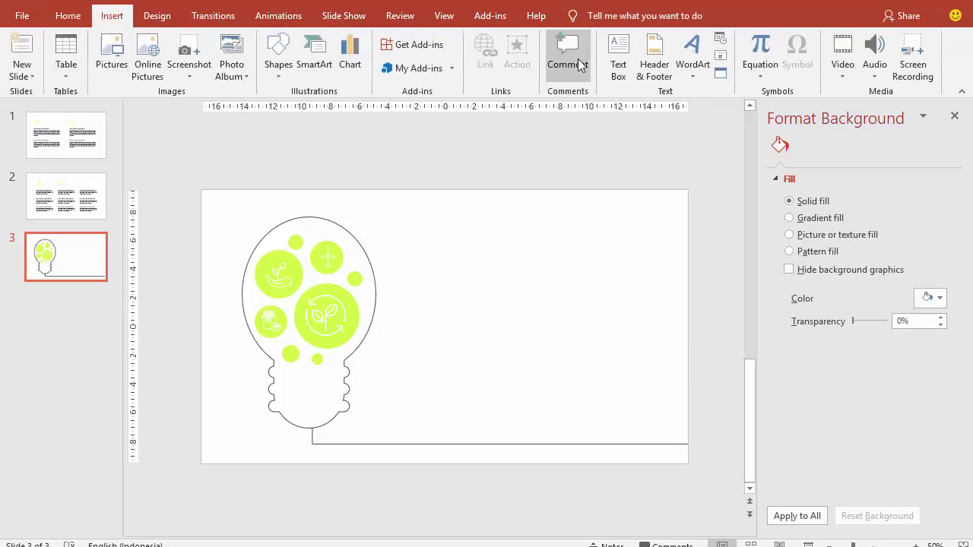
{"action": "left_click", "coordinate": [617, 57]}
{"action": "left_click_drag", "start_coordinate": [407, 222], "coordinate": [647, 272]}
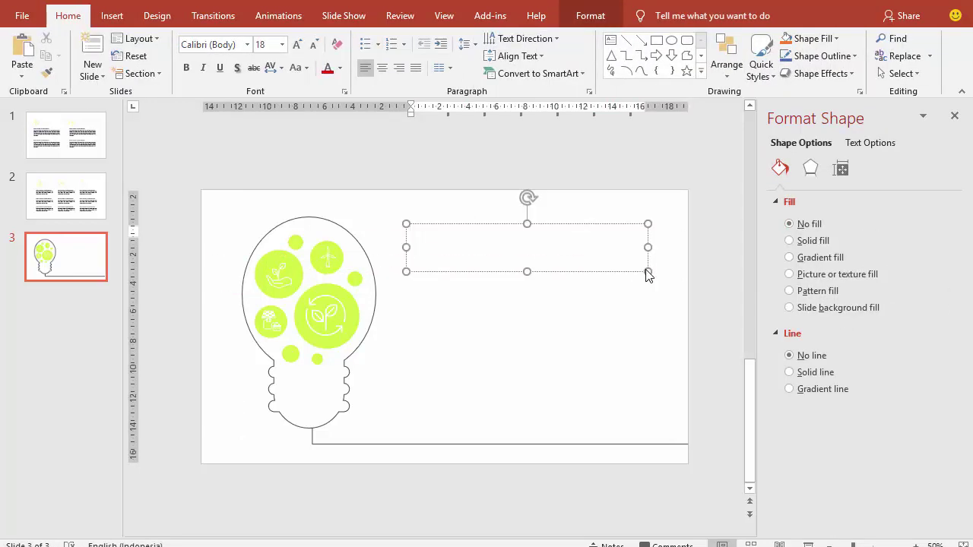
{"action": "type", "text": "ENERGI BARU TERBARUKAN"}
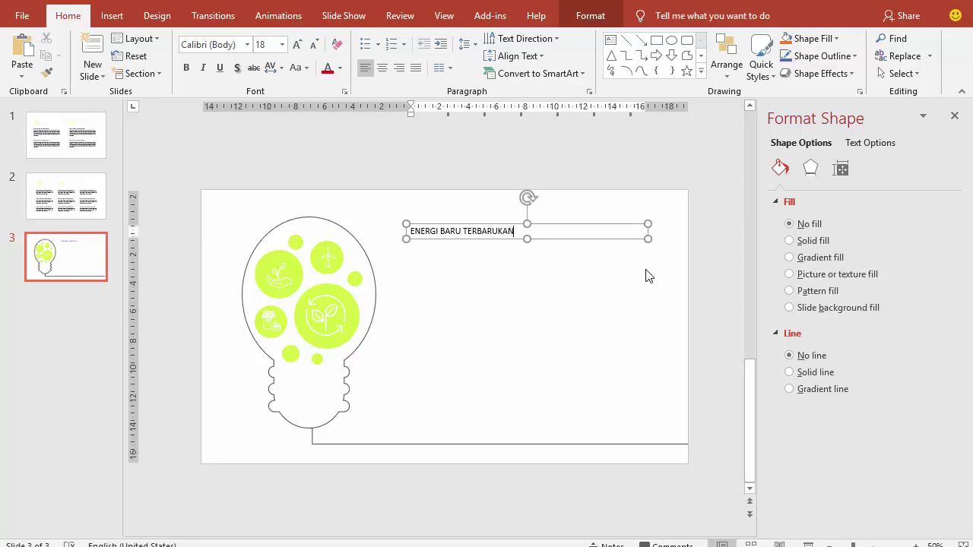
Step: Set the title in Gotham Bold 32 pt and break it onto a new line after ENERGI
{"action": "left_click", "coordinate": [612, 225]}
{"action": "left_click", "coordinate": [220, 45]}
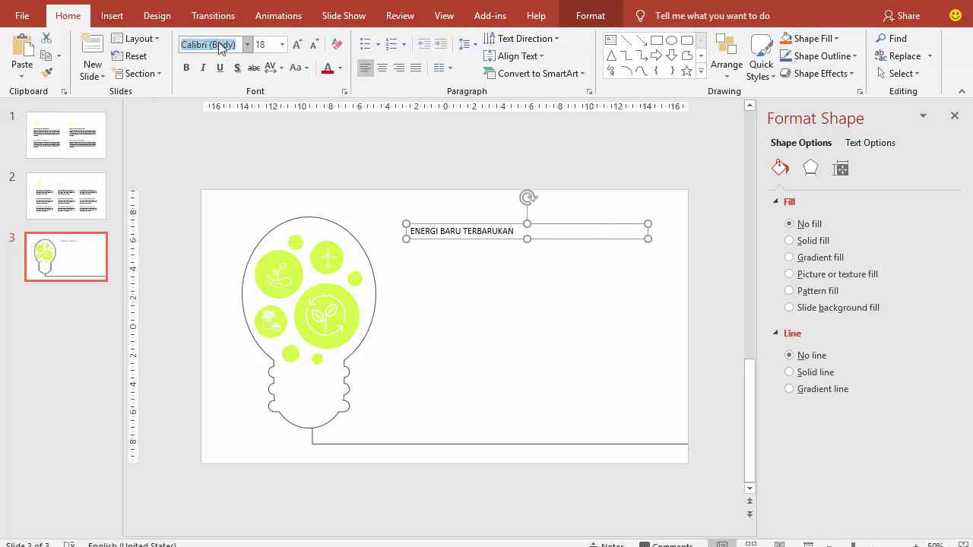
{"action": "type", "text": "Gotham Bold"}
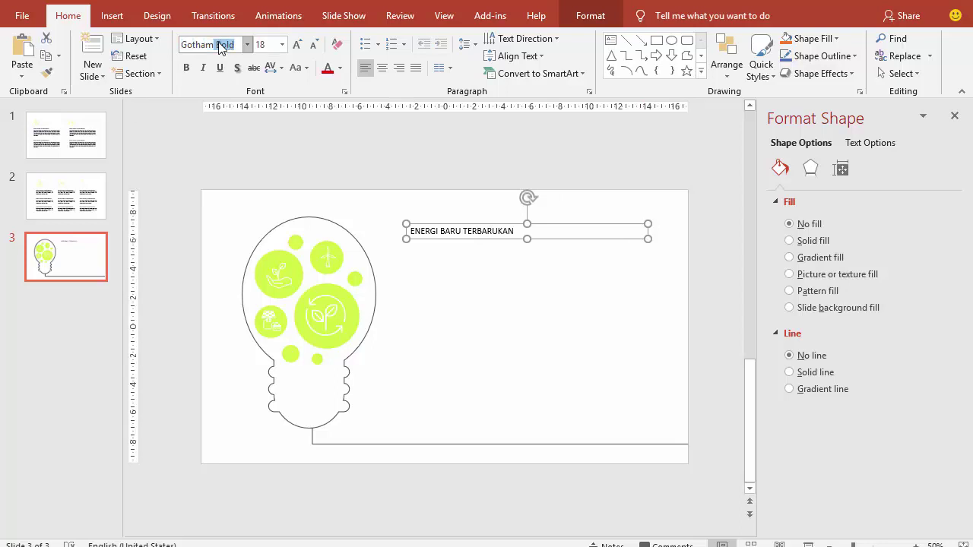
{"action": "key", "text": "Return"}
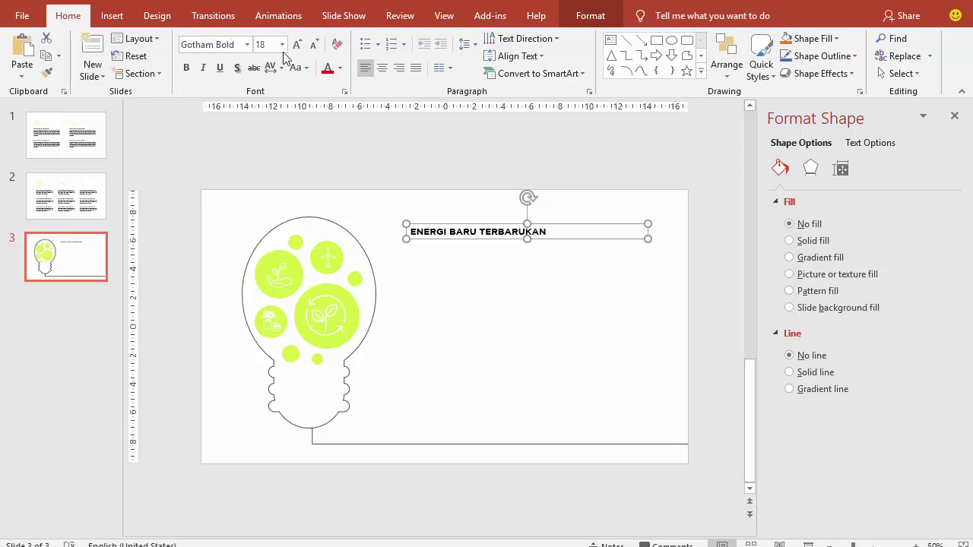
{"action": "left_click", "coordinate": [282, 44]}
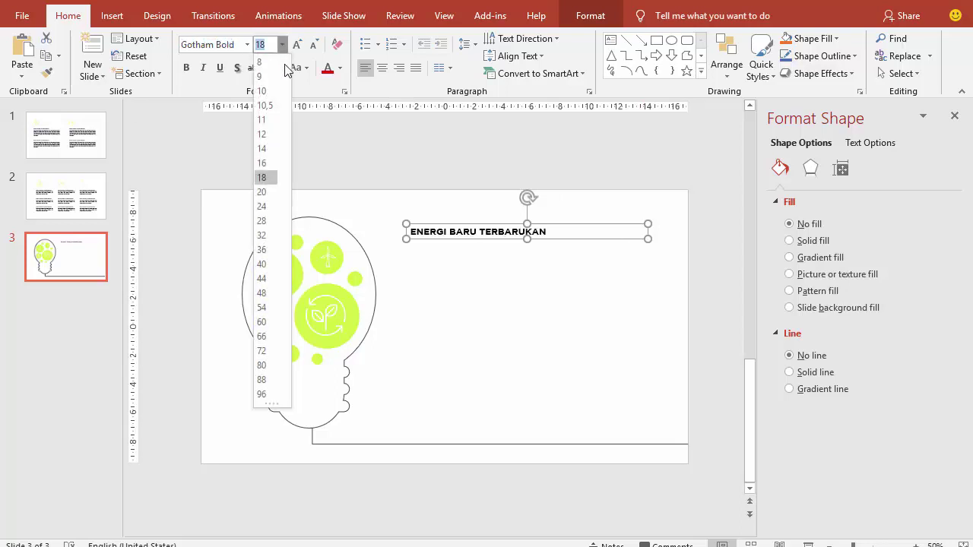
{"action": "left_click", "coordinate": [264, 236]}
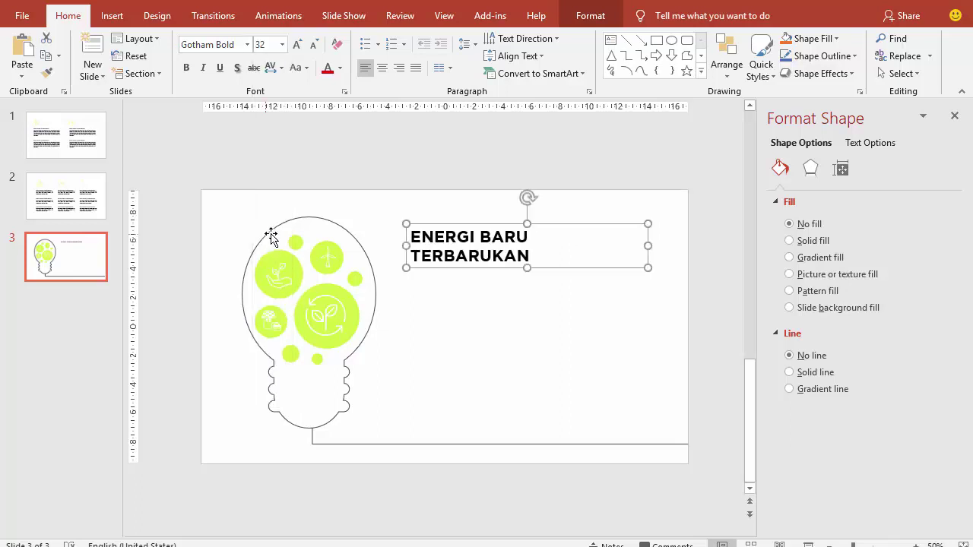
{"action": "left_click", "coordinate": [488, 237]}
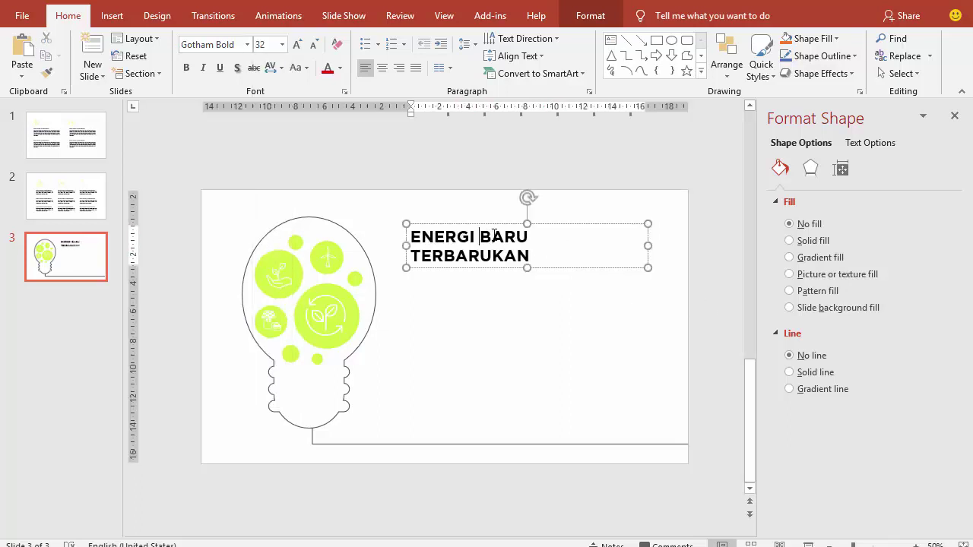
{"action": "key", "text": "Return"}
Step: Colour ENERGI lime green and BARU TERBARUKAN dark grey
{"action": "double_click", "coordinate": [465, 236]}
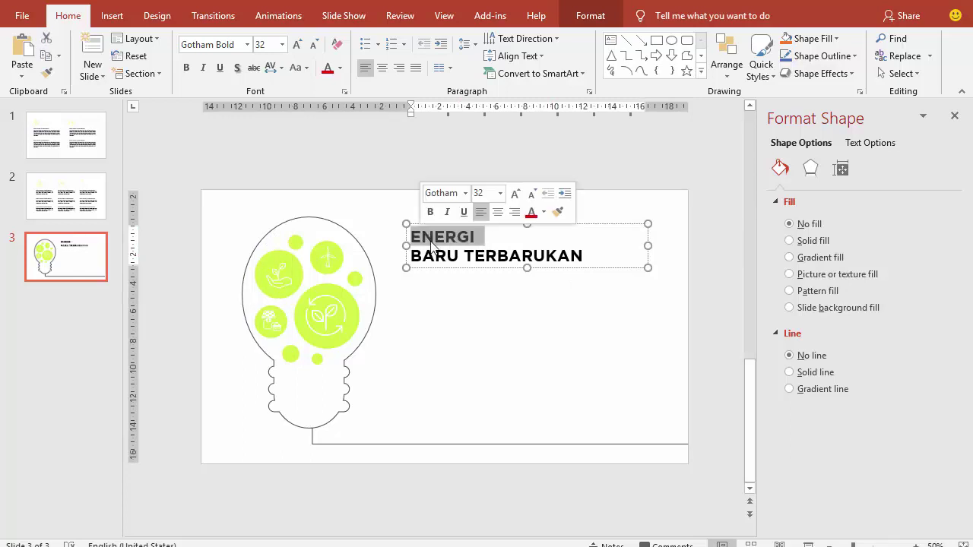
{"action": "left_click", "coordinate": [340, 67]}
{"action": "left_click", "coordinate": [328, 218]}
{"action": "left_click", "coordinate": [498, 256]}
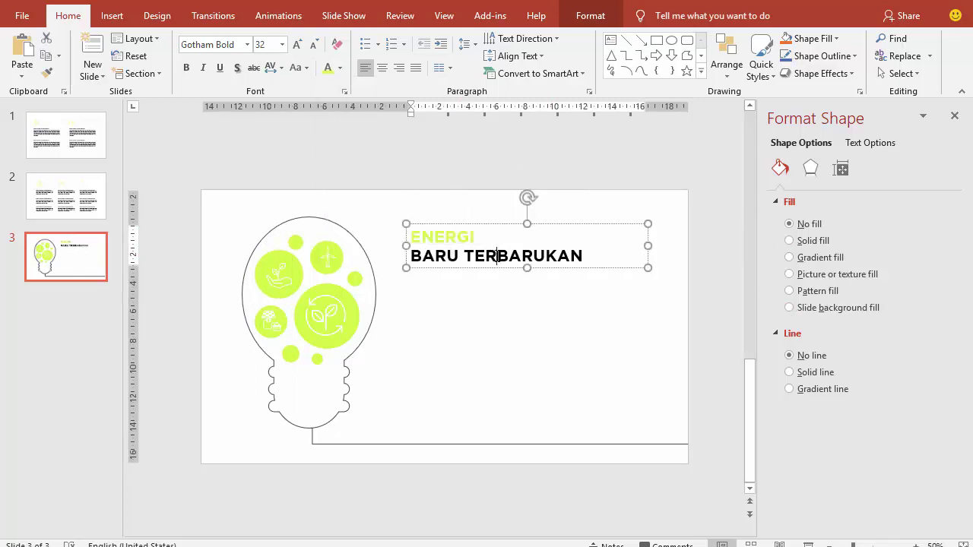
{"action": "left_click_drag", "start_coordinate": [597, 256], "coordinate": [626, 258]}
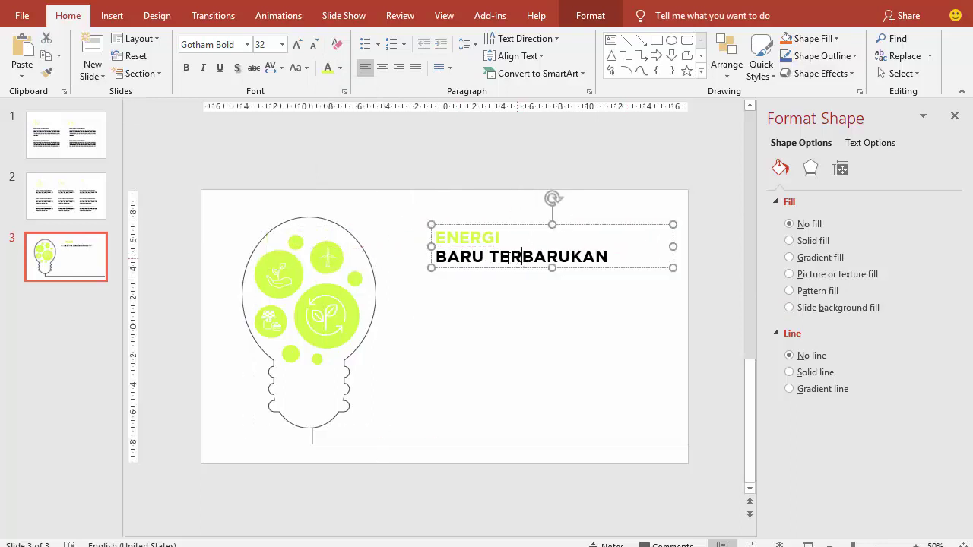
{"action": "left_click_drag", "start_coordinate": [438, 256], "coordinate": [608, 254]}
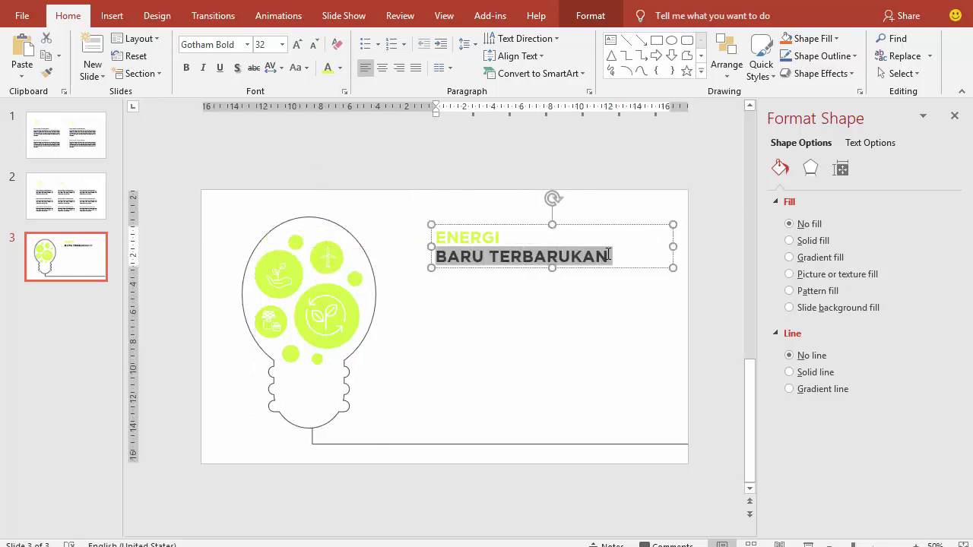
{"action": "left_click", "coordinate": [339, 68]}
{"action": "left_click", "coordinate": [340, 218]}
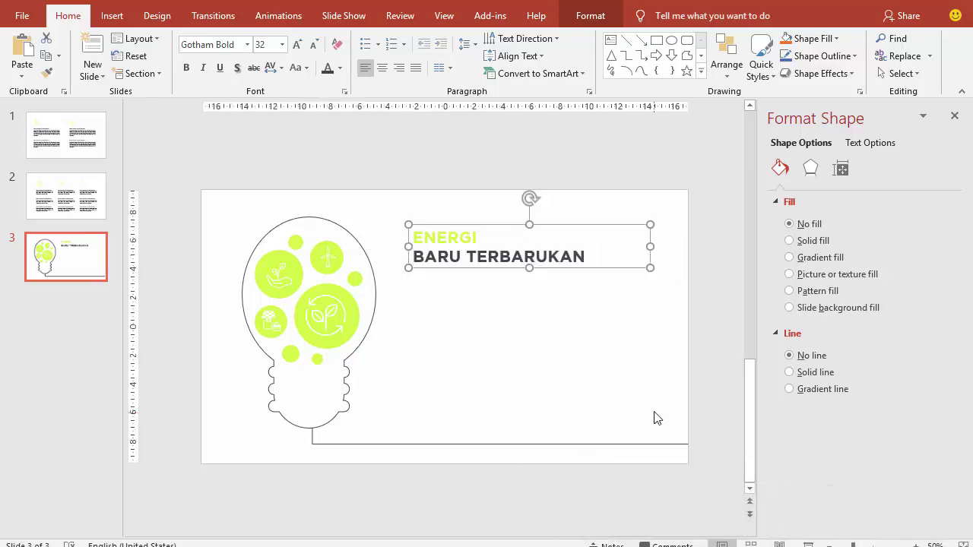
{"action": "left_click", "coordinate": [595, 343]}
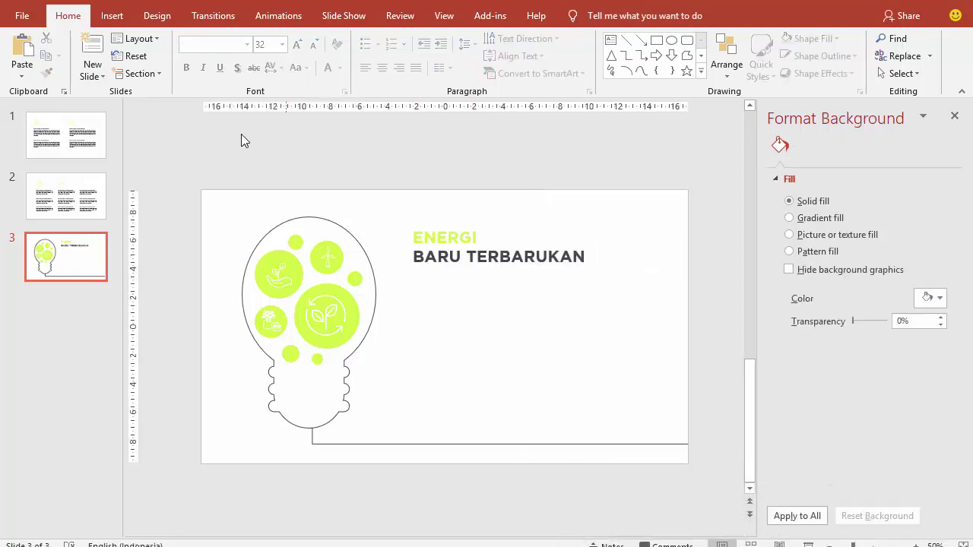
Step: Add a body text box below the title holding two paragraphs of generated filler text
{"action": "left_click", "coordinate": [112, 15]}
{"action": "left_click", "coordinate": [618, 65]}
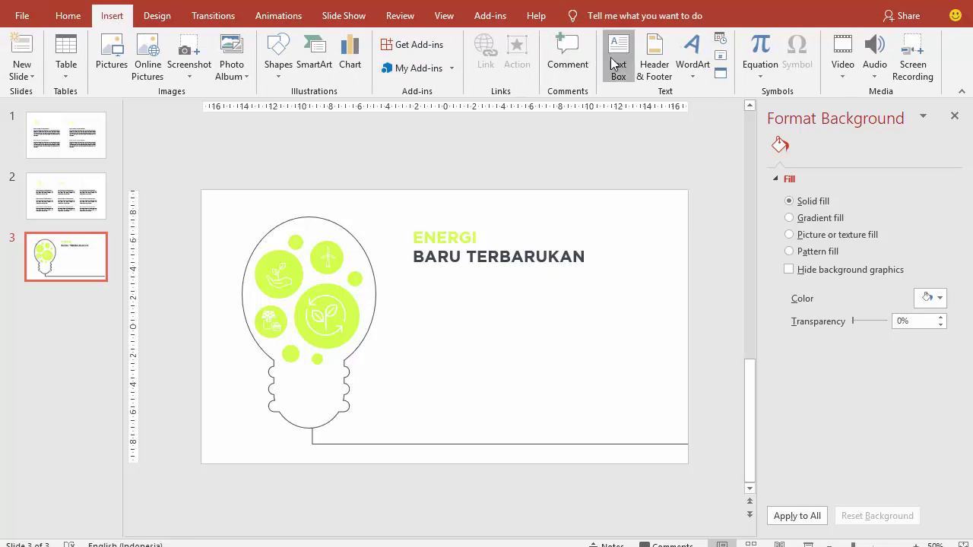
{"action": "mouse_move", "coordinate": [410, 284]}
{"action": "left_mouse_down"}
{"action": "mouse_move", "coordinate": [640, 320]}
{"action": "mouse_move", "coordinate": [672, 385]}
{"action": "left_mouse_up"}
{"action": "type", "text": "=RAND"}
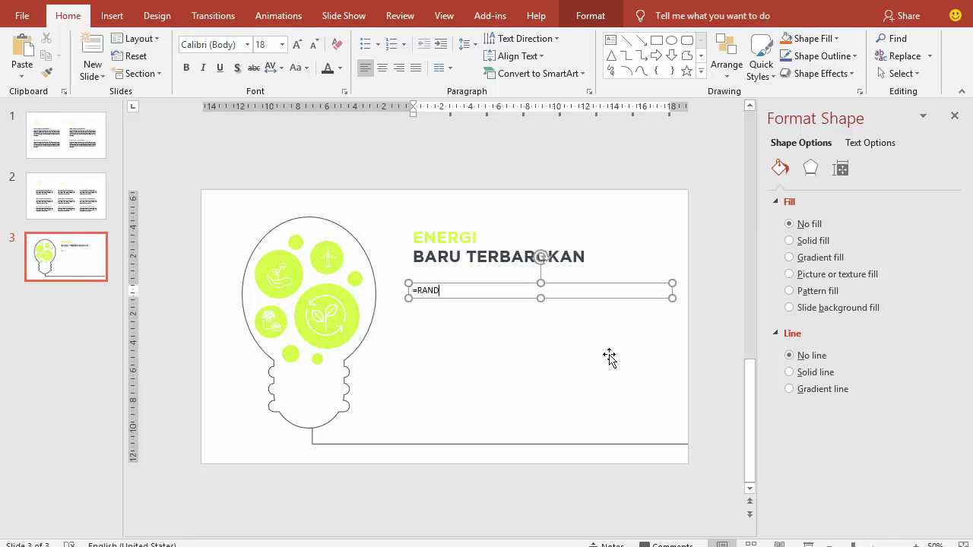
{"action": "type", "text": "()"}
{"action": "key", "text": "Return"}
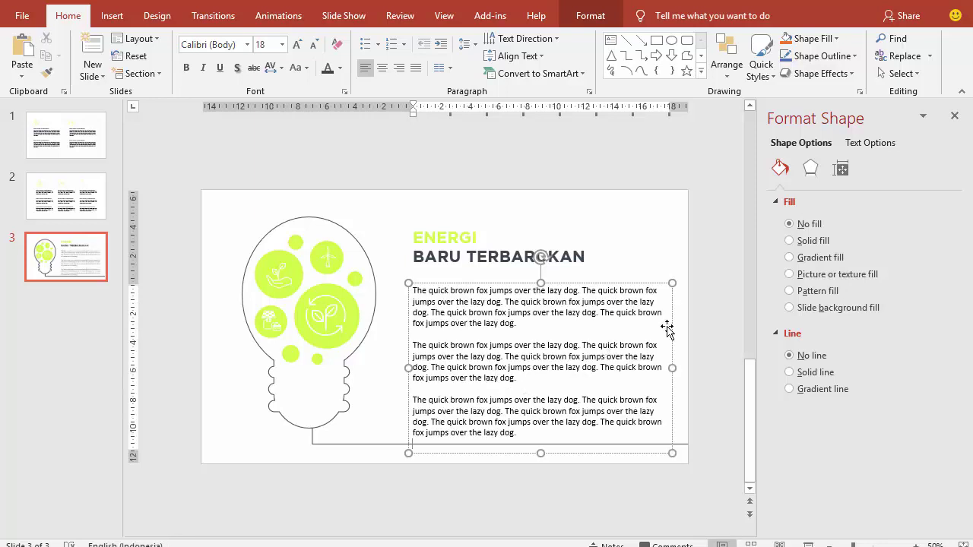
{"action": "left_click_drag", "start_coordinate": [563, 388], "coordinate": [604, 428]}
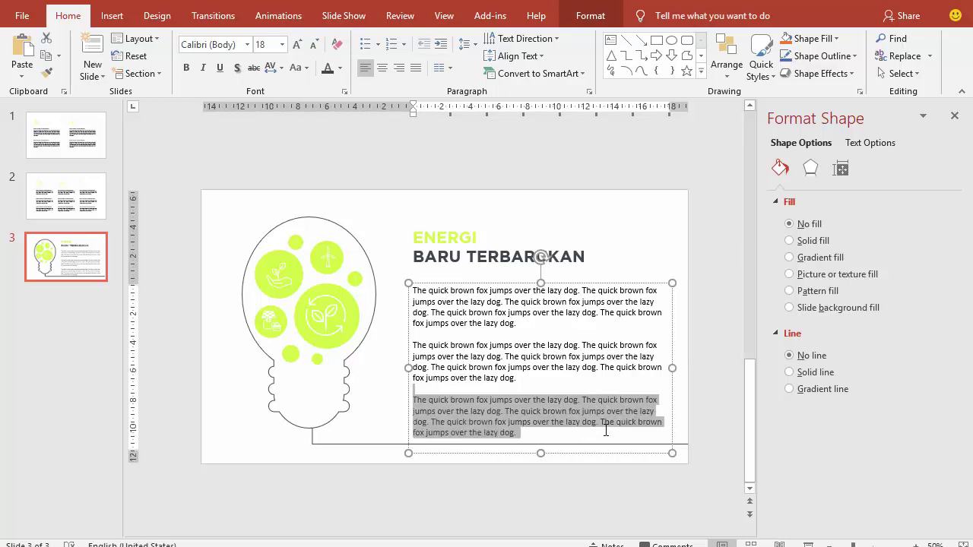
{"action": "key", "text": "Delete"}
{"action": "left_click", "coordinate": [672, 317]}
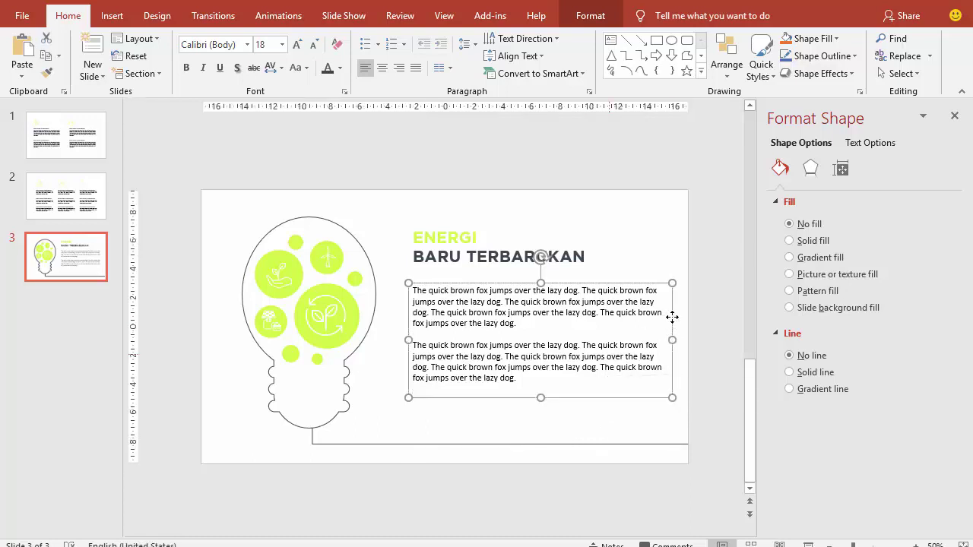
Step: Justify the body text and set it in Century Gothic 14
{"action": "left_click", "coordinate": [415, 73]}
{"action": "left_click", "coordinate": [227, 43]}
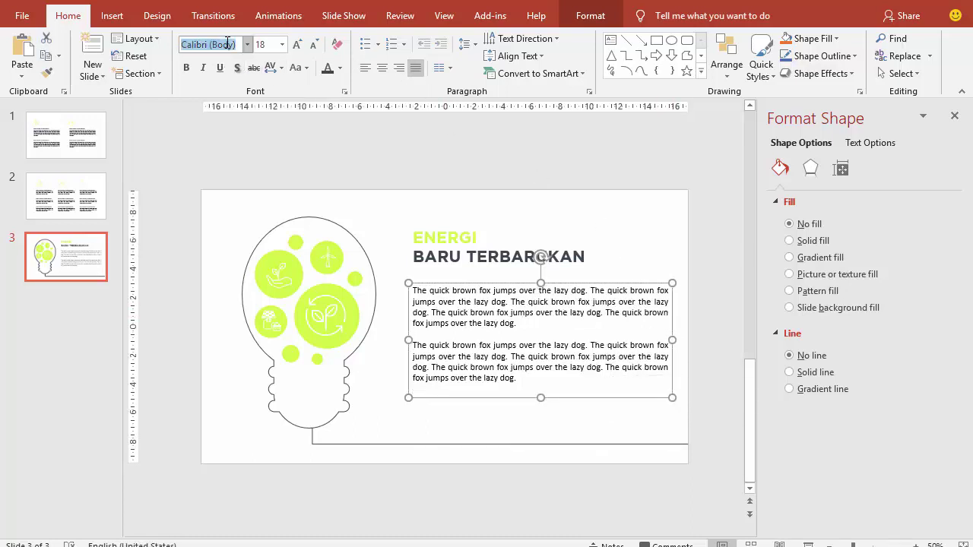
{"action": "left_click", "coordinate": [248, 45]}
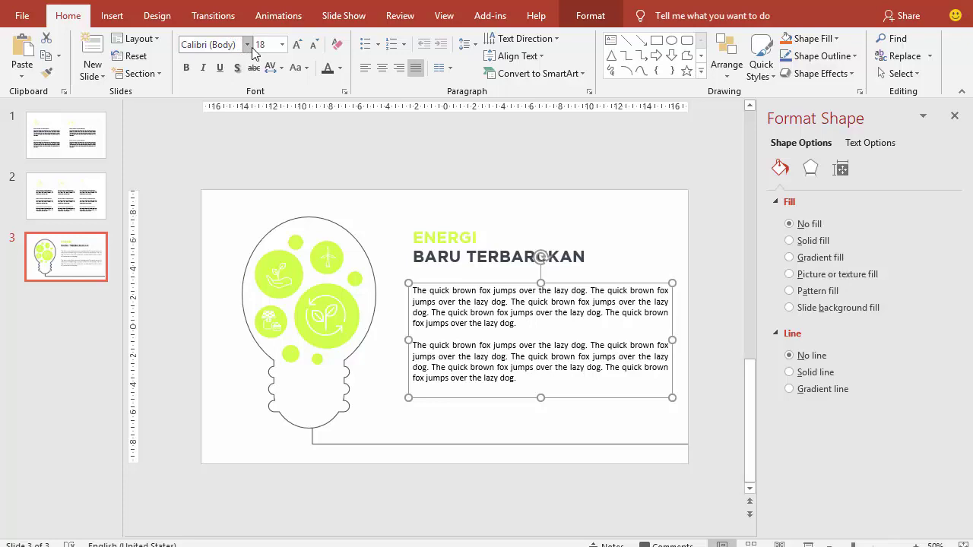
{"action": "left_click", "coordinate": [247, 45]}
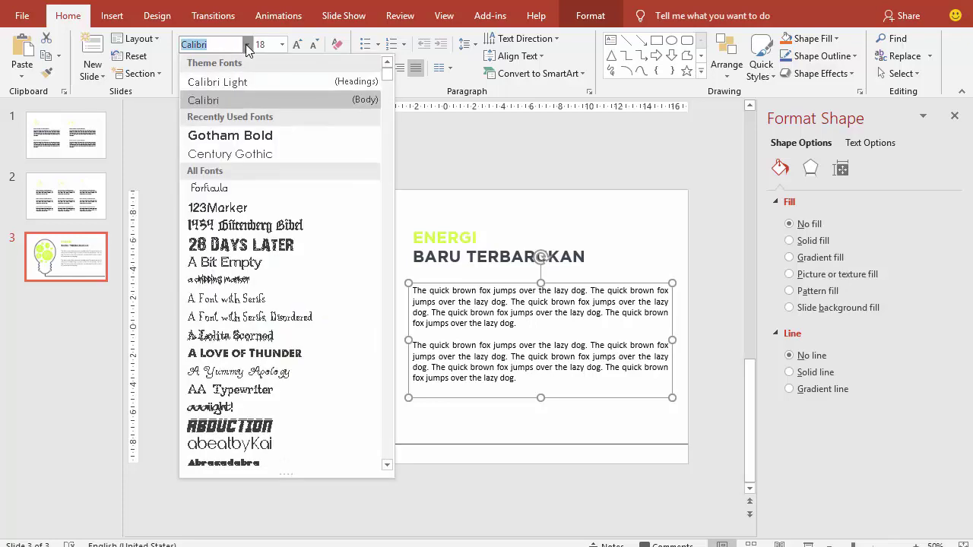
{"action": "left_click", "coordinate": [241, 155]}
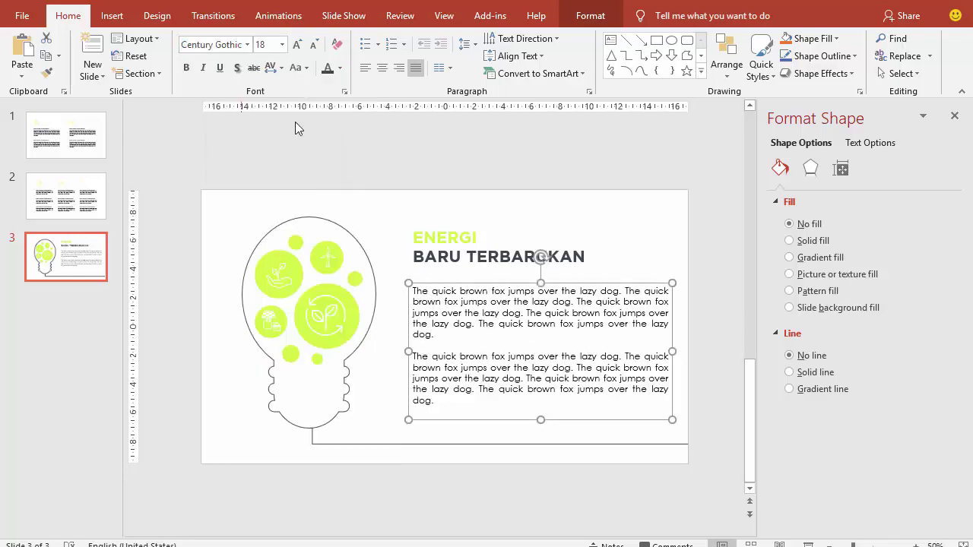
{"action": "left_click", "coordinate": [282, 45]}
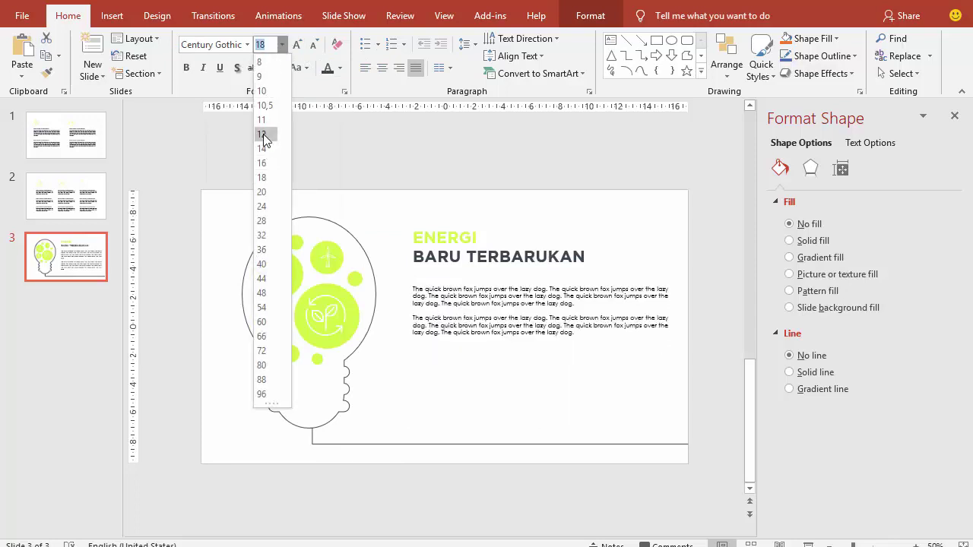
{"action": "left_click", "coordinate": [262, 148]}
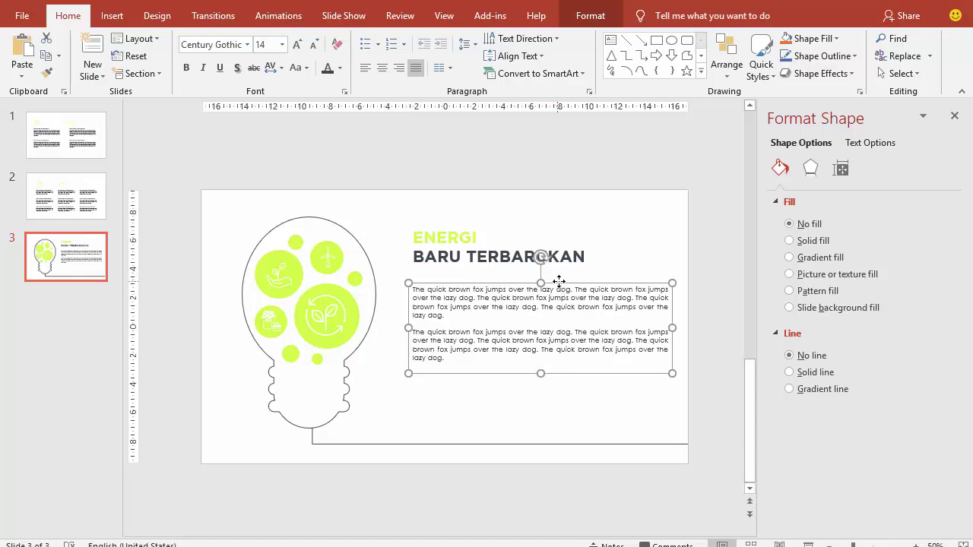
Step: Move the body text box up under the title and make it narrower
{"action": "left_click_drag", "start_coordinate": [558, 282], "coordinate": [559, 269]}
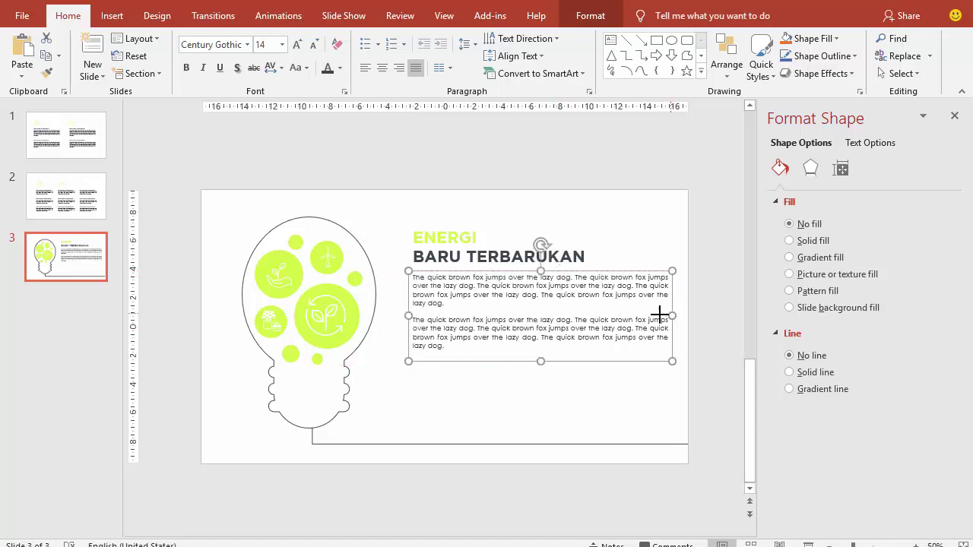
{"action": "left_click_drag", "start_coordinate": [672, 315], "coordinate": [623, 315]}
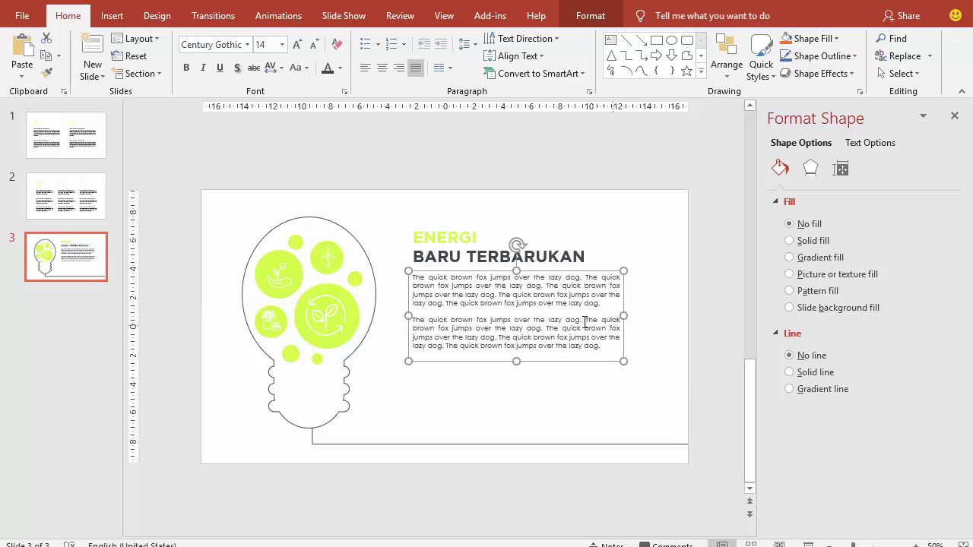
{"action": "left_click_drag", "start_coordinate": [492, 365], "coordinate": [494, 377]}
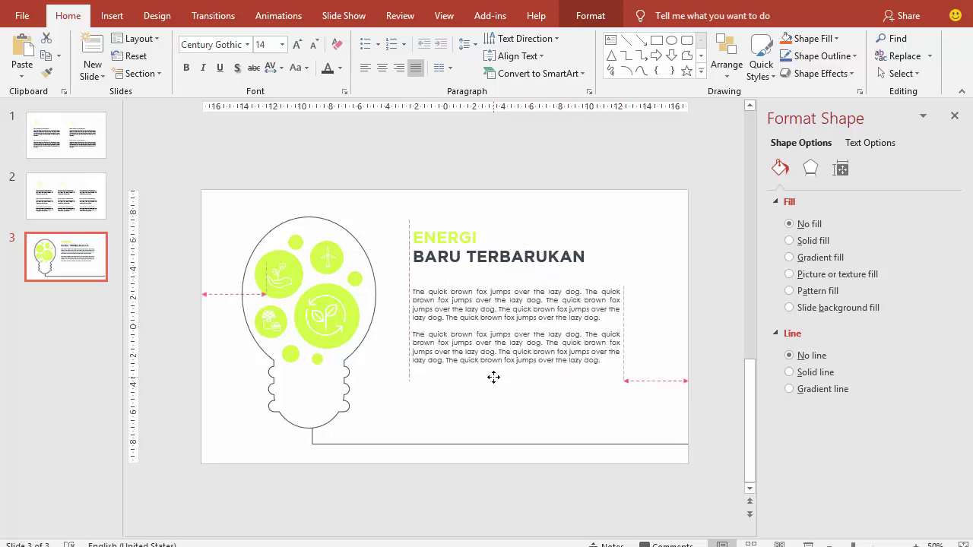
{"action": "left_click", "coordinate": [565, 203]}
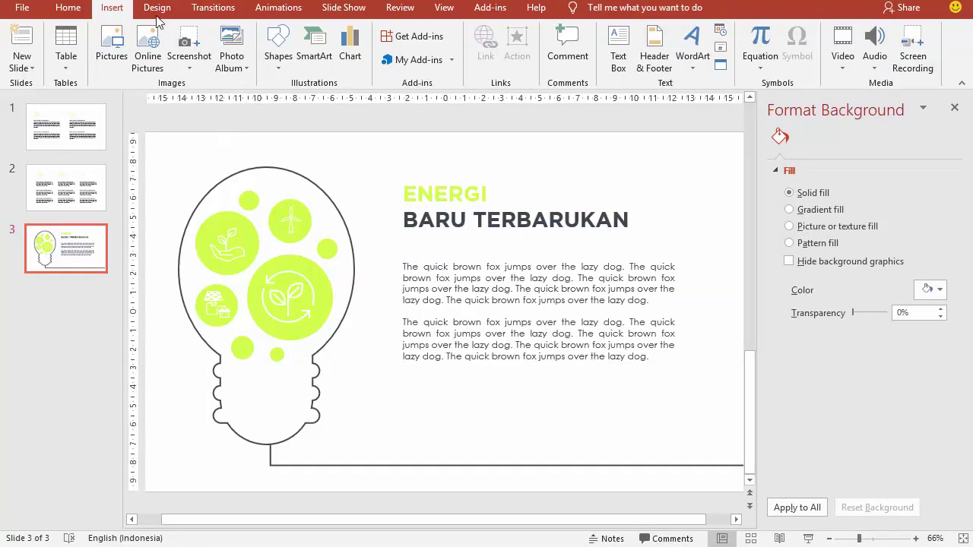
Step: Draw a 2.18 cm yellow-green circle with no outline below the body text
{"action": "left_click", "coordinate": [278, 59]}
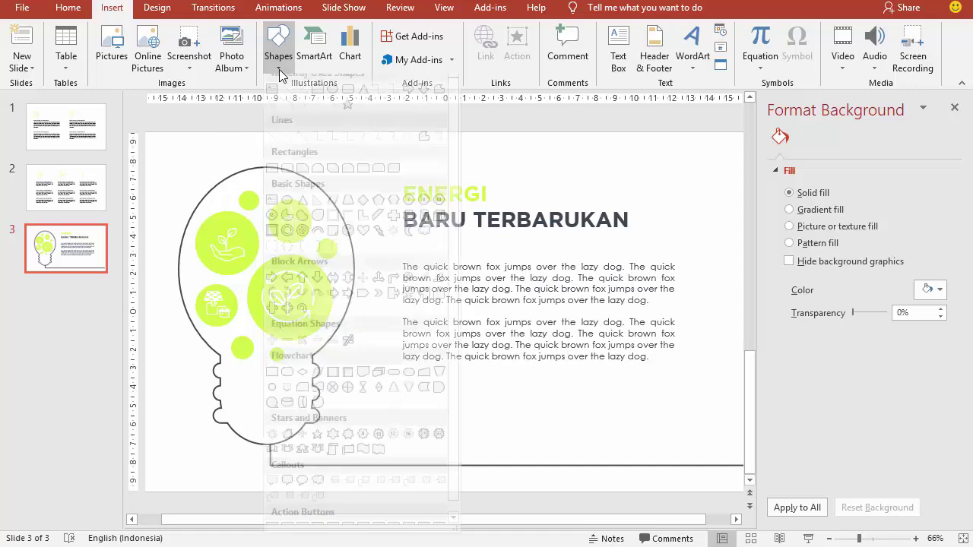
{"action": "left_click", "coordinate": [336, 104]}
{"action": "left_click_drag", "start_coordinate": [404, 396], "coordinate": [446, 438]}
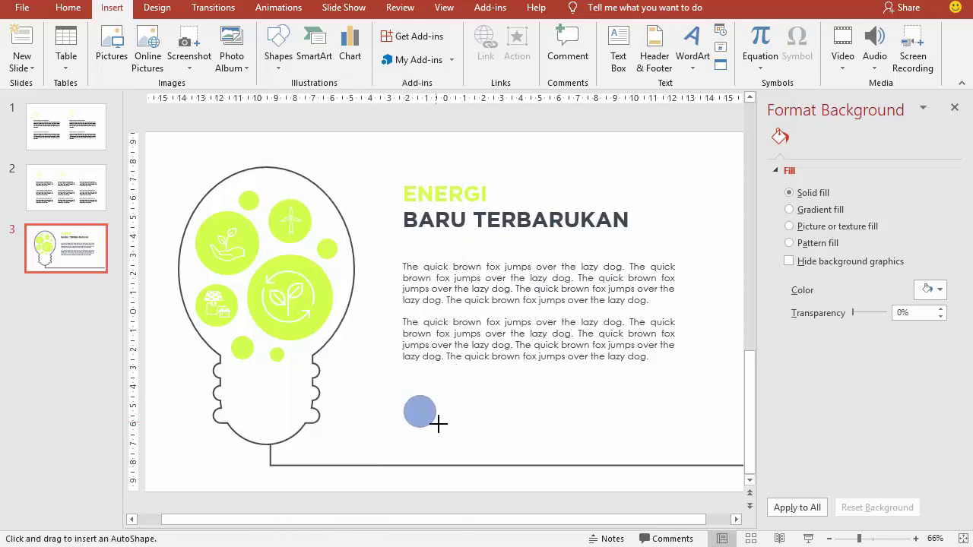
{"action": "left_click", "coordinate": [810, 398]}
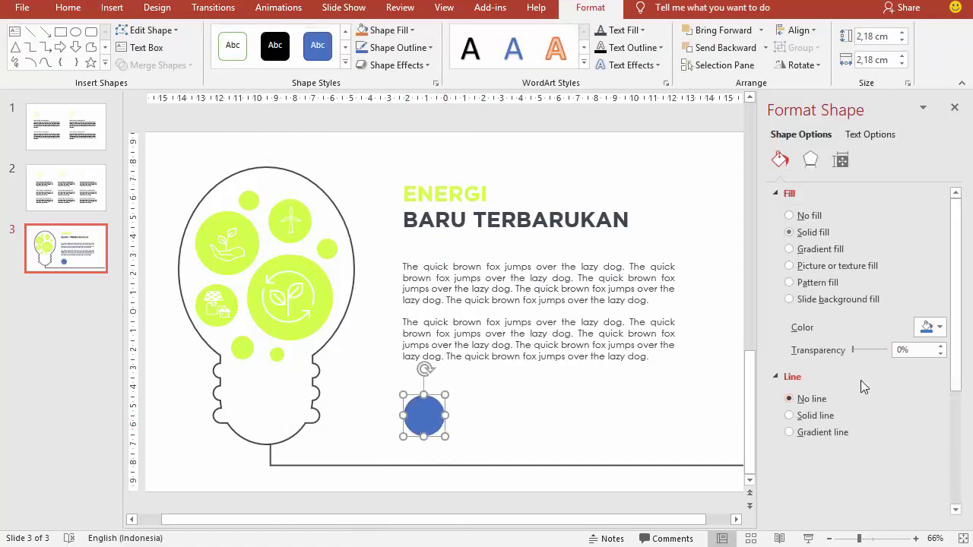
{"action": "left_click", "coordinate": [930, 327]}
{"action": "left_click", "coordinate": [848, 475]}
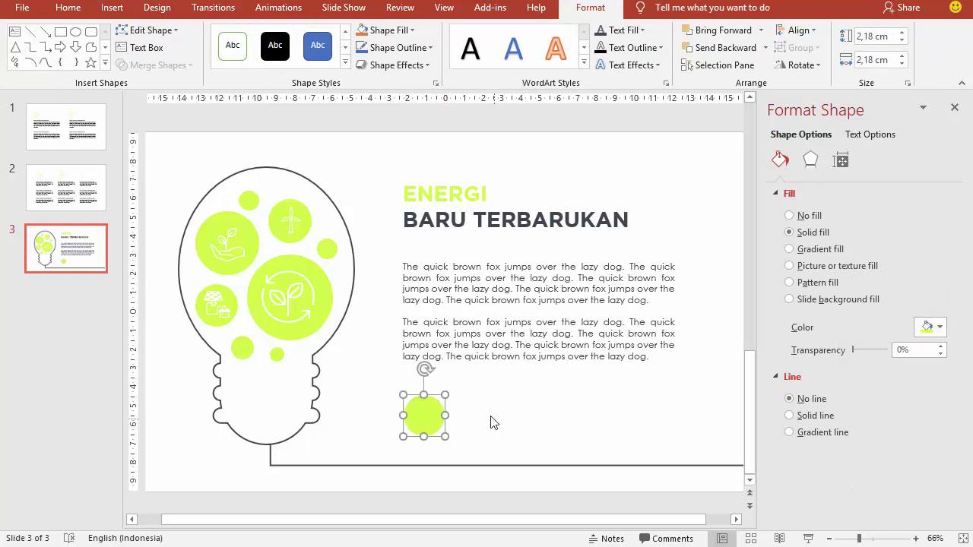
Step: Duplicate it as a smaller 1.45 cm circle beside it on the right
{"action": "mouse_move", "coordinate": [434, 412]}
{"action": "left_mouse_down"}
{"action": "mouse_move", "coordinate": [483, 413]}
{"action": "mouse_move", "coordinate": [456, 411]}
{"action": "left_mouse_up"}
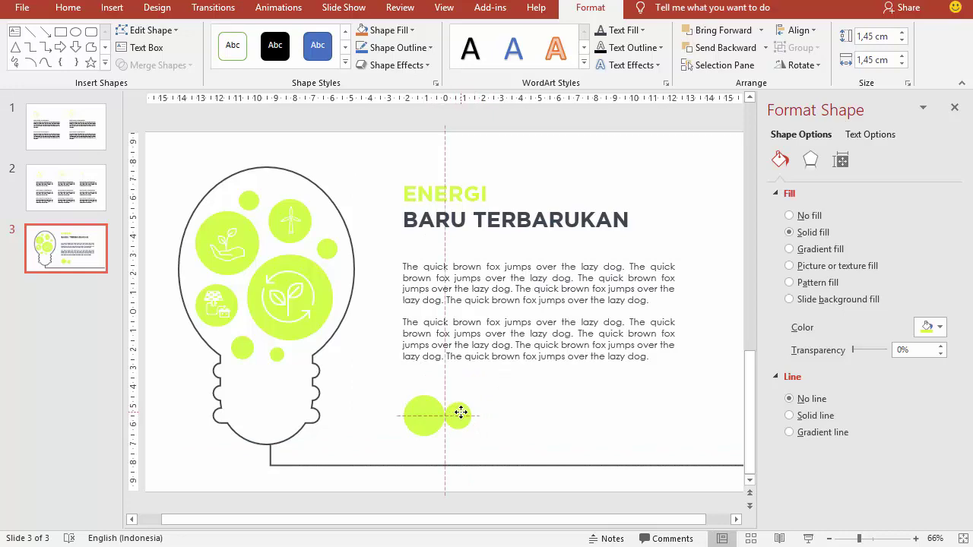
{"action": "left_click_drag", "start_coordinate": [464, 413], "coordinate": [459, 417]}
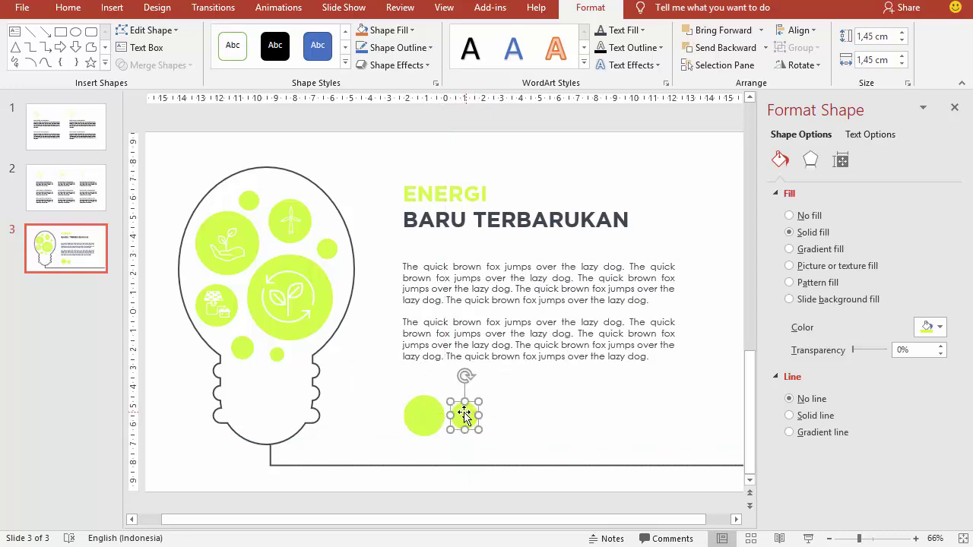
{"action": "scroll", "coordinate": [456, 418], "scroll_direction": "up", "scroll_amount": 3, "text": "ctrl"}
{"action": "scroll", "coordinate": [457, 418], "scroll_direction": "up", "scroll_amount": 2, "text": "ctrl"}
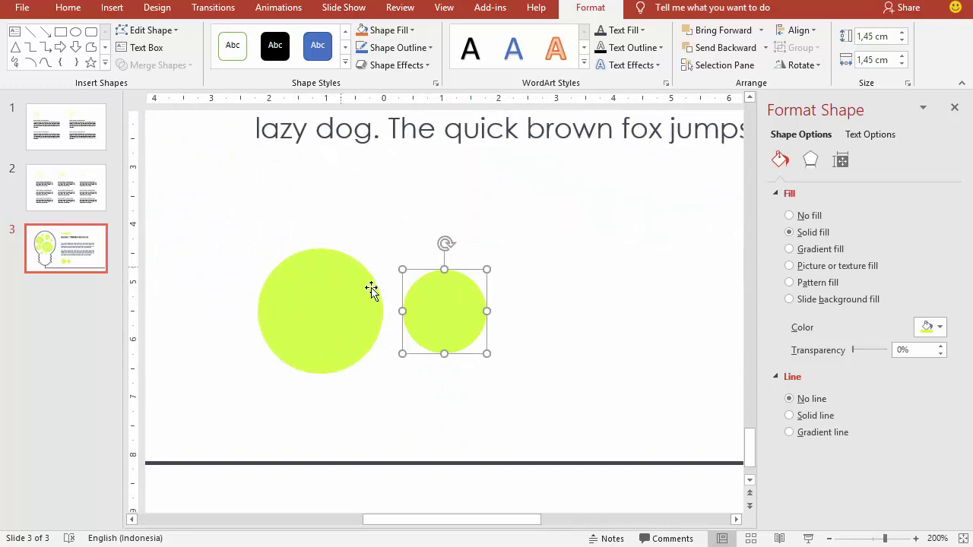
Step: Draw a rectangle between the circles and pull its left corners out toward the large circle
{"action": "left_click", "coordinate": [110, 7]}
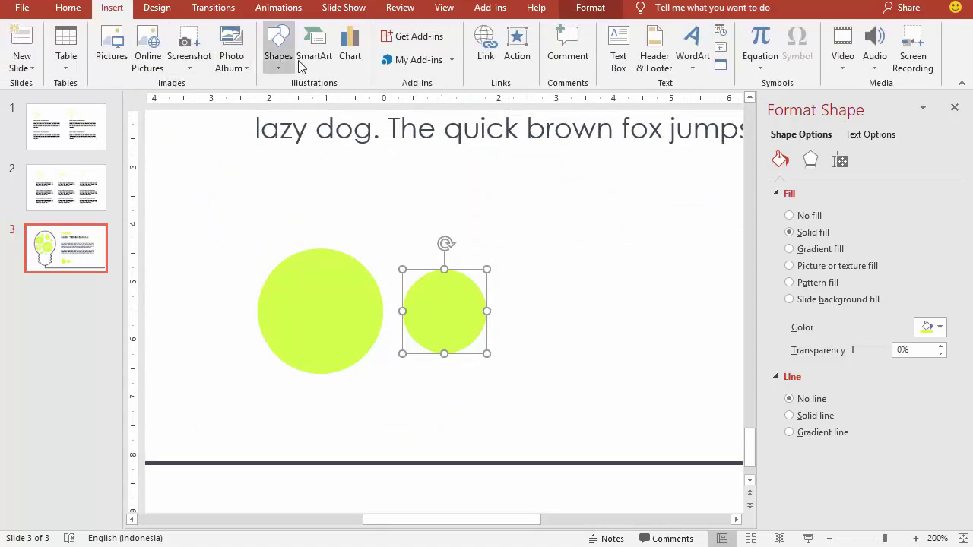
{"action": "left_click", "coordinate": [278, 50]}
{"action": "left_click", "coordinate": [334, 113]}
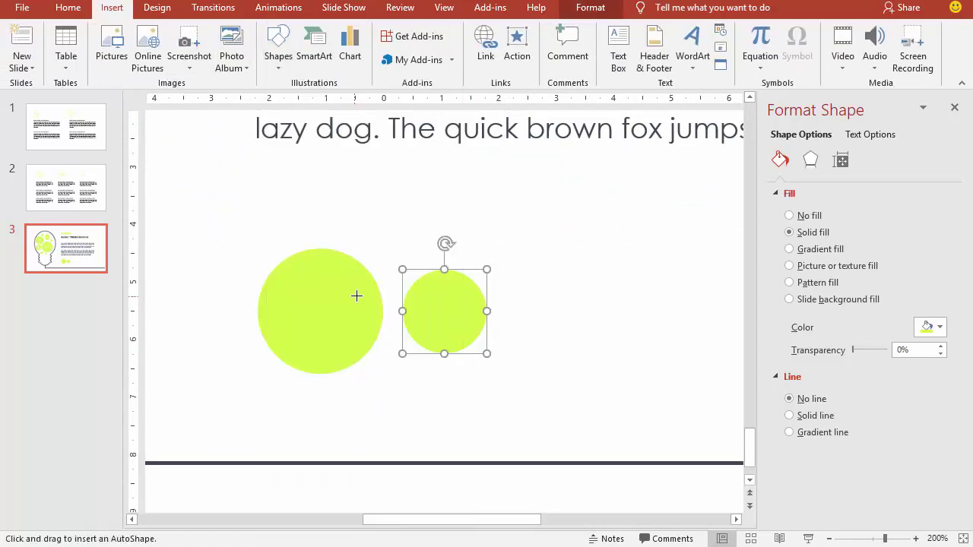
{"action": "left_click_drag", "start_coordinate": [349, 281], "coordinate": [423, 339]}
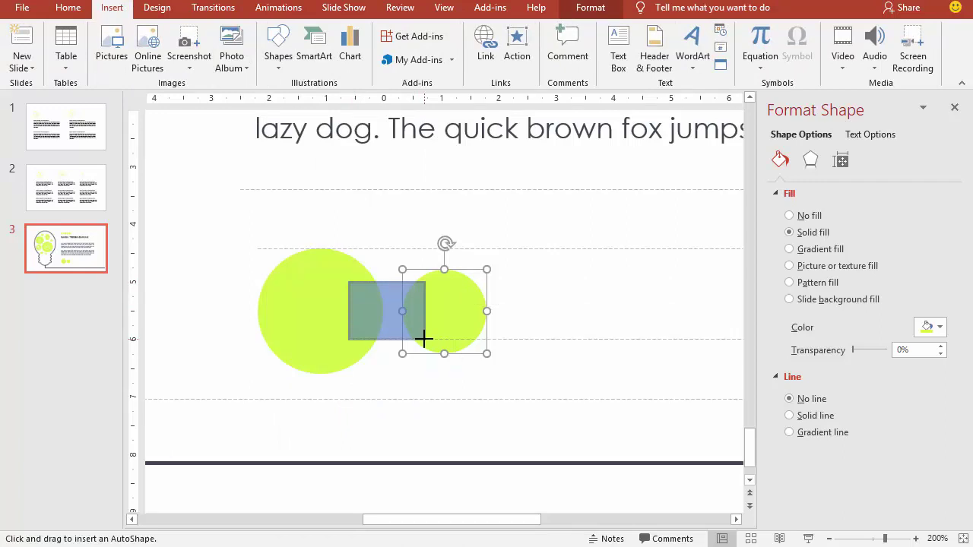
{"action": "right_click", "coordinate": [388, 319]}
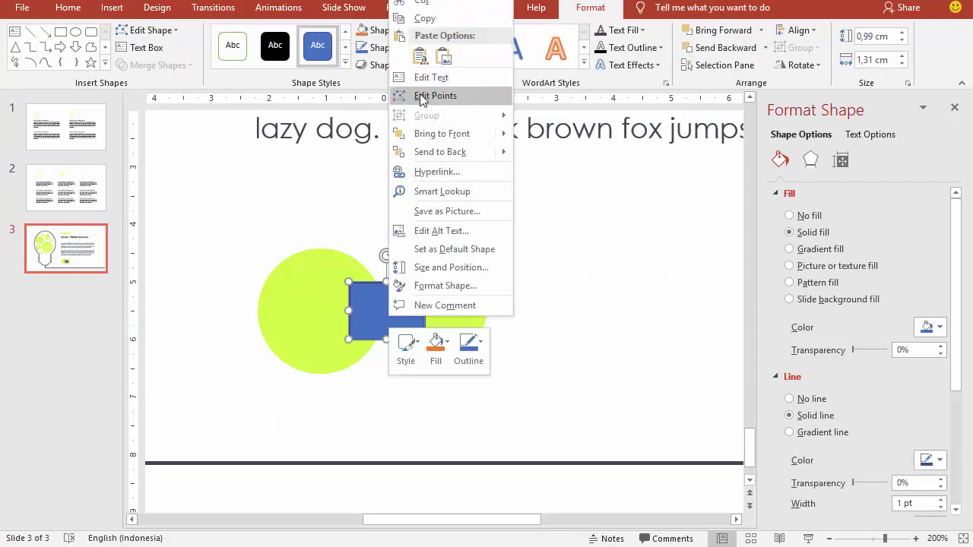
{"action": "left_click", "coordinate": [422, 98]}
{"action": "left_click_drag", "start_coordinate": [348, 282], "coordinate": [349, 270]}
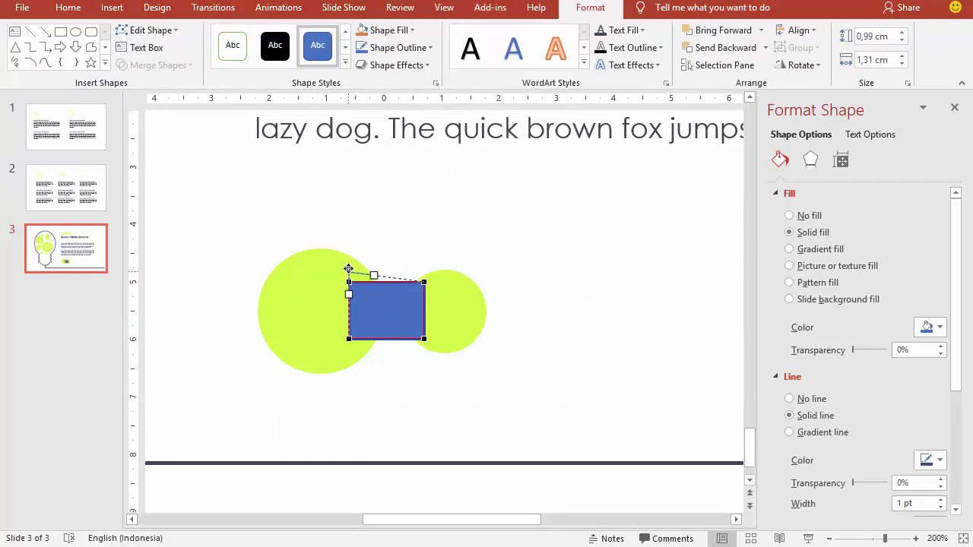
{"action": "left_click_drag", "start_coordinate": [350, 340], "coordinate": [348, 348]}
Step: Give the connector no outline and a light grey fill at 22% transparency
{"action": "left_click", "coordinate": [807, 399]}
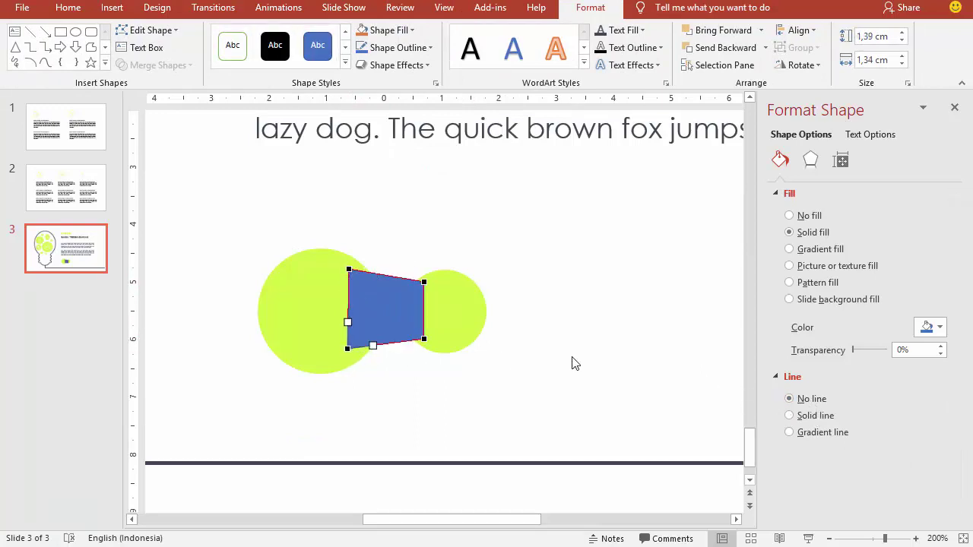
{"action": "left_click", "coordinate": [943, 327]}
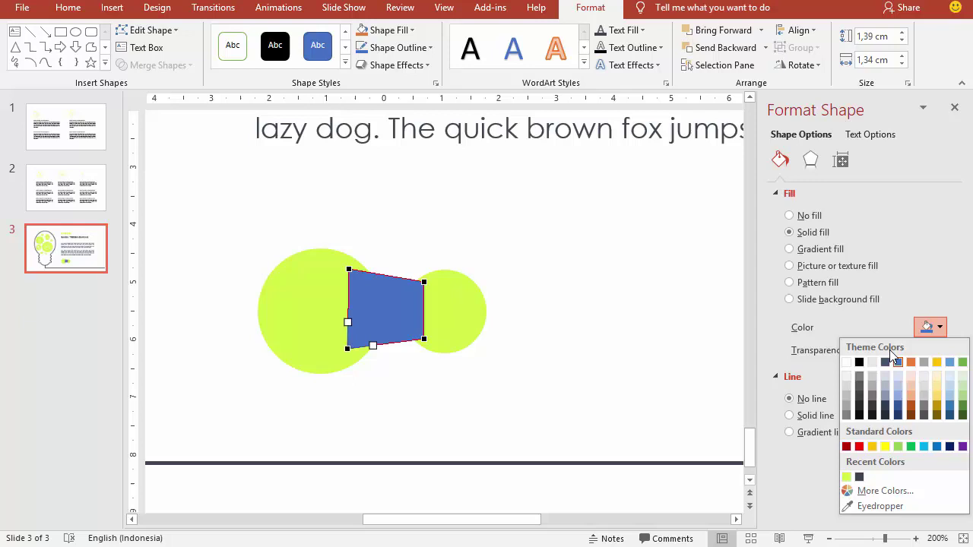
{"action": "left_click", "coordinate": [853, 378]}
{"action": "left_click_drag", "start_coordinate": [852, 350], "coordinate": [858, 350]}
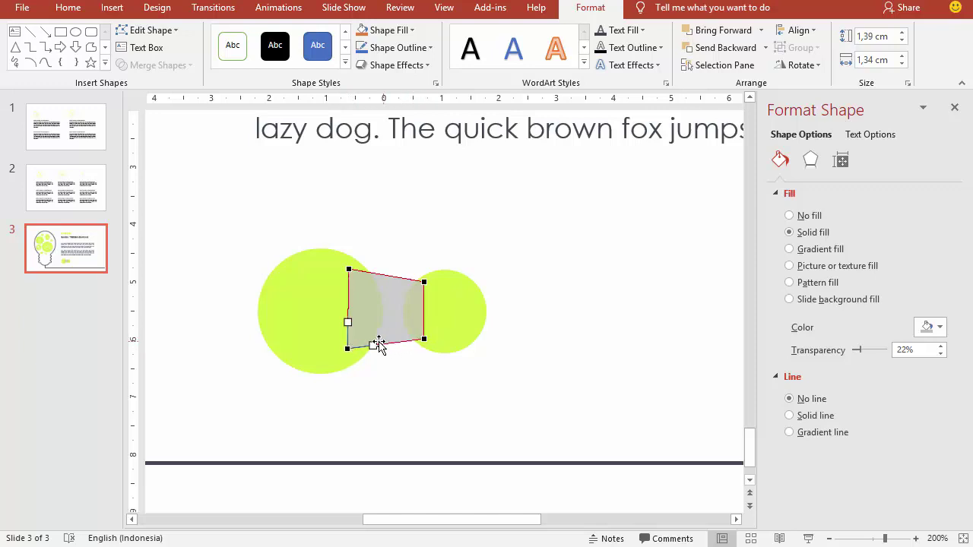
Step: Curve the connector's bottom edge inward and adjust its left corner points
{"action": "mouse_move", "coordinate": [375, 343]}
{"action": "left_mouse_down"}
{"action": "mouse_move", "coordinate": [378, 334]}
{"action": "mouse_move", "coordinate": [423, 346]}
{"action": "left_mouse_up"}
{"action": "left_click", "coordinate": [422, 340]}
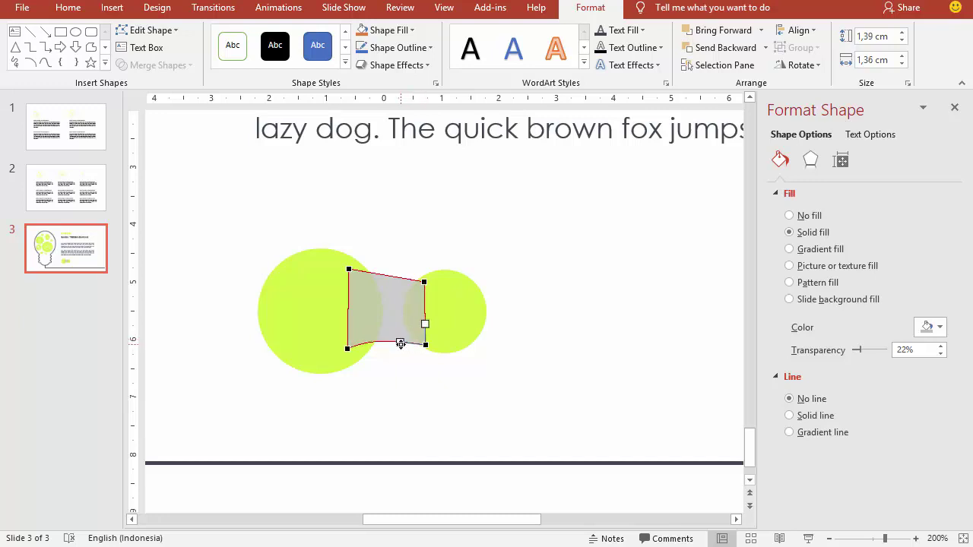
{"action": "left_click", "coordinate": [348, 348]}
{"action": "left_click_drag", "start_coordinate": [348, 348], "coordinate": [348, 360]}
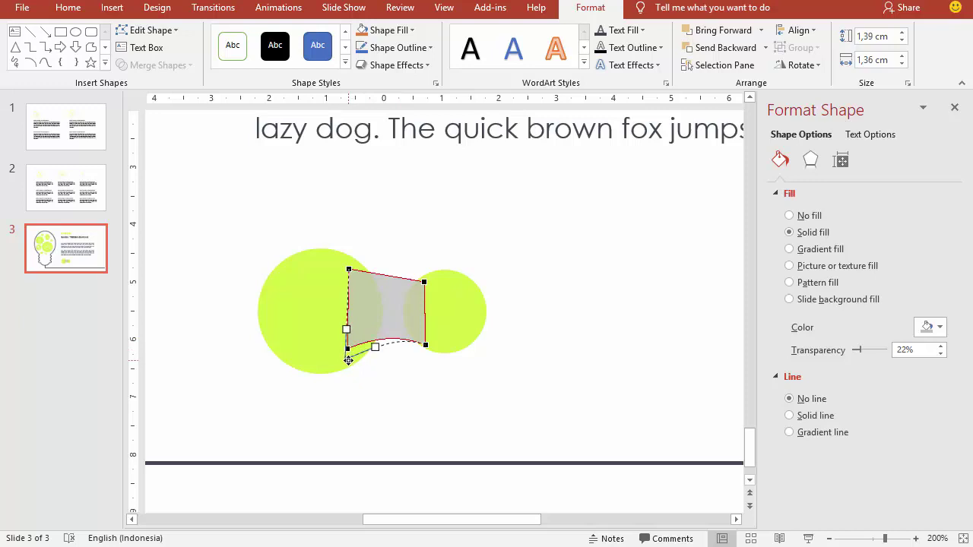
{"action": "left_click_drag", "start_coordinate": [348, 269], "coordinate": [291, 283]}
{"action": "left_click", "coordinate": [261, 213]}
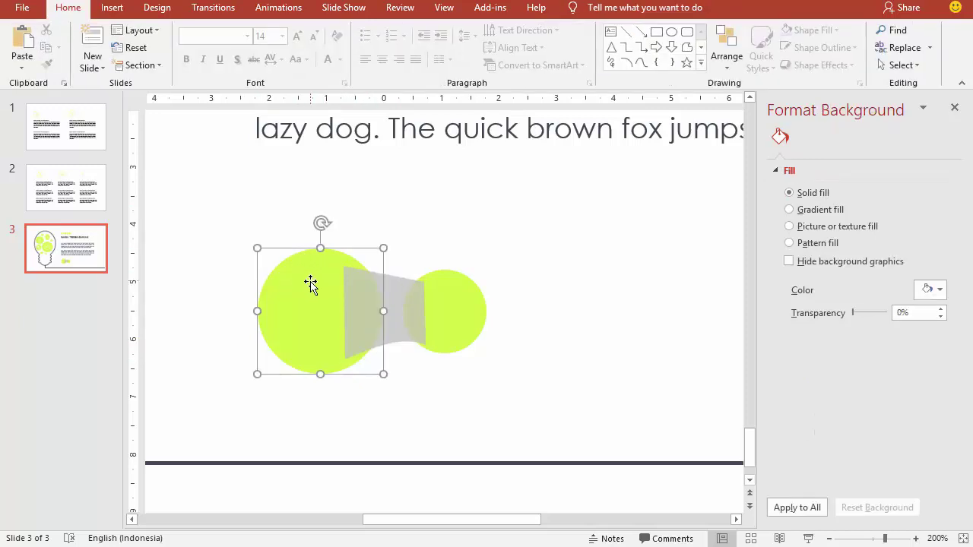
Step: Refine the connector's points, curve its top edge inward, and shift it slightly left
{"action": "left_click", "coordinate": [385, 295]}
{"action": "right_click", "coordinate": [386, 295]}
{"action": "left_click", "coordinate": [432, 95]}
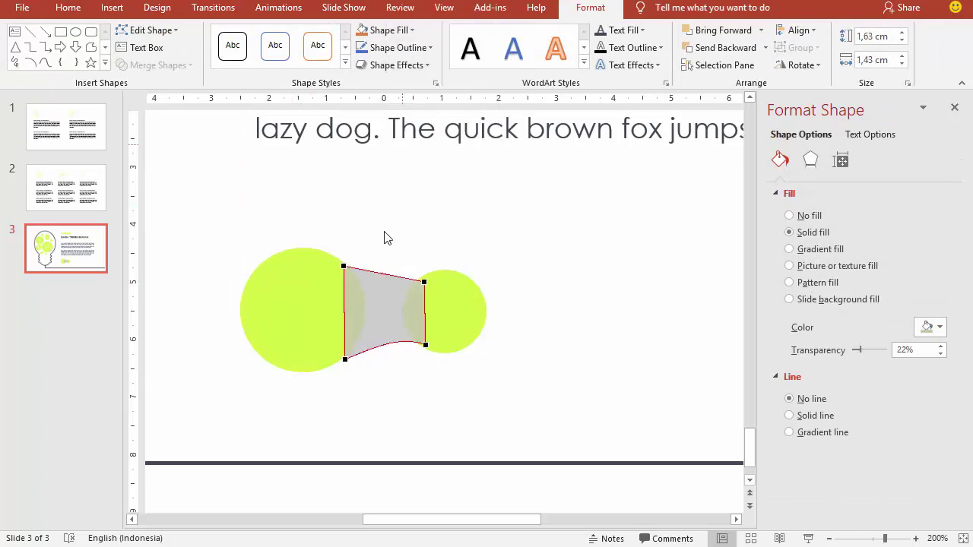
{"action": "left_click_drag", "start_coordinate": [346, 361], "coordinate": [341, 356]}
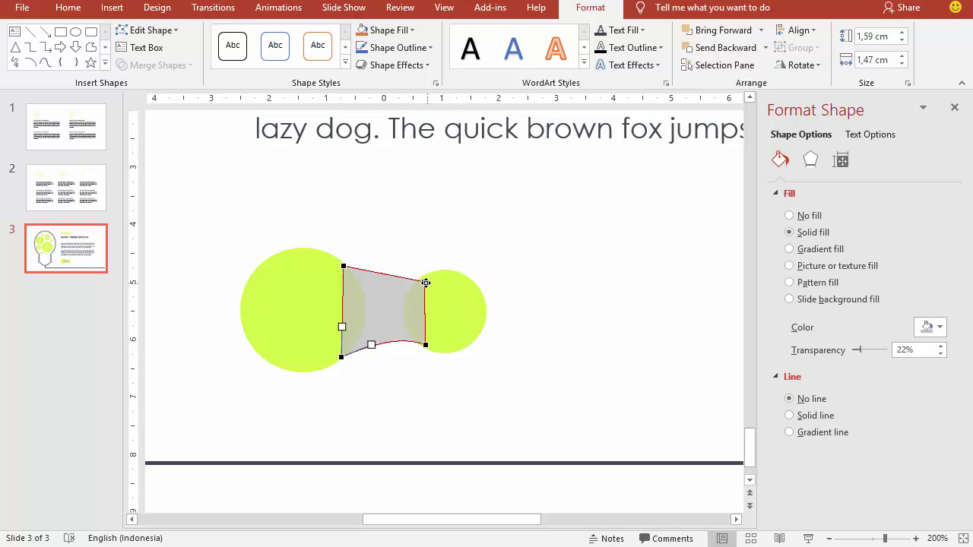
{"action": "left_click_drag", "start_coordinate": [426, 282], "coordinate": [393, 289]}
{"action": "left_click", "coordinate": [343, 266]}
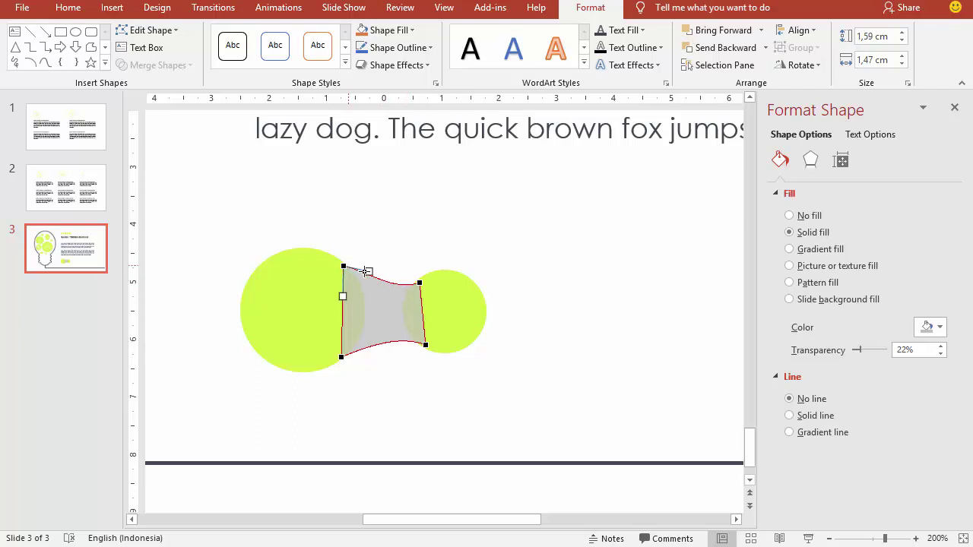
{"action": "left_click", "coordinate": [376, 288]}
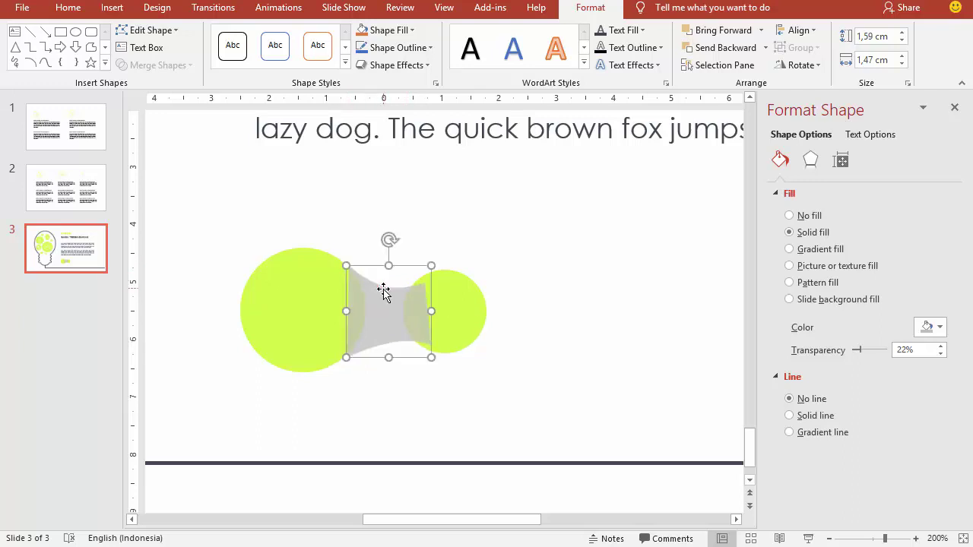
{"action": "left_click_drag", "start_coordinate": [384, 313], "coordinate": [372, 310]}
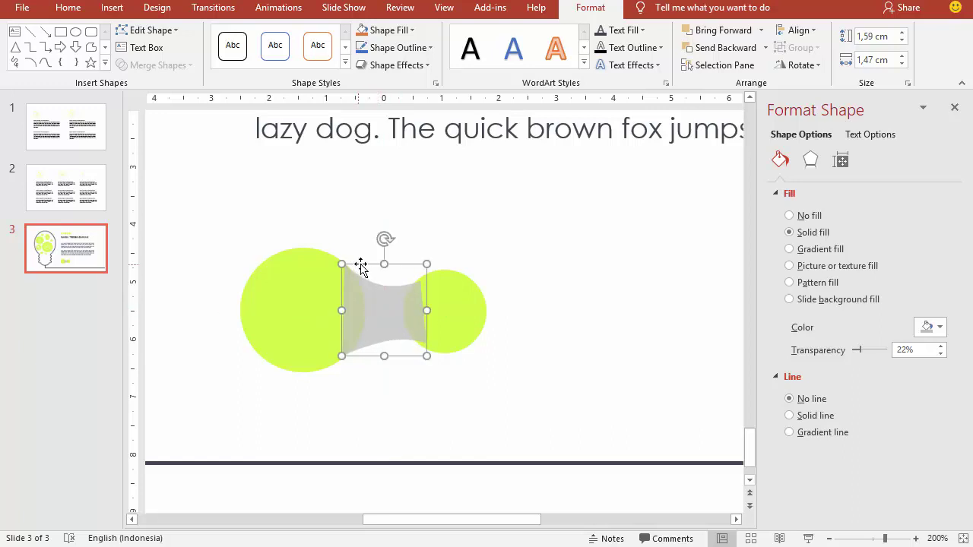
Step: Draw an outline-free 28%-transparent blue oval over the connector's top and copy it below
{"action": "left_click", "coordinate": [111, 8]}
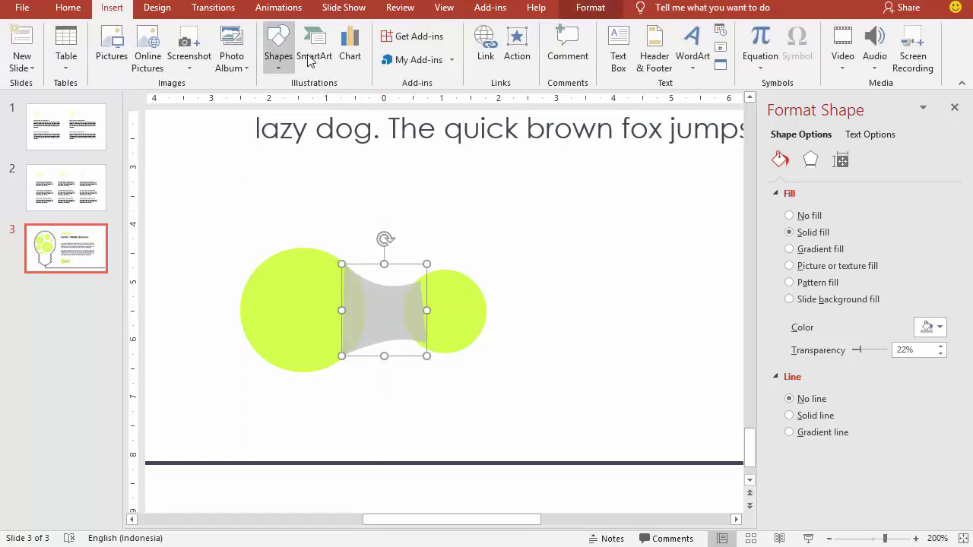
{"action": "left_click", "coordinate": [279, 45]}
{"action": "left_click", "coordinate": [345, 107]}
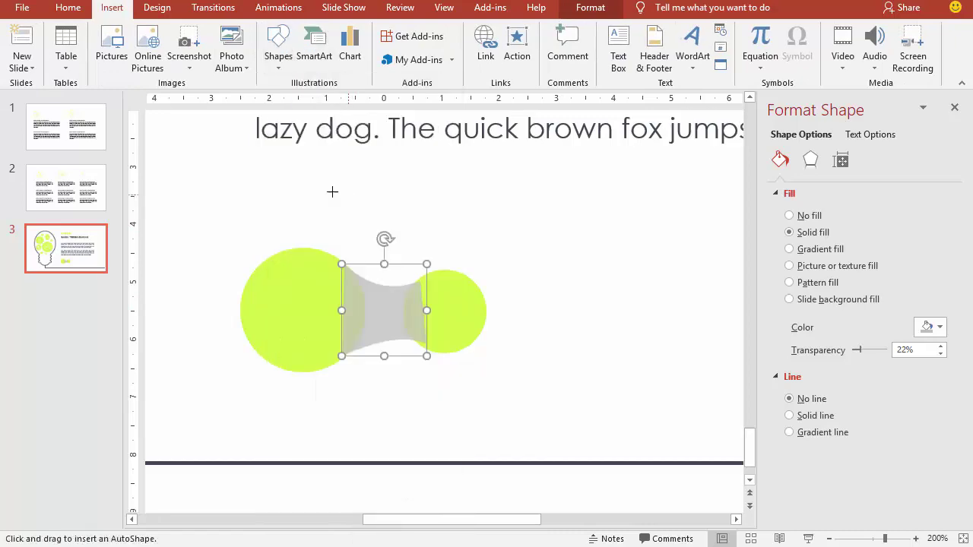
{"action": "mouse_move", "coordinate": [320, 180]}
{"action": "left_mouse_down"}
{"action": "mouse_move", "coordinate": [407, 259]}
{"action": "mouse_move", "coordinate": [460, 288]}
{"action": "left_mouse_up"}
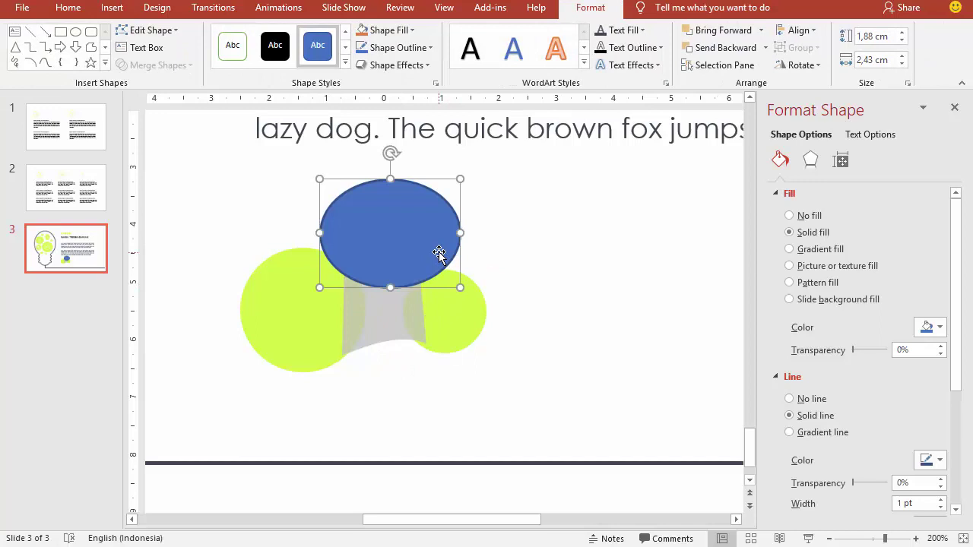
{"action": "left_click_drag", "start_coordinate": [439, 236], "coordinate": [449, 244]}
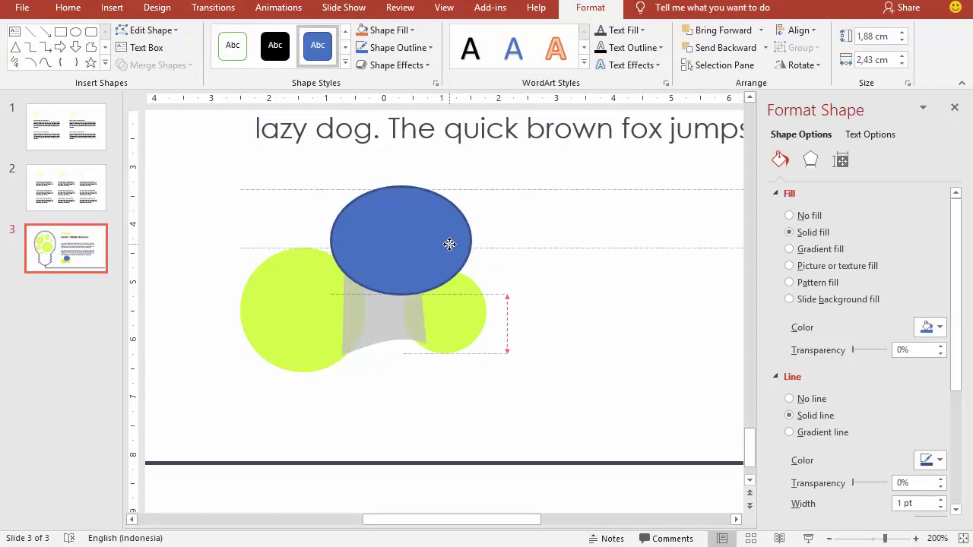
{"action": "left_click", "coordinate": [824, 398]}
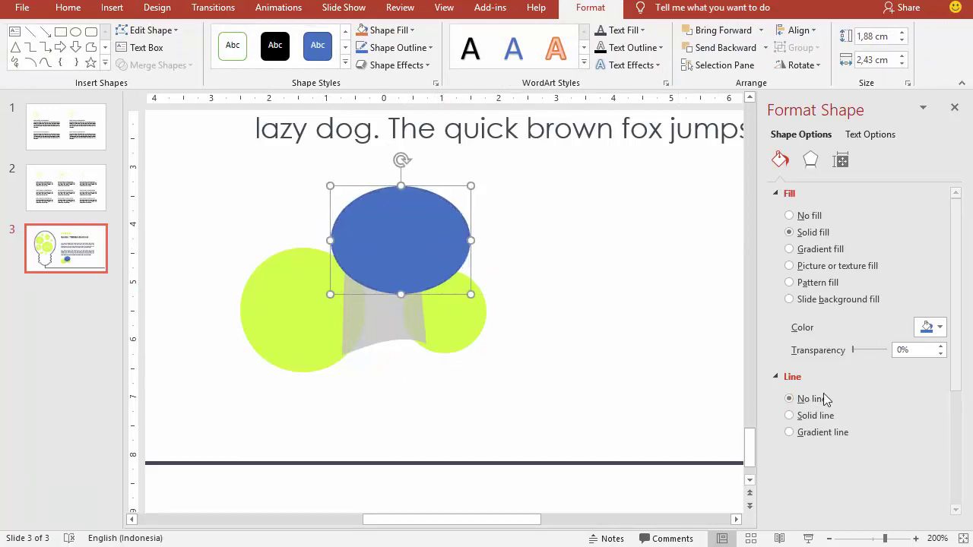
{"action": "left_click", "coordinate": [862, 350]}
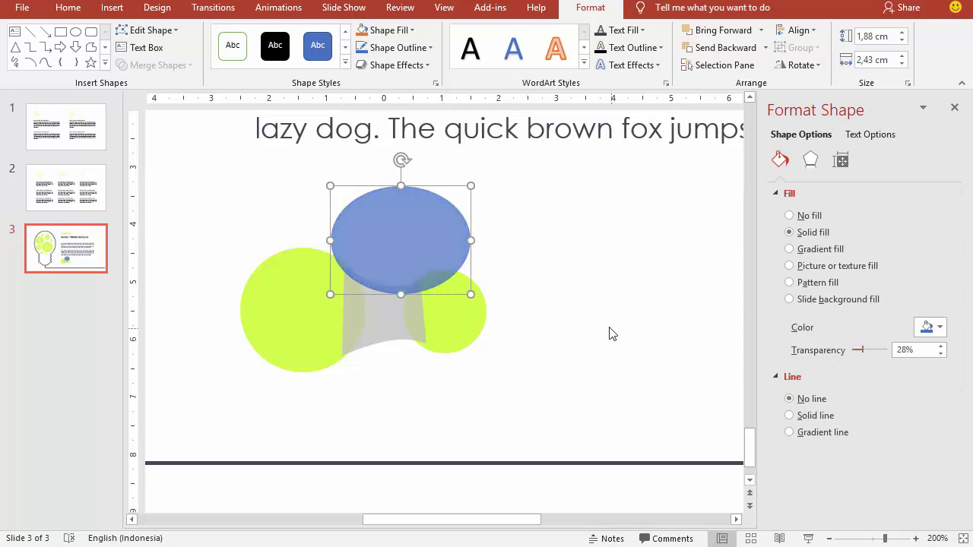
{"action": "left_click_drag", "start_coordinate": [430, 224], "coordinate": [428, 367]}
Step: Subtract the top and bottom blue ovals from the grey connector
{"action": "left_click", "coordinate": [388, 320]}
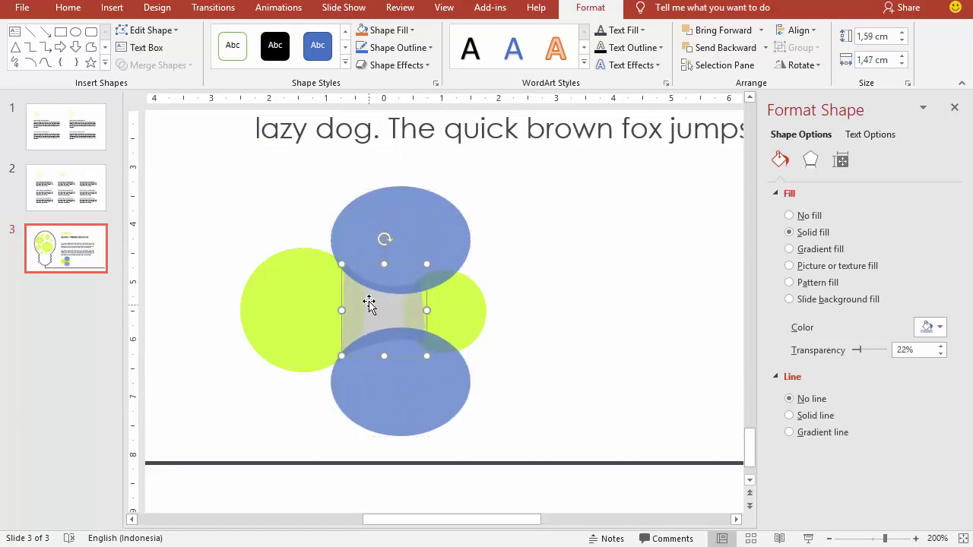
{"action": "left_click", "coordinate": [386, 235], "text": "shift"}
{"action": "left_click", "coordinate": [155, 65]}
{"action": "left_click", "coordinate": [159, 157]}
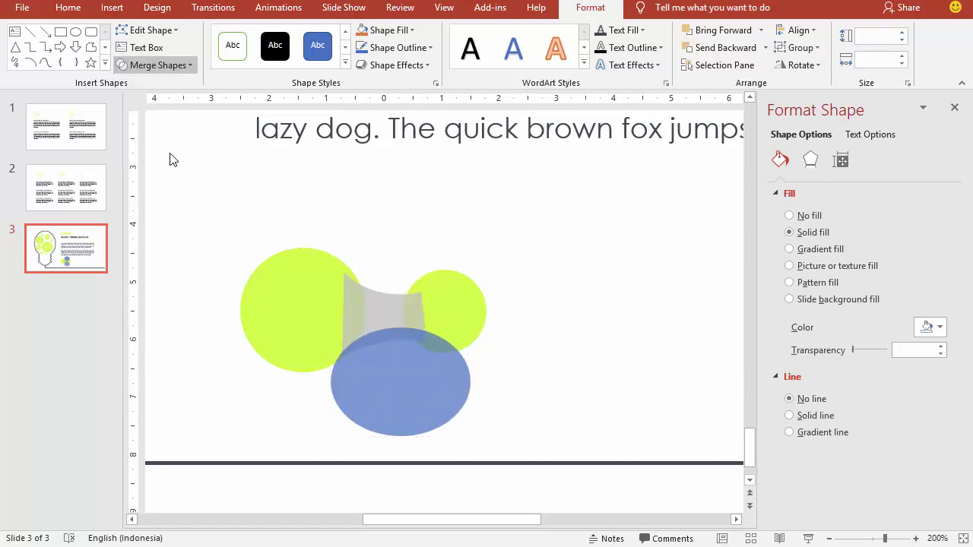
{"action": "left_click", "coordinate": [418, 378], "text": "shift"}
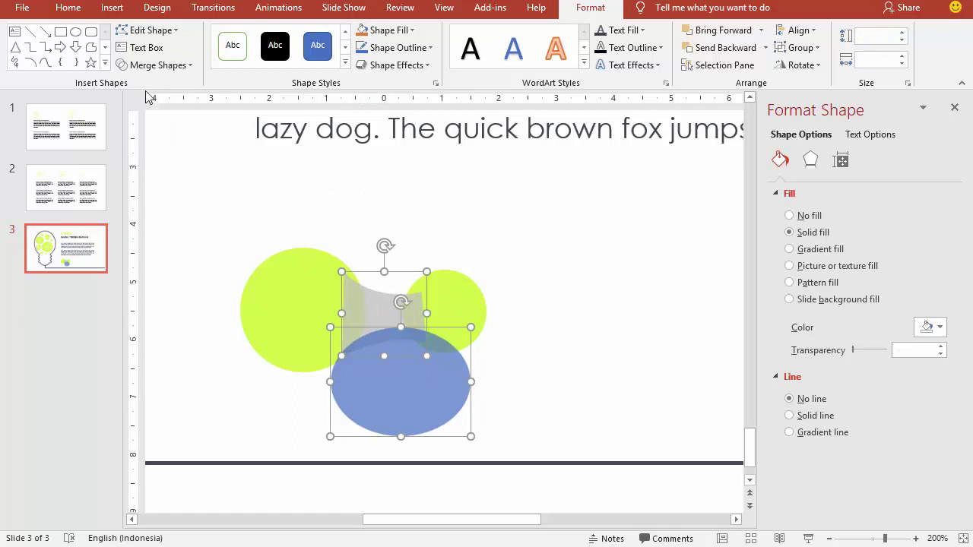
{"action": "left_click", "coordinate": [156, 65]}
{"action": "left_click", "coordinate": [159, 157]}
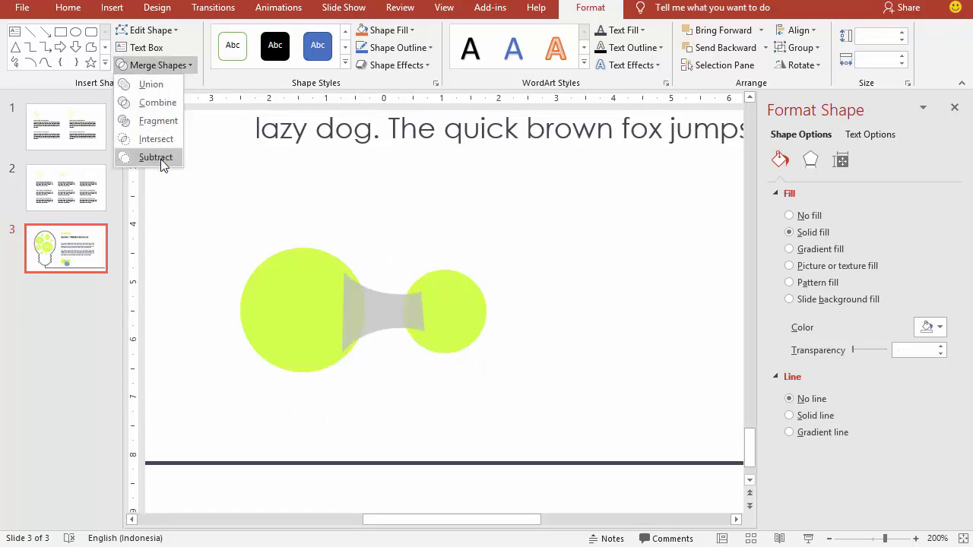
Step: Union both circles and the connector into one 2.18 × 4.28 cm dumbbell, deleting a stray neck vertex
{"action": "left_click", "coordinate": [445, 298]}
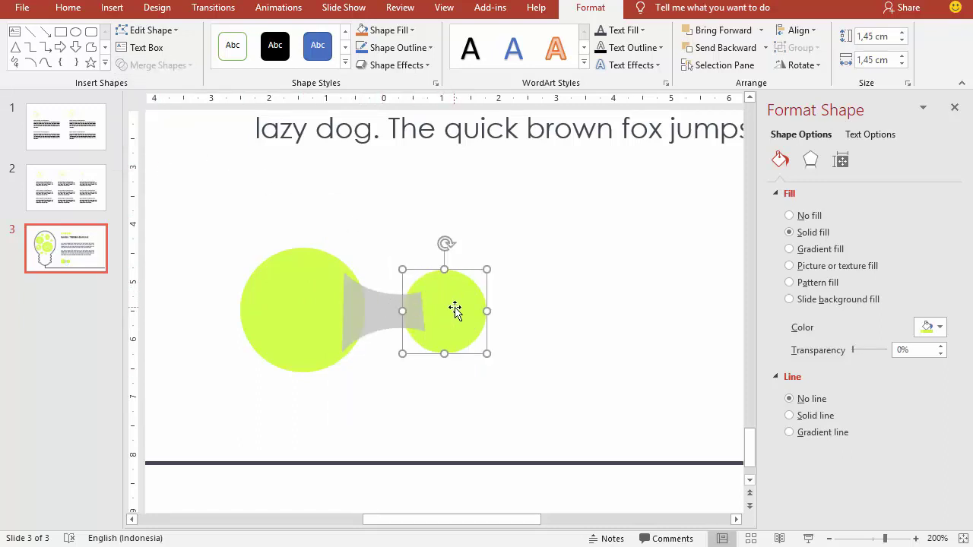
{"action": "left_click", "coordinate": [386, 307], "text": "shift"}
{"action": "left_click", "coordinate": [319, 307], "text": "shift"}
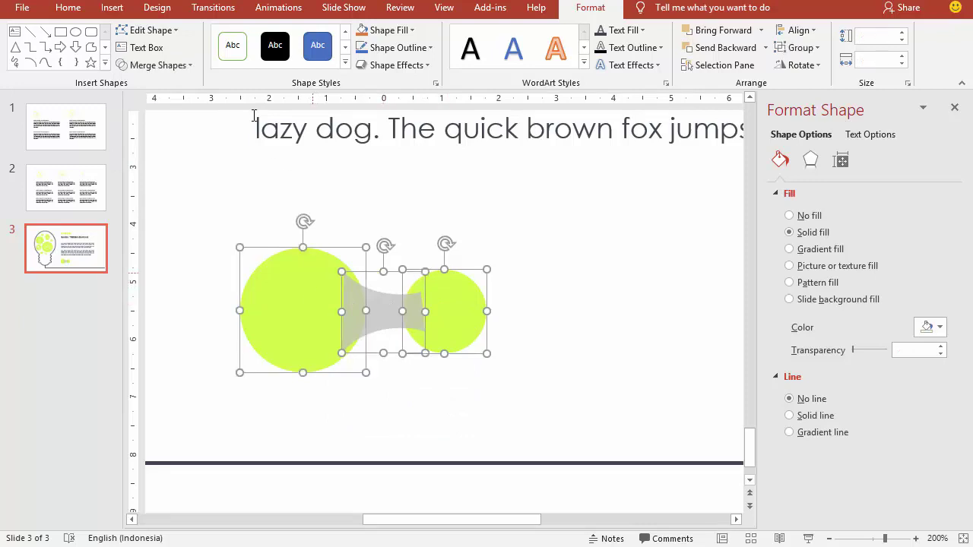
{"action": "left_click", "coordinate": [190, 65]}
{"action": "left_click", "coordinate": [174, 86]}
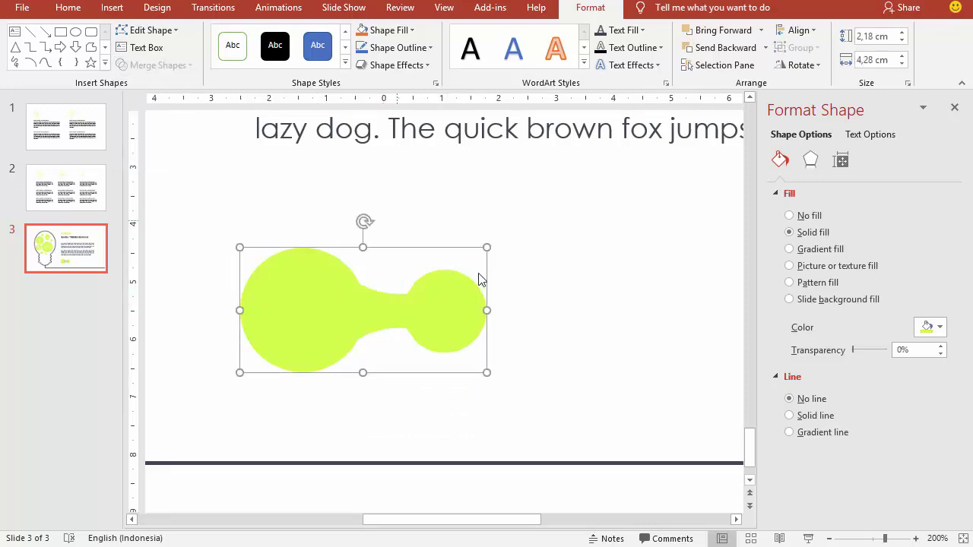
{"action": "right_click", "coordinate": [434, 309]}
{"action": "left_click", "coordinate": [462, 112]}
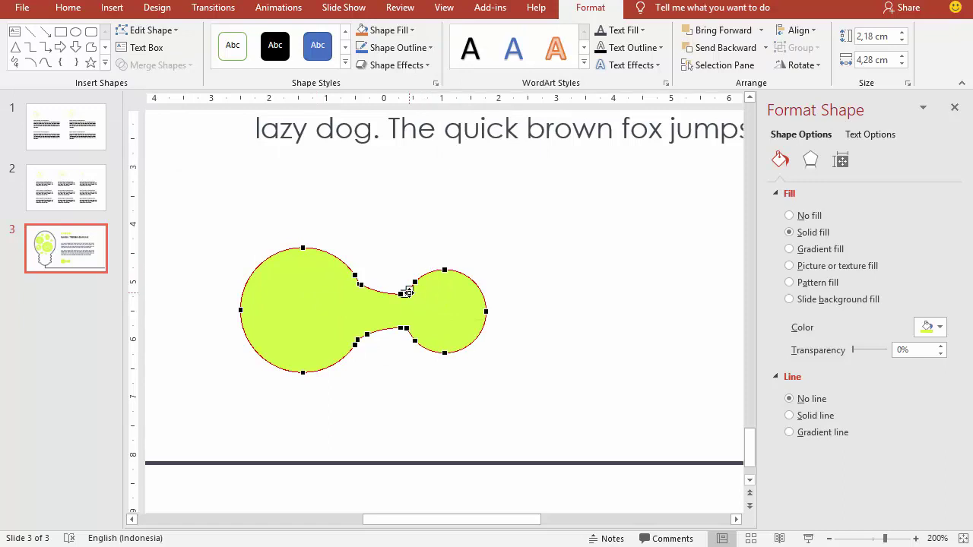
{"action": "right_click", "coordinate": [409, 292]}
{"action": "left_click", "coordinate": [441, 323]}
{"action": "left_click", "coordinate": [434, 356]}
{"action": "left_click", "coordinate": [553, 314]}
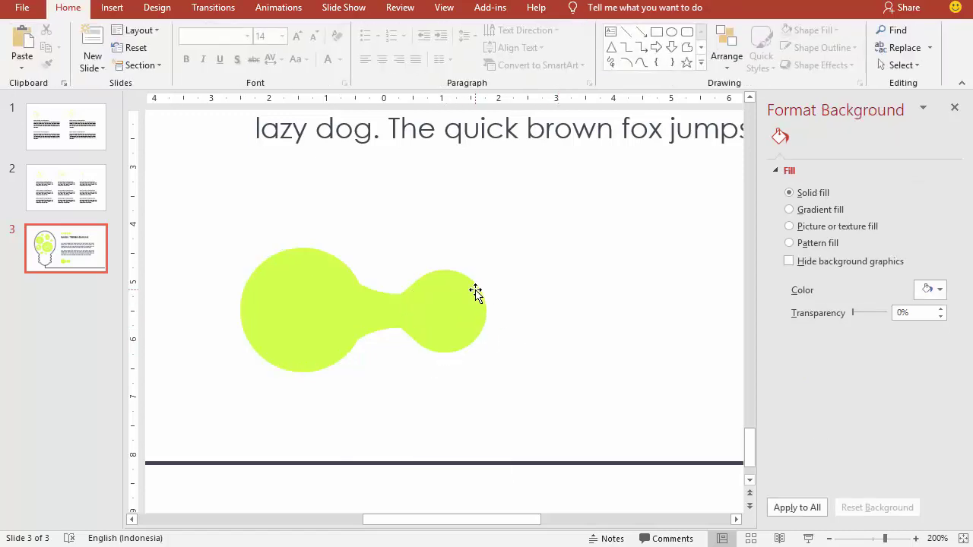
{"action": "scroll", "coordinate": [476, 297], "scroll_direction": "down", "scroll_amount": 7, "text": "ctrl"}
{"action": "scroll", "coordinate": [476, 299], "scroll_direction": "down", "scroll_amount": 7, "text": "ctrl"}
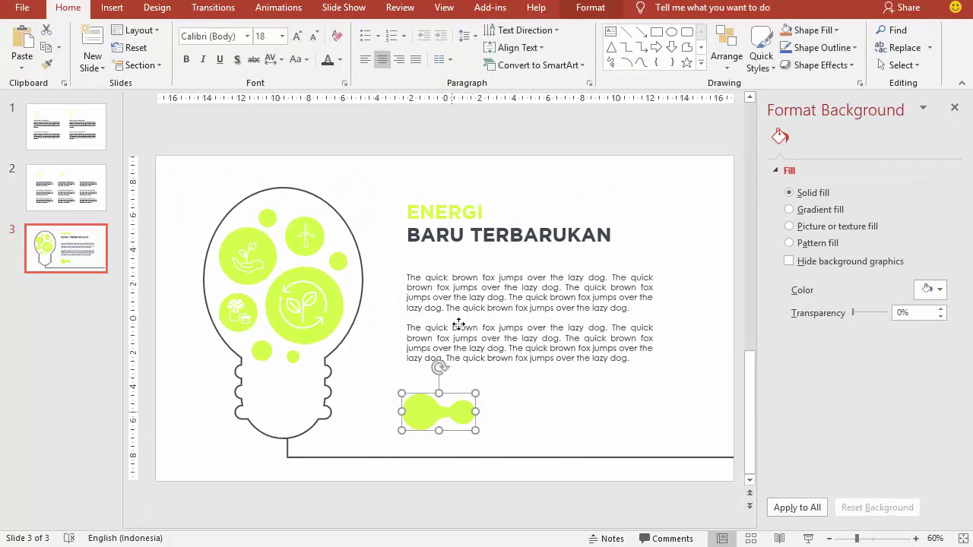
Step: Shrink the dumbbell and set it under the title, moving the body text slightly lower
{"action": "mouse_move", "coordinate": [451, 408]}
{"action": "left_mouse_down"}
{"action": "mouse_move", "coordinate": [445, 252]}
{"action": "mouse_move", "coordinate": [430, 259]}
{"action": "mouse_move", "coordinate": [446, 267]}
{"action": "left_mouse_up"}
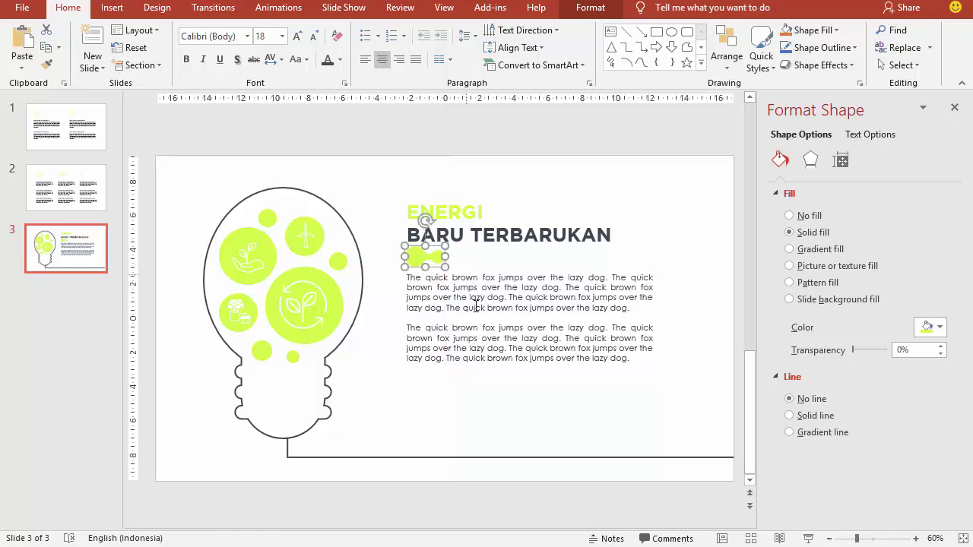
{"action": "scroll", "coordinate": [452, 251], "scroll_direction": "up", "scroll_amount": 2, "text": "ctrl"}
{"action": "scroll", "coordinate": [452, 250], "scroll_direction": "up", "scroll_amount": 6, "text": "ctrl"}
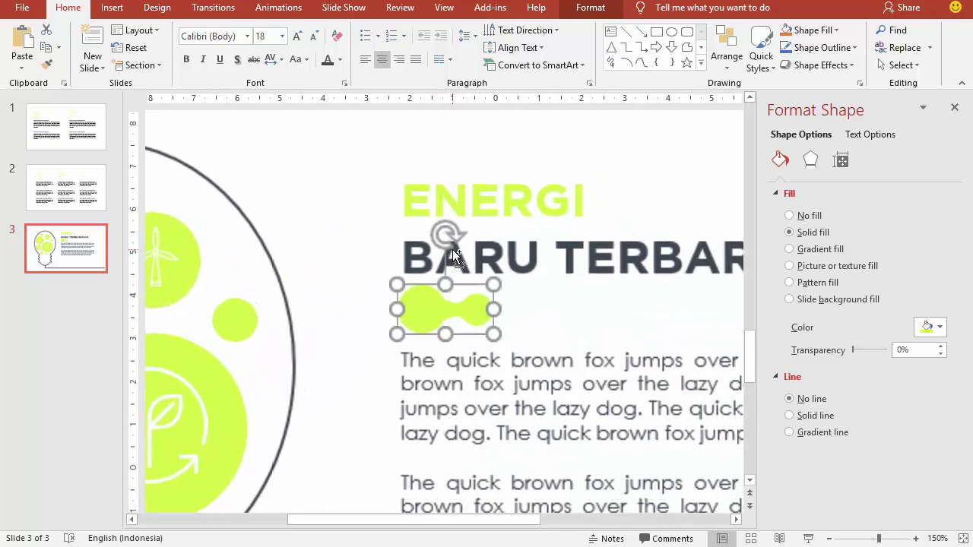
{"action": "scroll", "coordinate": [452, 250], "scroll_direction": "up", "scroll_amount": 1, "text": "ctrl"}
{"action": "left_click_drag", "start_coordinate": [484, 289], "coordinate": [440, 308]}
{"action": "left_click", "coordinate": [477, 389]}
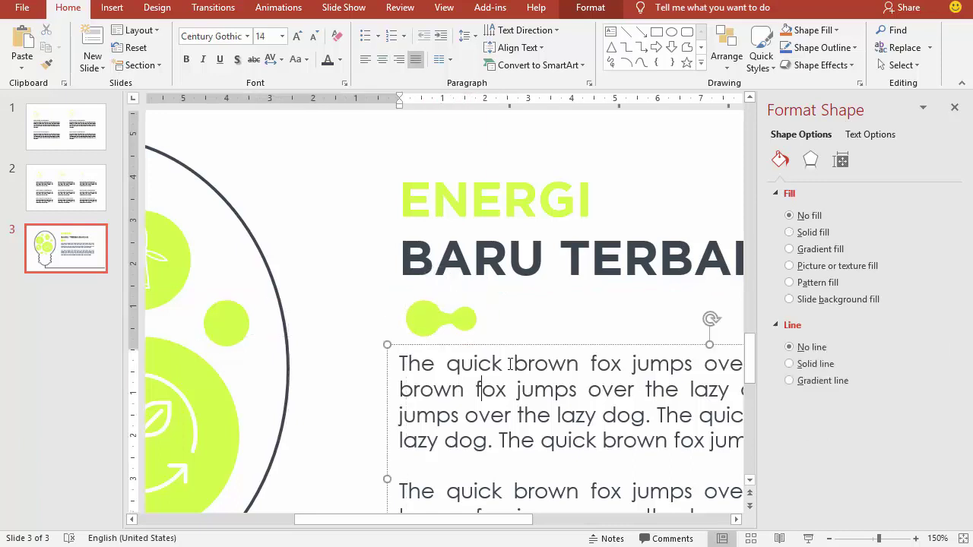
{"action": "left_click_drag", "start_coordinate": [511, 346], "coordinate": [505, 369]}
{"action": "left_click", "coordinate": [435, 314]}
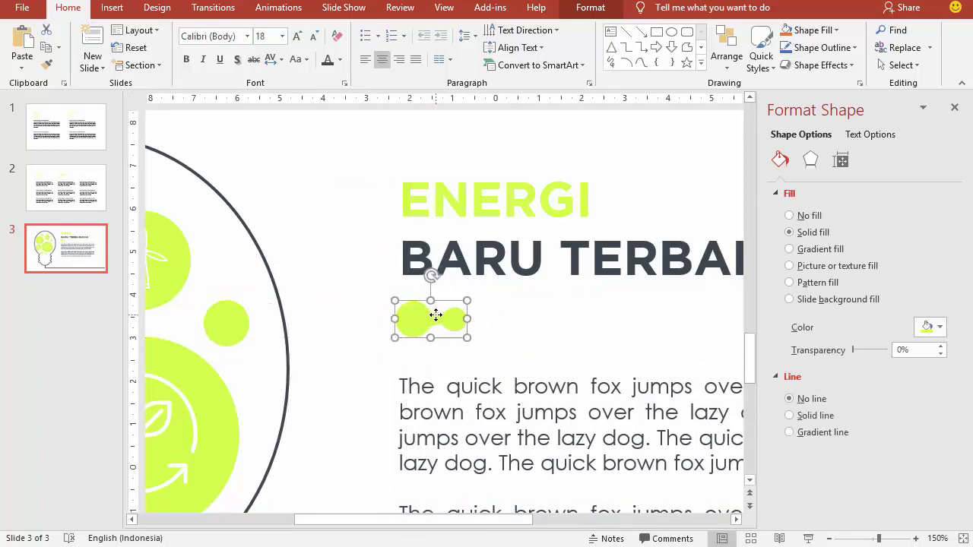
Step: Draw a small outline-free yellow-green oval dot just right of the dumbbell
{"action": "left_click", "coordinate": [111, 8]}
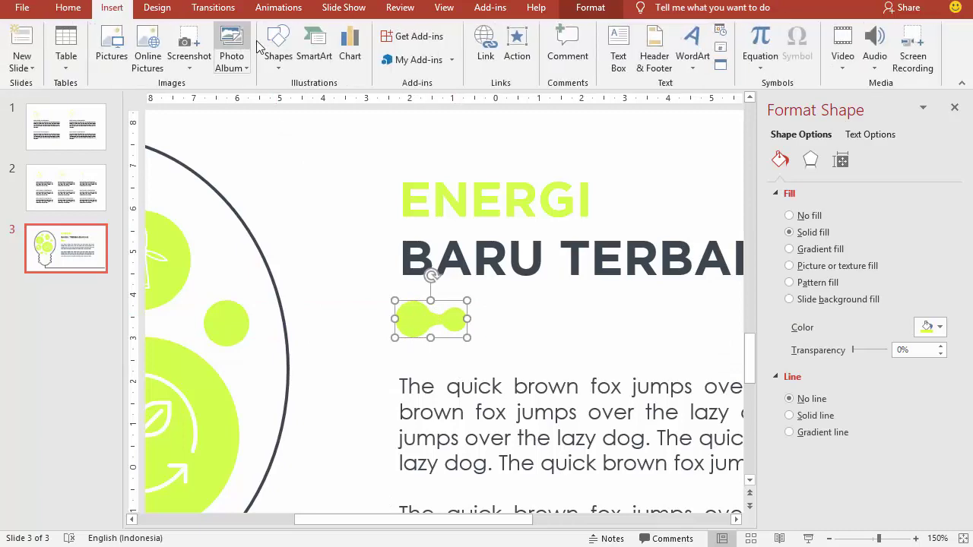
{"action": "left_click", "coordinate": [278, 50]}
{"action": "left_click", "coordinate": [333, 100]}
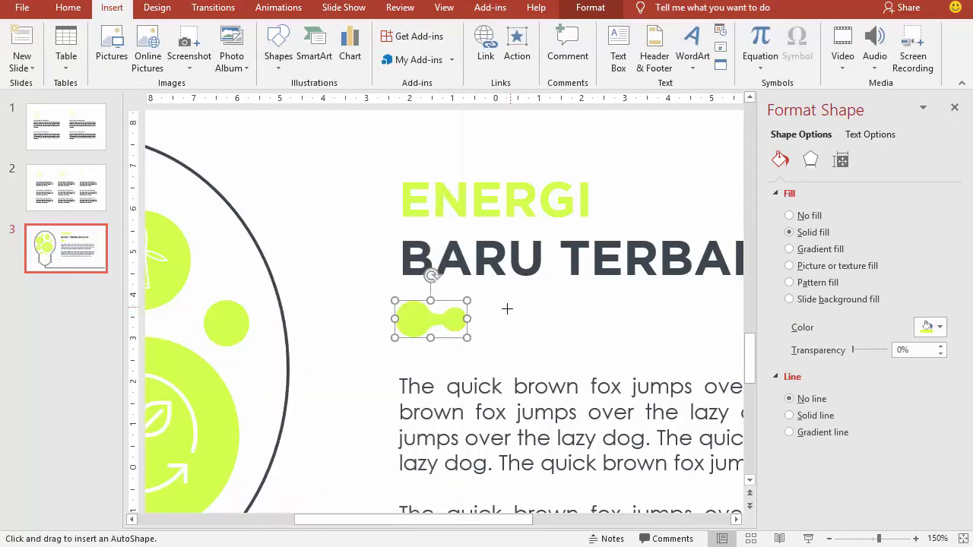
{"action": "left_click_drag", "start_coordinate": [492, 308], "coordinate": [514, 328]}
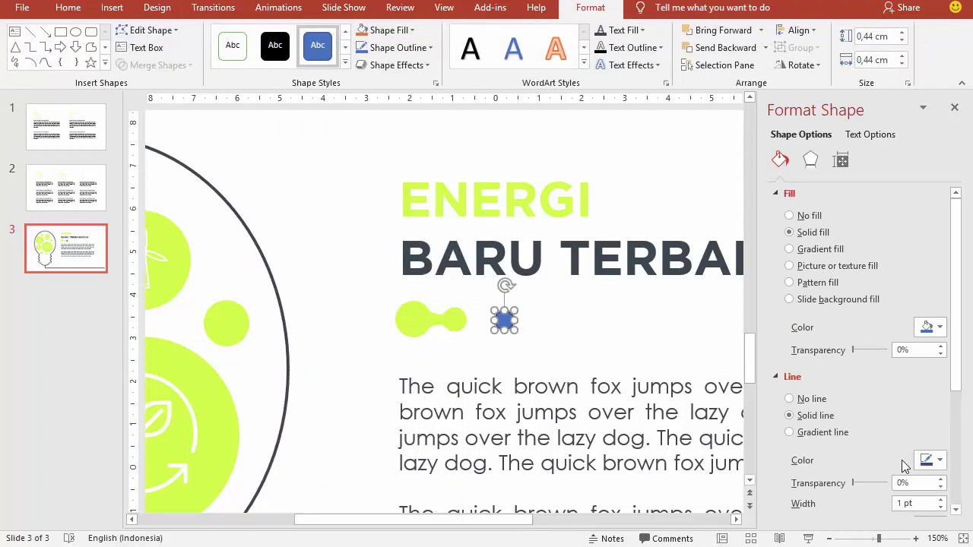
{"action": "left_click", "coordinate": [811, 398]}
{"action": "left_click", "coordinate": [928, 326]}
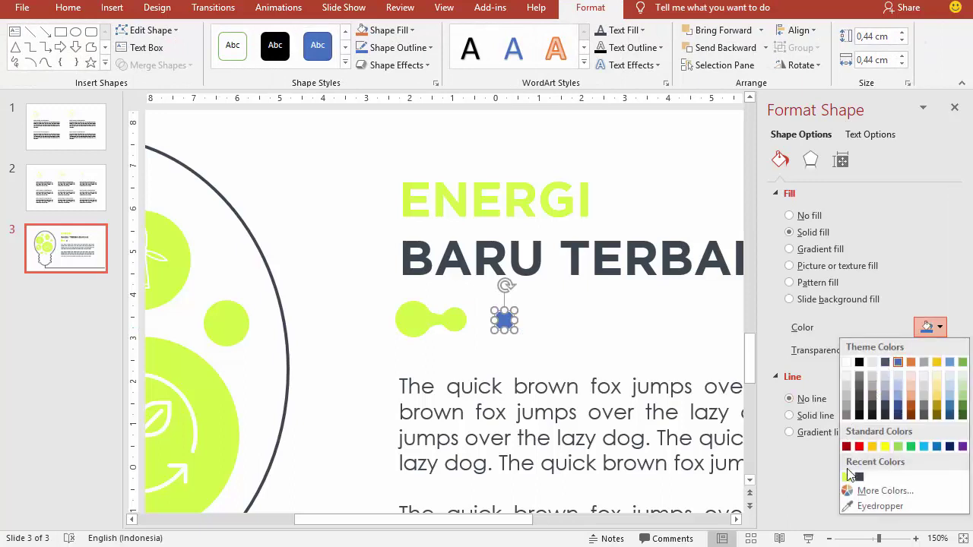
{"action": "left_click", "coordinate": [847, 476]}
{"action": "left_click_drag", "start_coordinate": [503, 321], "coordinate": [484, 320]}
Step: Align the title, body text and accent shapes to the left
{"action": "scroll", "coordinate": [549, 361], "scroll_direction": "down", "scroll_amount": 9, "text": "ctrl"}
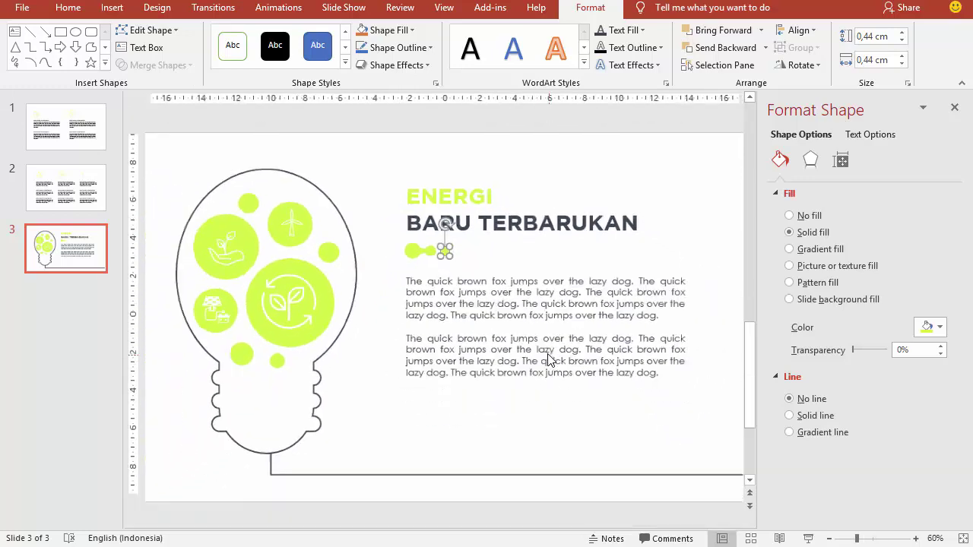
{"action": "scroll", "coordinate": [548, 361], "scroll_direction": "down", "scroll_amount": 1, "text": "ctrl"}
{"action": "left_click", "coordinate": [441, 289], "text": "shift"}
{"action": "left_click", "coordinate": [442, 238], "text": "shift"}
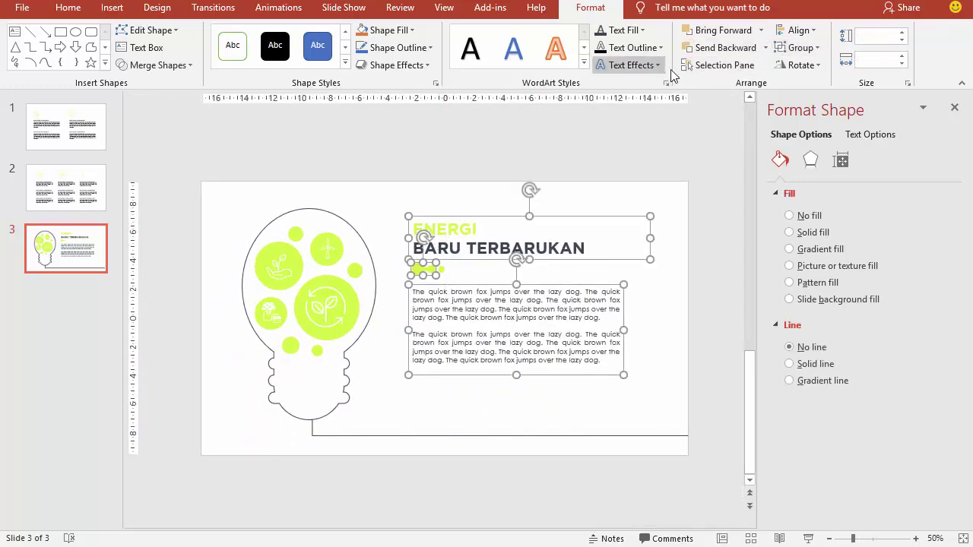
{"action": "left_click", "coordinate": [798, 31]}
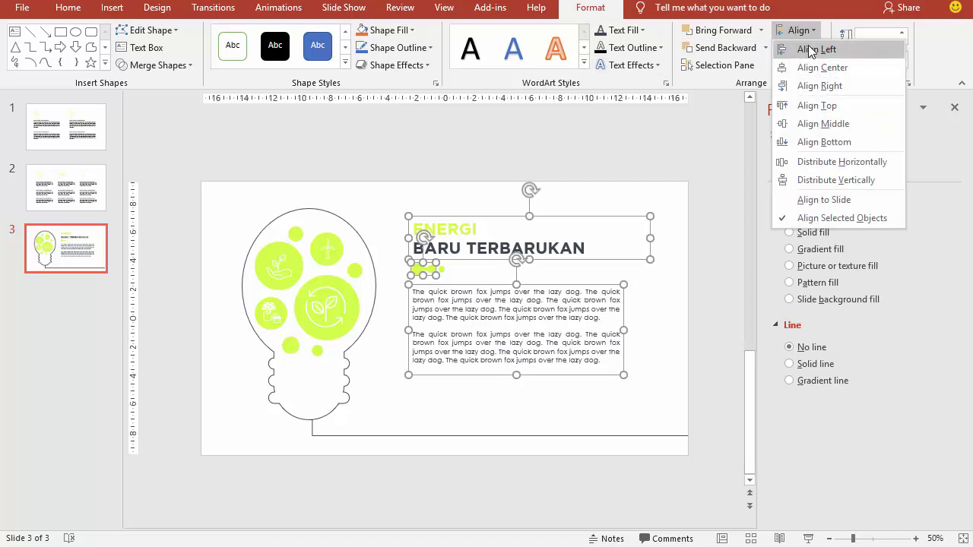
{"action": "left_click", "coordinate": [804, 46]}
{"action": "left_click", "coordinate": [614, 189]}
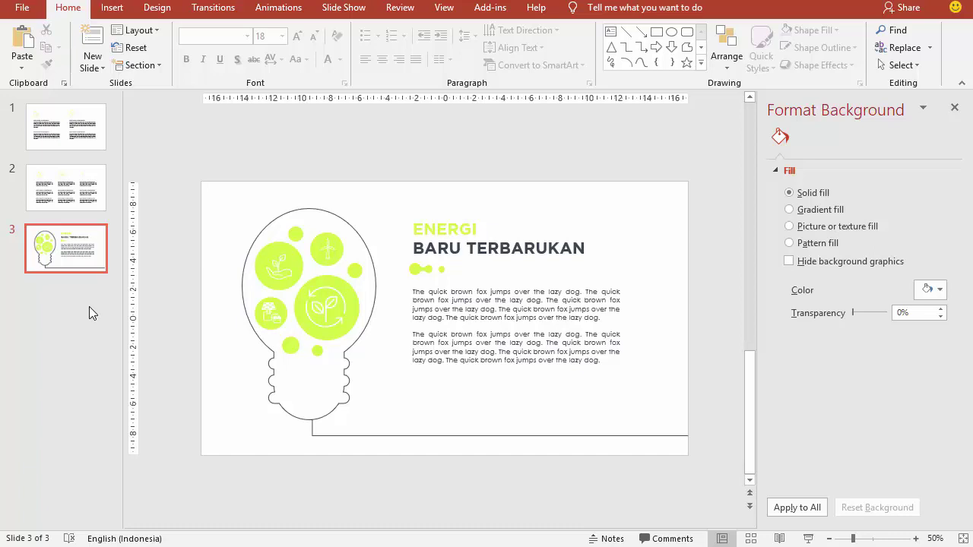
Step: Add a new slide 4 after slide 3 and delete its title and content placeholders
{"action": "right_click", "coordinate": [84, 303]}
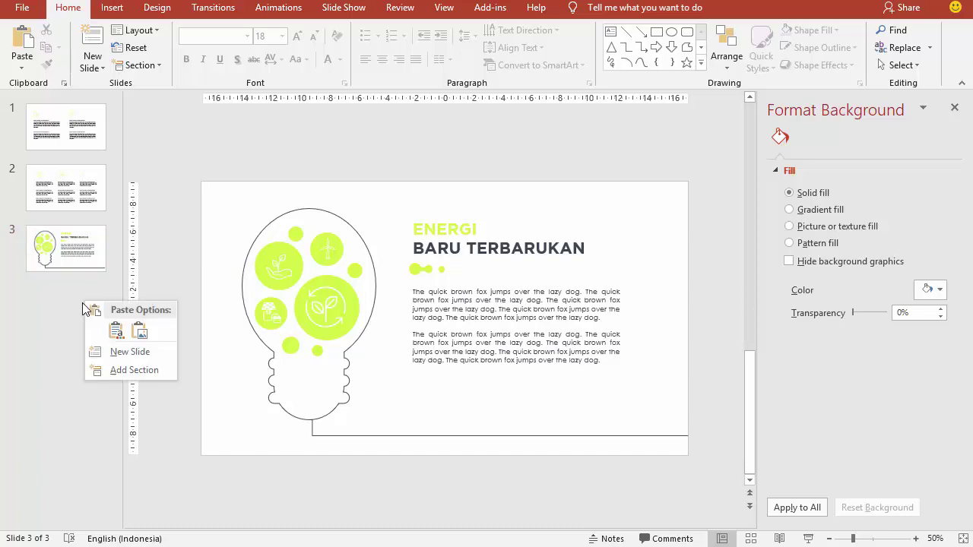
{"action": "left_click", "coordinate": [106, 352]}
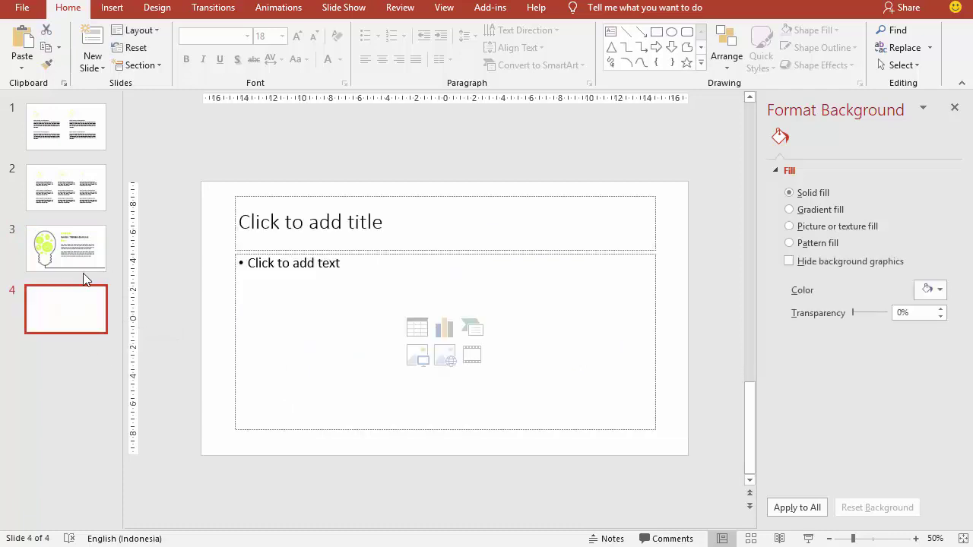
{"action": "left_click", "coordinate": [233, 221]}
{"action": "key", "text": "Delete"}
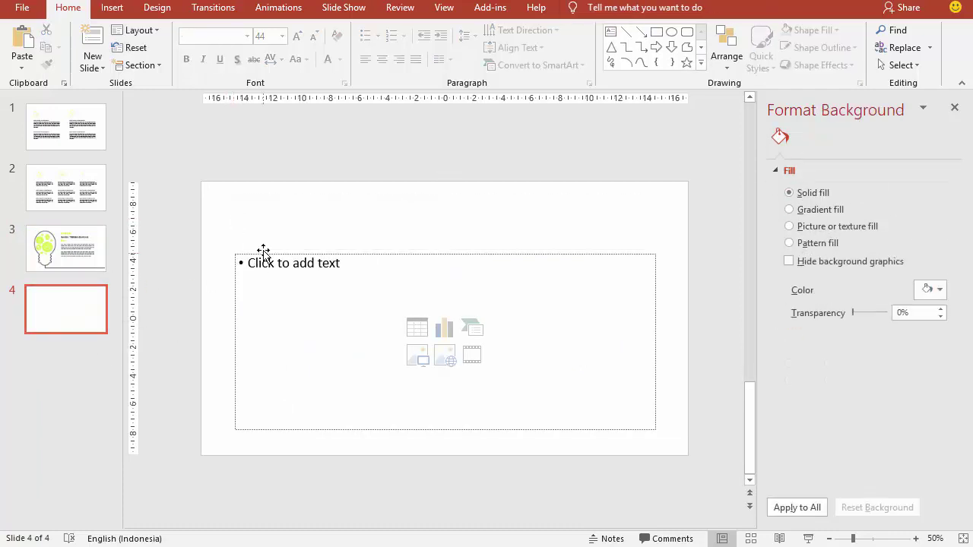
{"action": "left_click", "coordinate": [263, 251]}
{"action": "key", "text": "Delete"}
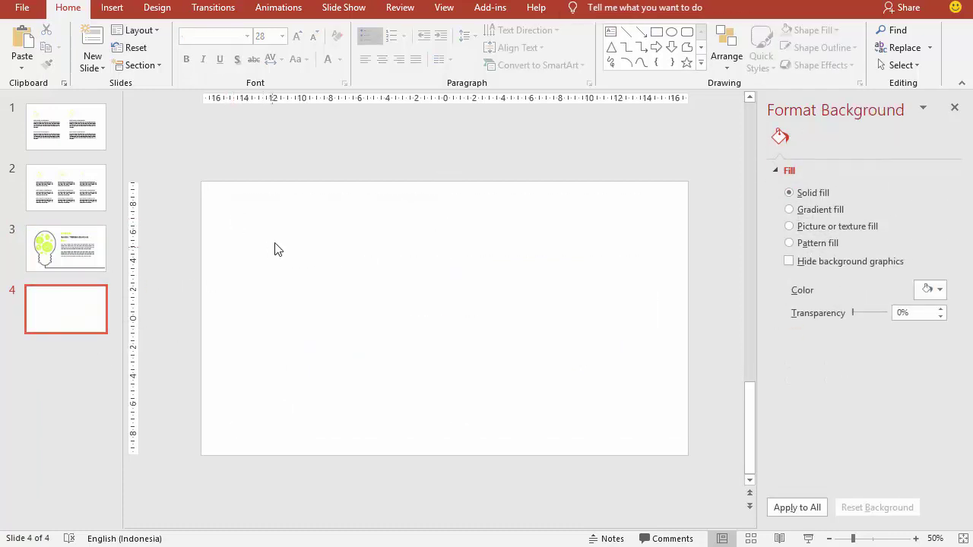
Step: Draw a circle near the top left with no outline and a dark grey fill
{"action": "left_click", "coordinate": [111, 8]}
{"action": "left_click", "coordinate": [278, 49]}
{"action": "left_click", "coordinate": [331, 100]}
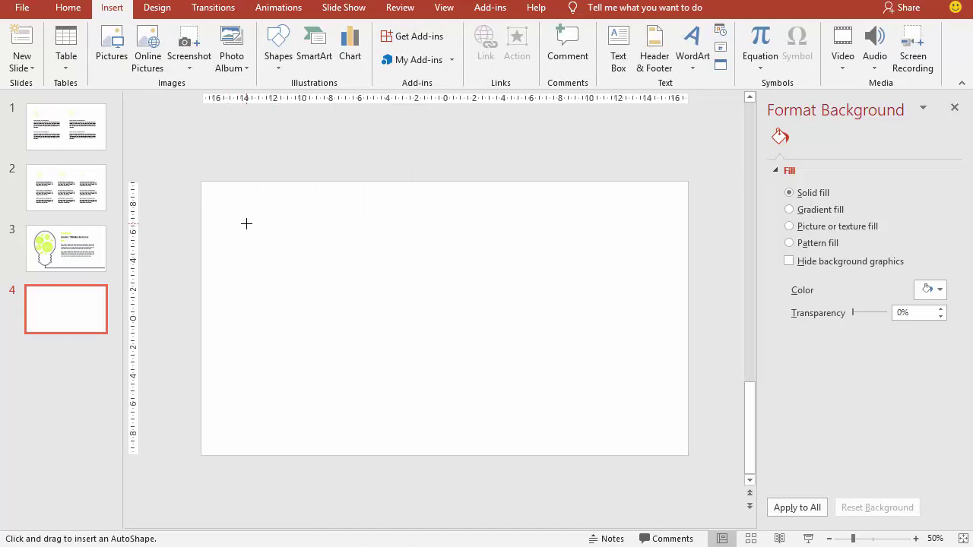
{"action": "left_click_drag", "start_coordinate": [272, 238], "coordinate": [325, 269]}
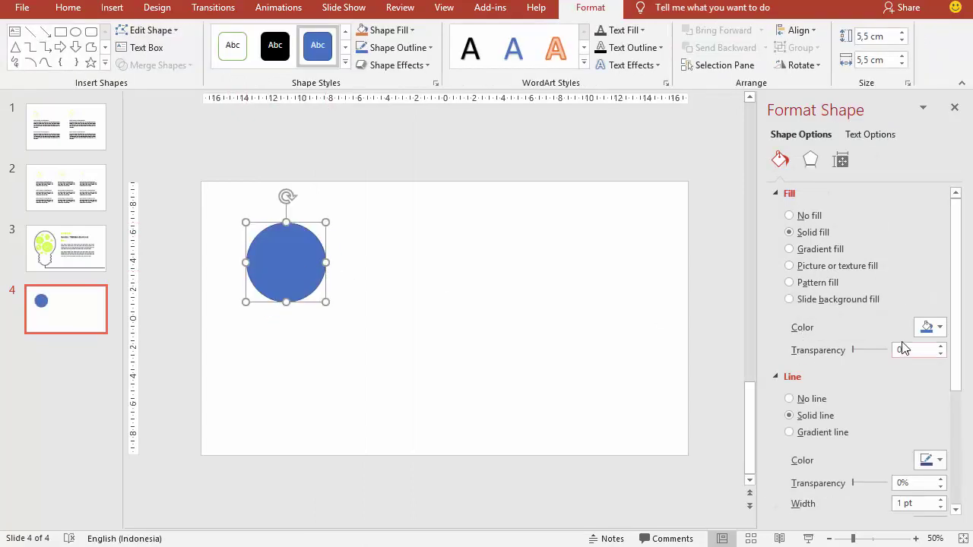
{"action": "left_click", "coordinate": [822, 400]}
{"action": "left_click", "coordinate": [929, 327]}
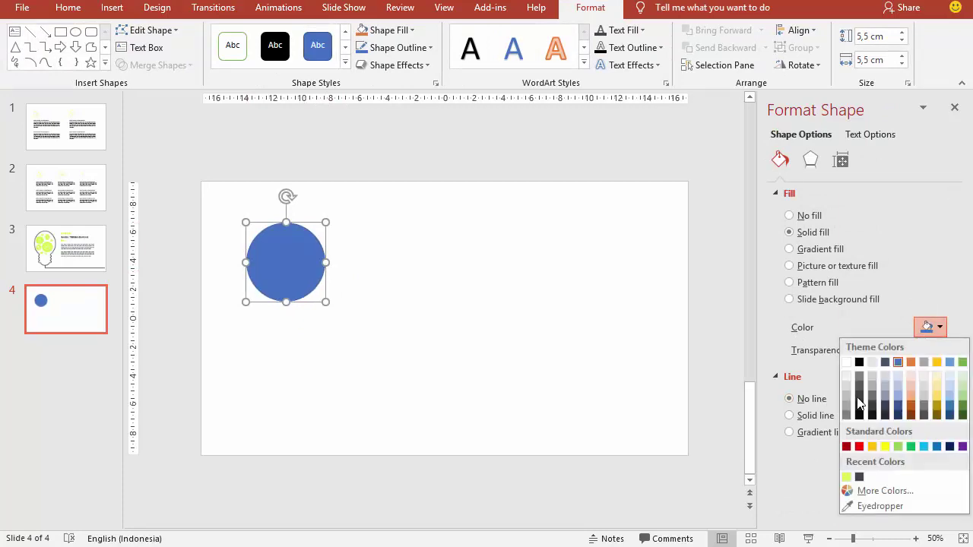
{"action": "left_click", "coordinate": [857, 476]}
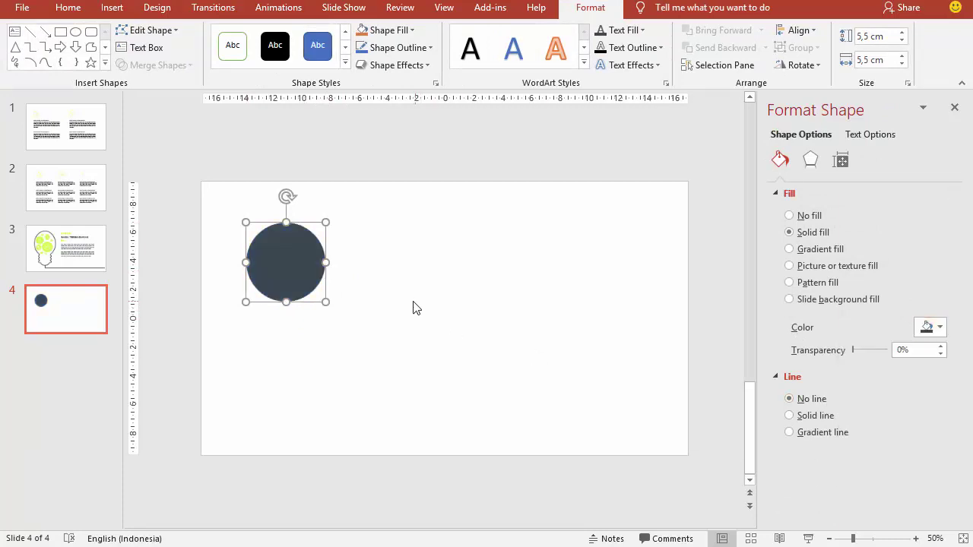
Step: Duplicate the circle twice in a row, colour the middle one lime, then return to slide 3
{"action": "left_click_drag", "start_coordinate": [304, 269], "coordinate": [455, 261]}
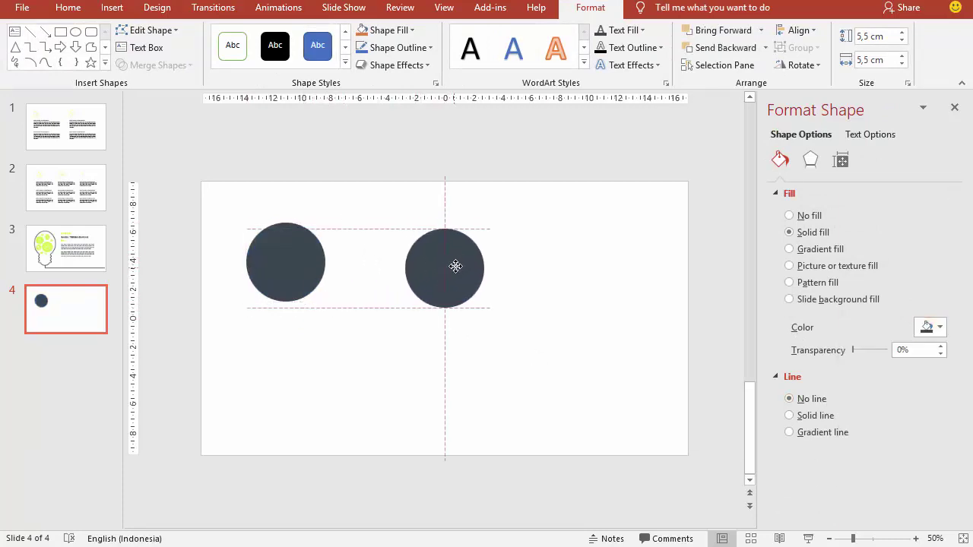
{"action": "key", "text": "ctrl+d"}
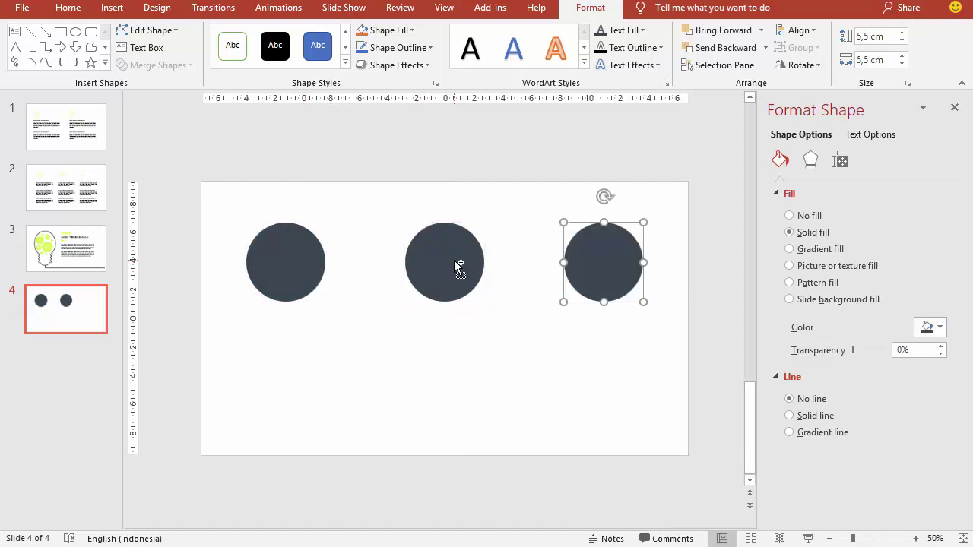
{"action": "left_click", "coordinate": [432, 262]}
{"action": "left_click", "coordinate": [929, 327]}
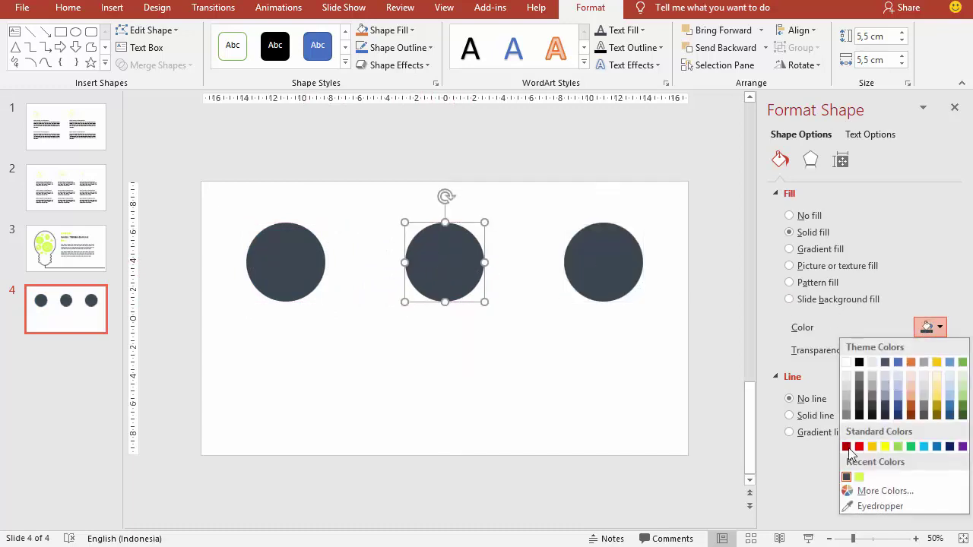
{"action": "left_click", "coordinate": [859, 477]}
{"action": "left_click", "coordinate": [538, 404]}
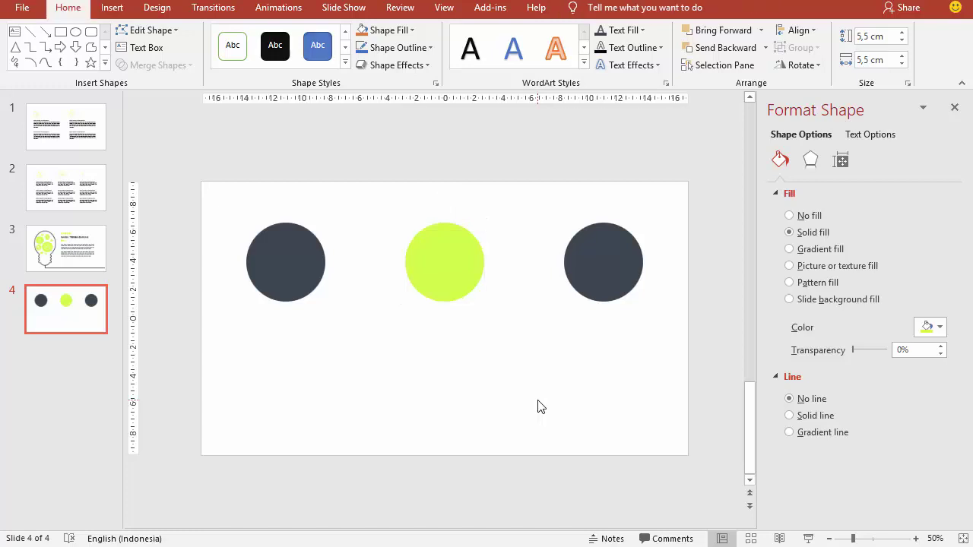
{"action": "left_click", "coordinate": [68, 253]}
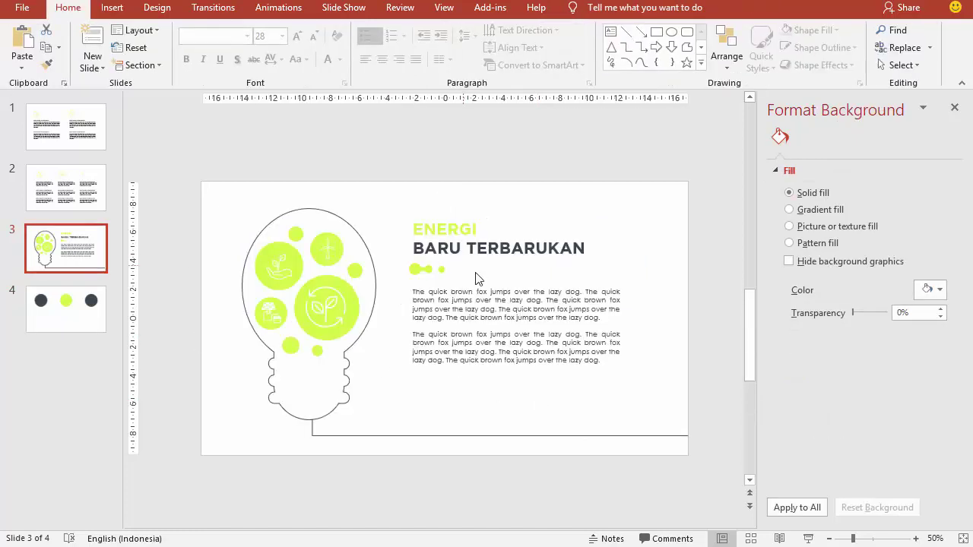
Step: Copy slide 3's recycling-leaf, wind turbine and plant-in-hand icons and paste them onto slide 4
{"action": "left_click", "coordinate": [317, 307]}
{"action": "left_click", "coordinate": [279, 266], "text": "shift"}
{"action": "left_click", "coordinate": [326, 248], "text": "shift"}
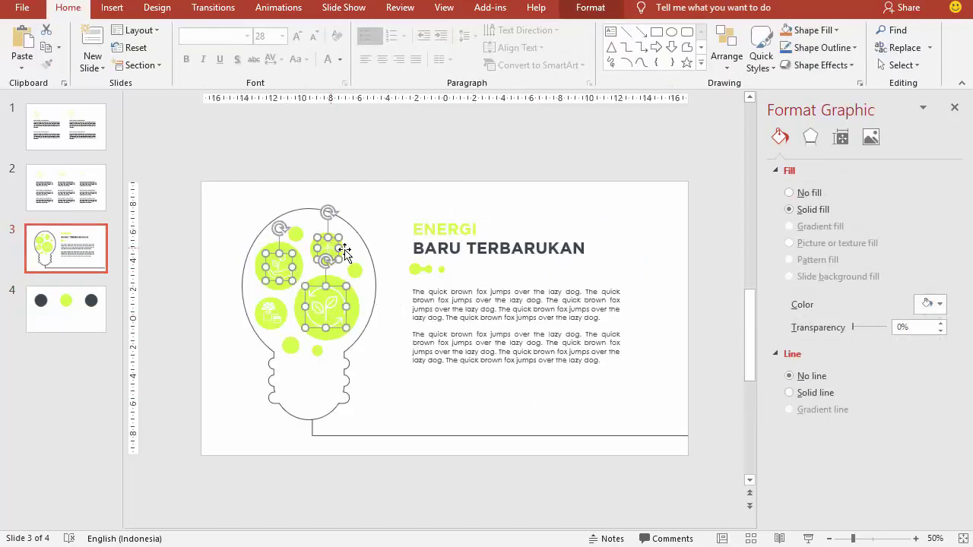
{"action": "key", "text": "ctrl+c"}
{"action": "left_click", "coordinate": [98, 307]}
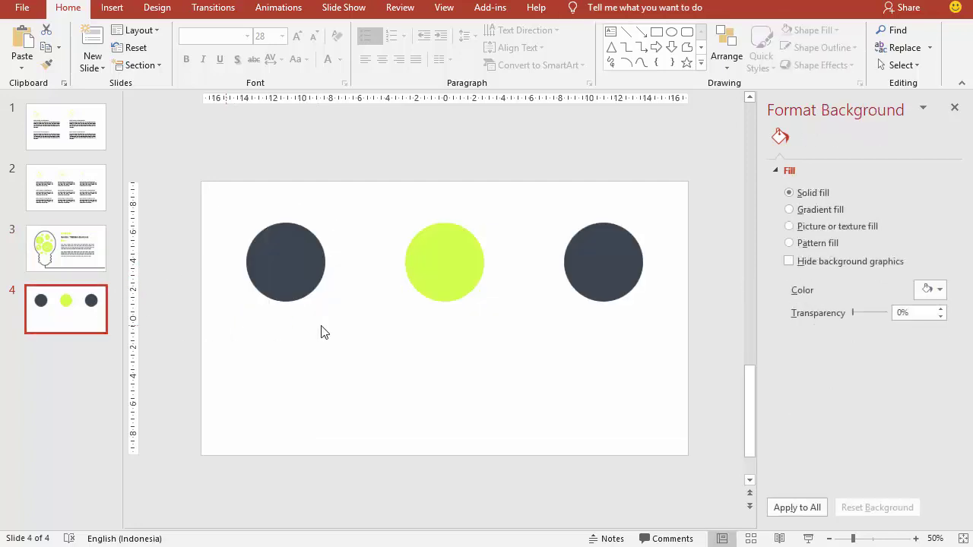
{"action": "key", "text": "ctrl+v"}
Step: Position and resize the plant, wind turbine and recycling-leaf icons centred on the left, lime and right circles
{"action": "left_click", "coordinate": [368, 325]}
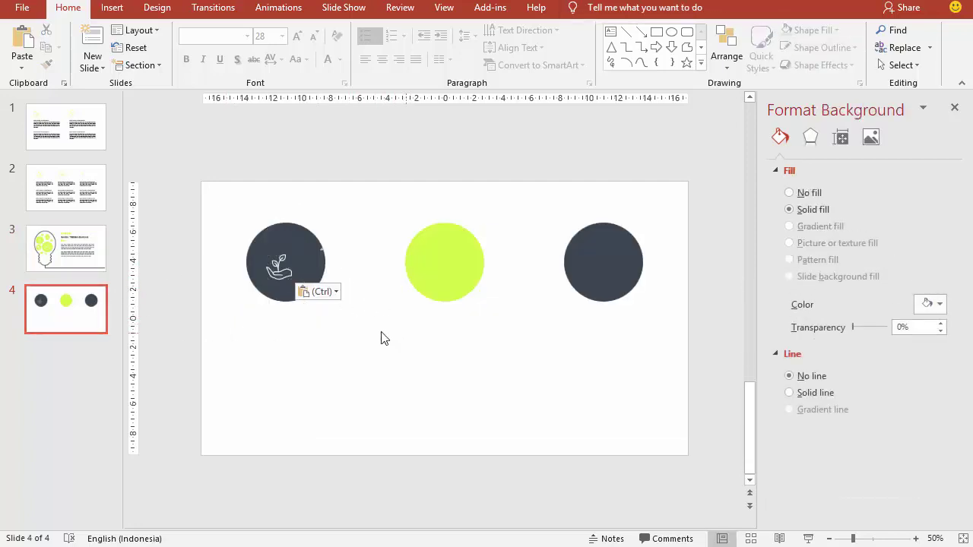
{"action": "left_click_drag", "start_coordinate": [326, 251], "coordinate": [444, 257]}
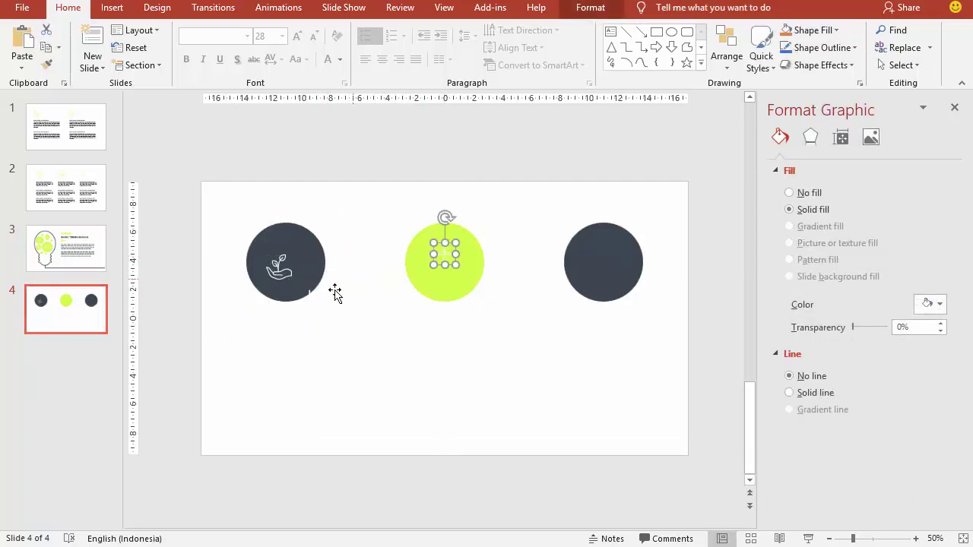
{"action": "left_click_drag", "start_coordinate": [310, 304], "coordinate": [589, 257]}
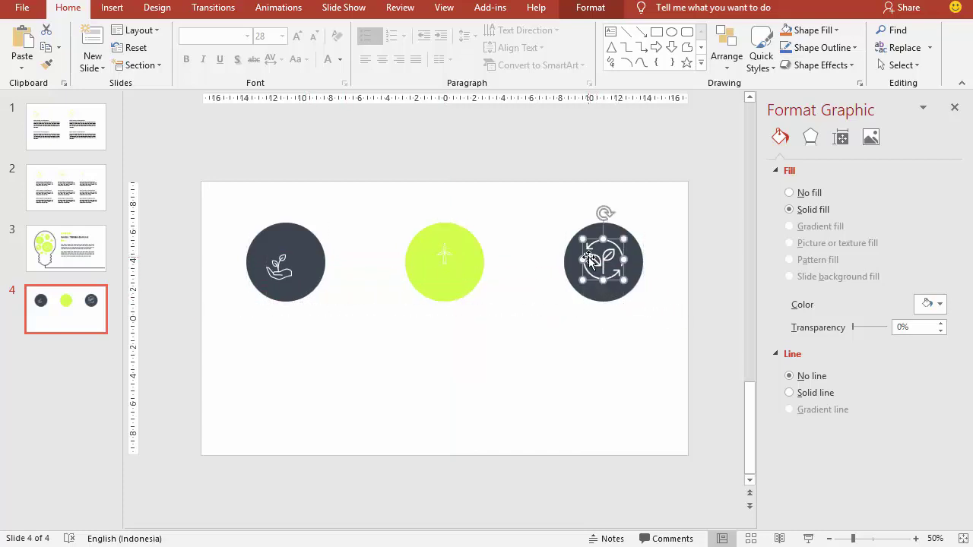
{"action": "left_click", "coordinate": [274, 266]}
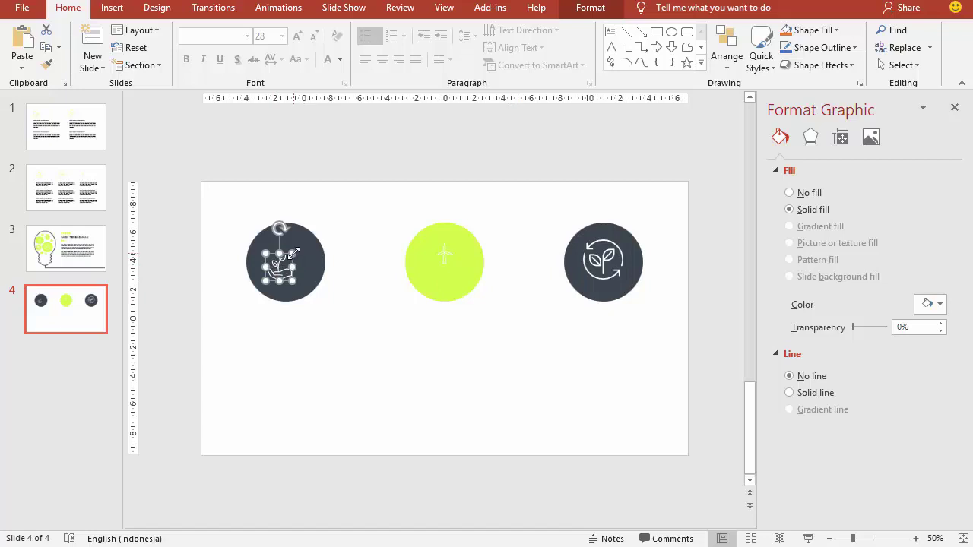
{"action": "mouse_move", "coordinate": [293, 252]}
{"action": "left_mouse_down"}
{"action": "mouse_move", "coordinate": [304, 241]}
{"action": "mouse_move", "coordinate": [285, 258]}
{"action": "left_mouse_up"}
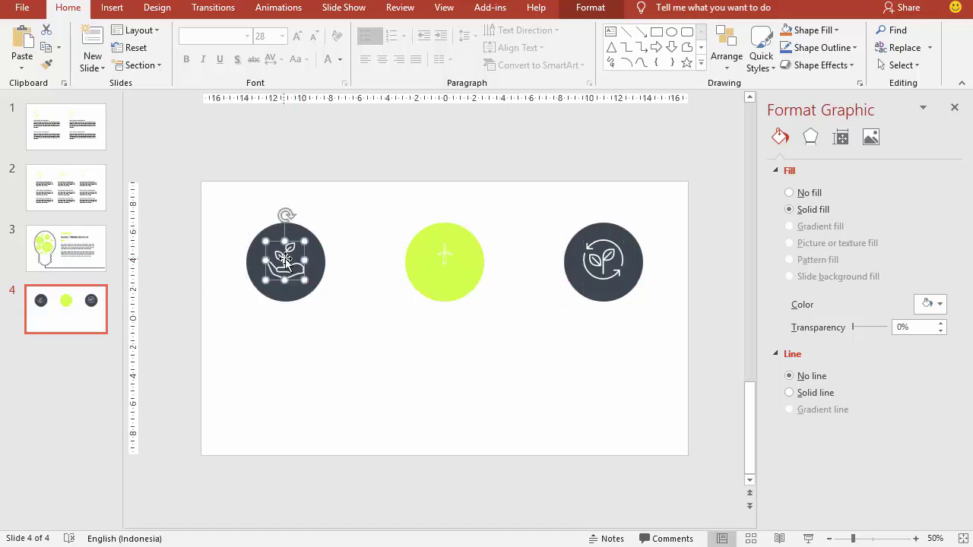
{"action": "key", "text": "ctrl+v"}
{"action": "mouse_move", "coordinate": [421, 279]}
{"action": "left_mouse_down"}
{"action": "mouse_move", "coordinate": [411, 283]}
{"action": "mouse_move", "coordinate": [446, 264]}
{"action": "left_mouse_up"}
{"action": "left_click", "coordinate": [519, 336]}
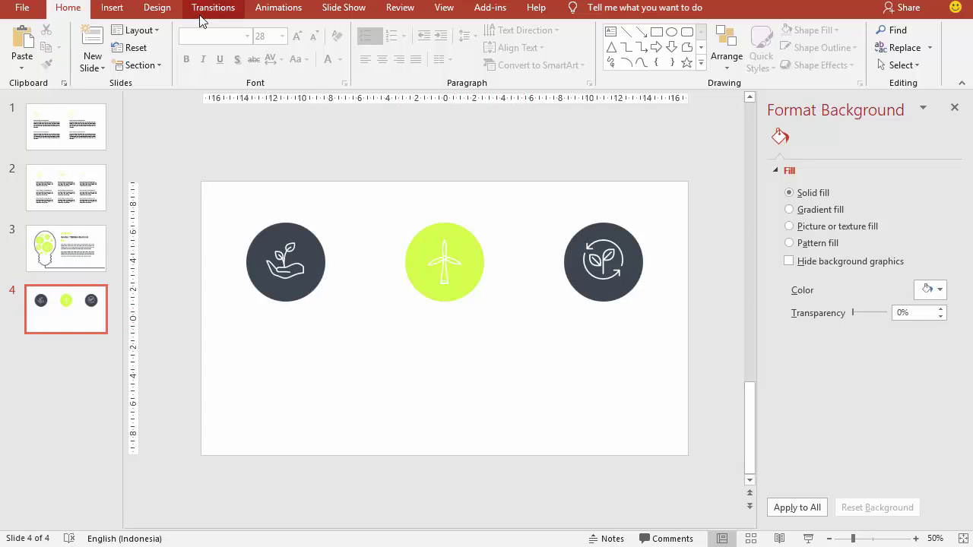
Step: Add a text box under the left circle reading 'Sub Judul Presentasi'
{"action": "left_click", "coordinate": [112, 7]}
{"action": "left_click", "coordinate": [604, 43]}
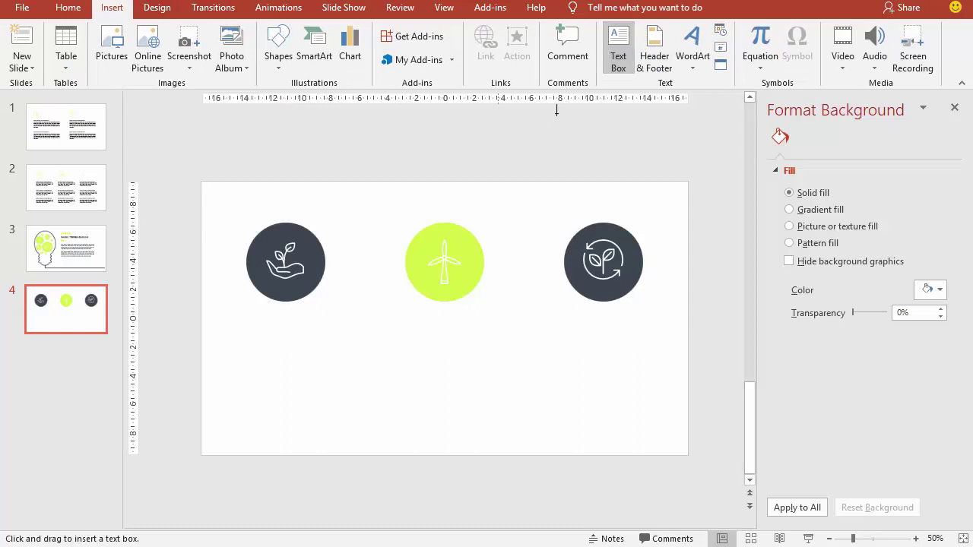
{"action": "mouse_move", "coordinate": [240, 316]}
{"action": "left_mouse_down"}
{"action": "mouse_move", "coordinate": [322, 329]}
{"action": "mouse_move", "coordinate": [328, 341]}
{"action": "left_mouse_up"}
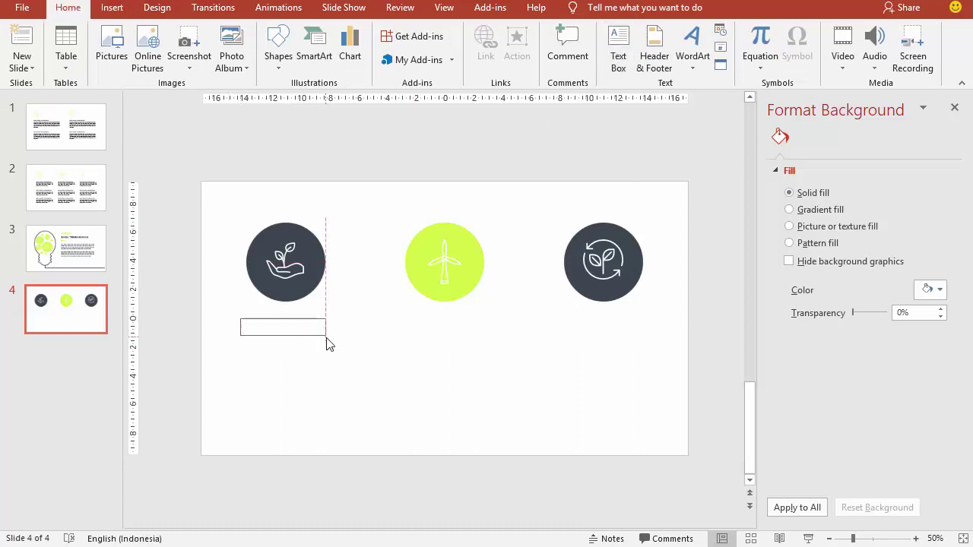
{"action": "type", "text": "Sub Jo"}
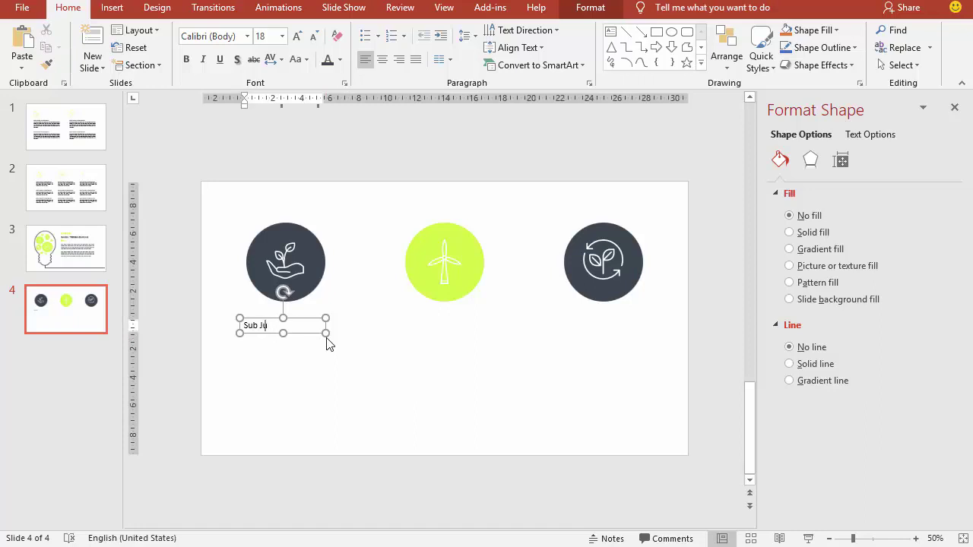
{"action": "type", "text": " P"}
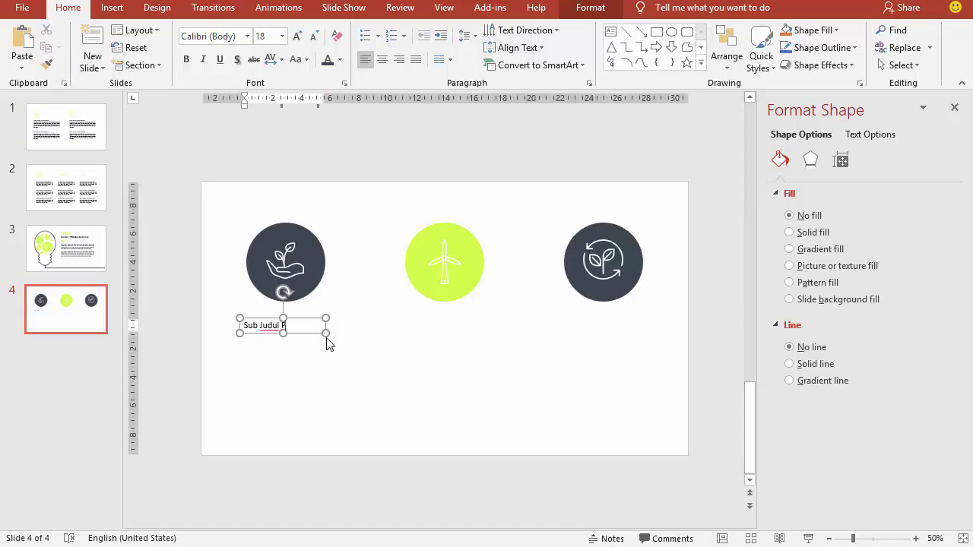
{"action": "type", "text": "resentasi"}
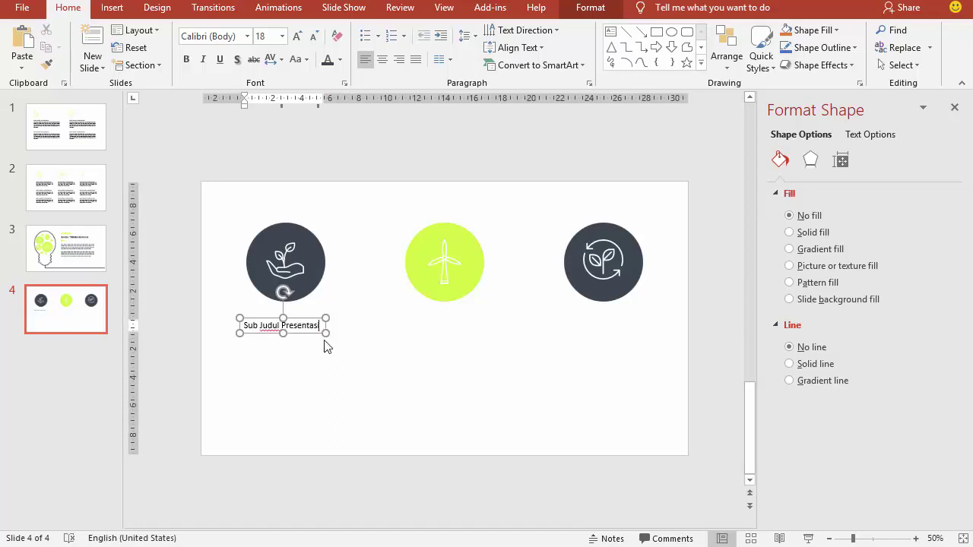
Step: Make the subtitle Gotham Bold, centred on one line in a recent colour, and duplicate it just below
{"action": "left_click", "coordinate": [310, 323]}
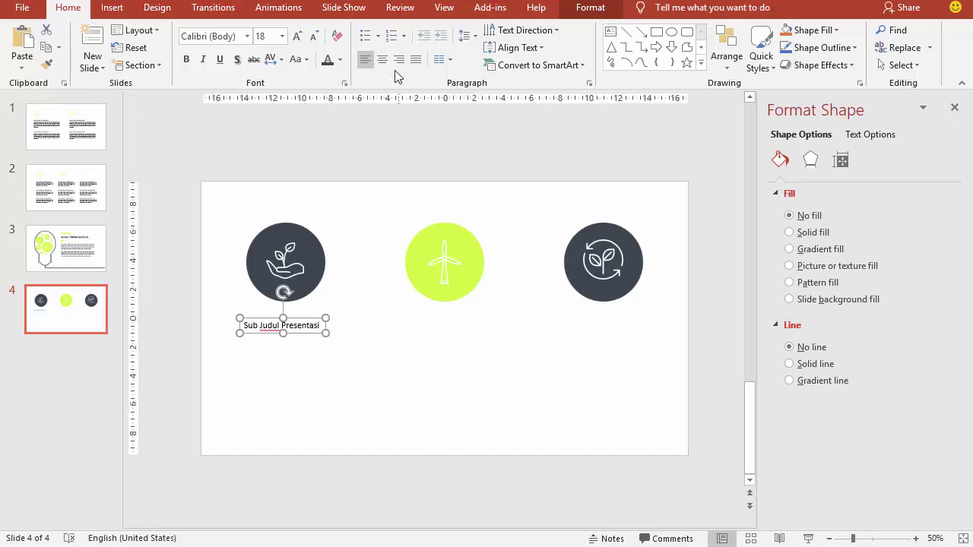
{"action": "left_click", "coordinate": [246, 36]}
{"action": "left_click", "coordinate": [237, 145]}
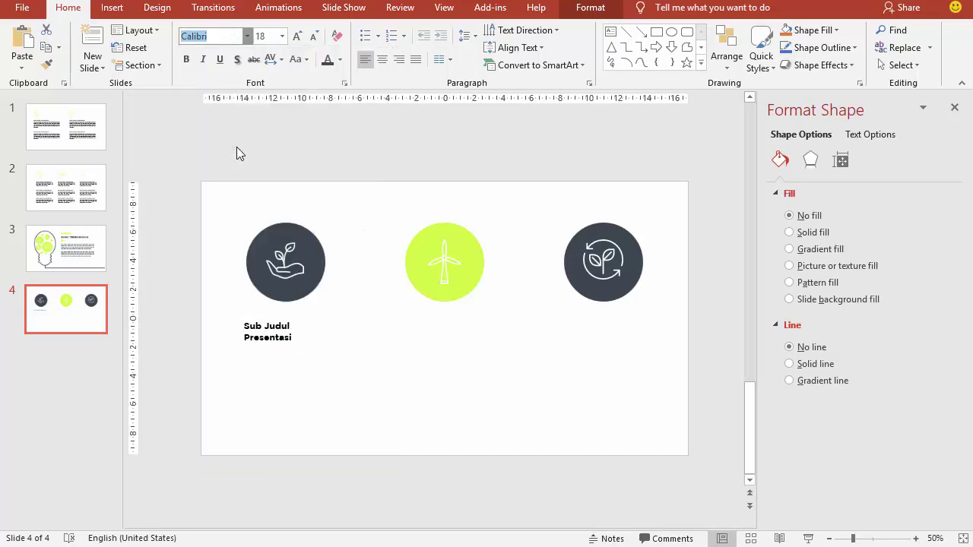
{"action": "left_click", "coordinate": [382, 59]}
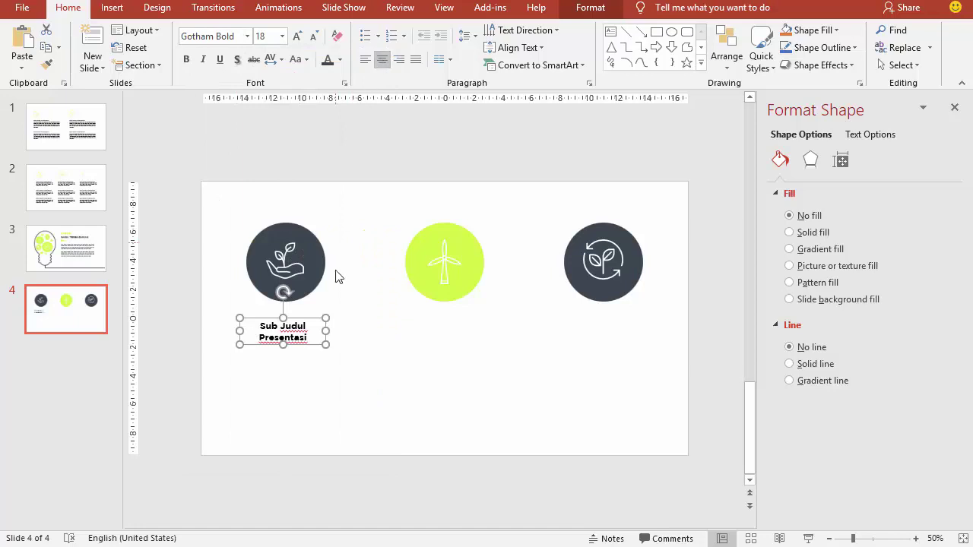
{"action": "mouse_move", "coordinate": [327, 331]}
{"action": "left_mouse_down"}
{"action": "mouse_move", "coordinate": [350, 330]}
{"action": "mouse_move", "coordinate": [318, 323]}
{"action": "left_mouse_up"}
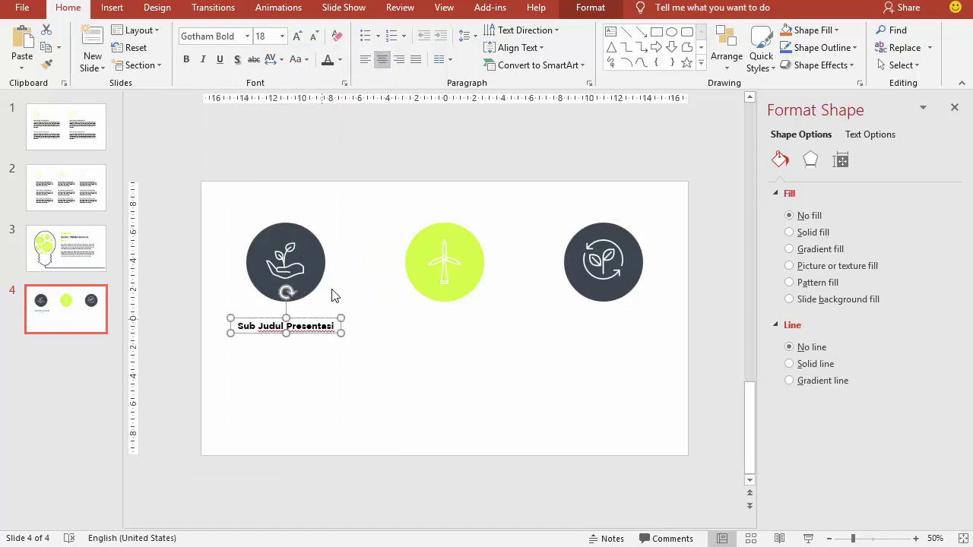
{"action": "left_click", "coordinate": [339, 61]}
{"action": "left_click", "coordinate": [337, 208]}
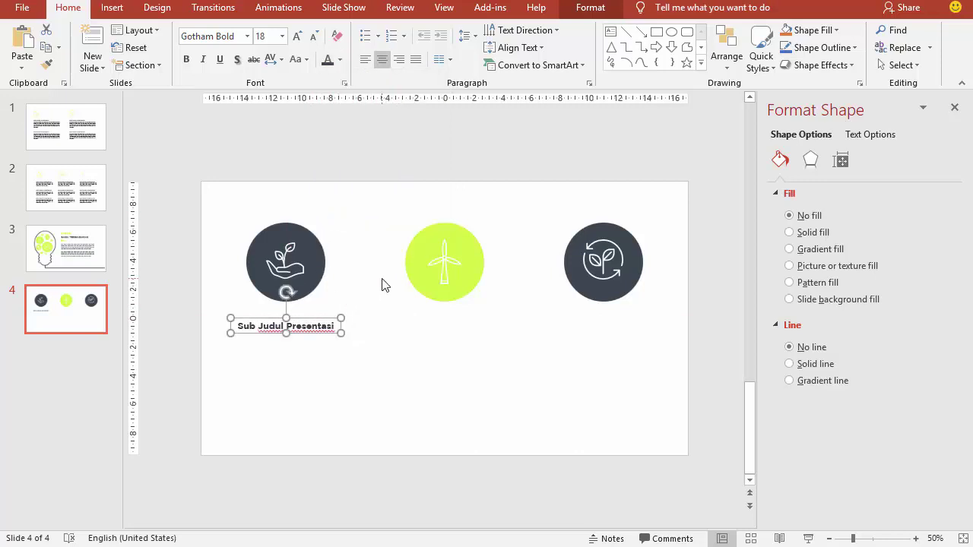
{"action": "key", "text": "ctrl+d"}
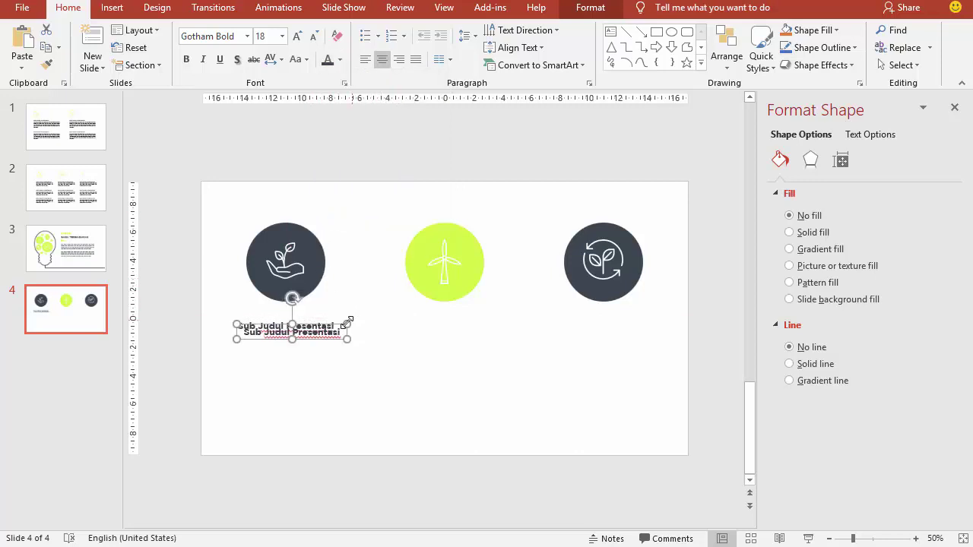
{"action": "left_click_drag", "start_coordinate": [341, 326], "coordinate": [333, 339]}
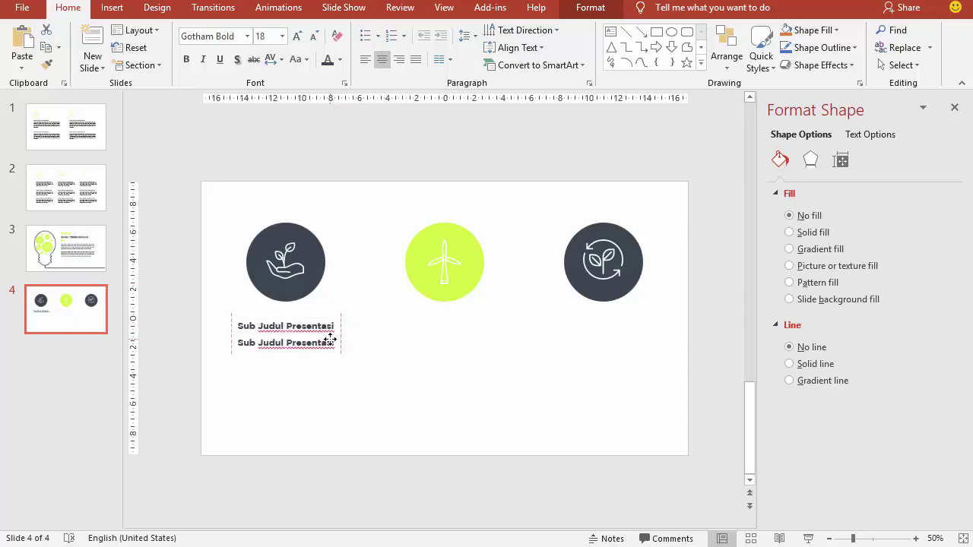
Step: Set the copy to Century Gothic and replace its text with =rand() filler trimmed to 'The quick brown fox jumps over'
{"action": "left_click", "coordinate": [247, 35]}
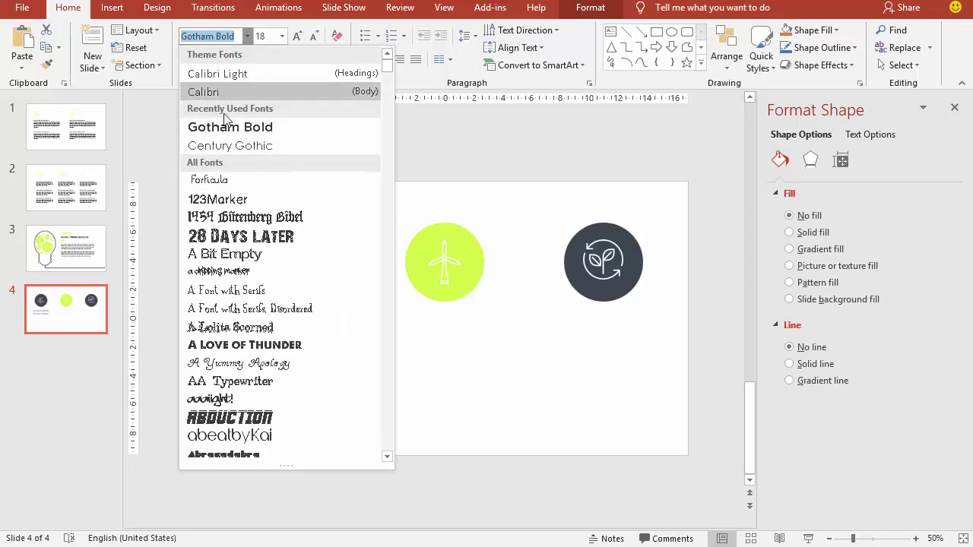
{"action": "left_click", "coordinate": [221, 146]}
{"action": "left_click_drag", "start_coordinate": [246, 344], "coordinate": [332, 344]}
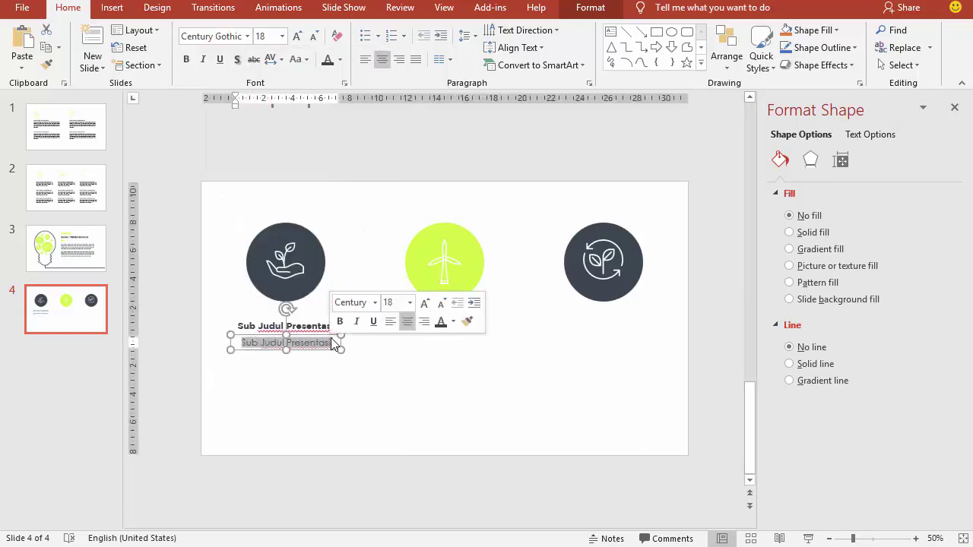
{"action": "key", "text": "BackSpace"}
{"action": "type", "text": "=rand"}
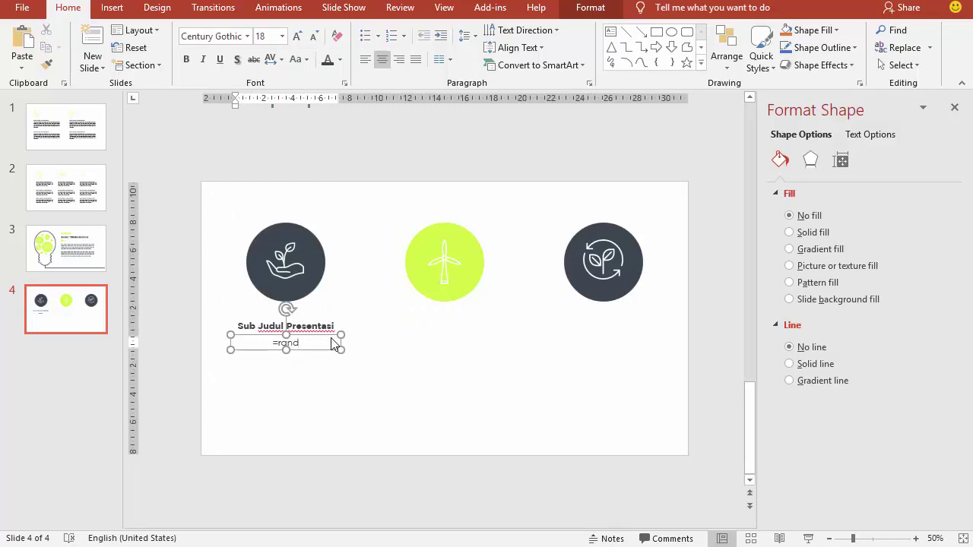
{"action": "type", "text": "()"}
{"action": "key", "text": "Return"}
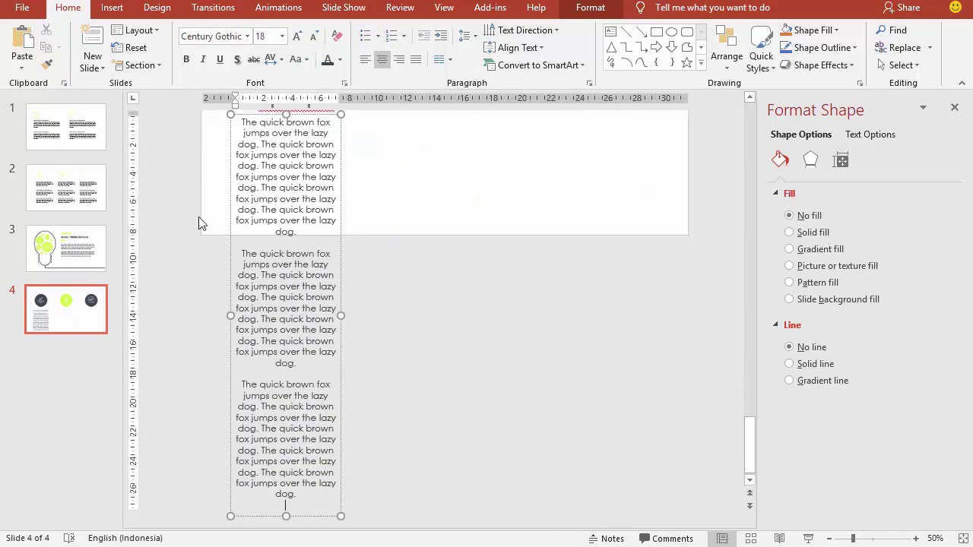
{"action": "left_click_drag", "start_coordinate": [318, 157], "coordinate": [354, 493]}
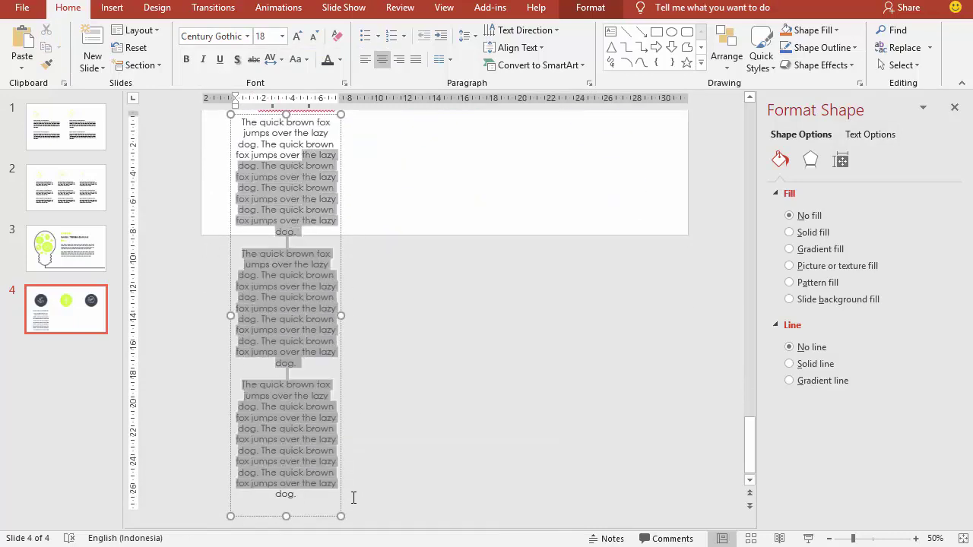
{"action": "key", "text": "BackSpace"}
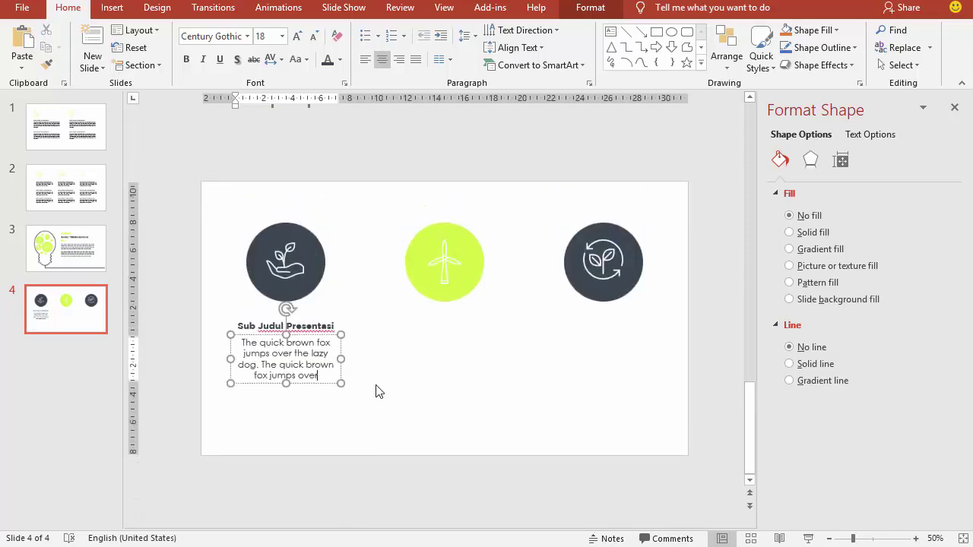
Step: Set the filler text to 14 pt, then copy the subtitle-and-body pair under the lime and right circles
{"action": "left_click_drag", "start_coordinate": [335, 344], "coordinate": [334, 341]}
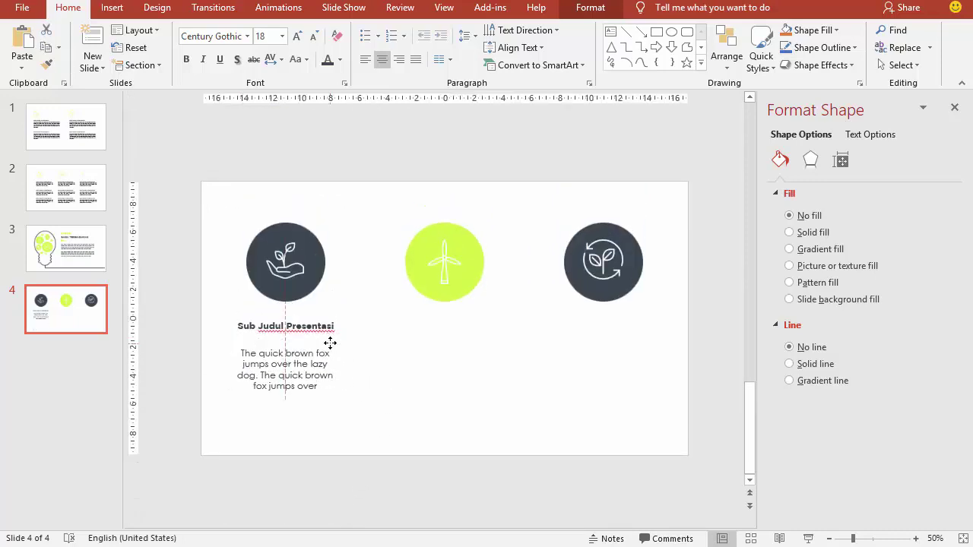
{"action": "left_click", "coordinate": [282, 36]}
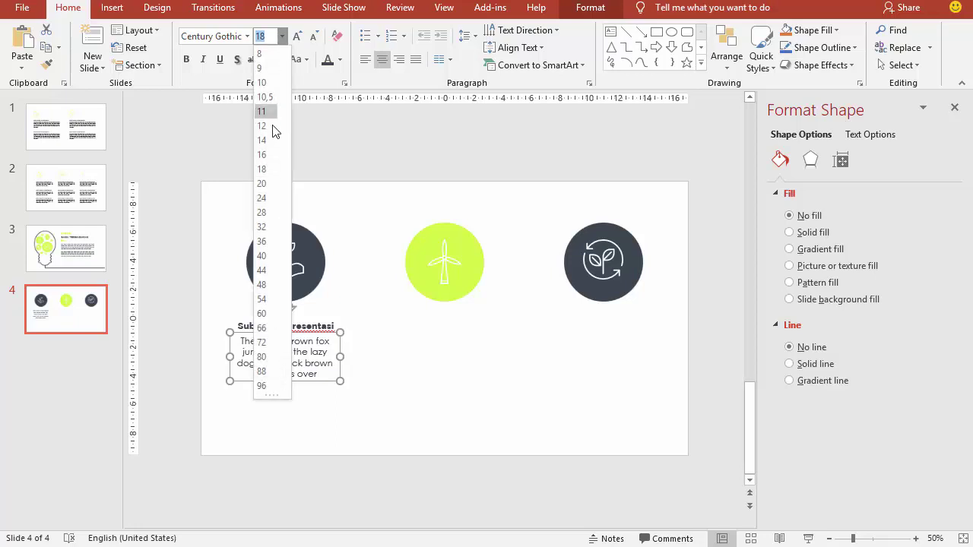
{"action": "left_click", "coordinate": [273, 144]}
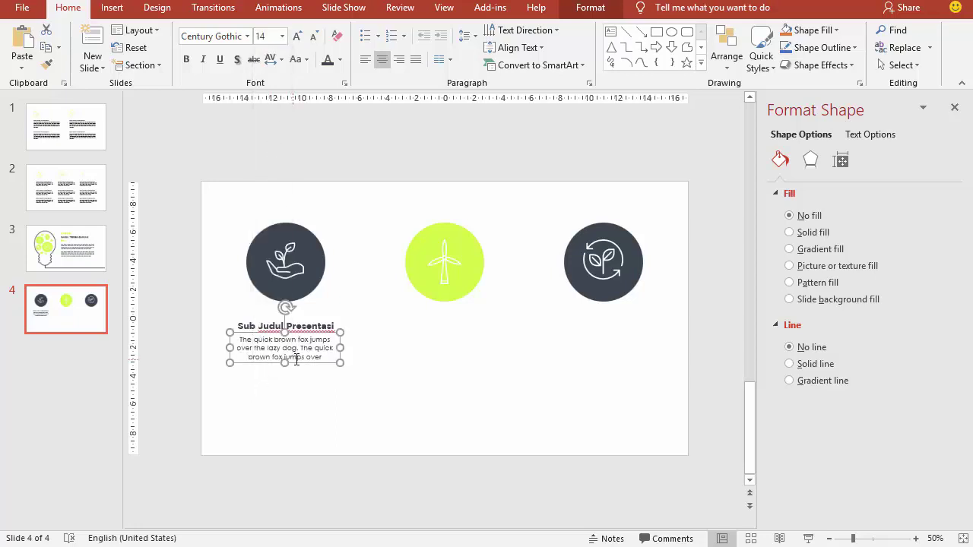
{"action": "left_click_drag", "start_coordinate": [303, 365], "coordinate": [302, 367]}
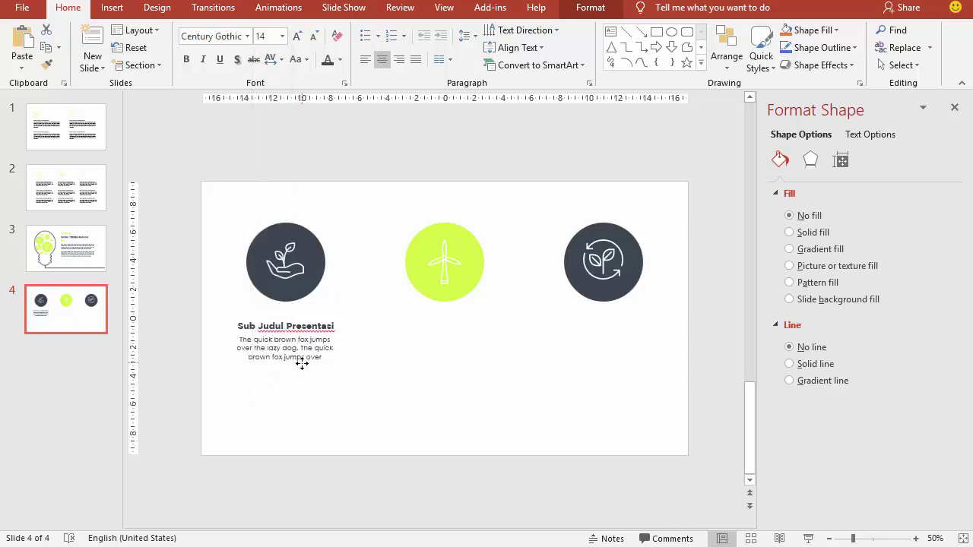
{"action": "left_click", "coordinate": [312, 322], "text": "shift"}
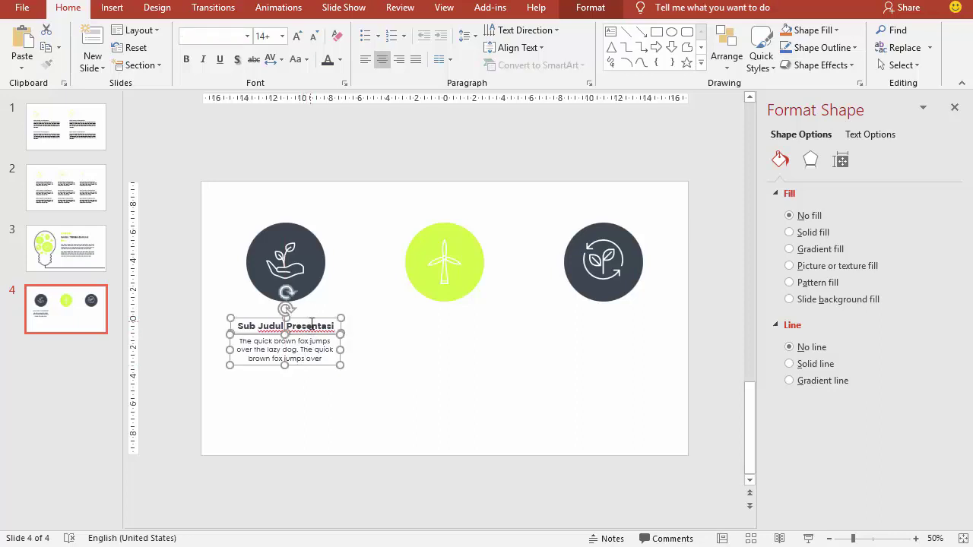
{"action": "left_click_drag", "start_coordinate": [312, 322], "coordinate": [476, 317]}
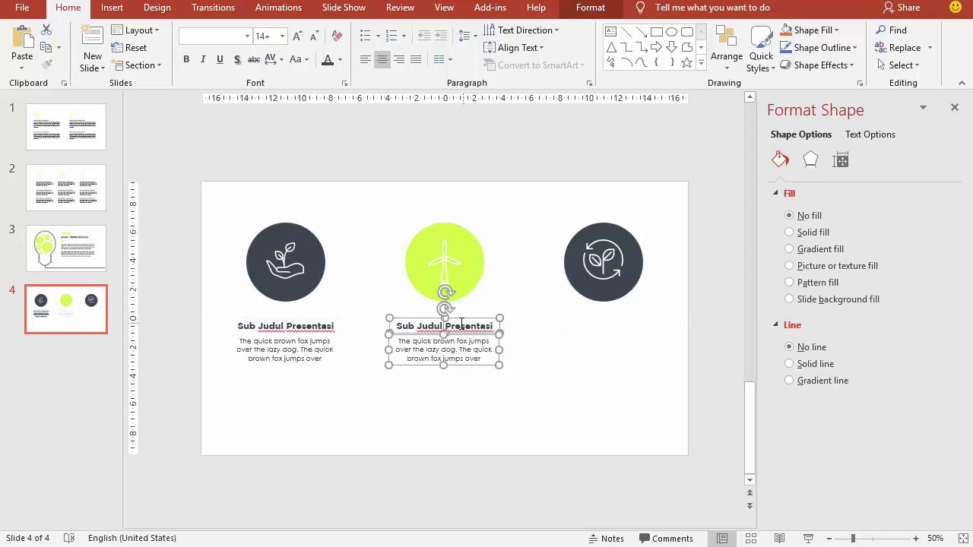
{"action": "key", "text": "ctrl+d"}
{"action": "left_click", "coordinate": [548, 416]}
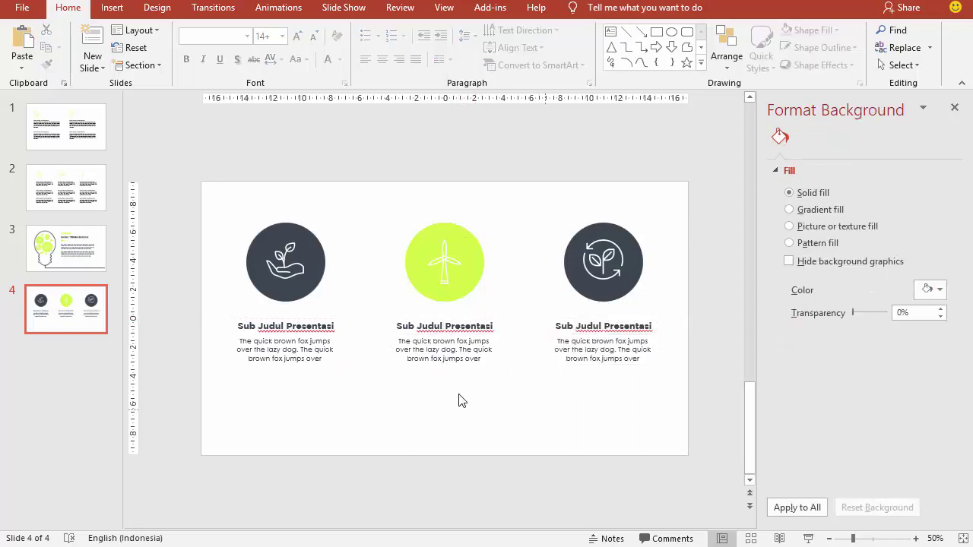
Step: Draw a lime, outline-free rounded rectangle of 1.1 × 4.31 cm, centred beneath the left caption
{"action": "left_click", "coordinate": [126, 10]}
{"action": "left_click", "coordinate": [278, 46]}
{"action": "left_click", "coordinate": [343, 135]}
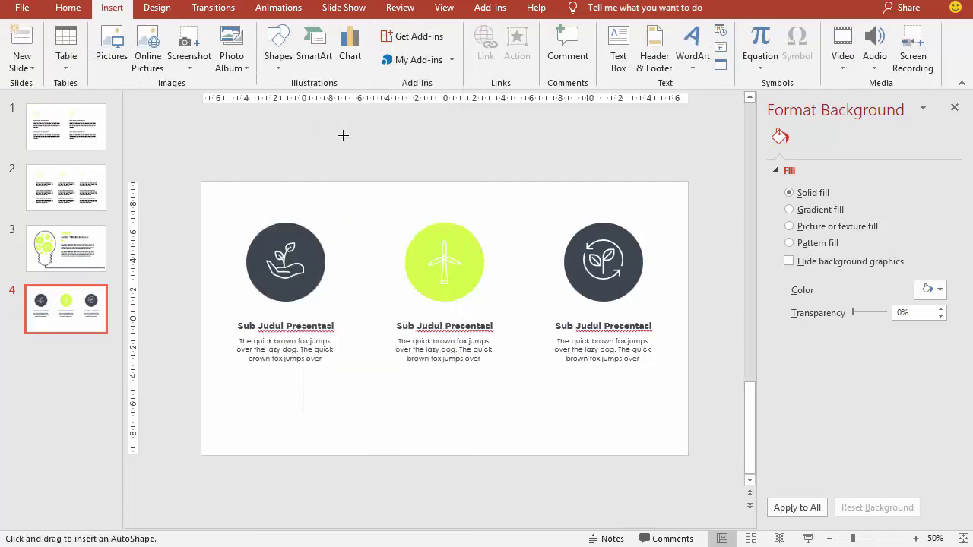
{"action": "mouse_move", "coordinate": [237, 389]}
{"action": "left_mouse_down"}
{"action": "mouse_move", "coordinate": [299, 403]}
{"action": "mouse_move", "coordinate": [304, 414]}
{"action": "mouse_move", "coordinate": [269, 410]}
{"action": "mouse_move", "coordinate": [274, 390]}
{"action": "mouse_move", "coordinate": [272, 408]}
{"action": "left_mouse_up"}
{"action": "left_click", "coordinate": [811, 398]}
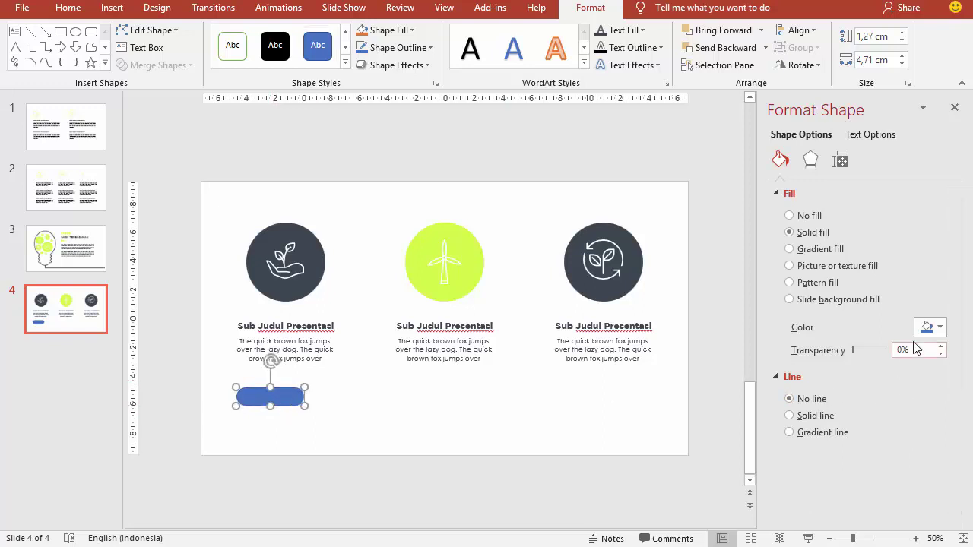
{"action": "left_click", "coordinate": [930, 326]}
{"action": "left_click", "coordinate": [859, 473]}
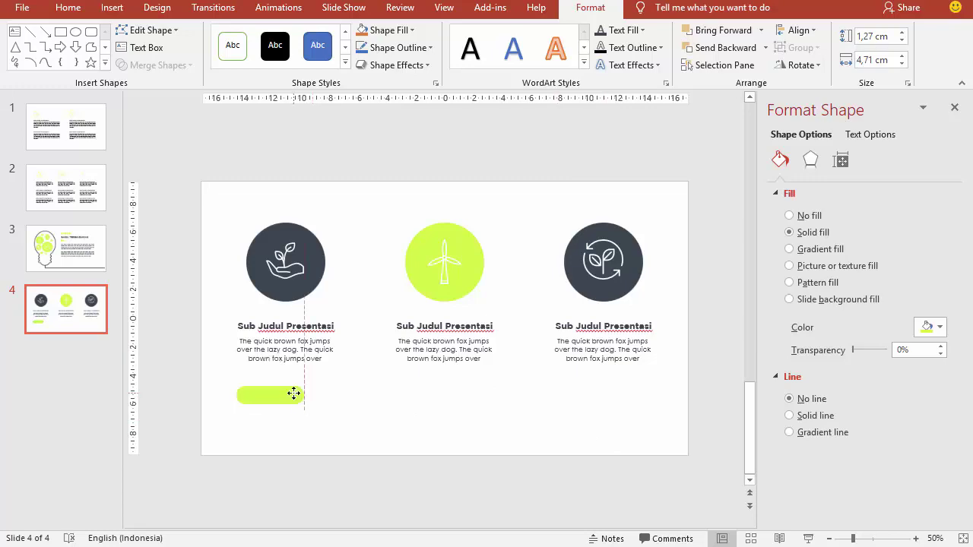
{"action": "scroll", "coordinate": [295, 398], "scroll_direction": "up", "scroll_amount": 1, "text": "ctrl"}
{"action": "scroll", "coordinate": [296, 398], "scroll_direction": "up", "scroll_amount": 4, "text": "ctrl"}
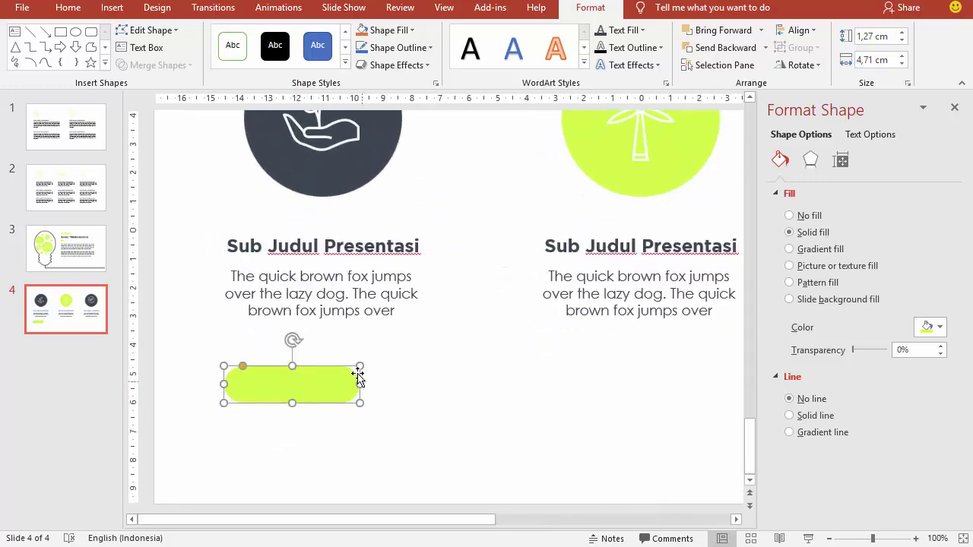
{"action": "mouse_move", "coordinate": [358, 366]}
{"action": "left_mouse_down"}
{"action": "mouse_move", "coordinate": [348, 370]}
{"action": "mouse_move", "coordinate": [360, 387]}
{"action": "left_mouse_up"}
{"action": "left_click_drag", "start_coordinate": [353, 381], "coordinate": [354, 382]}
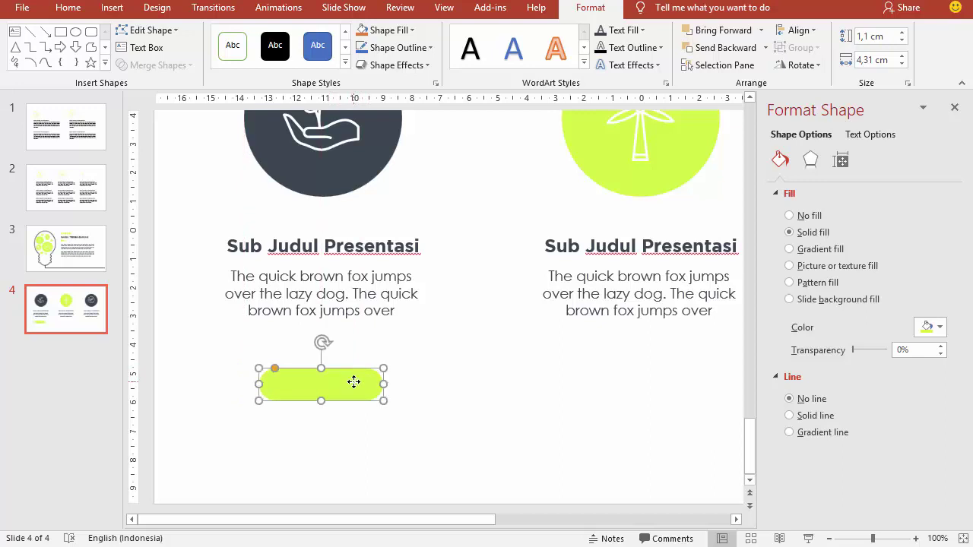
{"action": "left_click", "coordinate": [451, 369]}
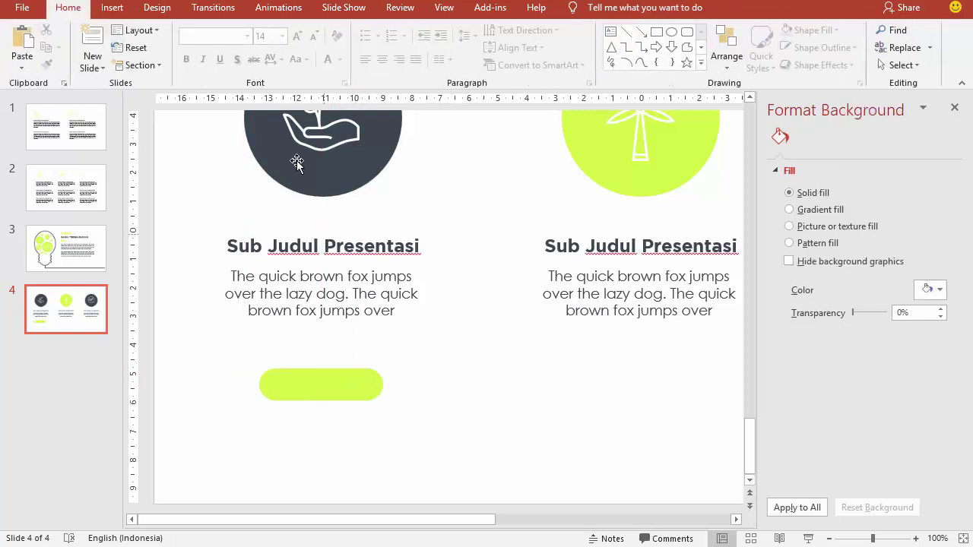
Step: Add a one-line 'Teks disini' text box in Century Gothic at 12 pt
{"action": "left_click", "coordinate": [112, 8]}
{"action": "left_click", "coordinate": [618, 54]}
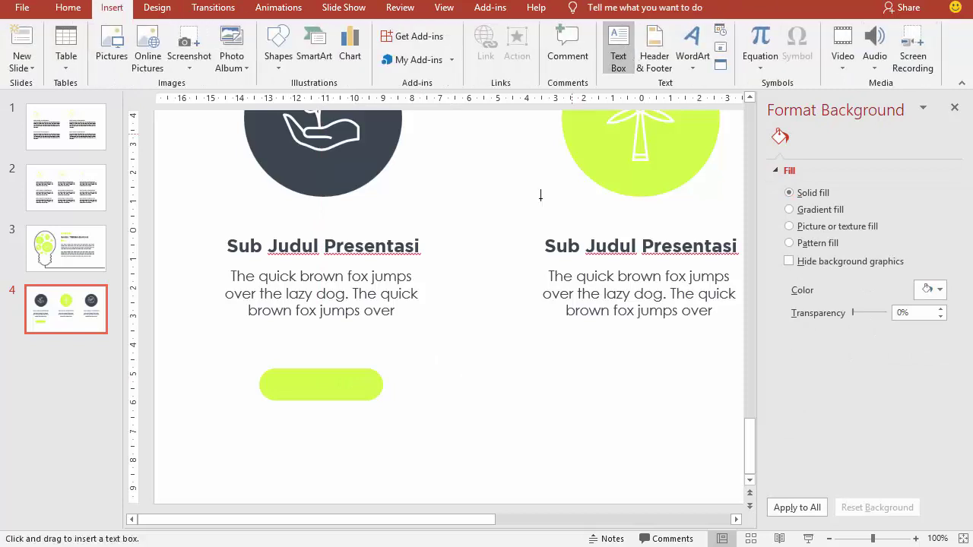
{"action": "left_click_drag", "start_coordinate": [444, 340], "coordinate": [516, 372]}
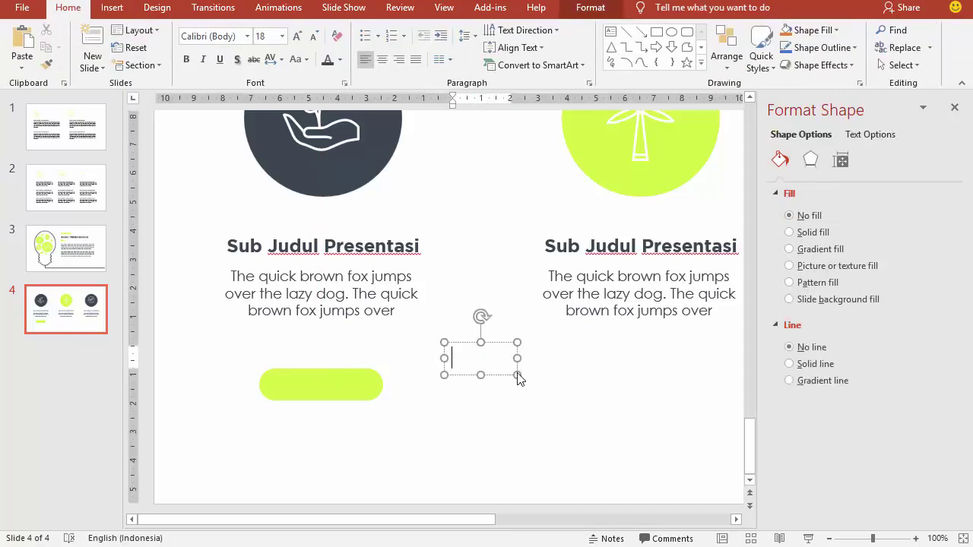
{"action": "type", "text": "Teks disini"}
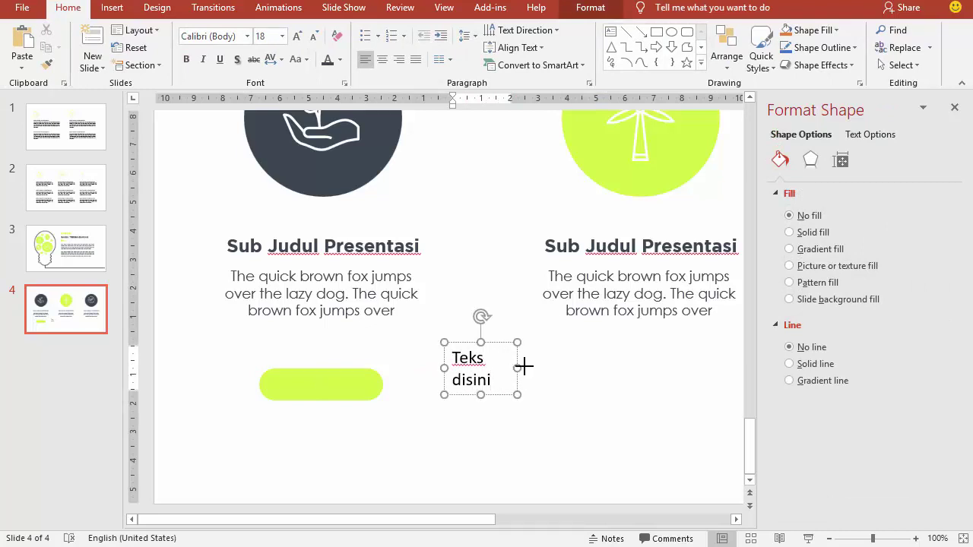
{"action": "left_click_drag", "start_coordinate": [517, 368], "coordinate": [547, 364]}
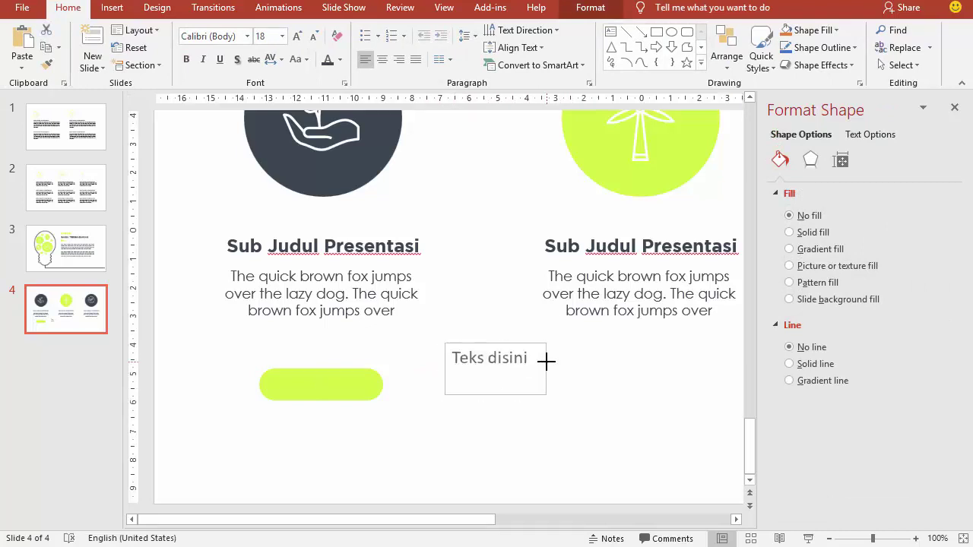
{"action": "left_click", "coordinate": [247, 36]}
{"action": "left_click", "coordinate": [224, 127]}
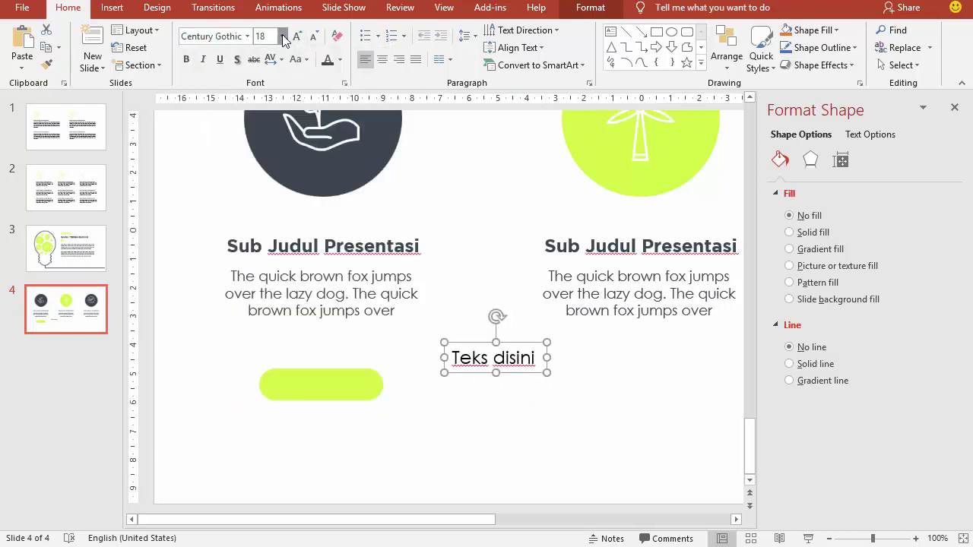
{"action": "left_click", "coordinate": [282, 35]}
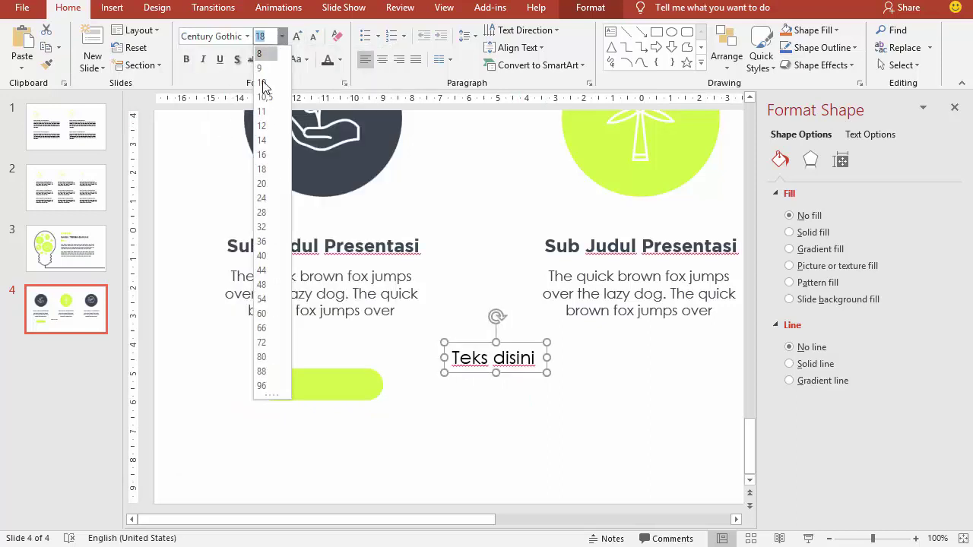
{"action": "left_click", "coordinate": [261, 125]}
Step: Centre the 'Teks disini' label on the lime button and copy the labelled button under the middle column
{"action": "left_click_drag", "start_coordinate": [475, 345], "coordinate": [314, 376]}
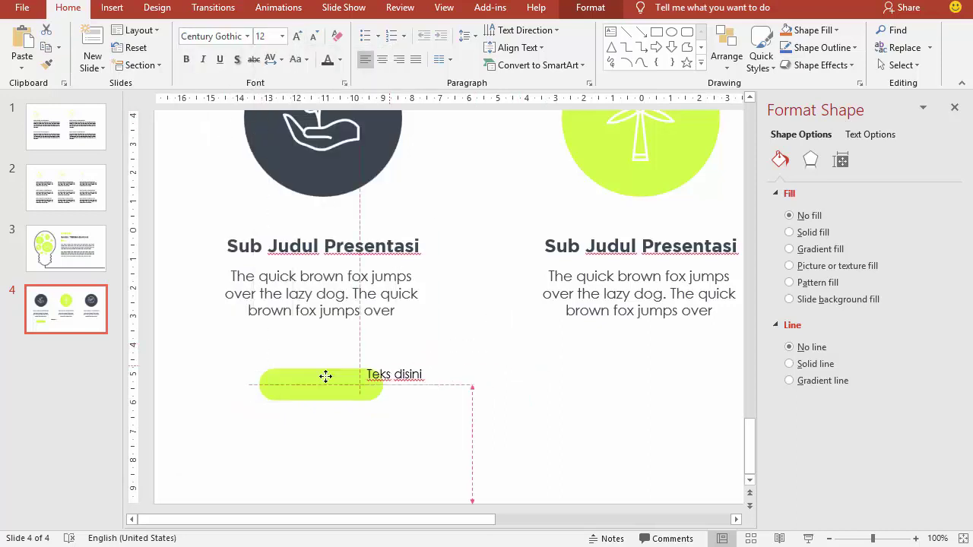
{"action": "left_click", "coordinate": [382, 60]}
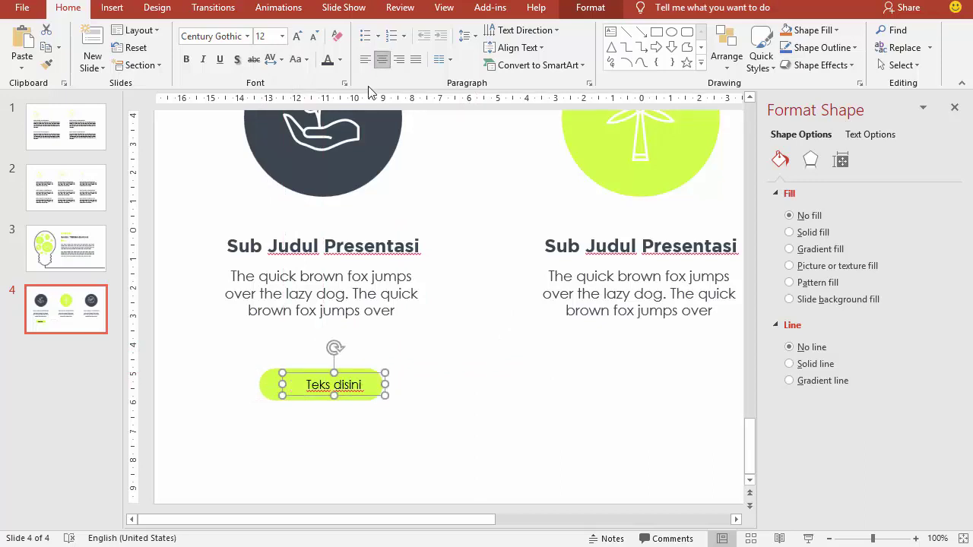
{"action": "left_click_drag", "start_coordinate": [363, 371], "coordinate": [351, 367]}
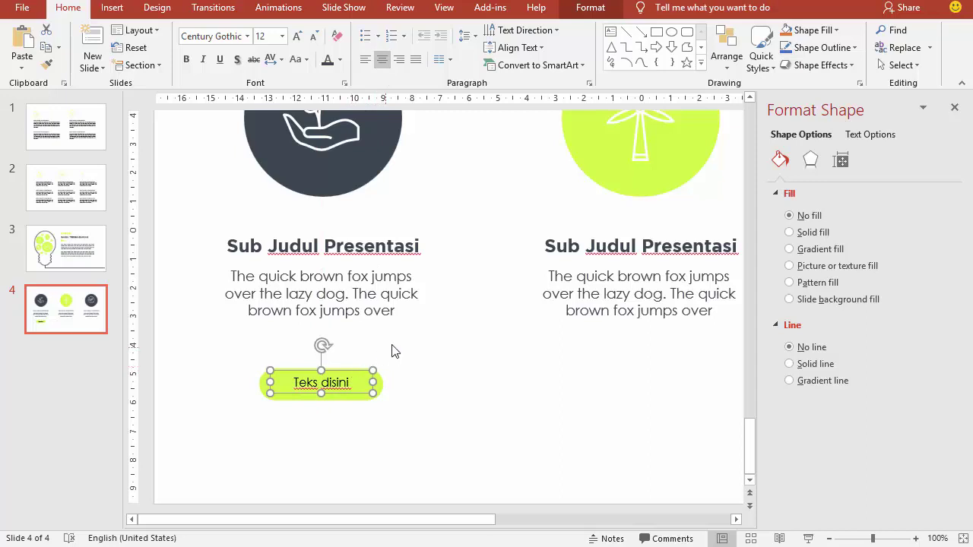
{"action": "left_click_drag", "start_coordinate": [235, 343], "coordinate": [418, 422]}
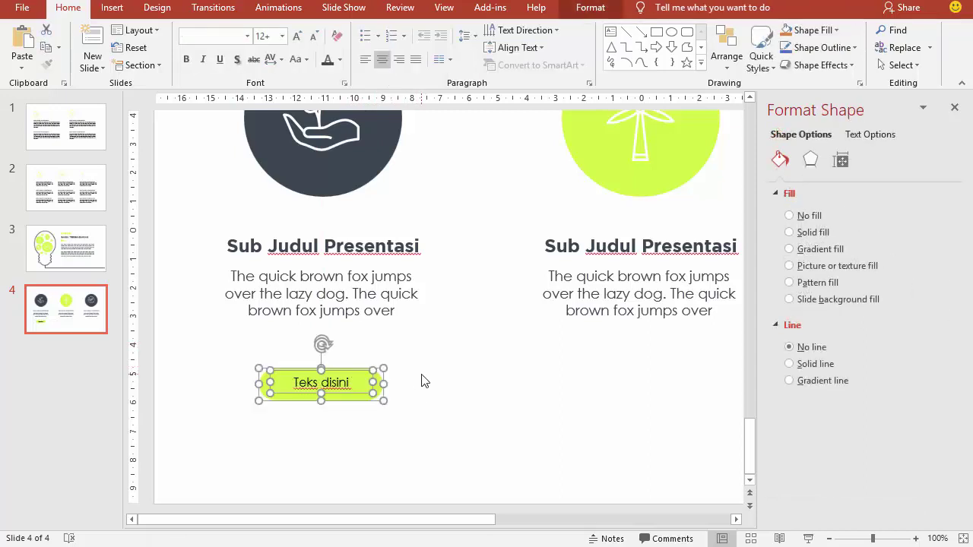
{"action": "mouse_move", "coordinate": [370, 393]}
{"action": "left_mouse_down"}
{"action": "mouse_move", "coordinate": [668, 361]}
{"action": "mouse_move", "coordinate": [663, 368]}
{"action": "left_mouse_up"}
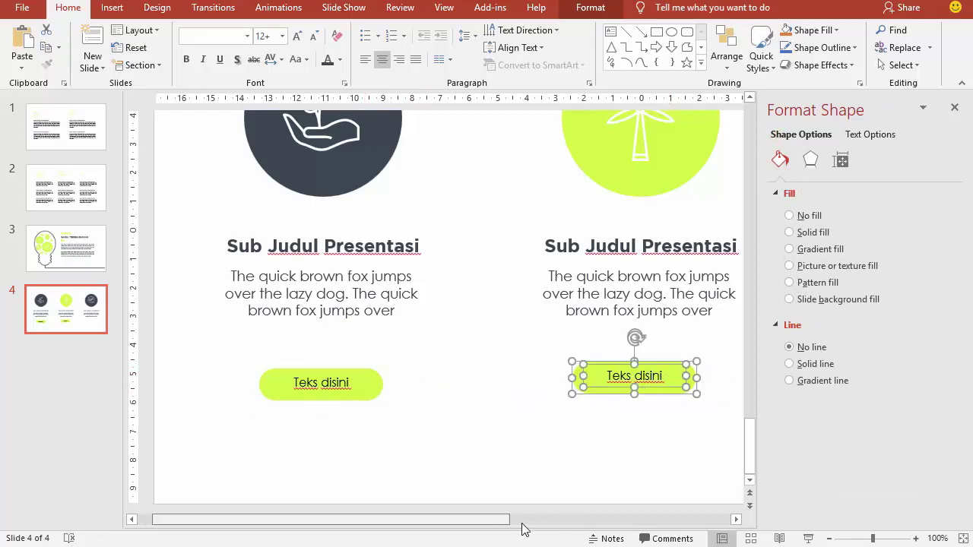
Step: Make a third labelled lime button under the right column
{"action": "scroll", "coordinate": [532, 527], "scroll_direction": "right", "scroll_amount": 2}
{"action": "scroll", "coordinate": [586, 524], "scroll_direction": "right", "scroll_amount": 2}
{"action": "scroll", "coordinate": [564, 463], "scroll_direction": "right", "scroll_amount": 2}
{"action": "scroll", "coordinate": [564, 463], "scroll_direction": "down", "scroll_amount": 3}
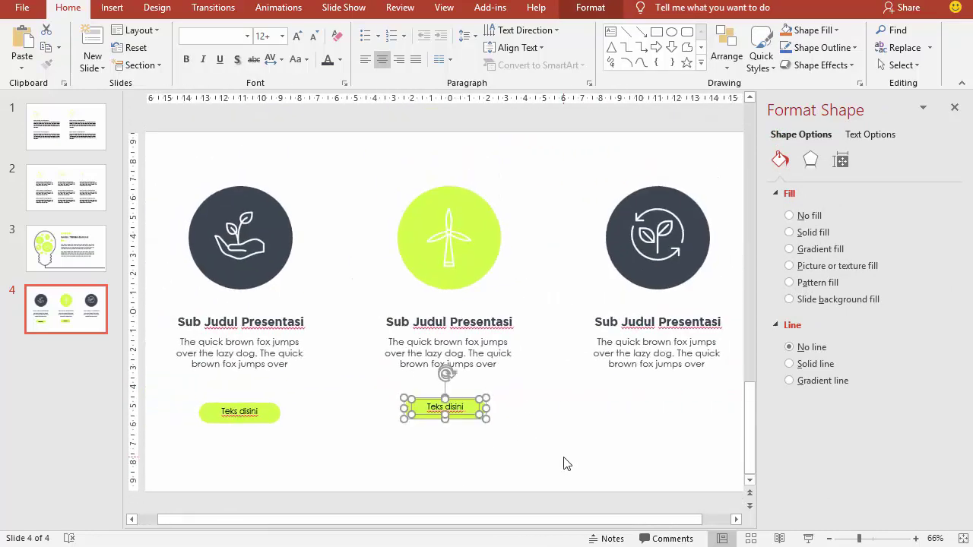
{"action": "key", "text": "Tab"}
{"action": "left_click", "coordinate": [569, 435]}
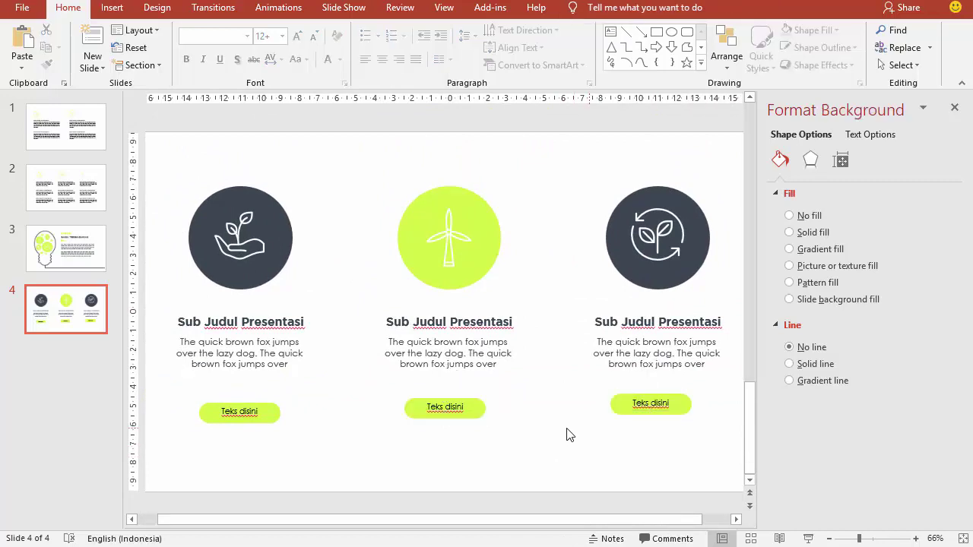
Step: Align the three buttons to one height, nudge them slightly lower, and preview the slide full-screen
{"action": "mouse_move", "coordinate": [176, 384]}
{"action": "left_mouse_down"}
{"action": "mouse_move", "coordinate": [873, 454]}
{"action": "mouse_move", "coordinate": [787, 455]}
{"action": "left_mouse_up"}
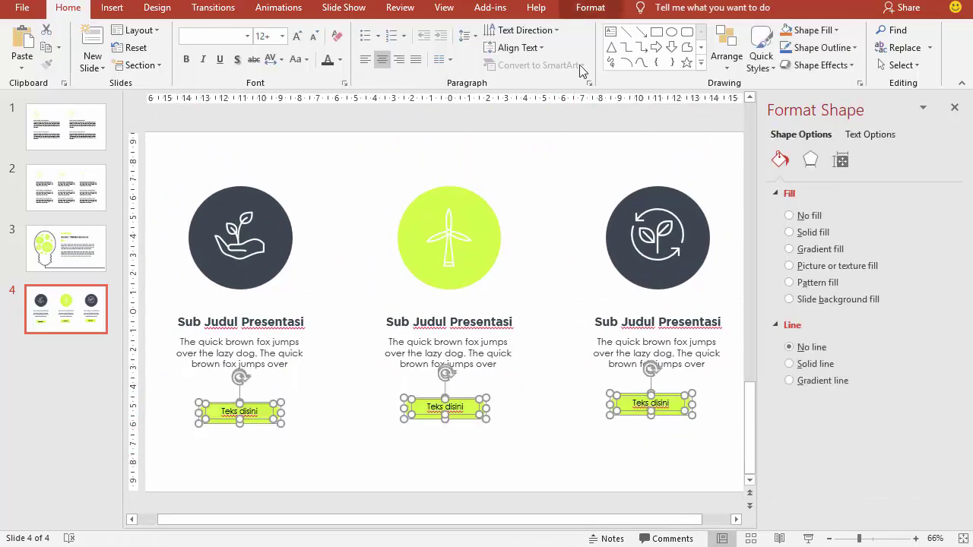
{"action": "left_click", "coordinate": [602, 13]}
{"action": "left_click", "coordinate": [796, 30]}
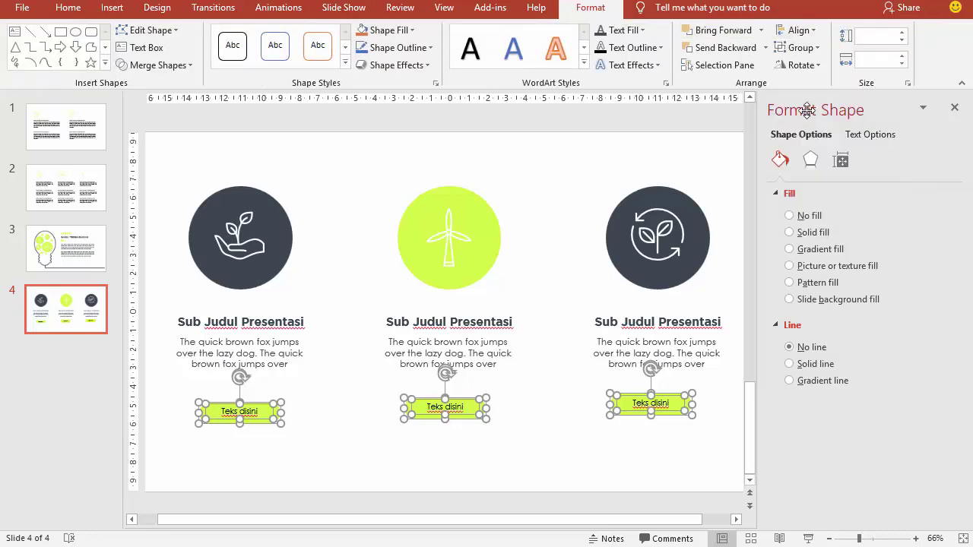
{"action": "left_click", "coordinate": [566, 418]}
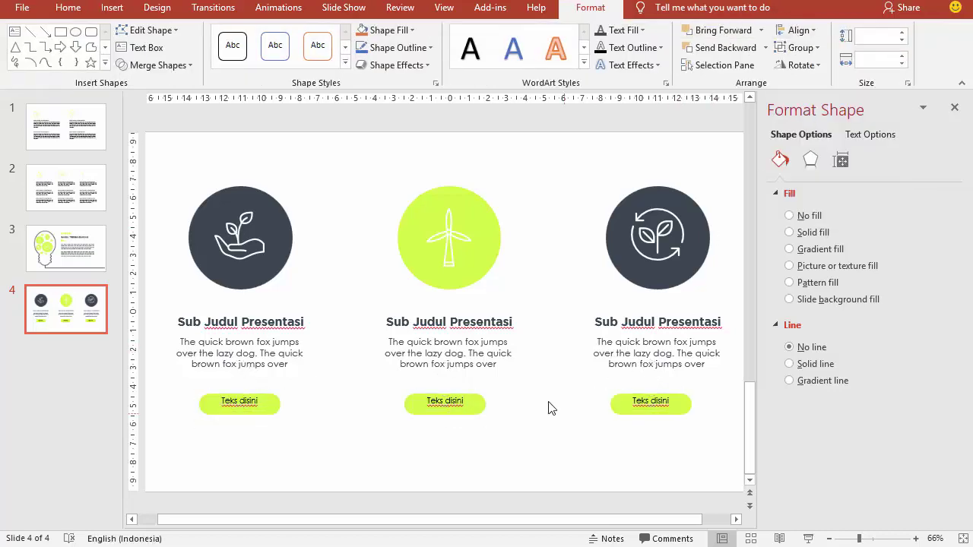
{"action": "left_click", "coordinate": [246, 400]}
{"action": "left_click", "coordinate": [442, 403], "text": "shift"}
{"action": "left_click", "coordinate": [649, 404], "text": "shift"}
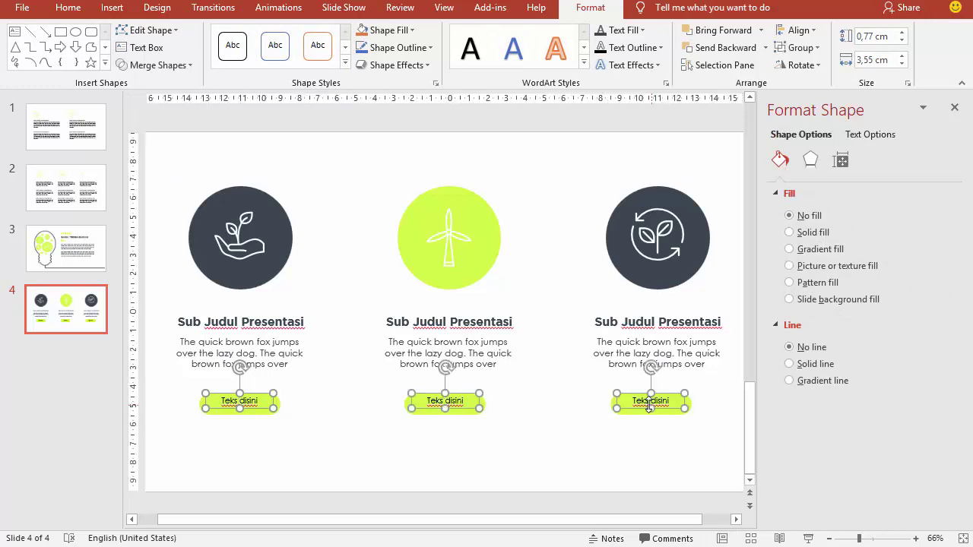
{"action": "left_click_drag", "start_coordinate": [648, 405], "coordinate": [650, 403]}
{"action": "left_click", "coordinate": [539, 415]}
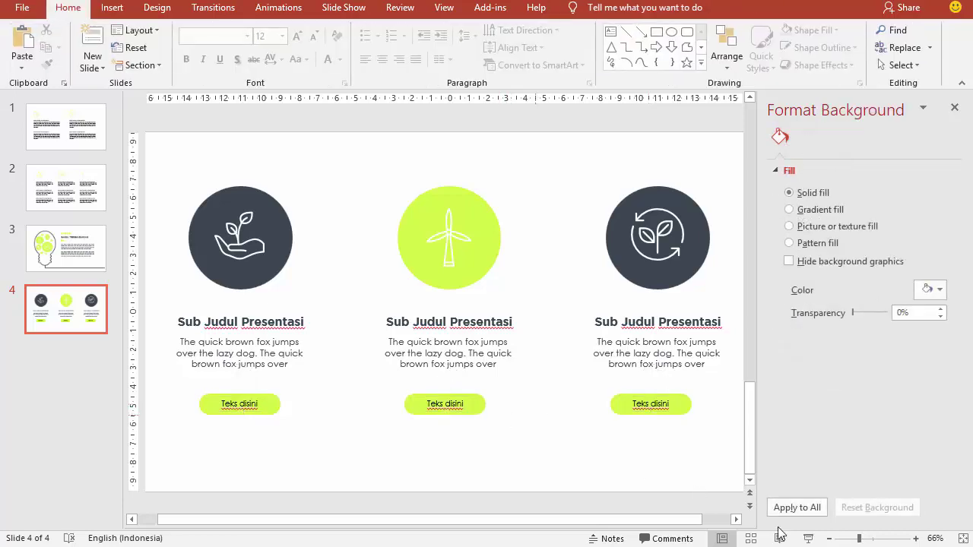
{"action": "left_click", "coordinate": [807, 538]}
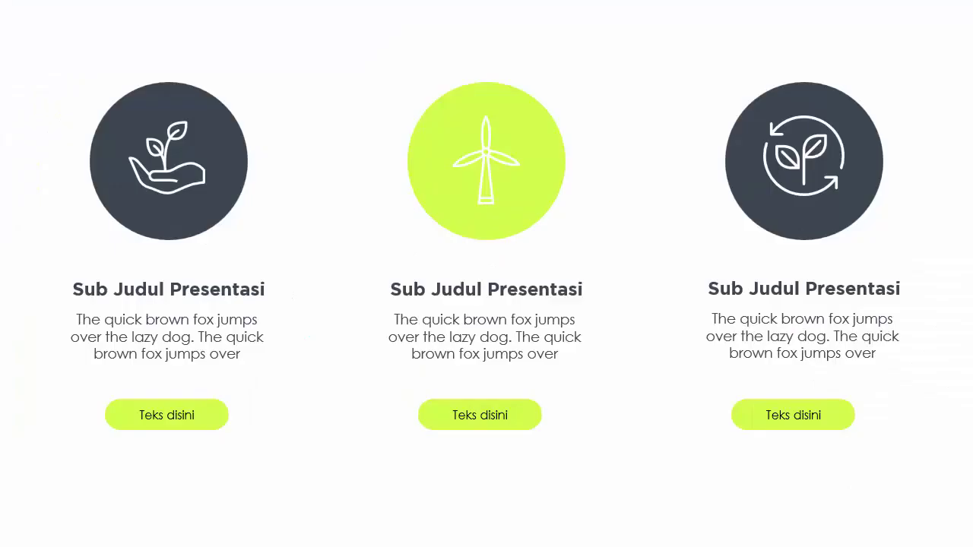
Step: Exit the slide show and set the insertion point after the slide 4 thumbnail
{"action": "key", "text": "Escape"}
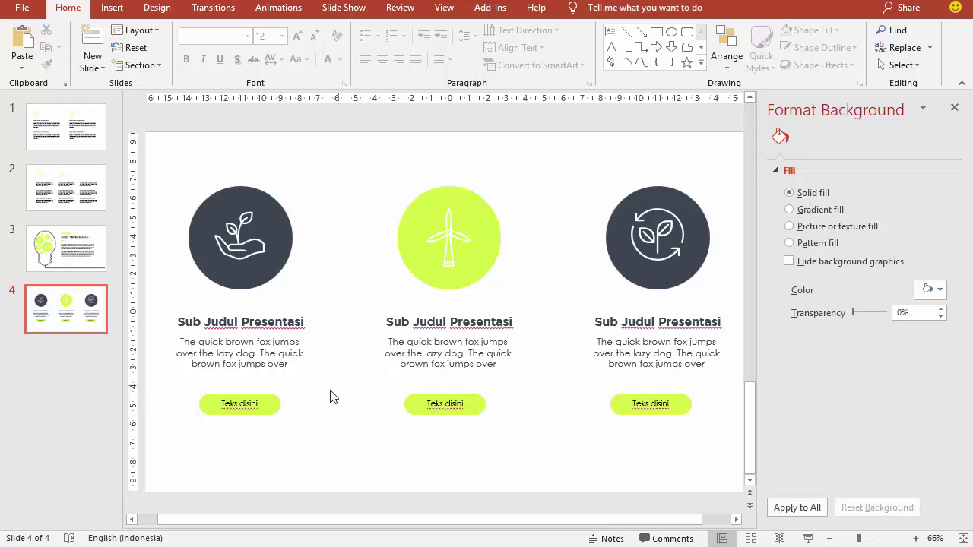
{"action": "left_click", "coordinate": [72, 400]}
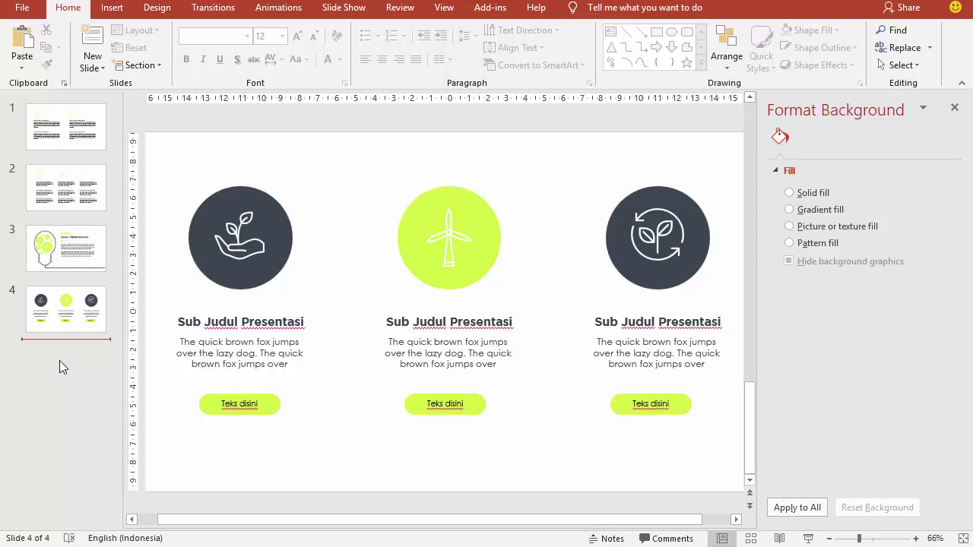
Step: Insert slide 5 after slide 4, delete its body and title placeholders, then view slide 2
{"action": "right_click", "coordinate": [59, 360]}
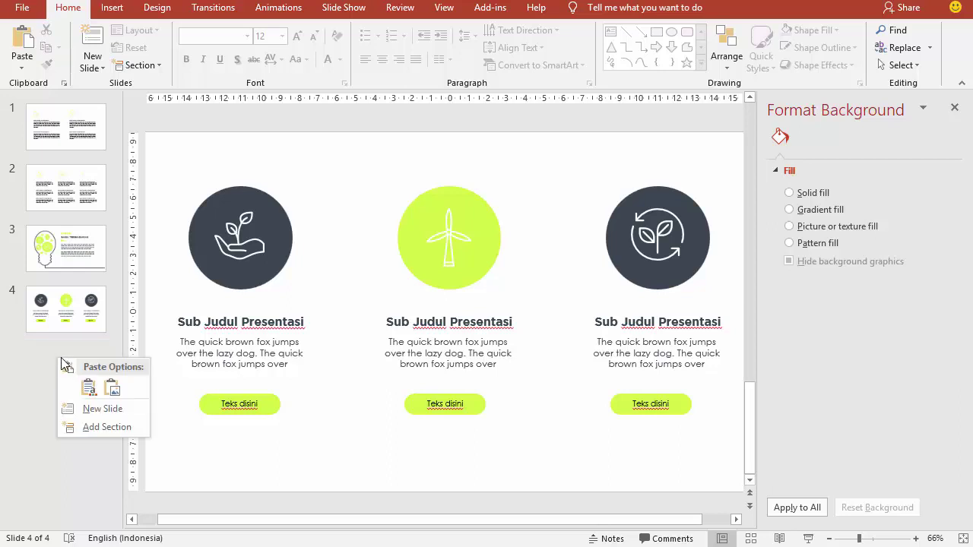
{"action": "left_click", "coordinate": [95, 405]}
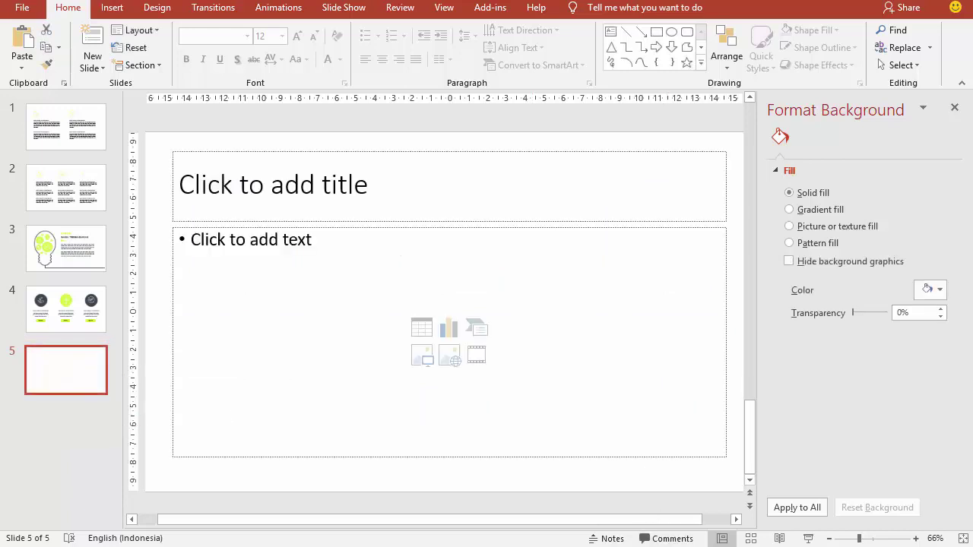
{"action": "left_click", "coordinate": [372, 230]}
{"action": "key", "text": "Delete"}
{"action": "left_click", "coordinate": [394, 219]}
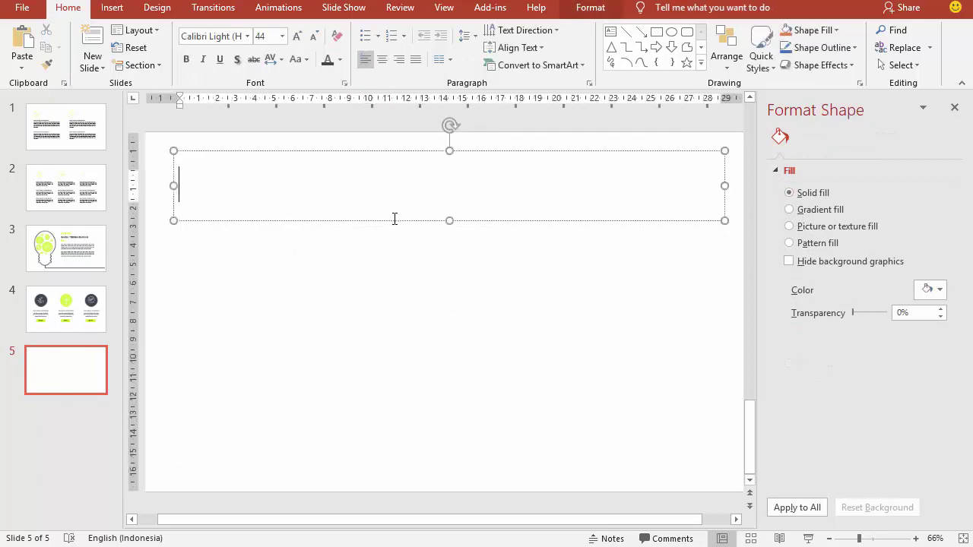
{"action": "left_click", "coordinate": [393, 220]}
{"action": "key", "text": "Delete"}
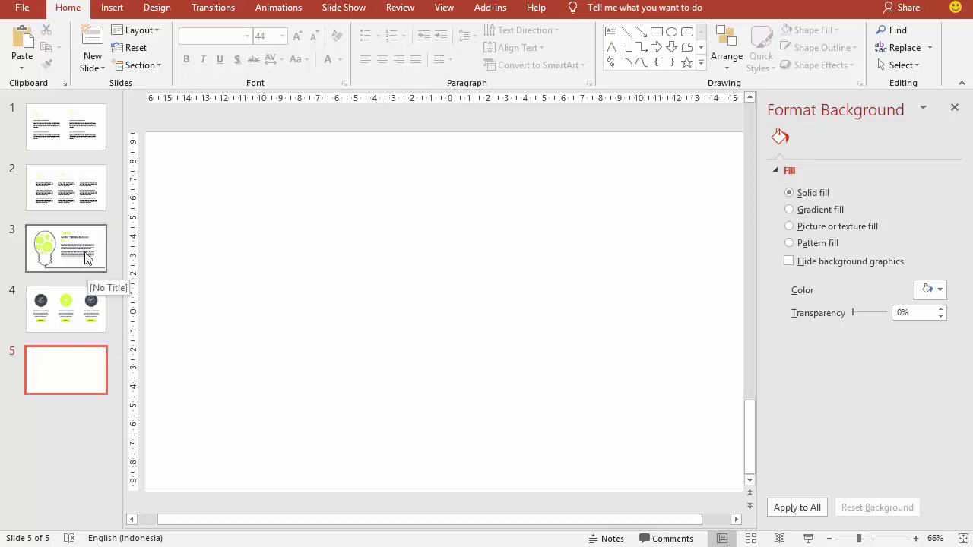
{"action": "left_click", "coordinate": [76, 197]}
Step: Copy slide 2's subtitle-and-body text block and paste it onto blank slide 5
{"action": "left_click", "coordinate": [261, 302]}
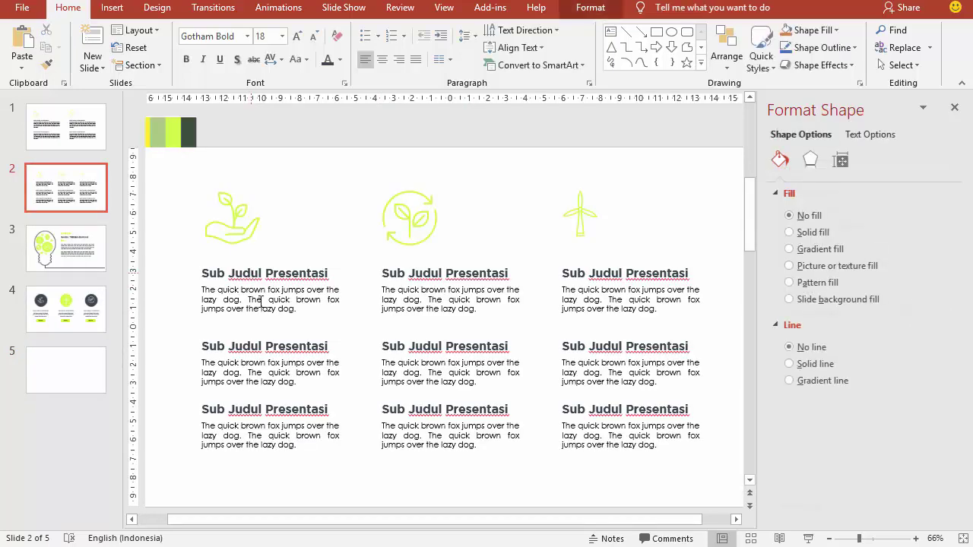
{"action": "key", "text": "Escape"}
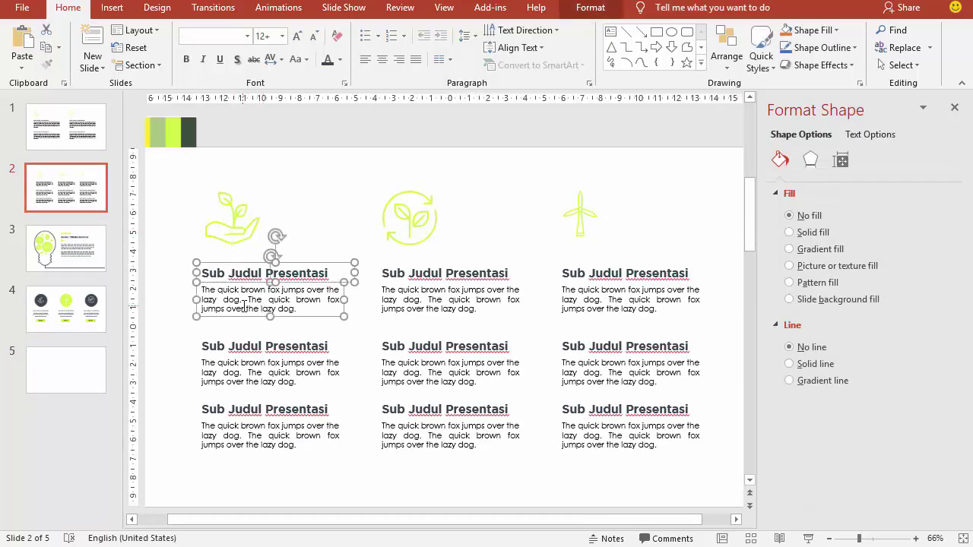
{"action": "left_click", "coordinate": [76, 380]}
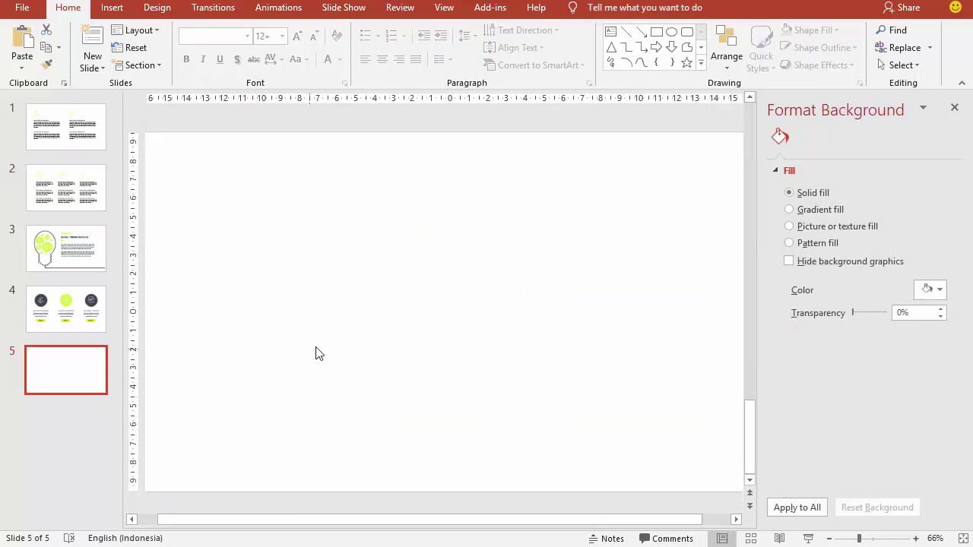
{"action": "key", "text": "ctrl+v"}
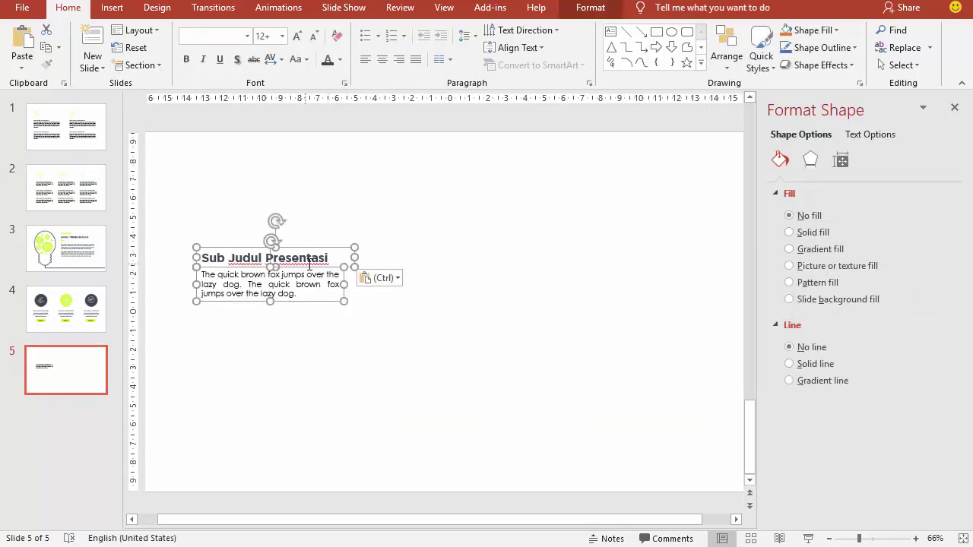
Step: Duplicate the text block into four copies arranged in a two-by-two grid
{"action": "left_click_drag", "start_coordinate": [312, 264], "coordinate": [338, 341]}
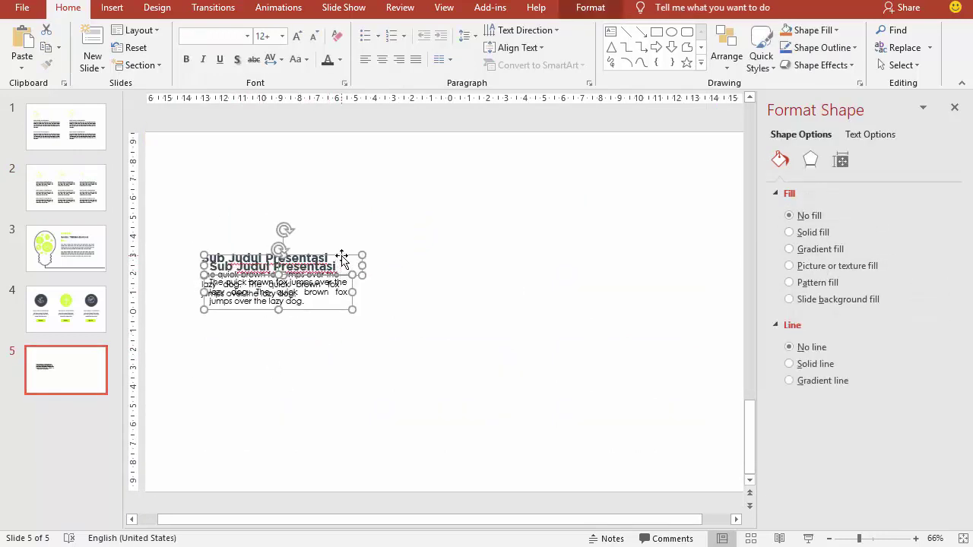
{"action": "left_click_drag", "start_coordinate": [338, 341], "coordinate": [336, 373]}
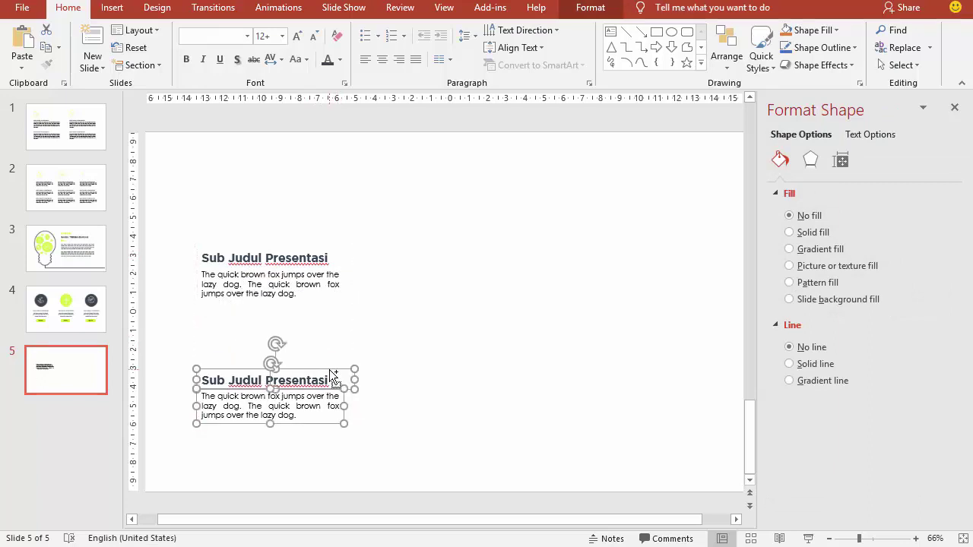
{"action": "key", "text": "ctrl+d"}
{"action": "scroll", "coordinate": [352, 368], "scroll_direction": "down", "scroll_amount": 1}
{"action": "mouse_move", "coordinate": [336, 445]}
{"action": "left_mouse_down"}
{"action": "mouse_move", "coordinate": [611, 210]}
{"action": "mouse_move", "coordinate": [605, 154]}
{"action": "mouse_move", "coordinate": [328, 367]}
{"action": "mouse_move", "coordinate": [465, 365]}
{"action": "left_mouse_up"}
{"action": "scroll", "coordinate": [601, 218], "scroll_direction": "up", "scroll_amount": 1}
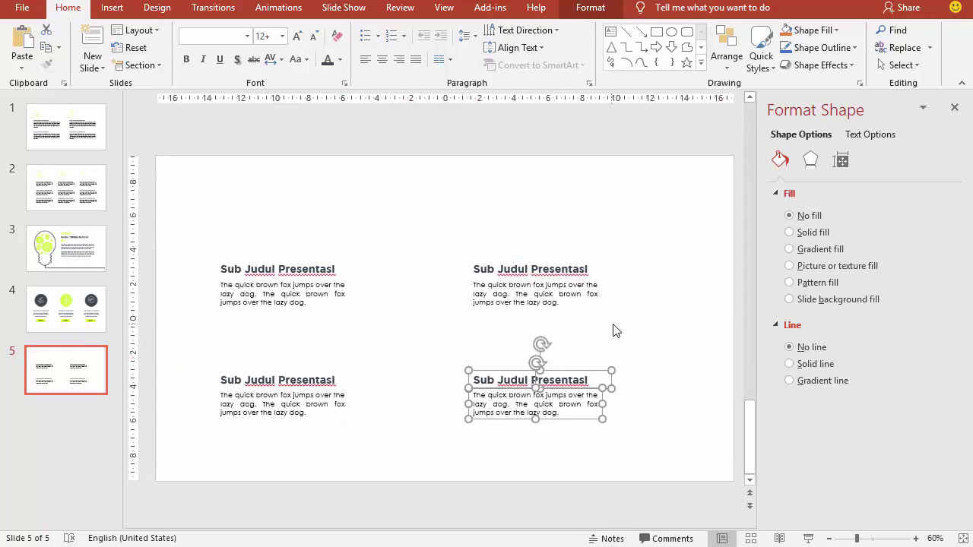
{"action": "left_click", "coordinate": [638, 327]}
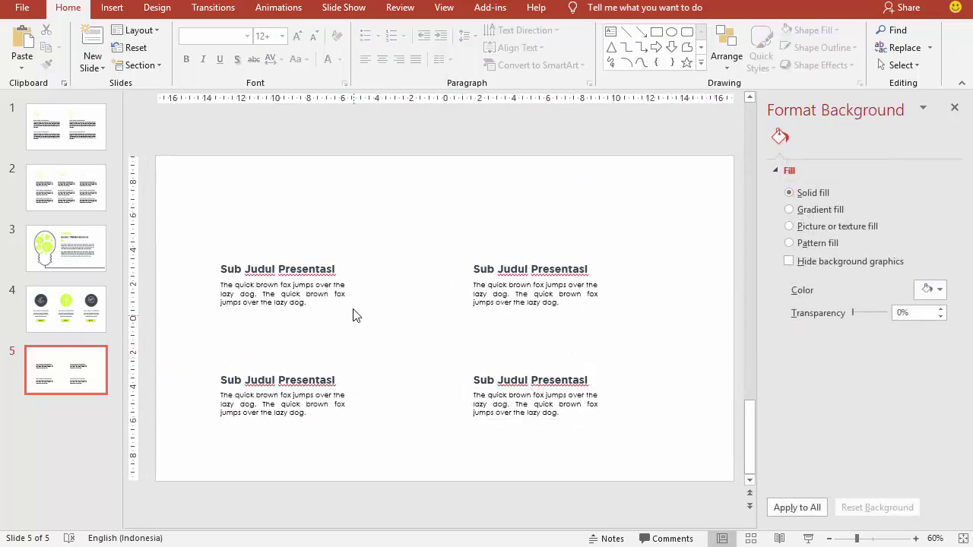
Step: Copy the leaf-cycle, windmill, hand-plant and solar panel icons from slide 3 onto slide 5
{"action": "left_click", "coordinate": [68, 256]}
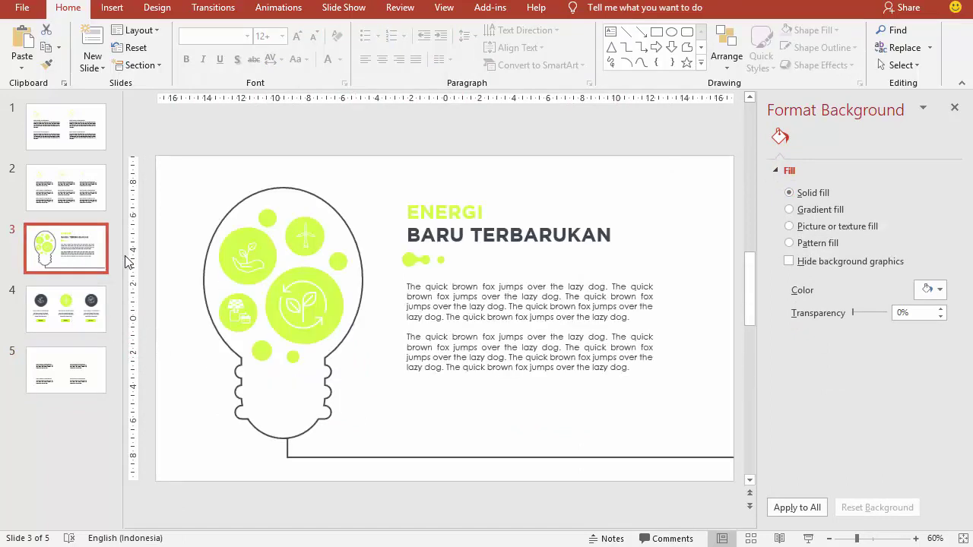
{"action": "left_click", "coordinate": [297, 306]}
{"action": "left_click", "coordinate": [307, 237], "text": "shift"}
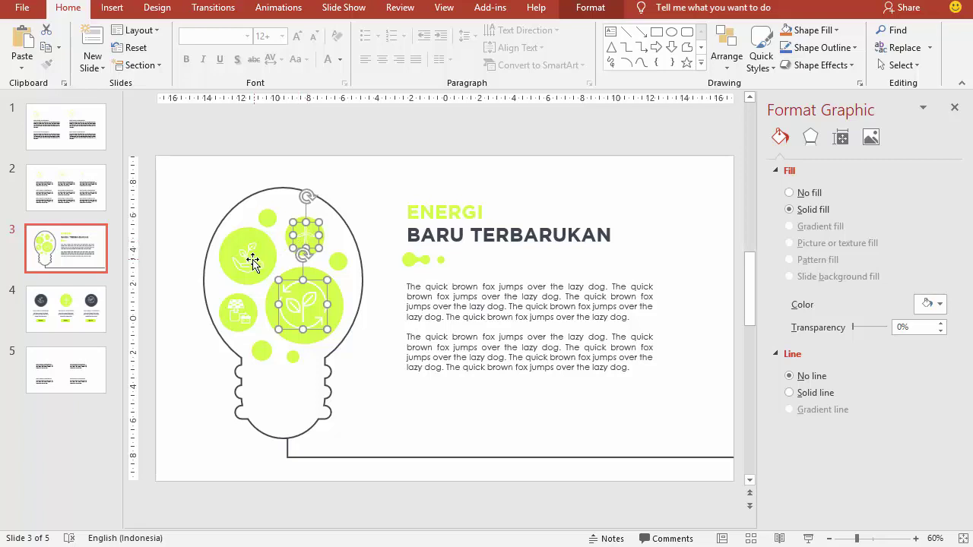
{"action": "left_click", "coordinate": [250, 259], "text": "shift"}
{"action": "left_click", "coordinate": [236, 310], "text": "shift"}
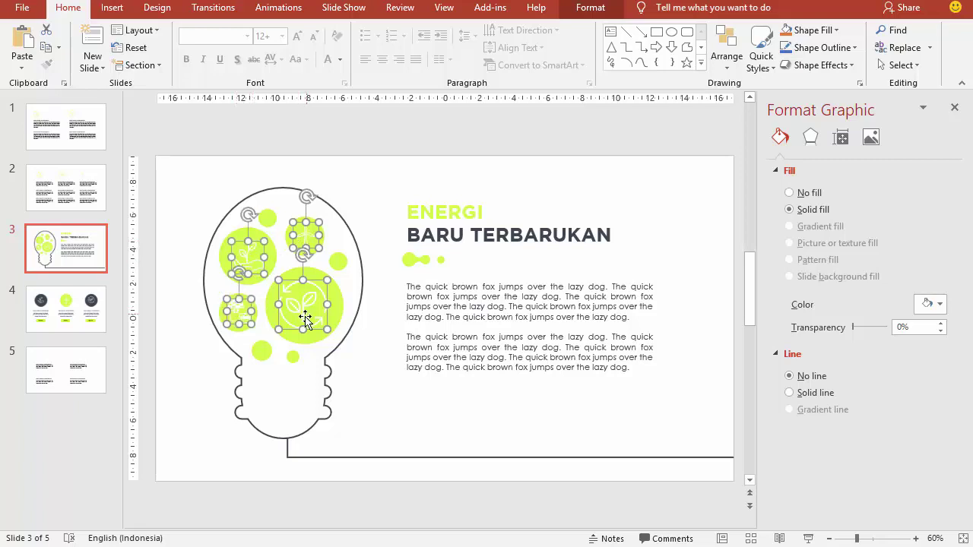
{"action": "left_click", "coordinate": [66, 370]}
{"action": "key", "text": "ctrl+v"}
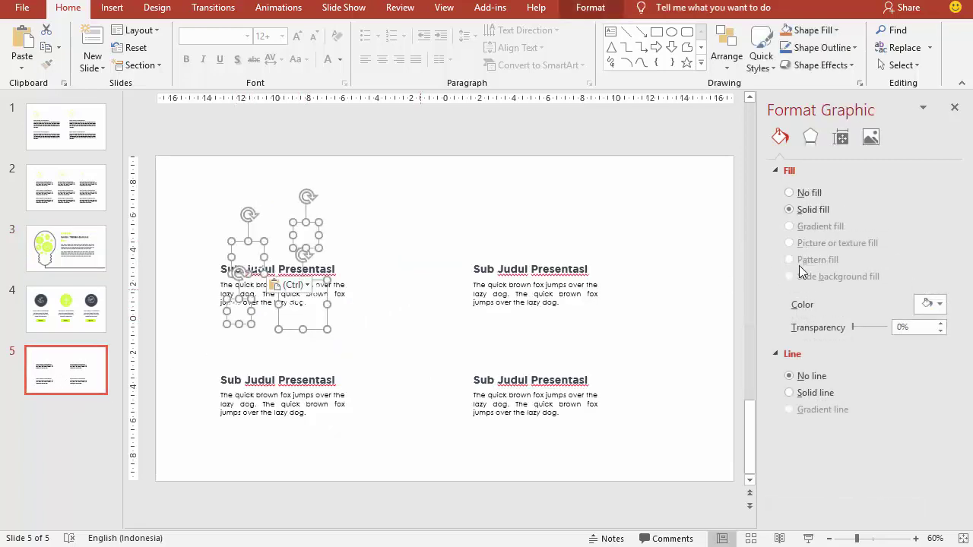
Step: Recolour the pasted icons lime green and position one above each of the four subtitles
{"action": "left_click", "coordinate": [926, 306]}
{"action": "left_click", "coordinate": [844, 446]}
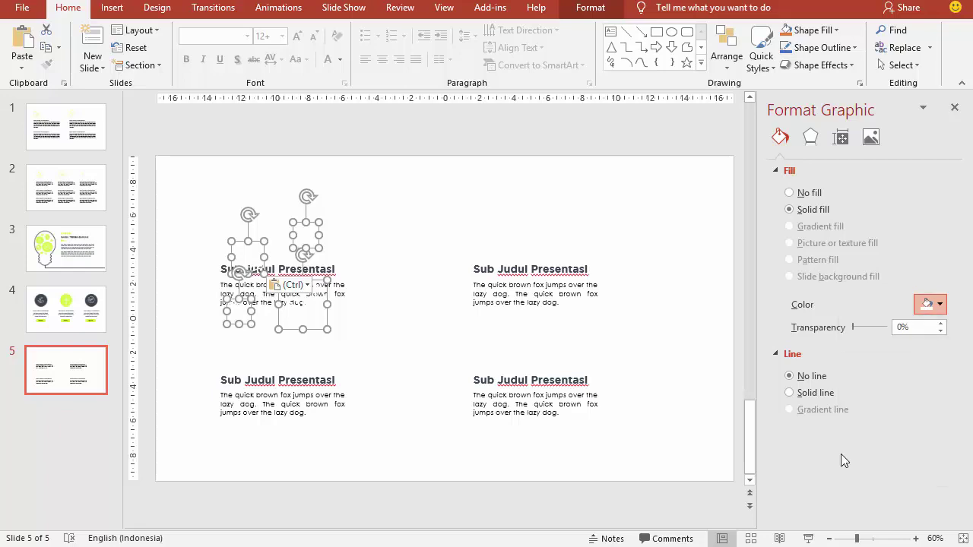
{"action": "mouse_move", "coordinate": [315, 239]}
{"action": "left_mouse_down"}
{"action": "mouse_move", "coordinate": [441, 226]}
{"action": "mouse_move", "coordinate": [469, 195]}
{"action": "mouse_move", "coordinate": [491, 232]}
{"action": "left_mouse_up"}
{"action": "left_click", "coordinate": [549, 216]}
{"action": "left_click", "coordinate": [437, 223]}
{"action": "left_click_drag", "start_coordinate": [430, 289], "coordinate": [493, 337]}
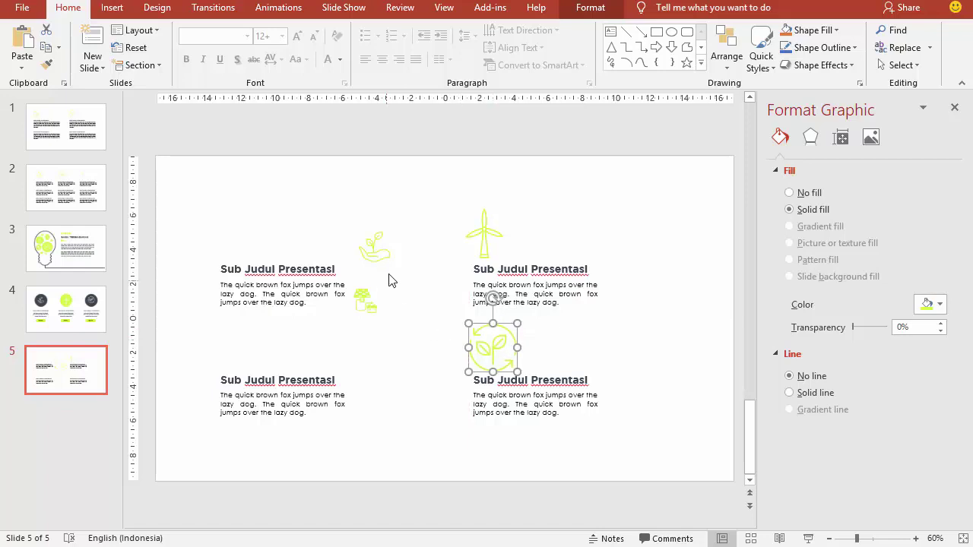
{"action": "mouse_move", "coordinate": [385, 253]}
{"action": "left_mouse_down"}
{"action": "mouse_move", "coordinate": [394, 245]}
{"action": "mouse_move", "coordinate": [288, 220]}
{"action": "mouse_move", "coordinate": [246, 230]}
{"action": "left_mouse_up"}
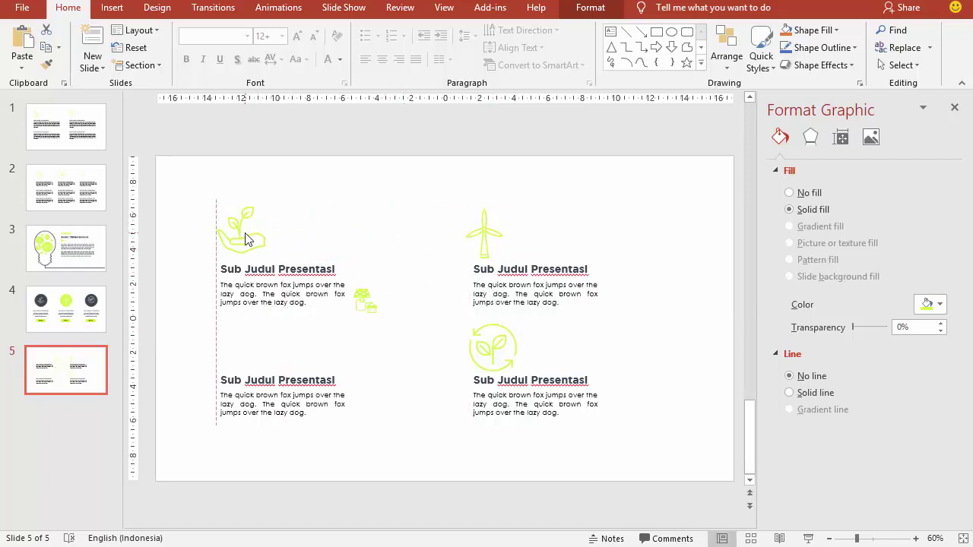
{"action": "left_click", "coordinate": [364, 304]}
{"action": "left_click_drag", "start_coordinate": [366, 299], "coordinate": [244, 346]}
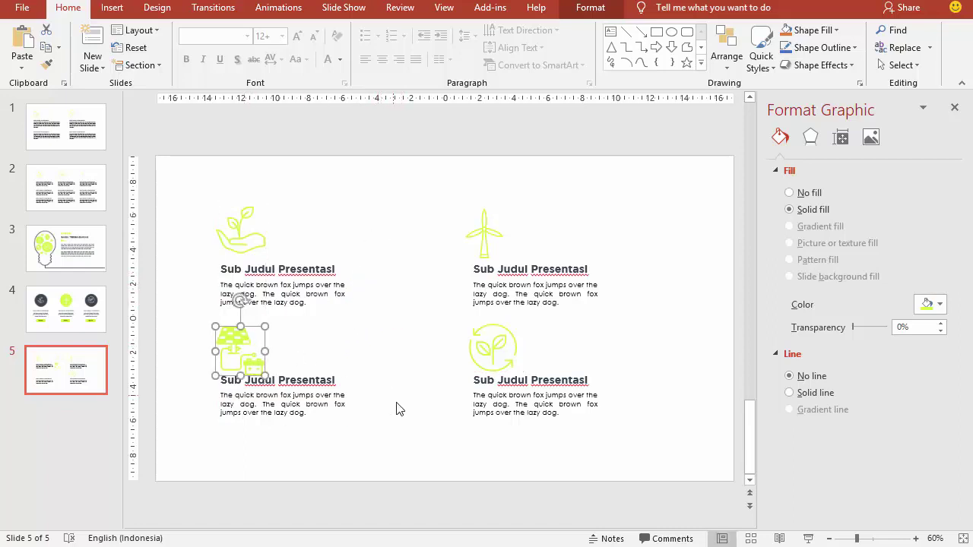
Step: Stretch the upper-right, lower-right, upper-left and lower-left body text boxes so each paragraph wraps to two lines
{"action": "left_click", "coordinate": [657, 376]}
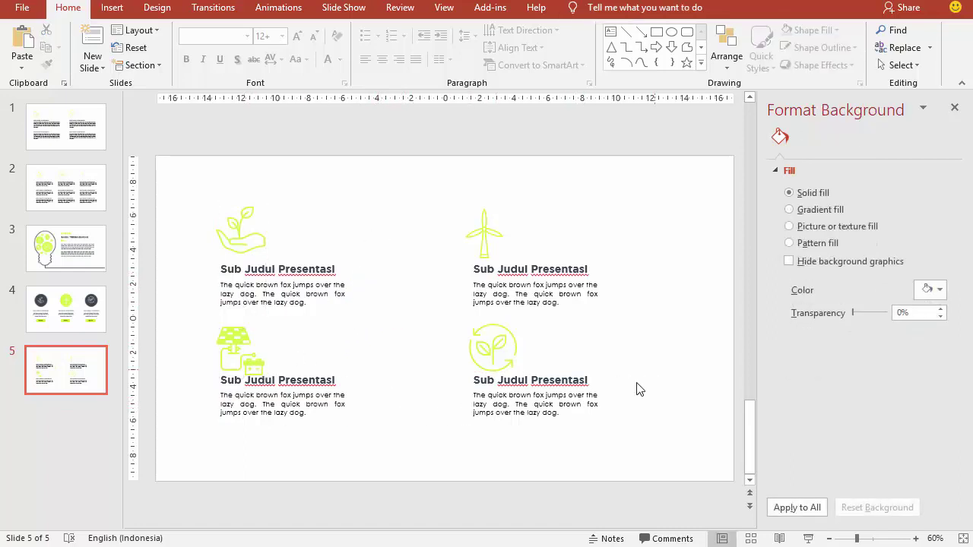
{"action": "left_click", "coordinate": [539, 297]}
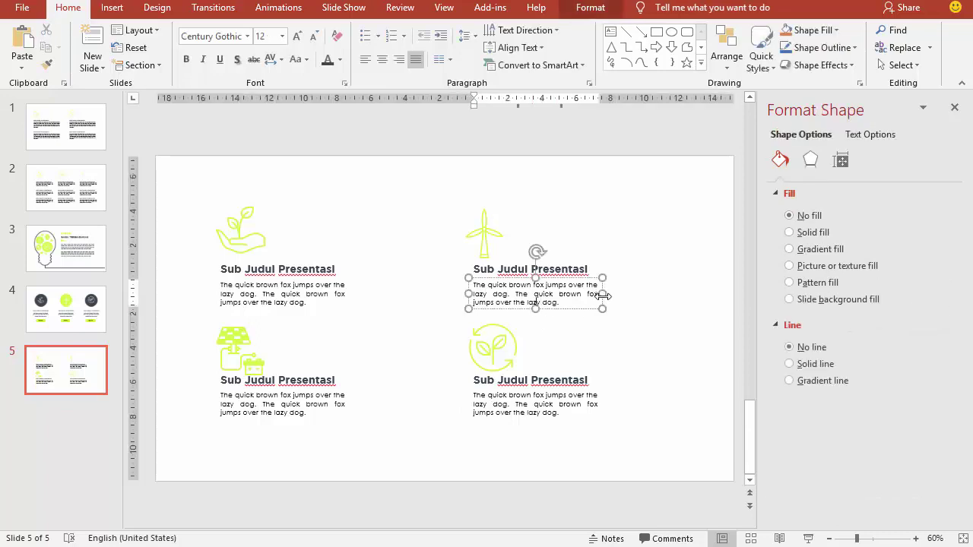
{"action": "left_click_drag", "start_coordinate": [602, 294], "coordinate": [652, 295]}
{"action": "left_click", "coordinate": [568, 401]}
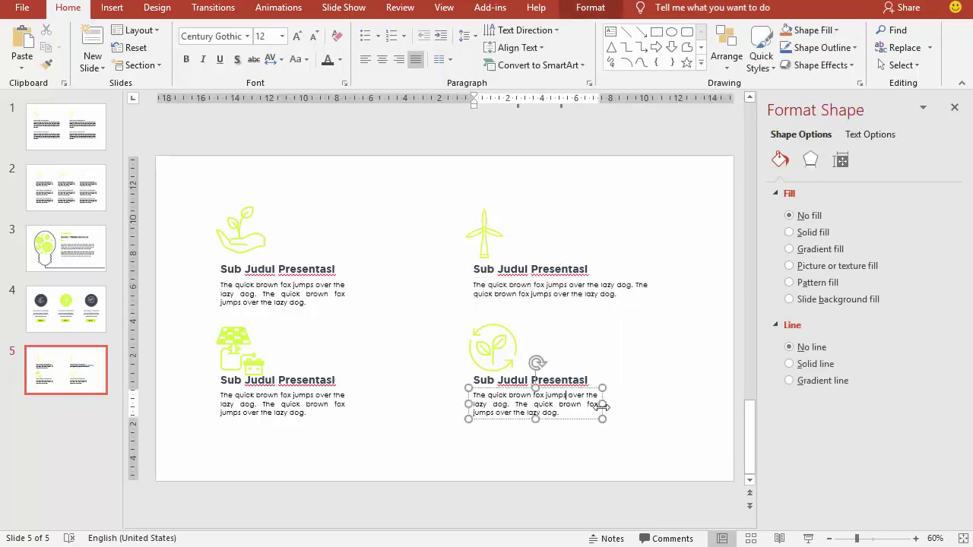
{"action": "left_click_drag", "start_coordinate": [600, 404], "coordinate": [654, 403]}
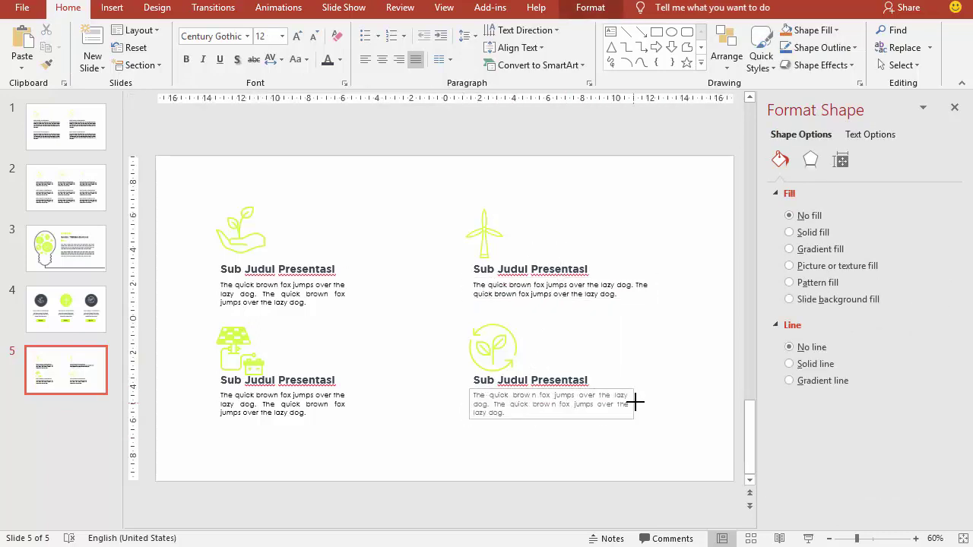
{"action": "left_click", "coordinate": [315, 291]}
{"action": "left_click_drag", "start_coordinate": [349, 292], "coordinate": [408, 298]}
{"action": "left_click", "coordinate": [311, 410]}
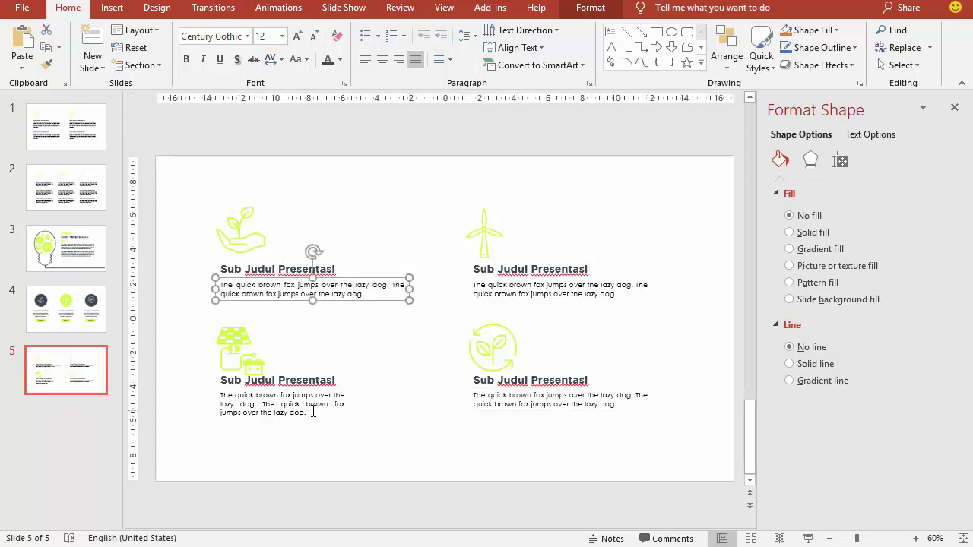
{"action": "left_click_drag", "start_coordinate": [349, 404], "coordinate": [401, 405]}
{"action": "left_click", "coordinate": [428, 449]}
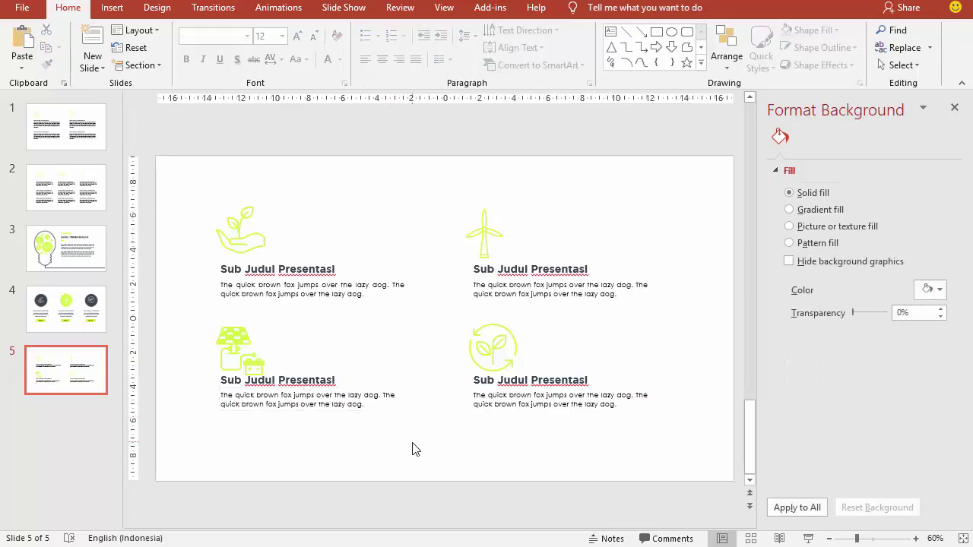
{"action": "left_click", "coordinate": [807, 538]}
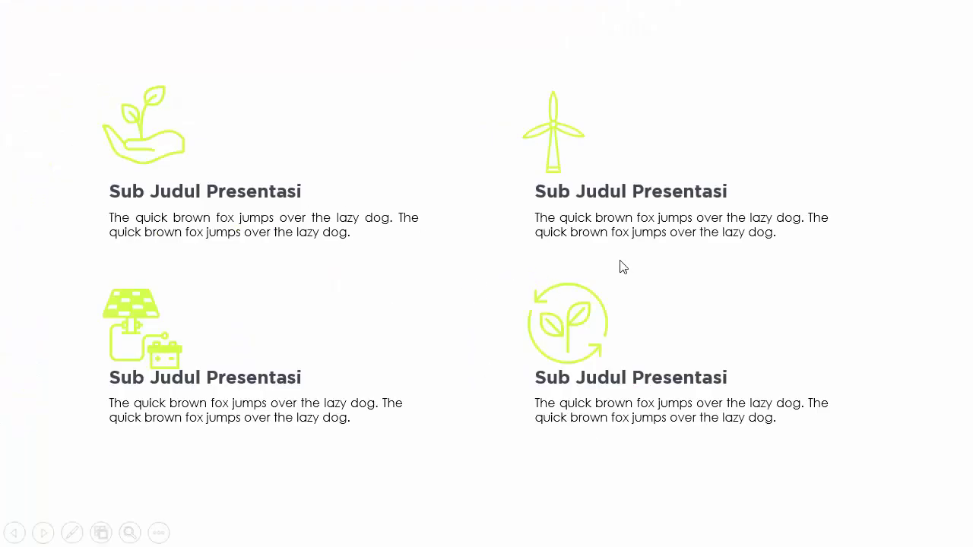
{"action": "key", "text": "Escape"}
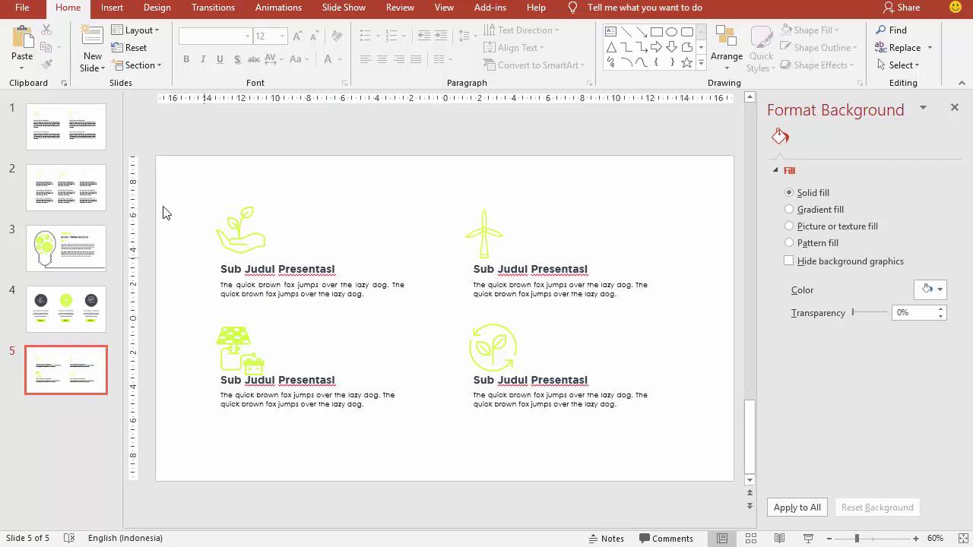
{"action": "left_click", "coordinate": [84, 137]}
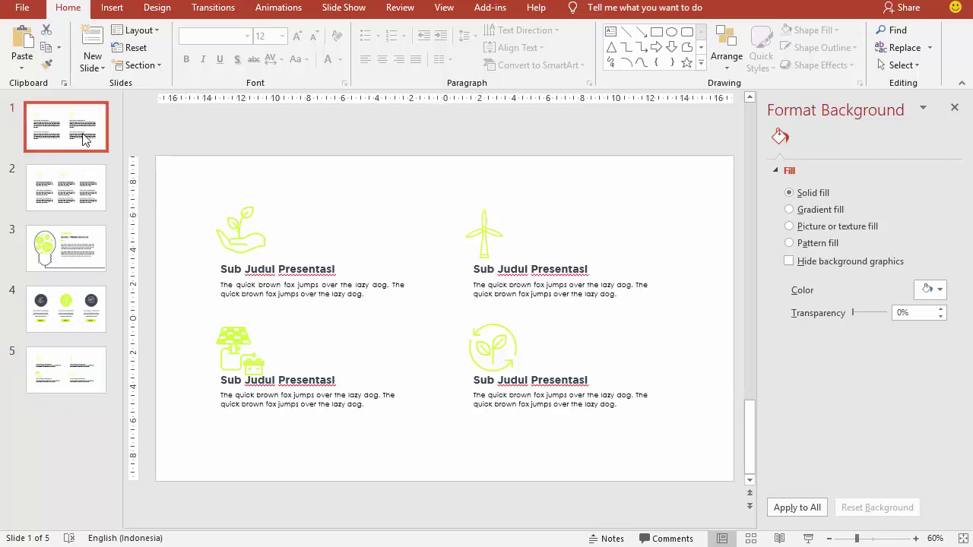
{"action": "left_click", "coordinate": [808, 538]}
{"action": "left_click", "coordinate": [546, 317]}
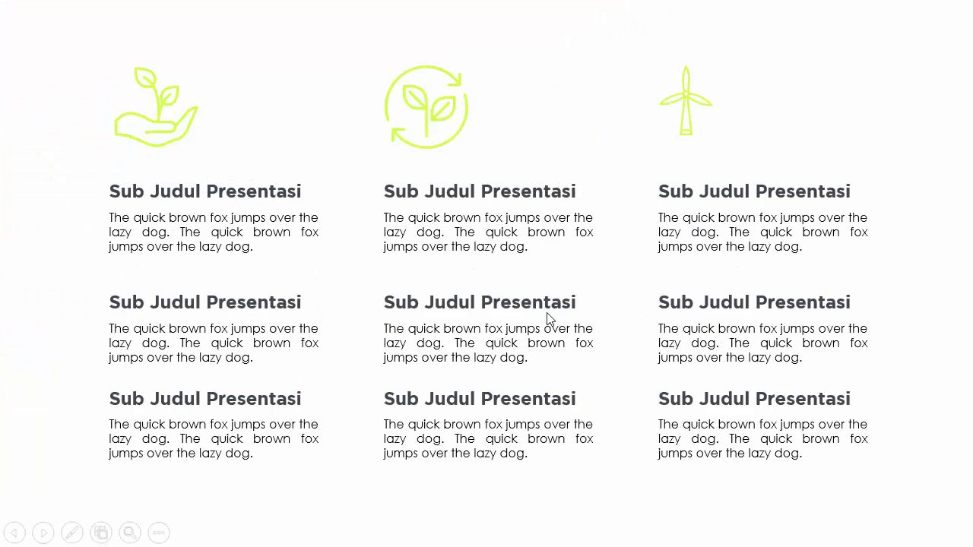
{"action": "left_click", "coordinate": [546, 317]}
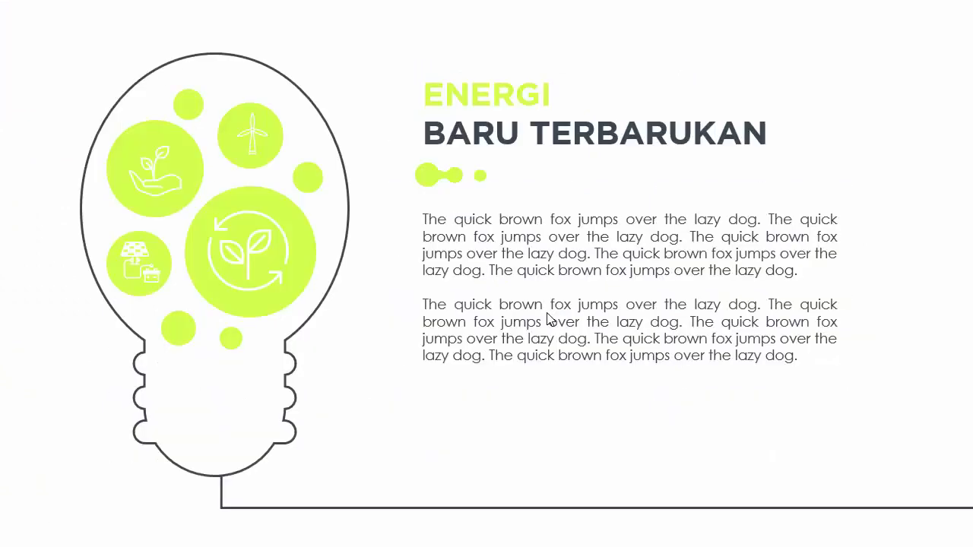
{"action": "left_click", "coordinate": [546, 318]}
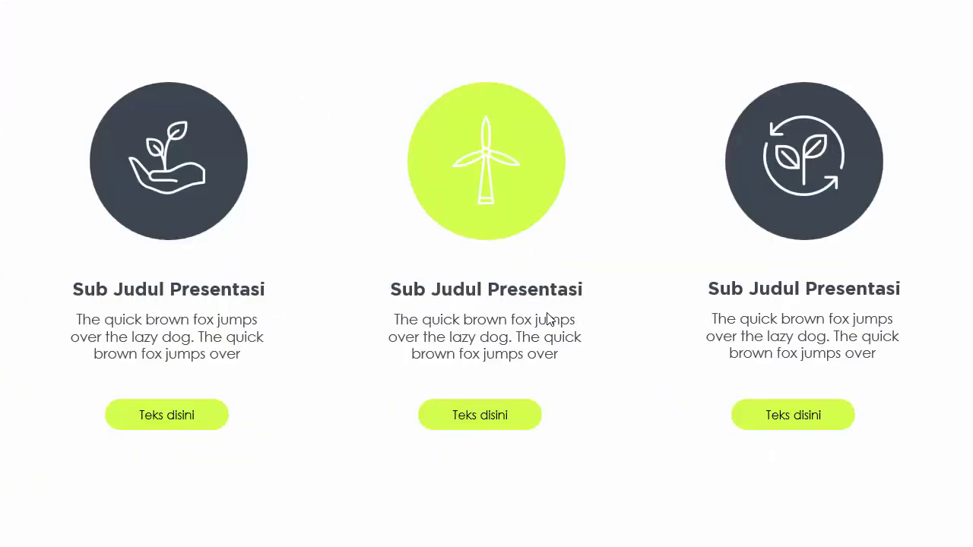
{"action": "key", "text": "Escape"}
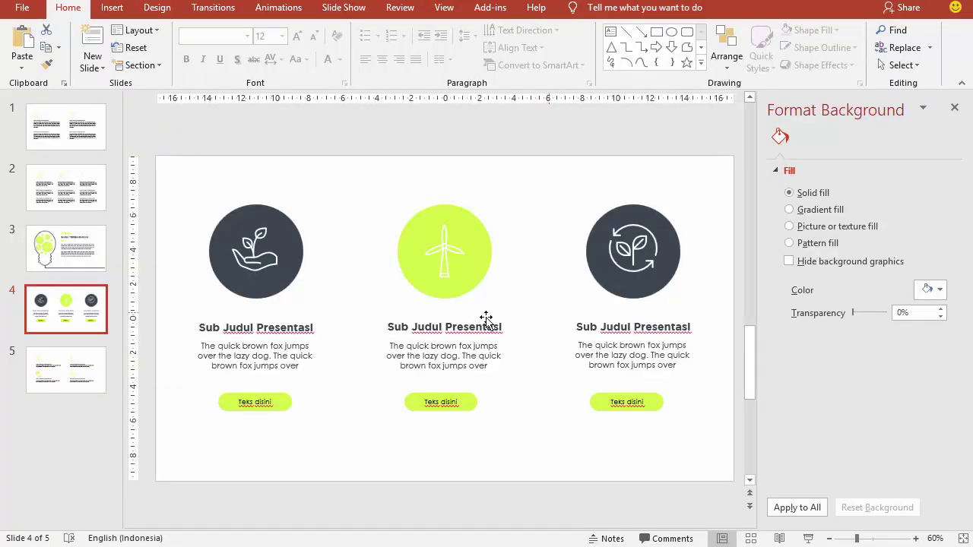
{"action": "left_click", "coordinate": [70, 386]}
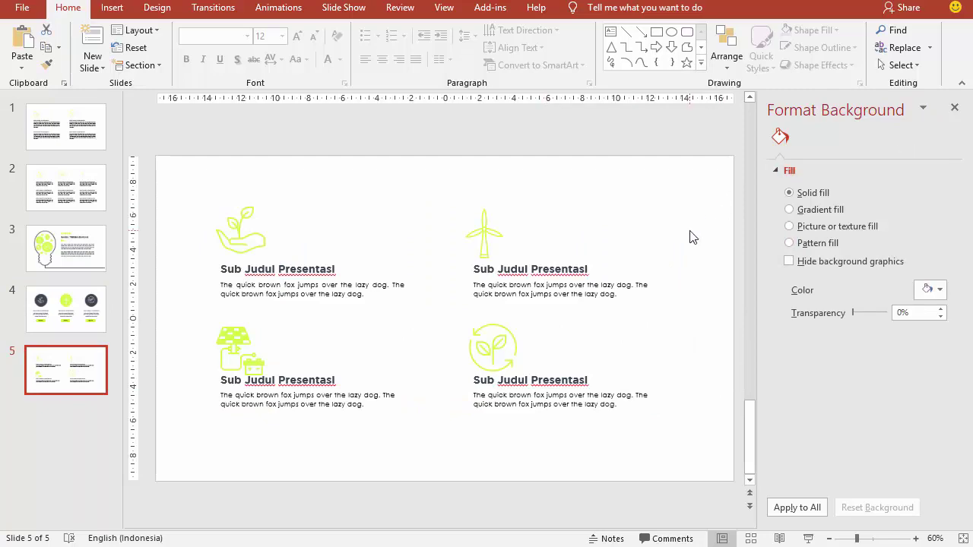
Step: Close the Format Background pane and step back through slides 4 to 1
{"action": "left_click", "coordinate": [955, 107]}
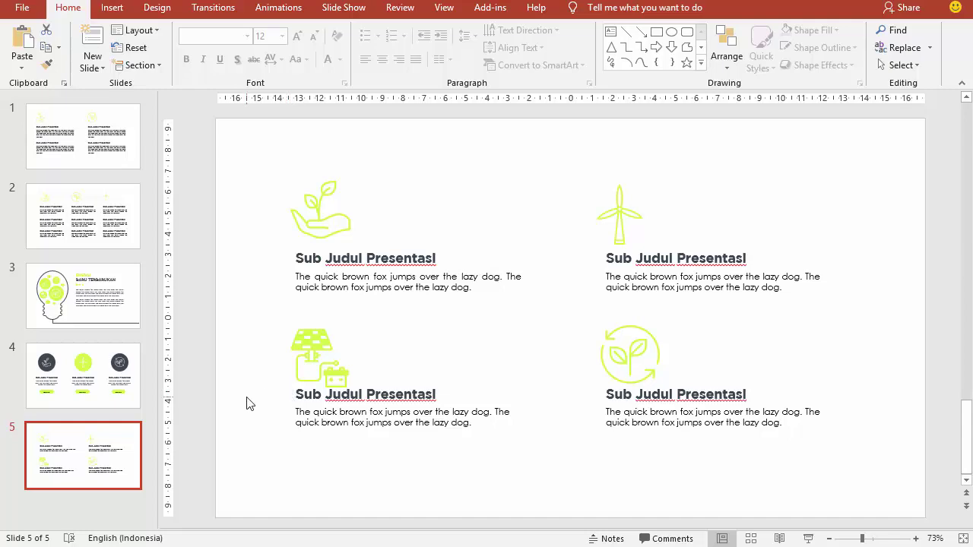
{"action": "left_click", "coordinate": [116, 382]}
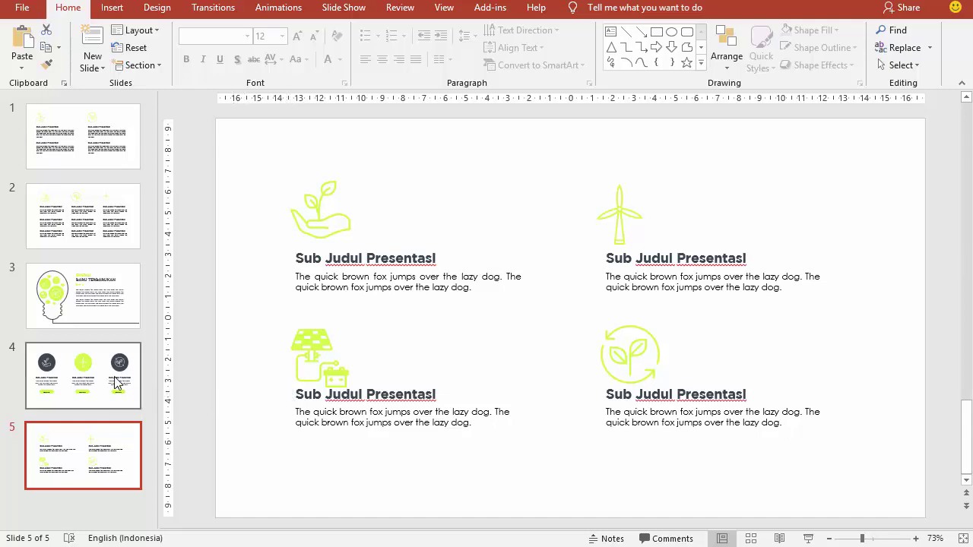
{"action": "left_click", "coordinate": [107, 300]}
{"action": "left_click", "coordinate": [107, 220]}
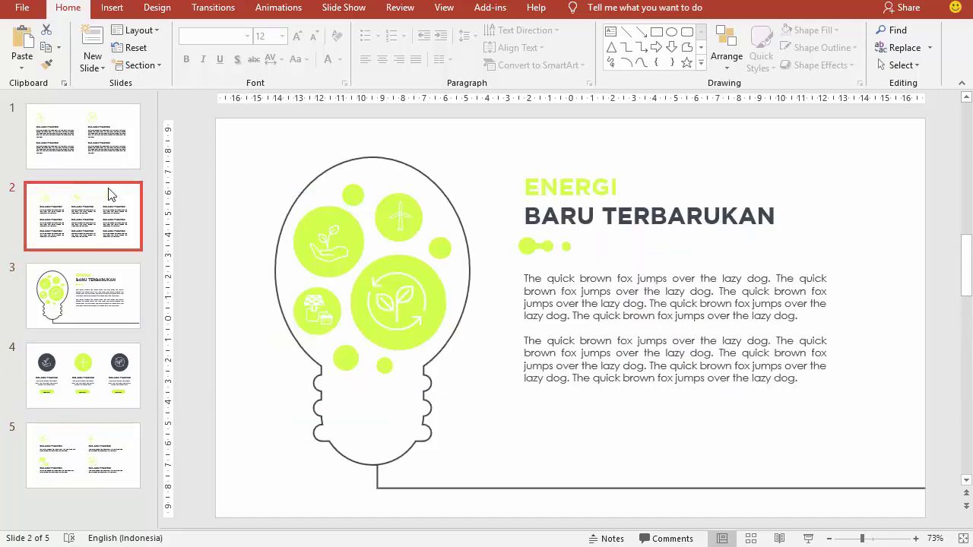
{"action": "left_click", "coordinate": [107, 140]}
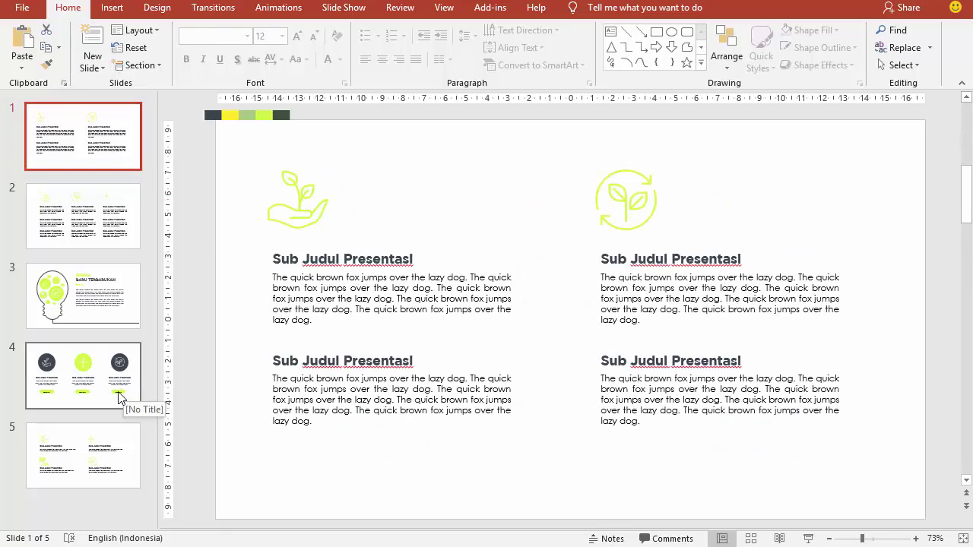
Step: Review the deck again from slide 5 down to slide 1
{"action": "left_click", "coordinate": [138, 454]}
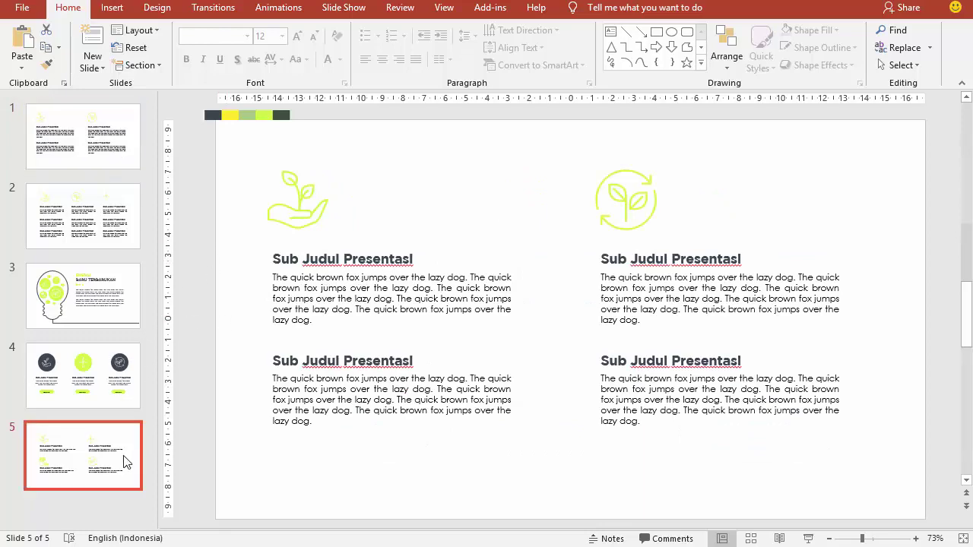
{"action": "left_click", "coordinate": [128, 388]}
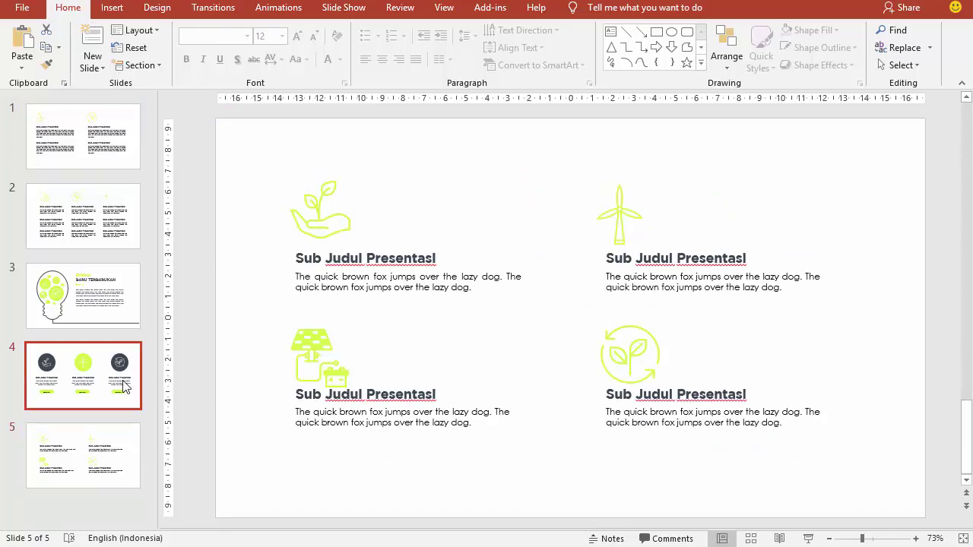
{"action": "left_click", "coordinate": [126, 315]}
{"action": "left_click", "coordinate": [129, 224]}
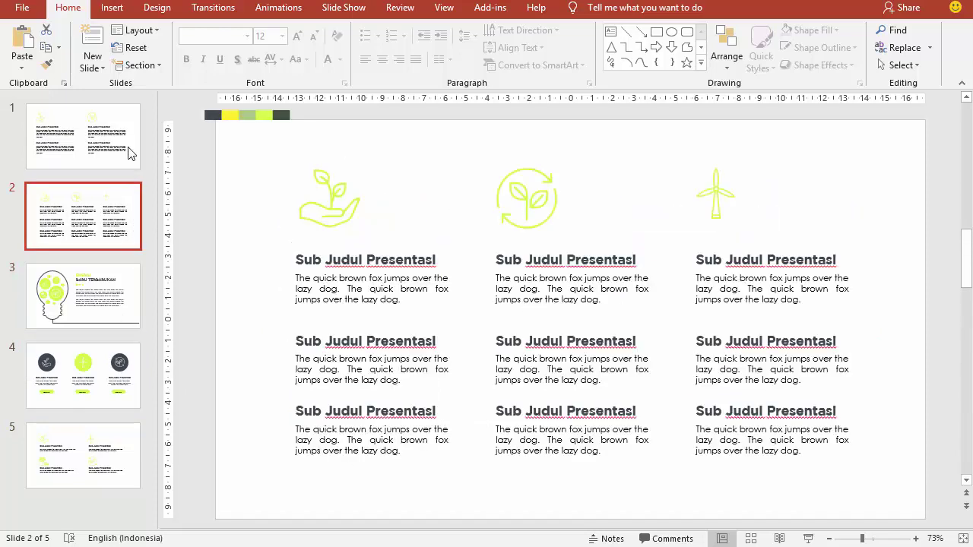
{"action": "left_click", "coordinate": [129, 152]}
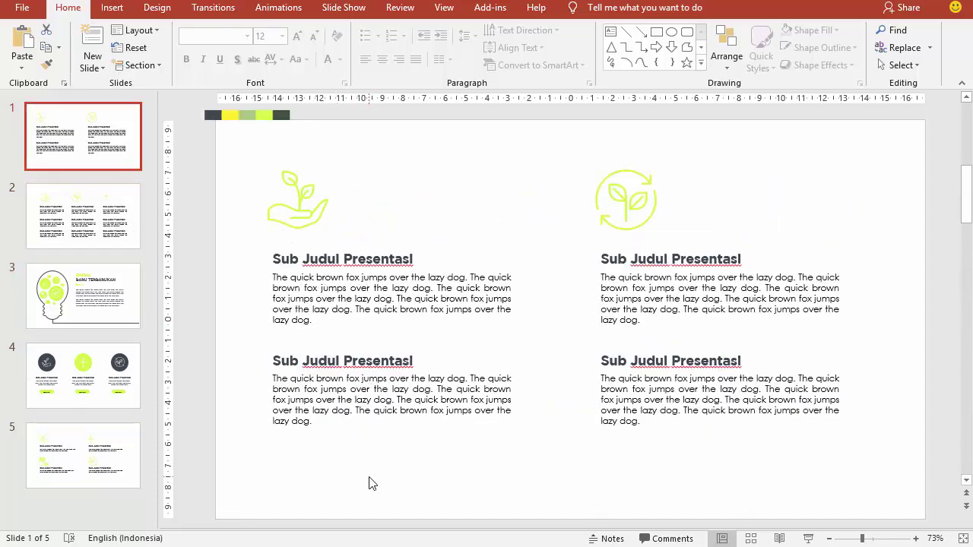